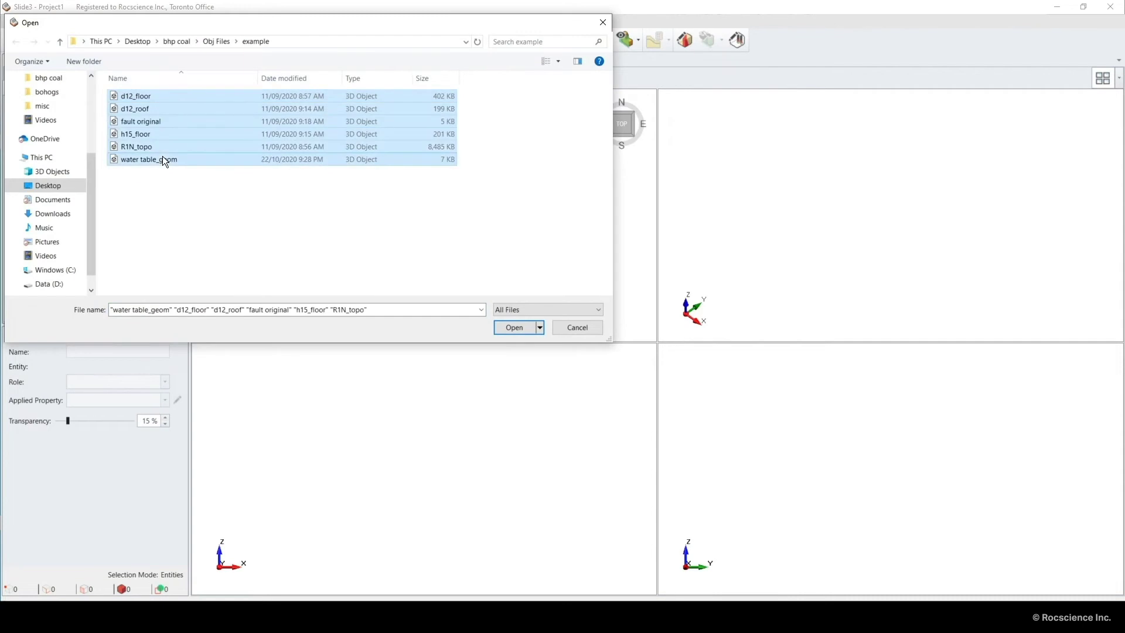
Import the six OBJ surfaces (d12_floor, d12_roof, fault original, h15_floor, R1N_topo, water table_geom) with the Geology role and no post-processing
click(506, 327)
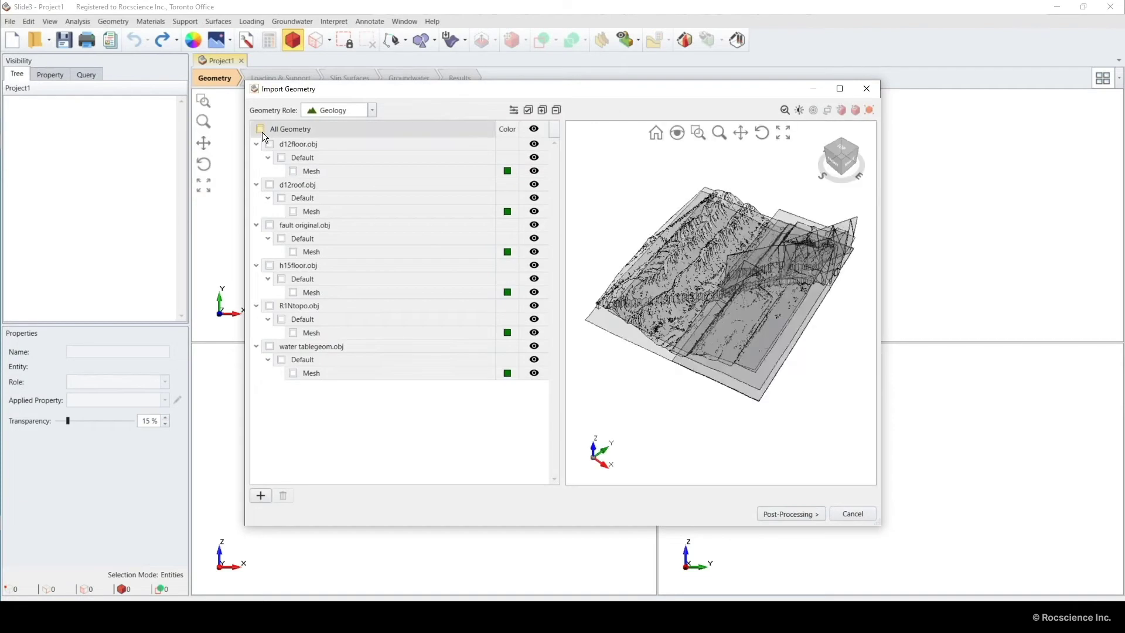
click(787, 513)
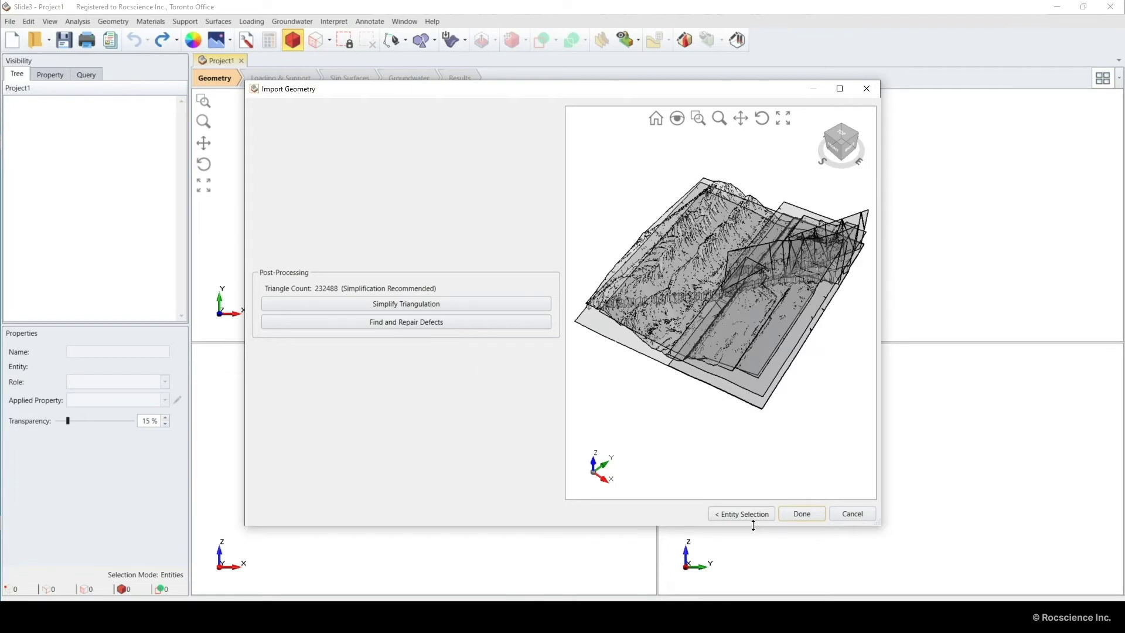
click(802, 515)
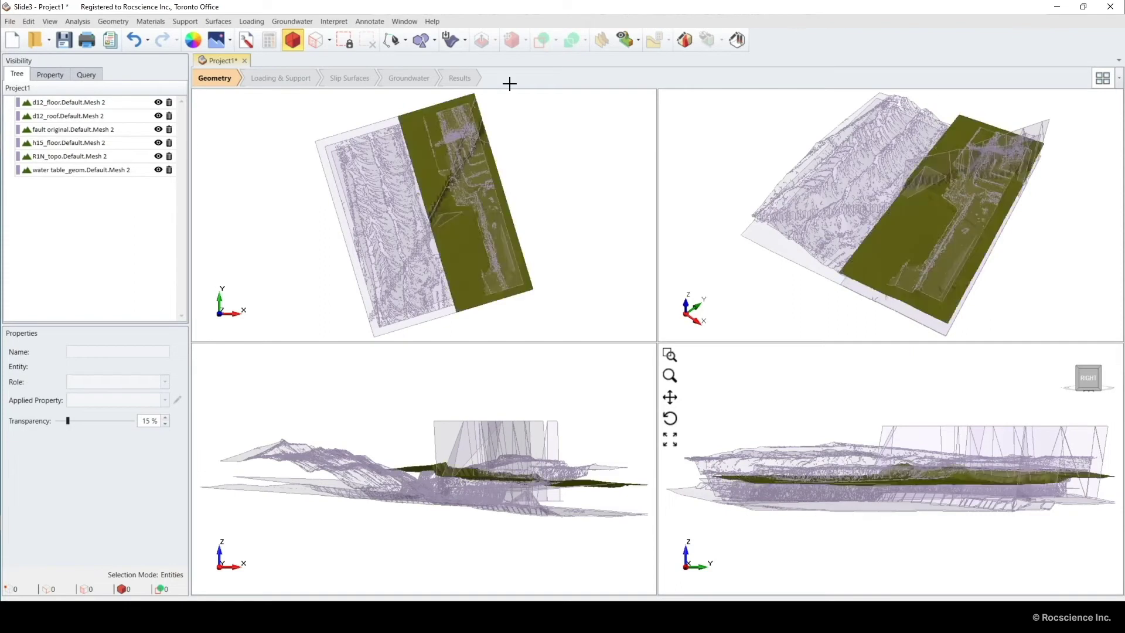
Preview a 2D section through all surfaces in the Section Viewer, rotating the vertical cutting plane to align with the model's edge, without adding a section cut
click(626, 38)
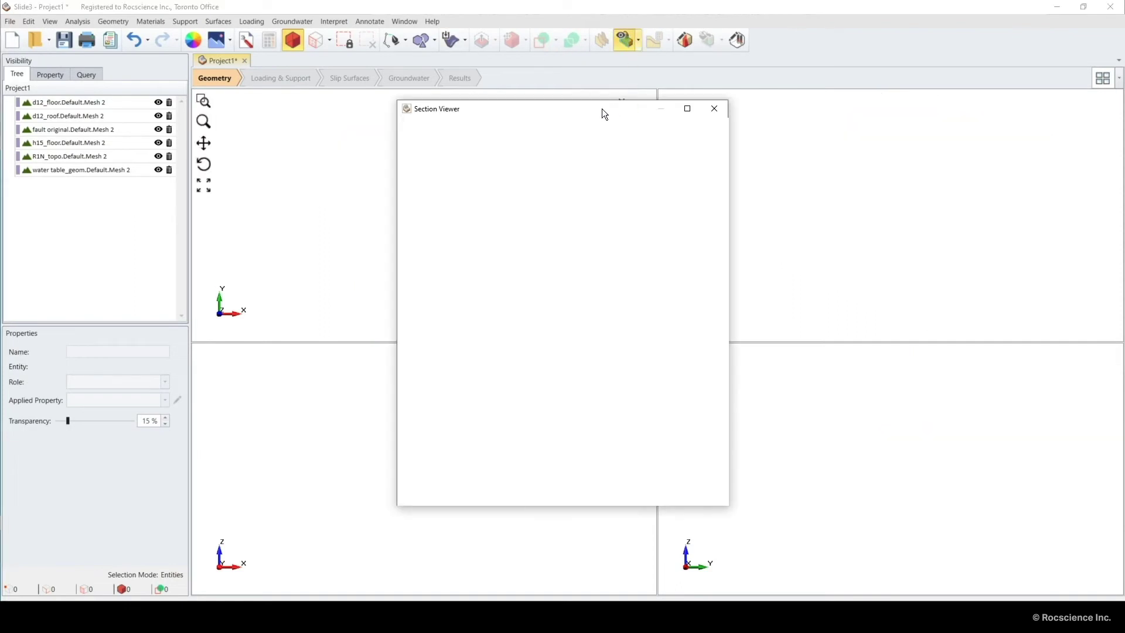
drag(574, 107, 716, 109)
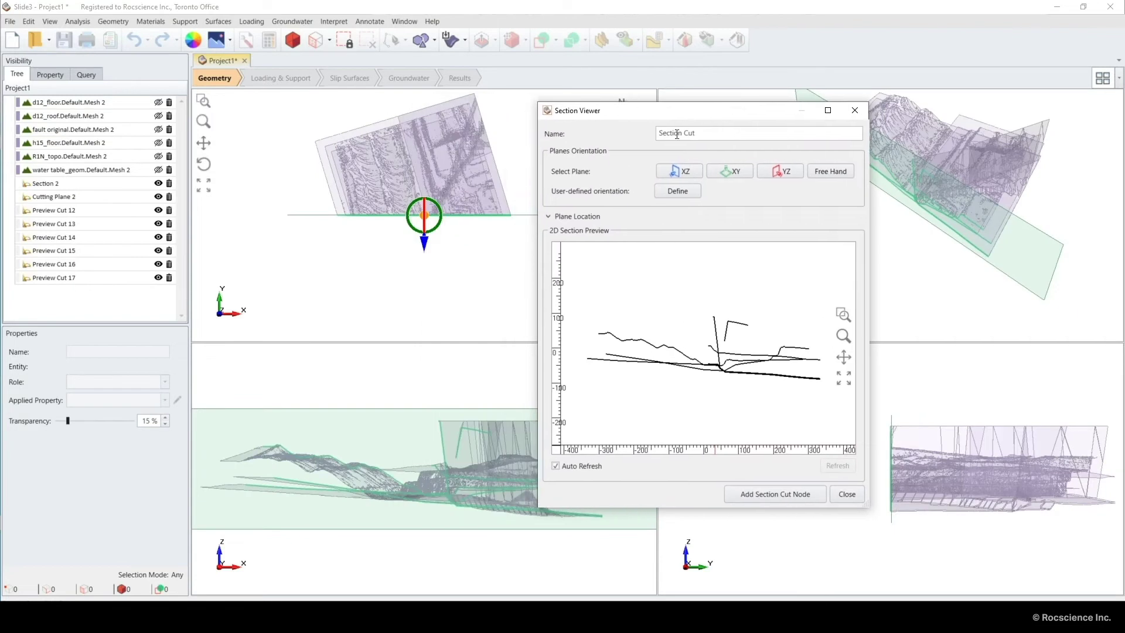
click(434, 227)
drag(434, 227, 442, 288)
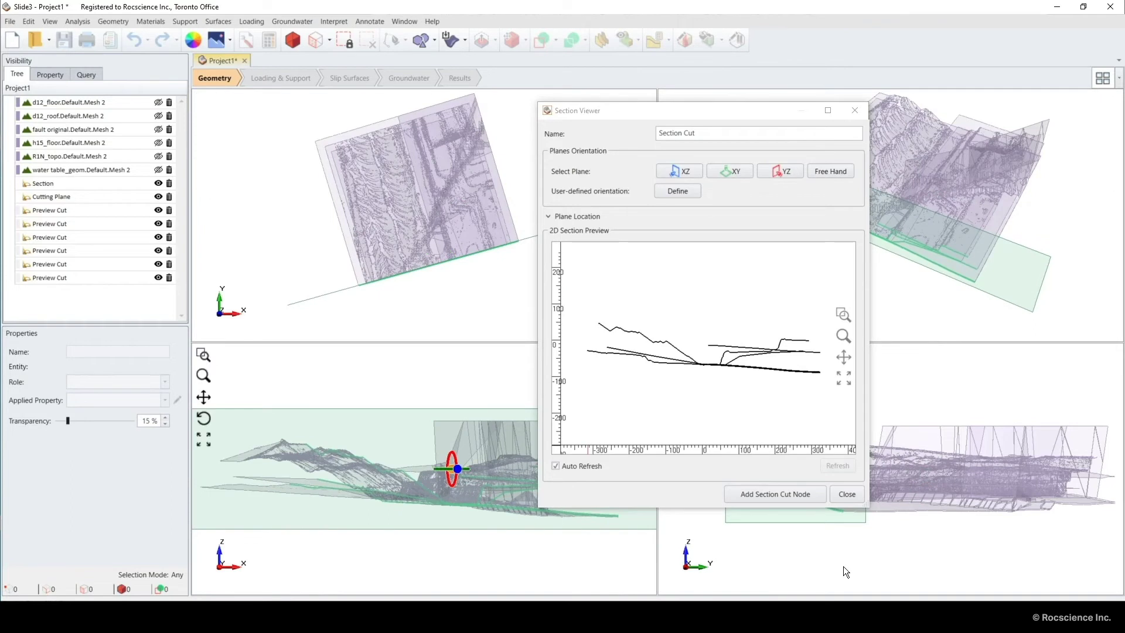
click(838, 493)
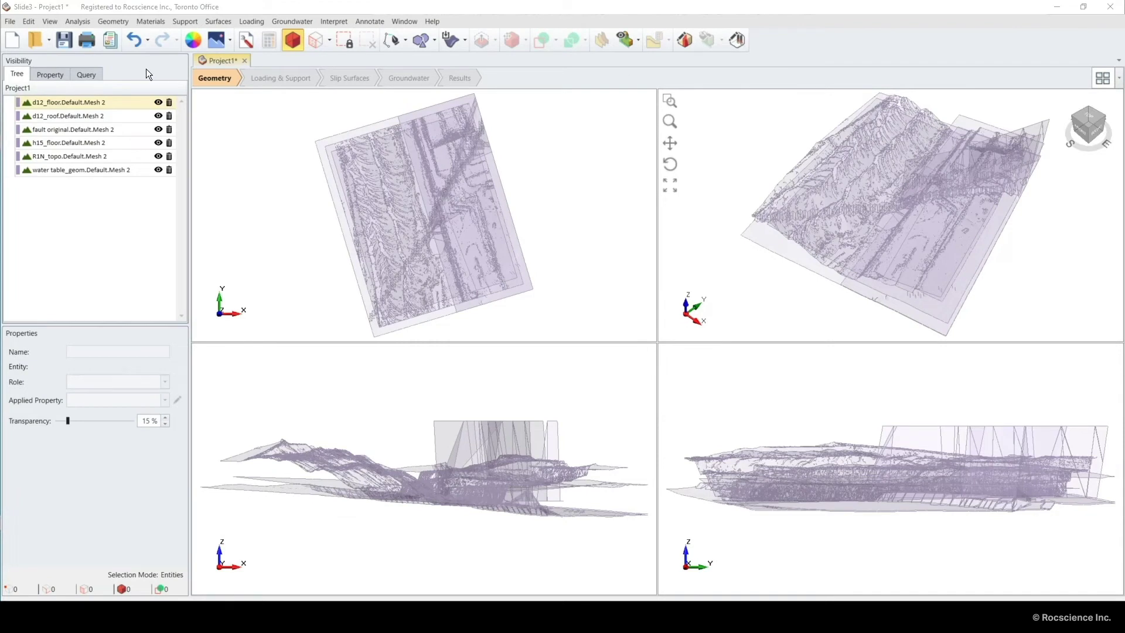
Hide every surface except R1N_topo and show all mesh edges
click(80, 103)
shift+click(79, 143)
click(158, 142)
click(111, 171)
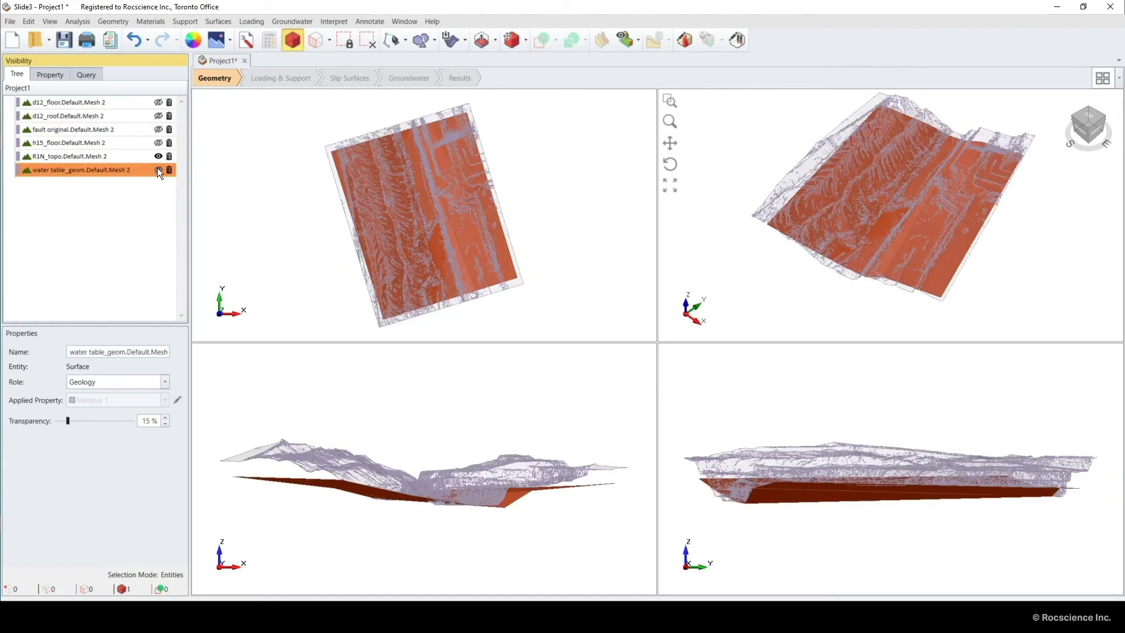
click(55, 26)
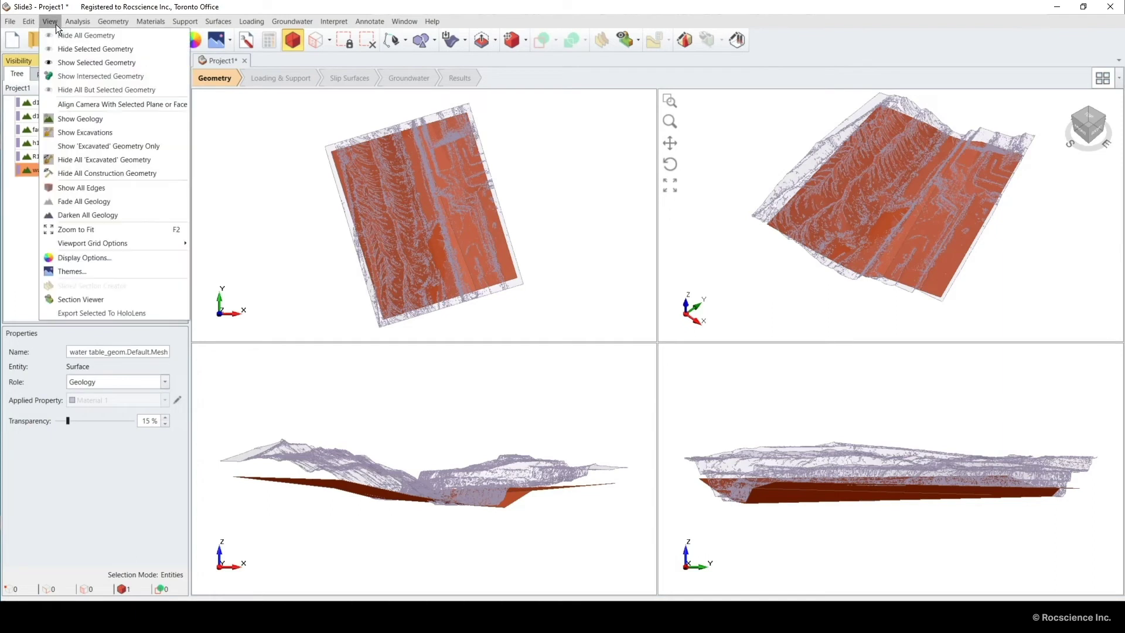
click(74, 185)
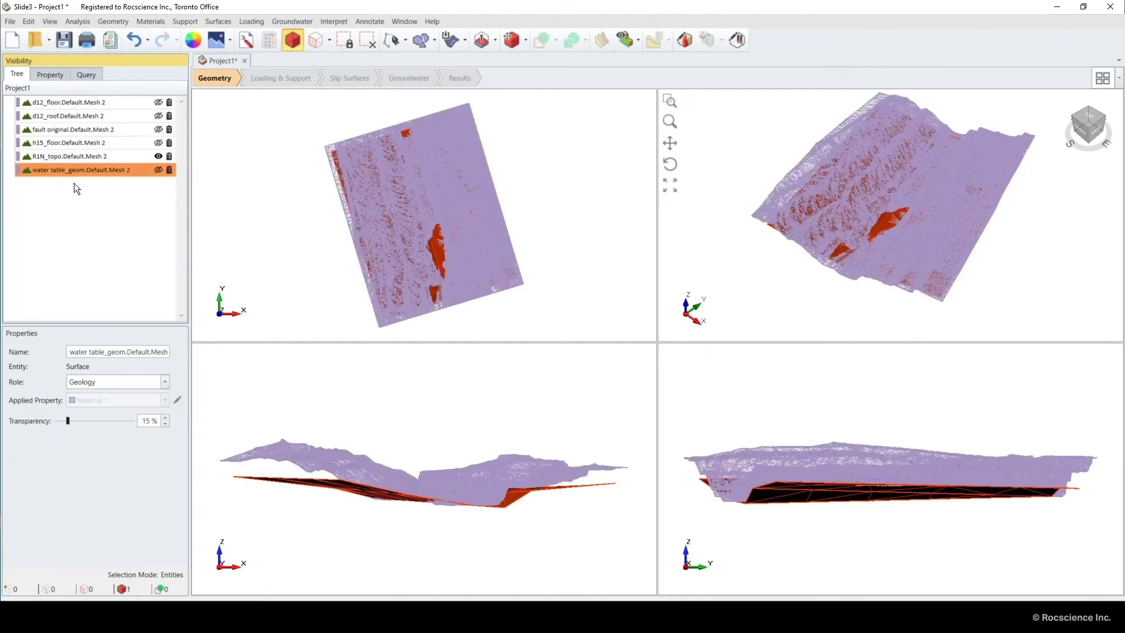
Repair the R1N_topo surface mesh with the Repair All option
click(75, 156)
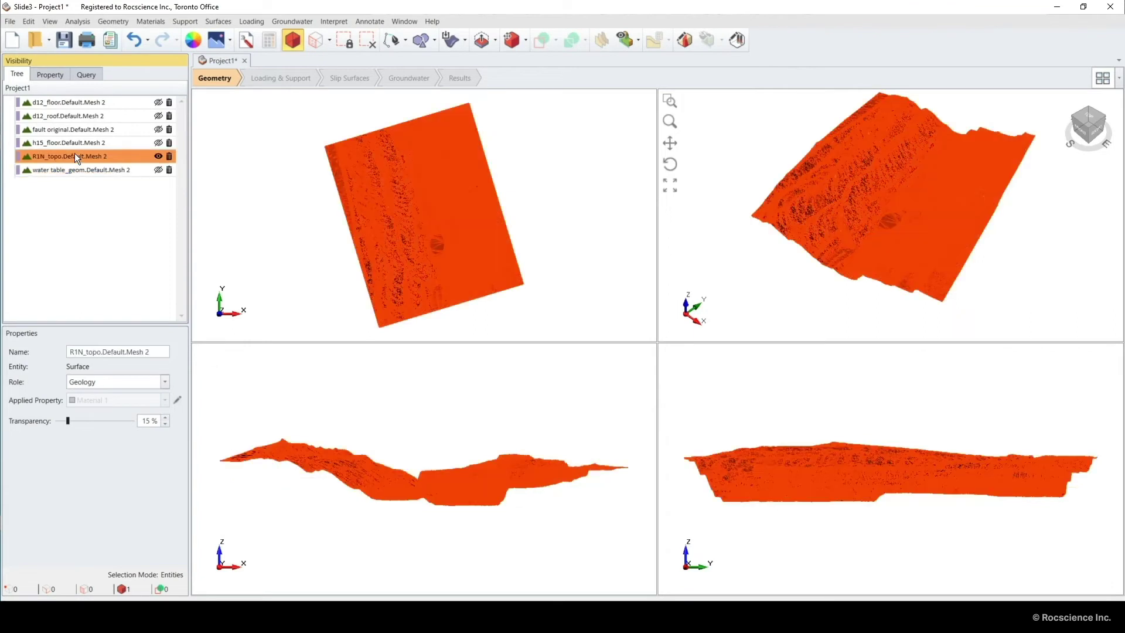
click(104, 22)
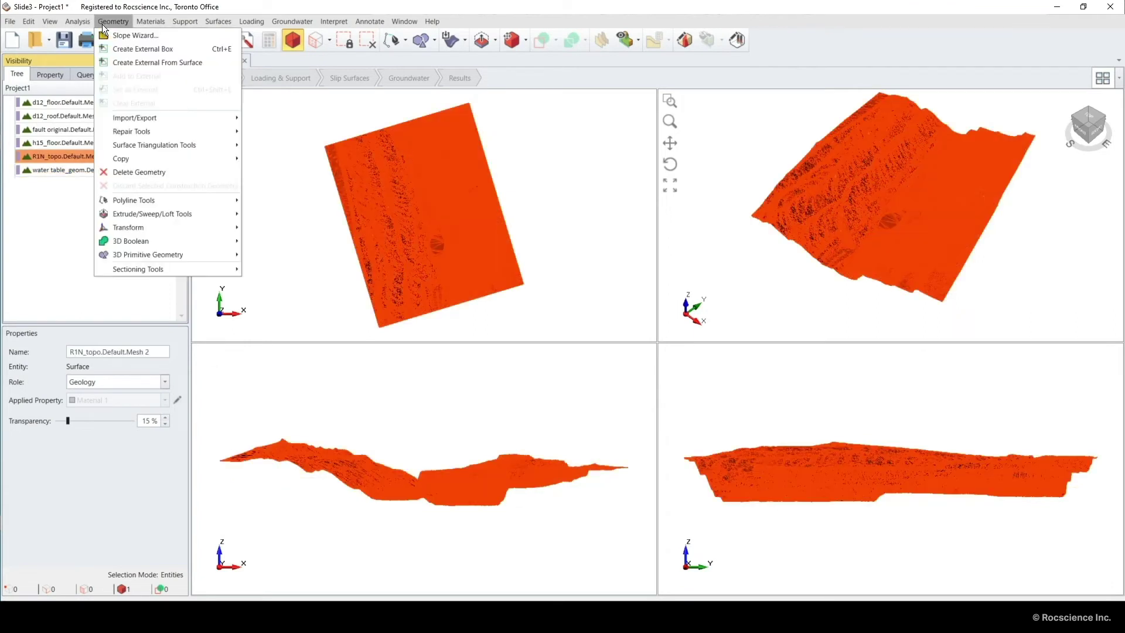
mouse_move(129, 131)
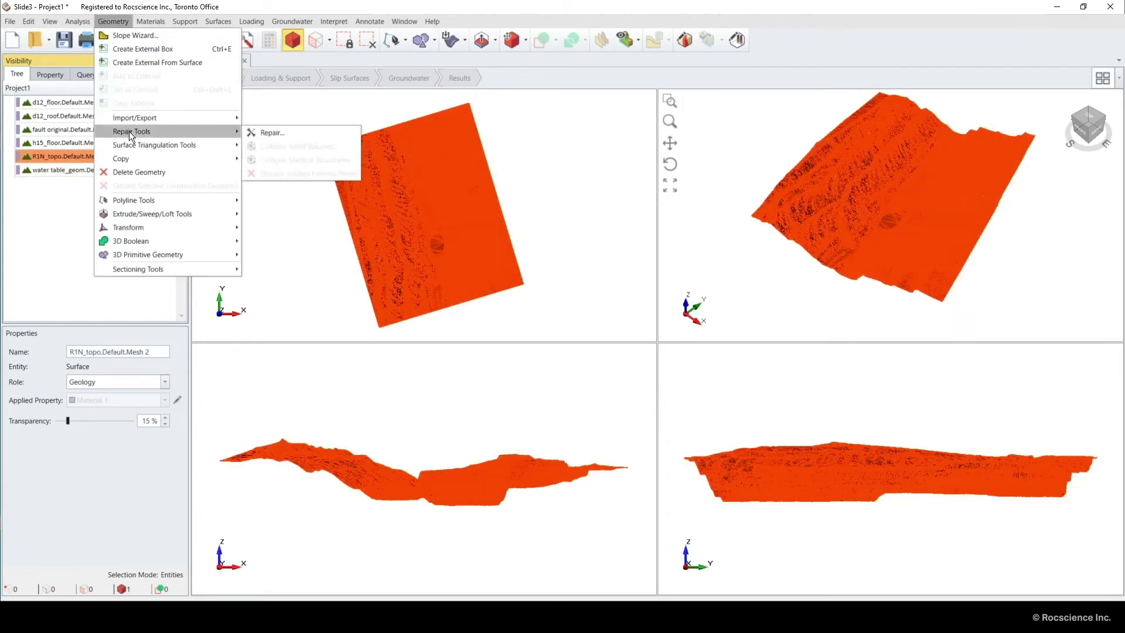
click(256, 132)
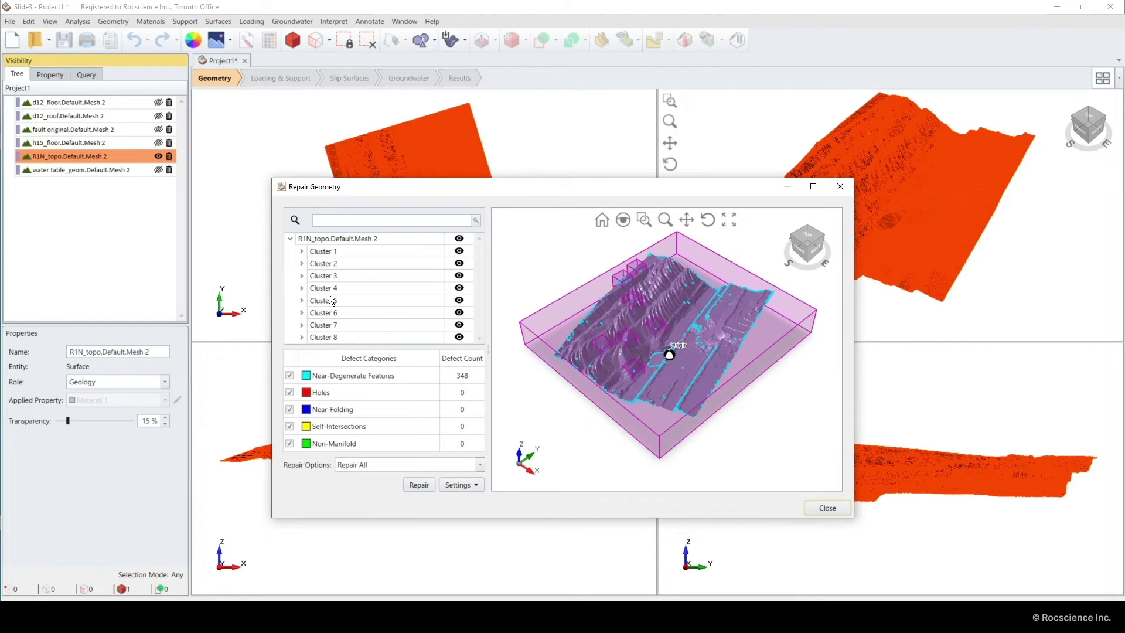
click(418, 485)
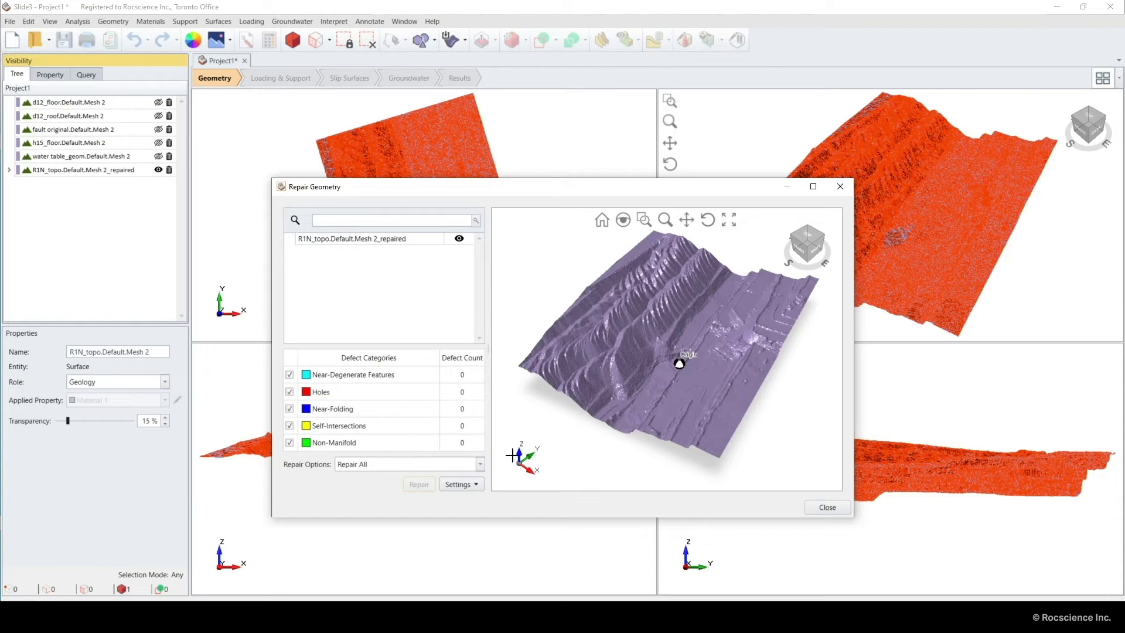
click(827, 509)
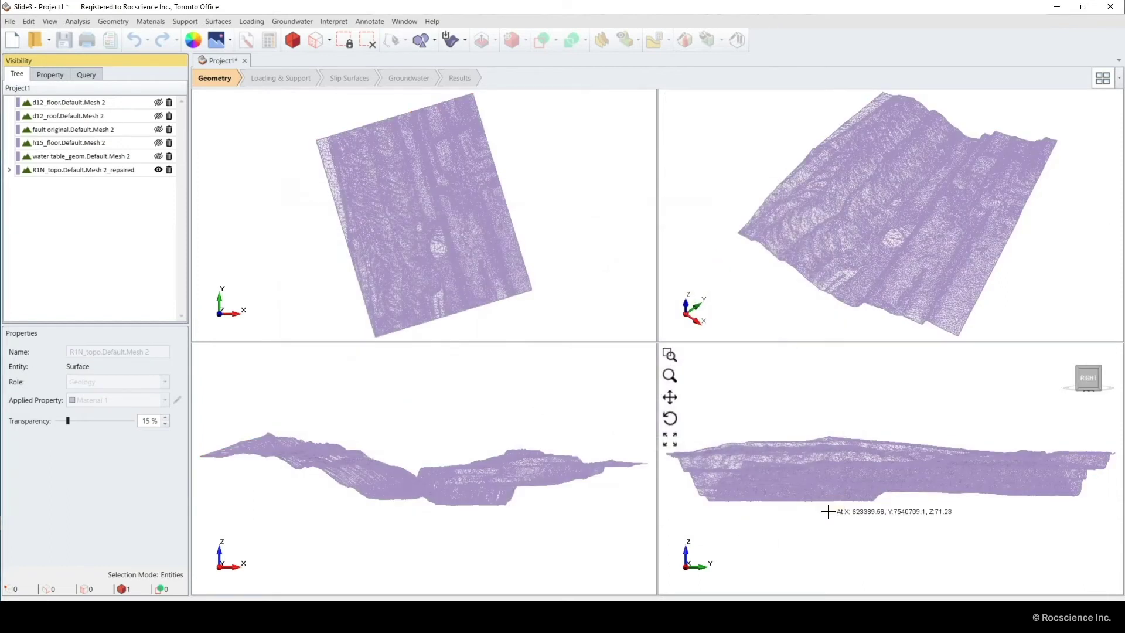
Repair the d12_floor surface mesh with the Repair All option
click(85, 103)
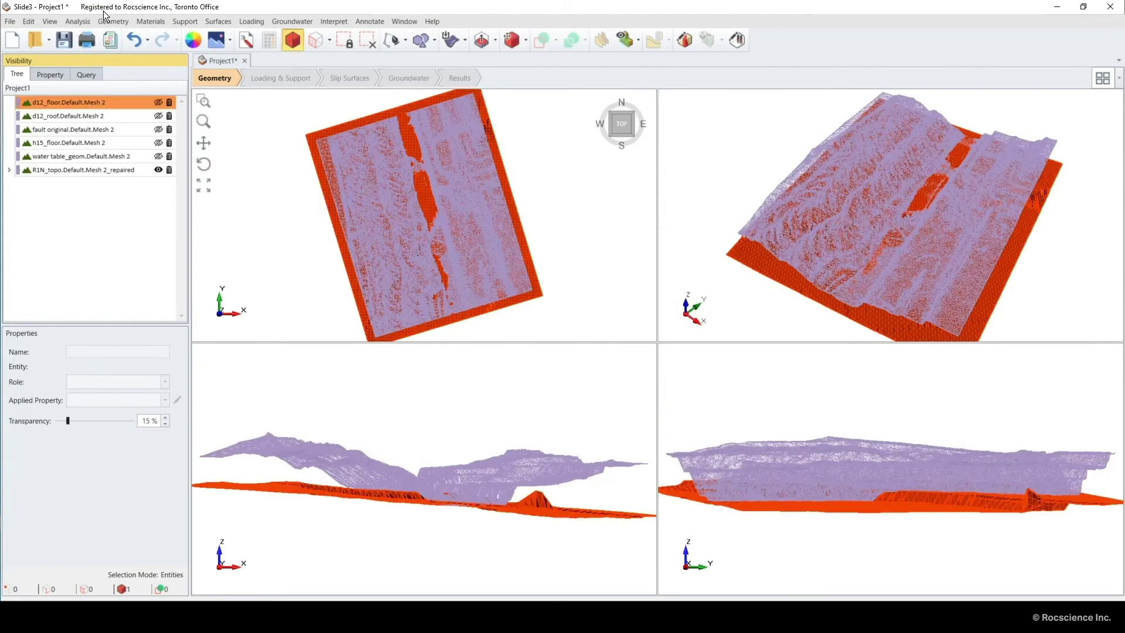
click(106, 19)
mouse_move(162, 132)
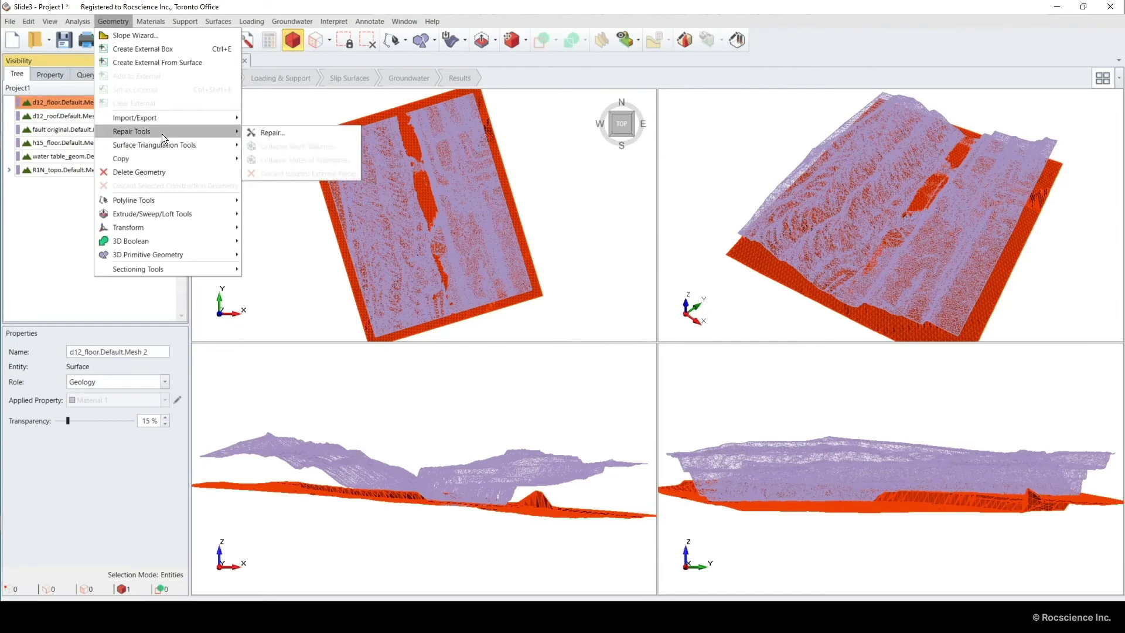
click(264, 129)
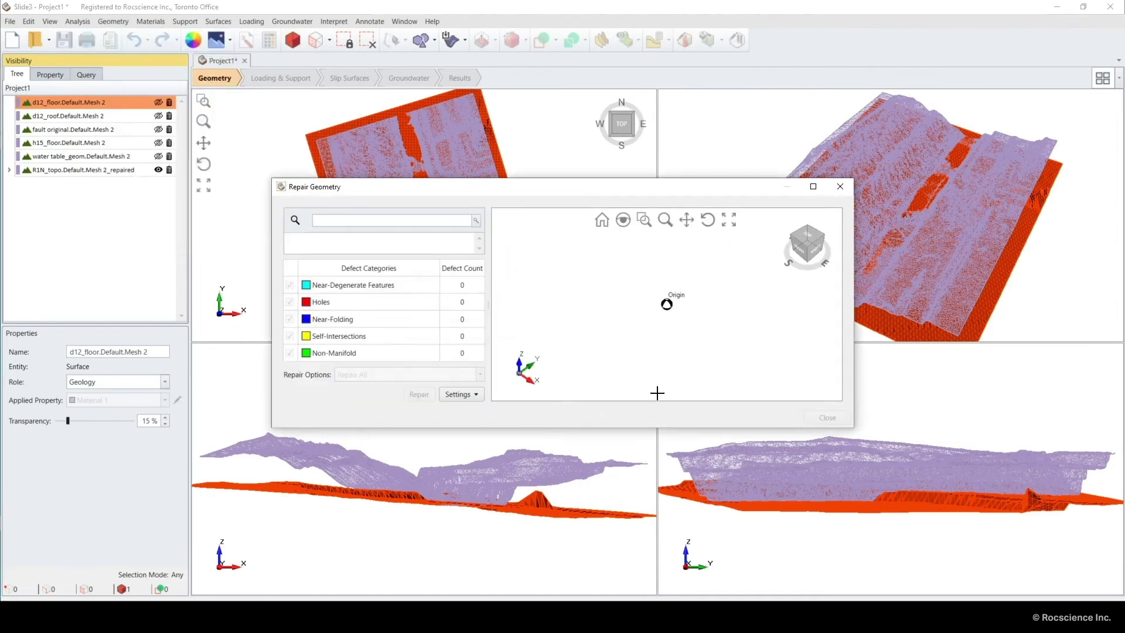
click(423, 437)
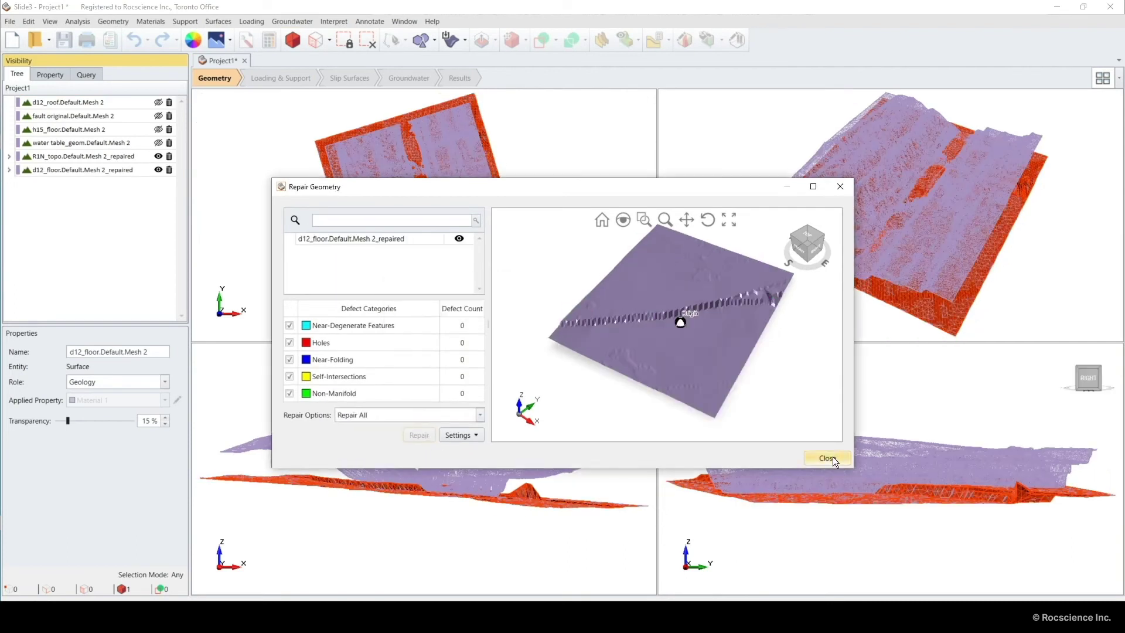
click(827, 457)
Repair the d12_roof surface mesh with the Repair All option
click(132, 102)
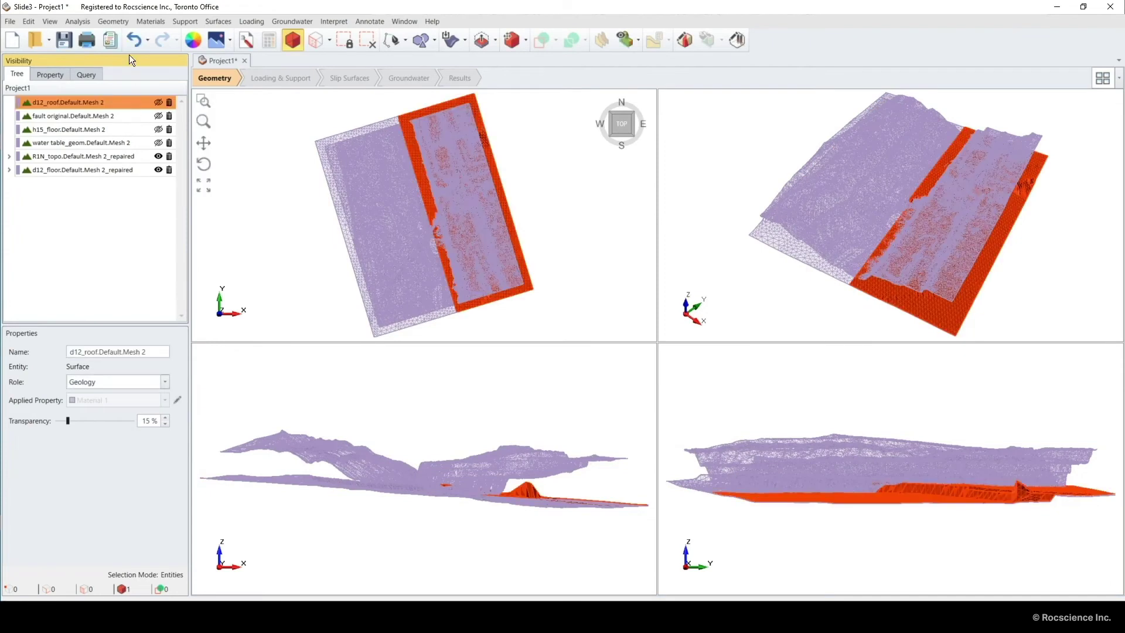
click(123, 20)
mouse_move(138, 128)
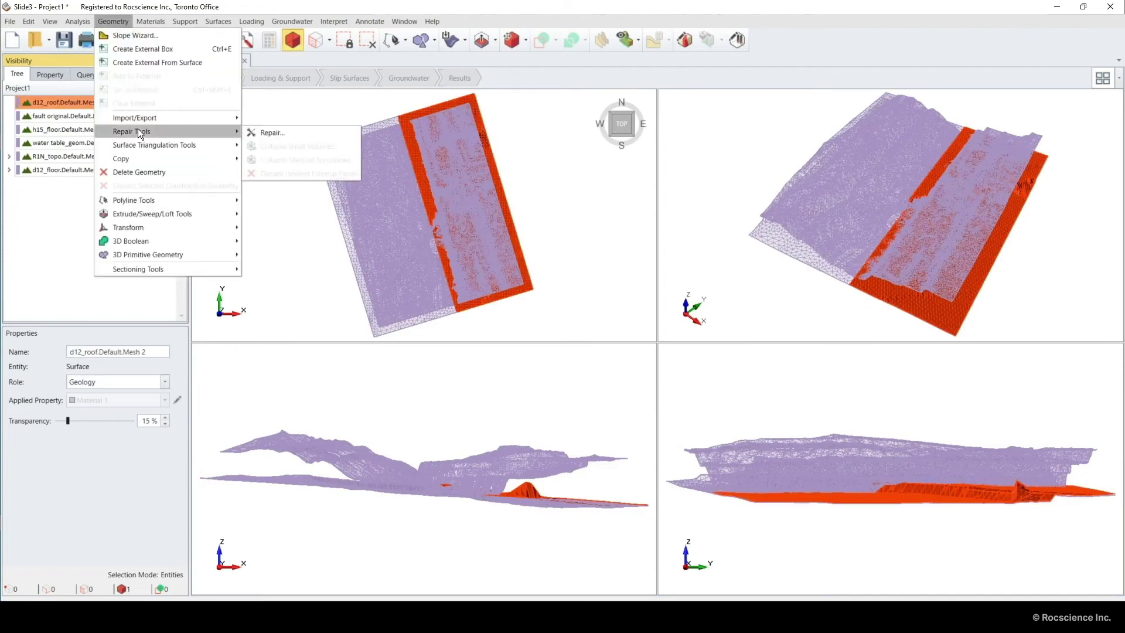
click(273, 129)
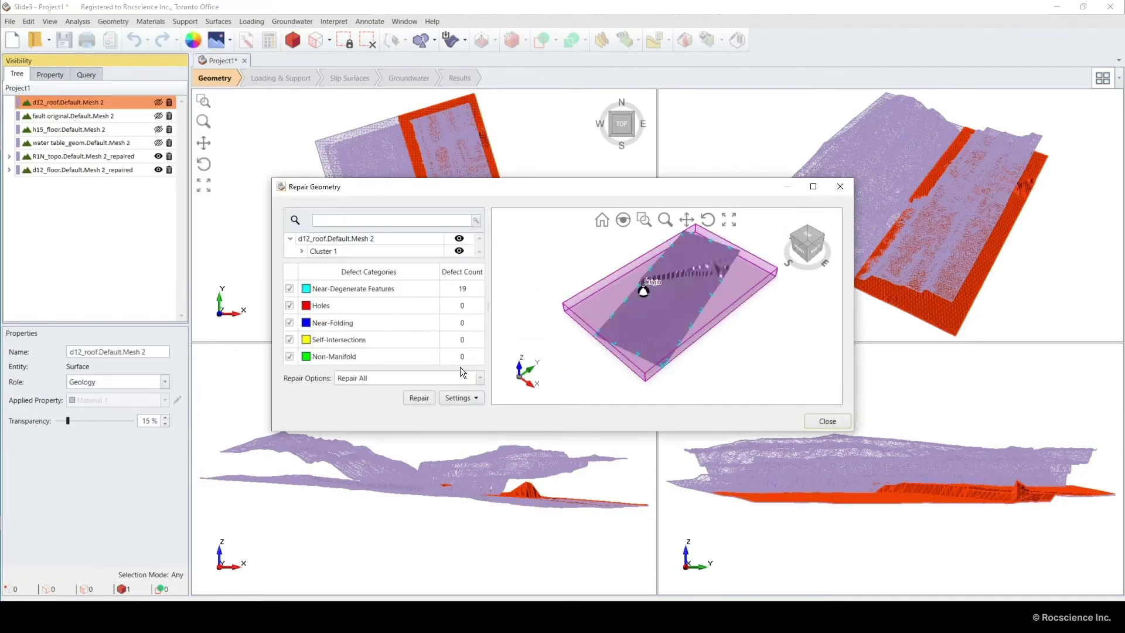
click(413, 399)
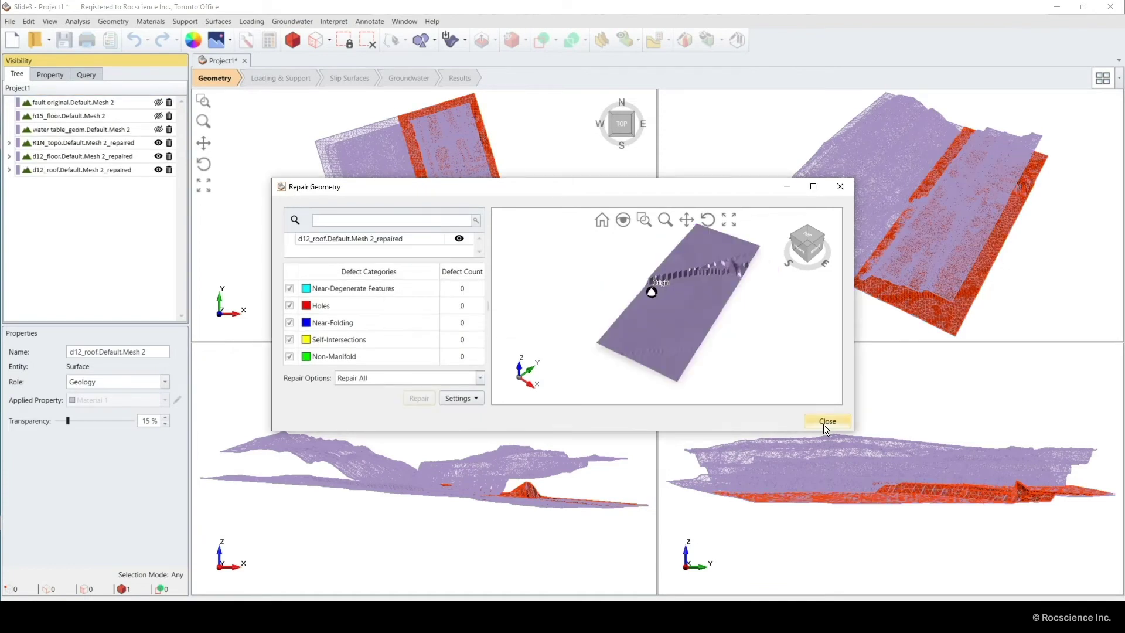
click(826, 421)
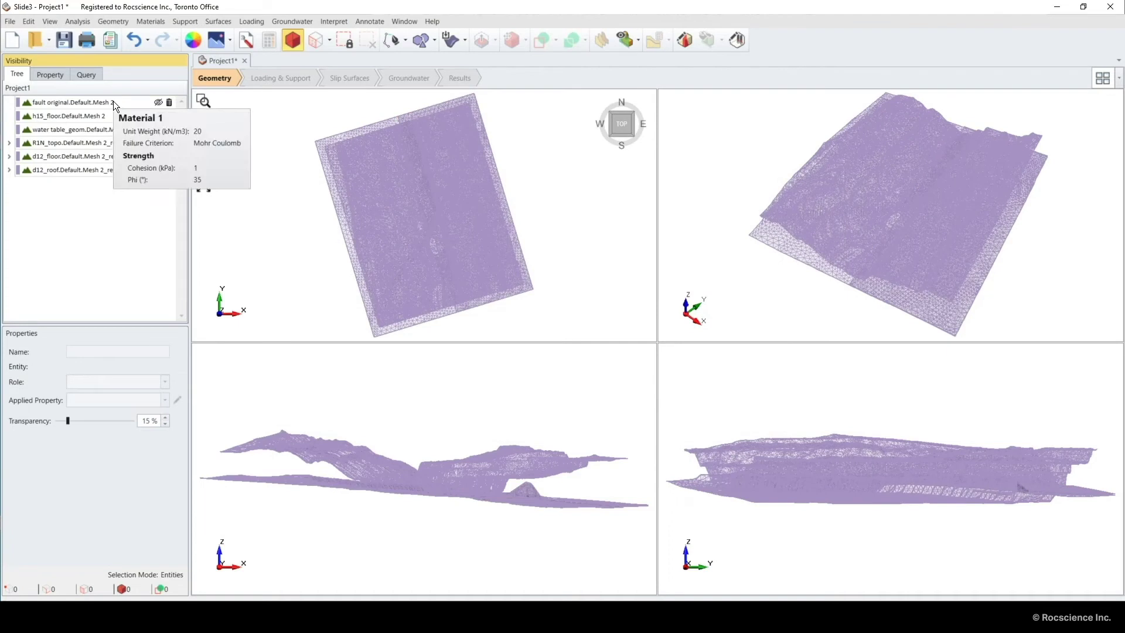
Repair the h15_floor surface mesh with the Repair All option
click(110, 116)
click(113, 22)
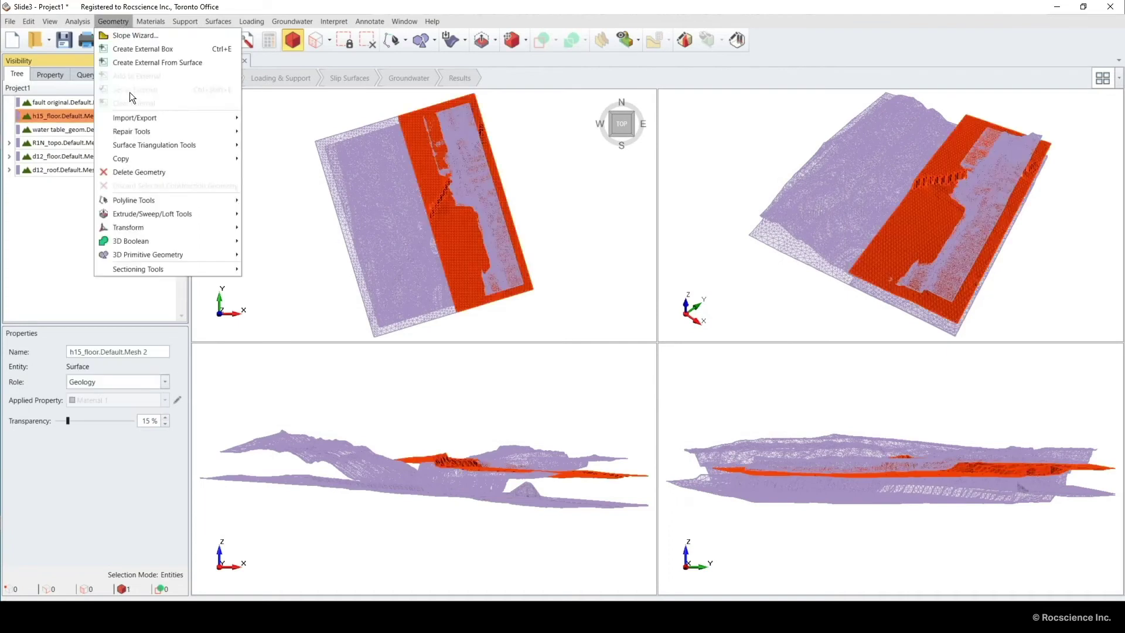
click(257, 131)
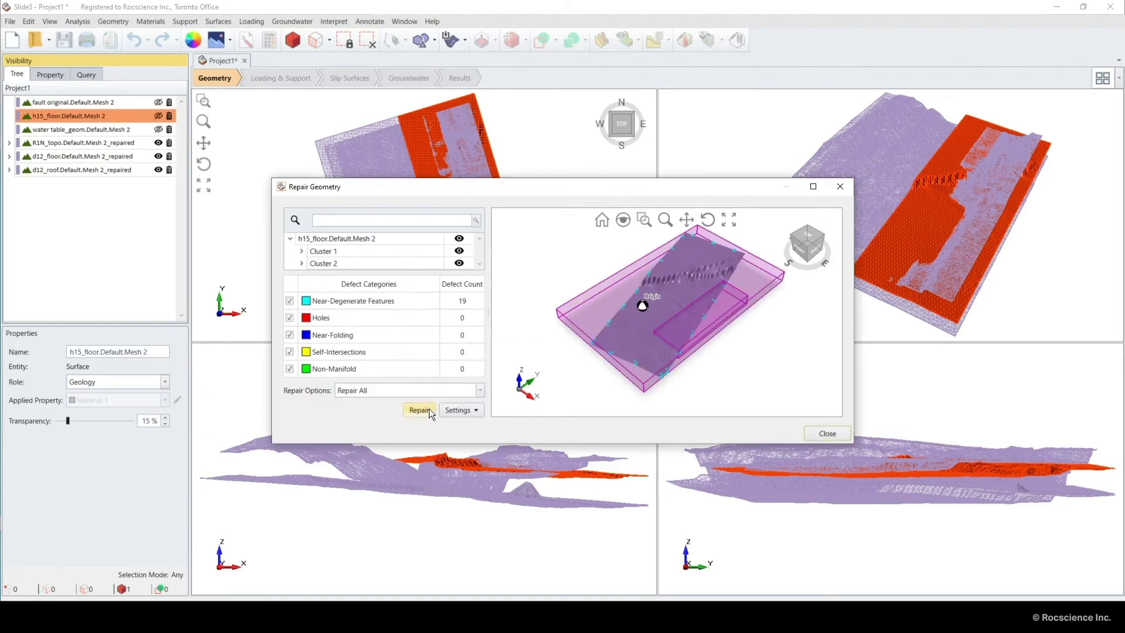
click(420, 409)
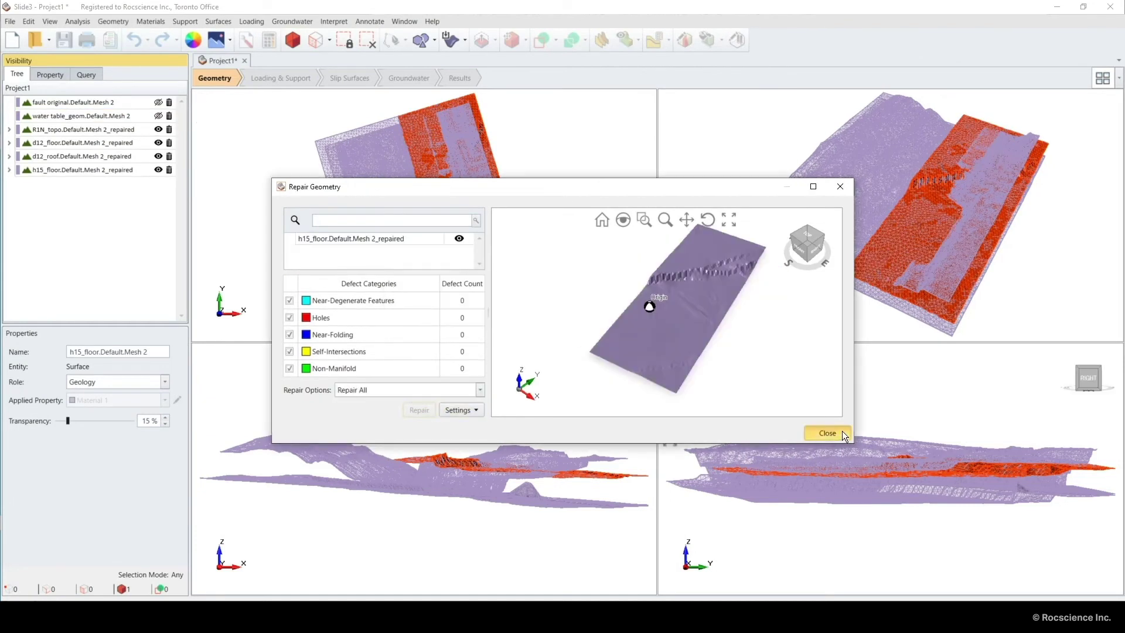
click(842, 432)
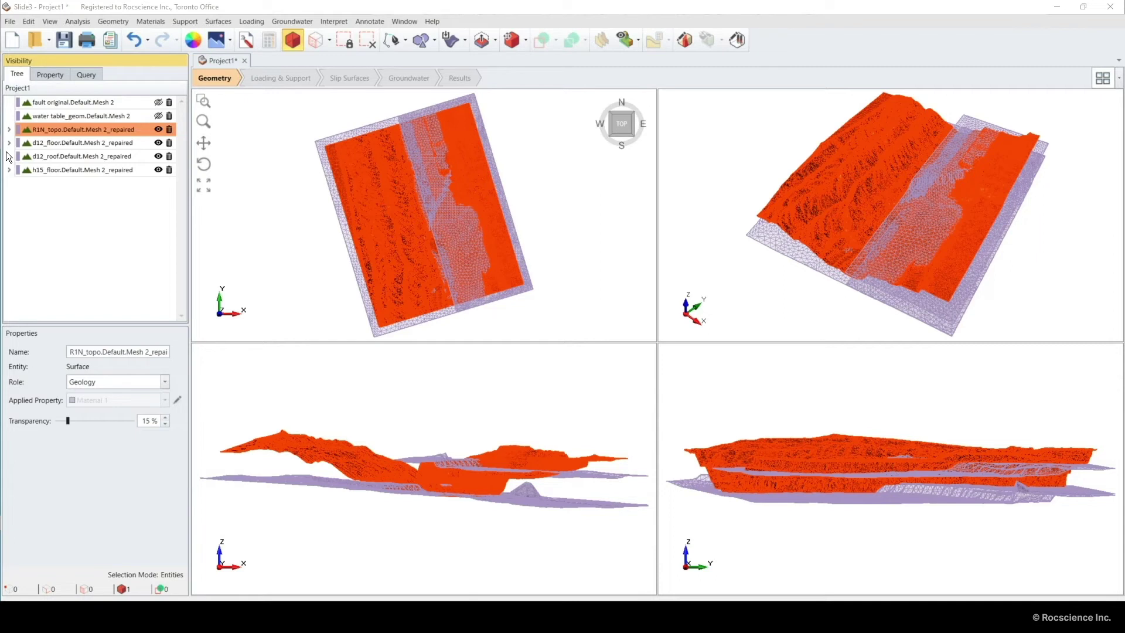
Hide the repaired d12_floor, d12_roof and h15_floor surfaces, leaving only the repaired topography displayed
click(96, 143)
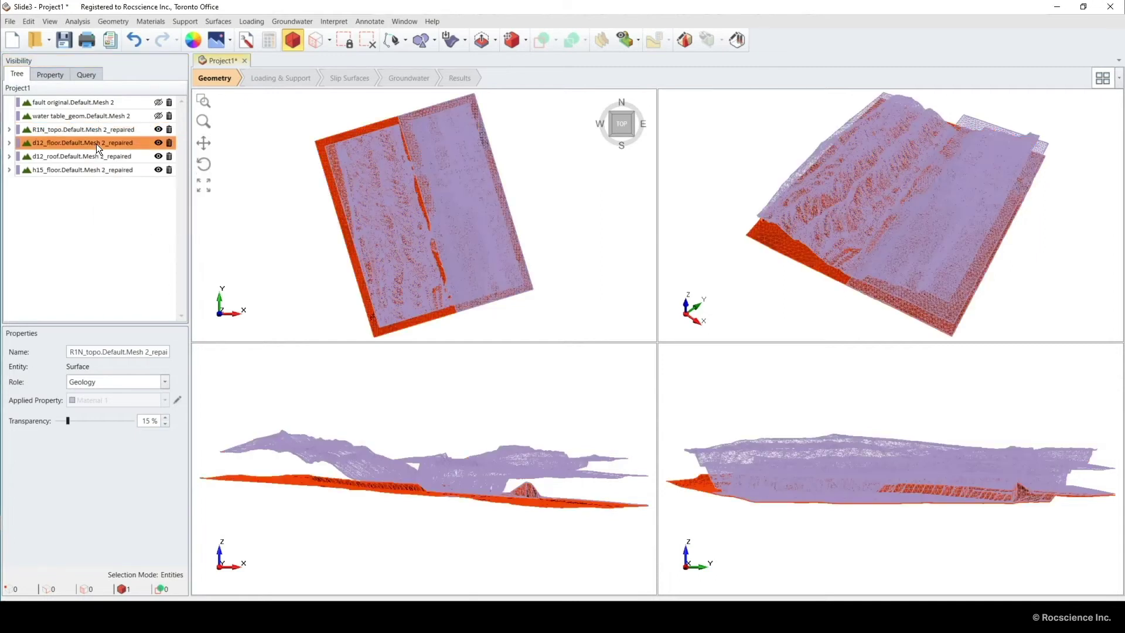
shift+click(97, 171)
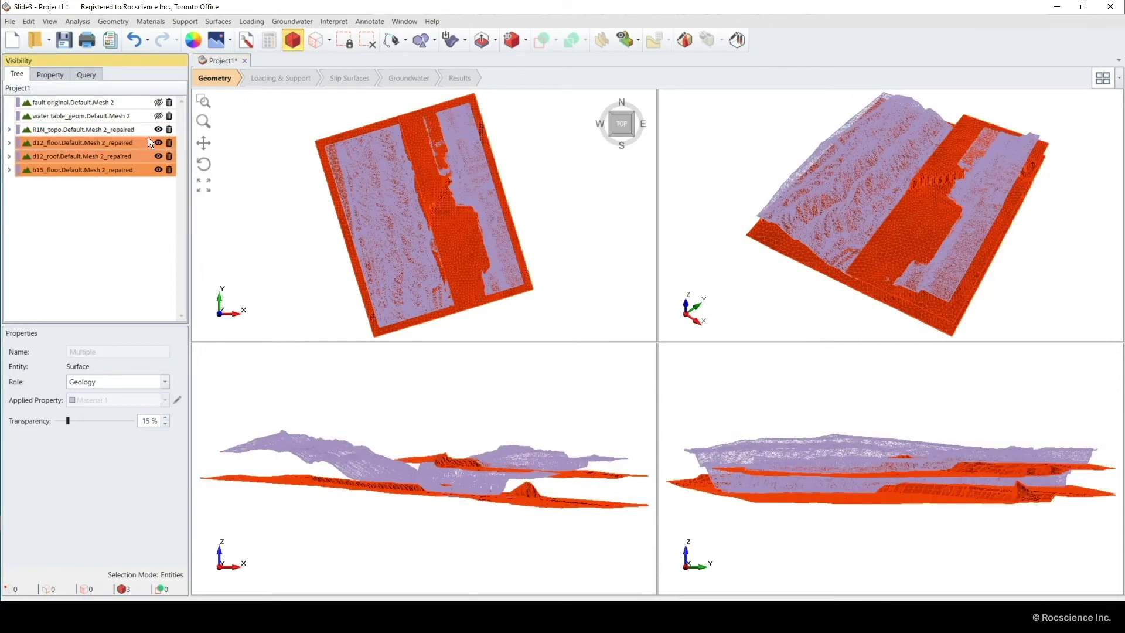
click(100, 131)
Examine the original R1N_topo mesh nested under its remesh_and_repair operation up close in the 3D view, comparing its triangulation with the repaired surface
click(10, 130)
click(22, 142)
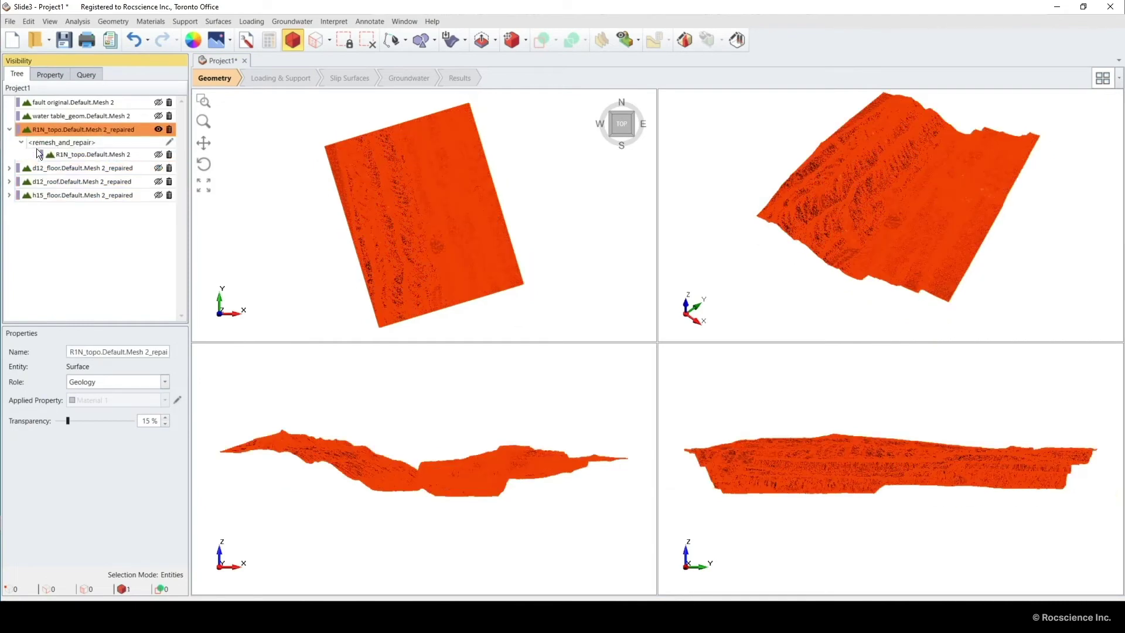
click(58, 155)
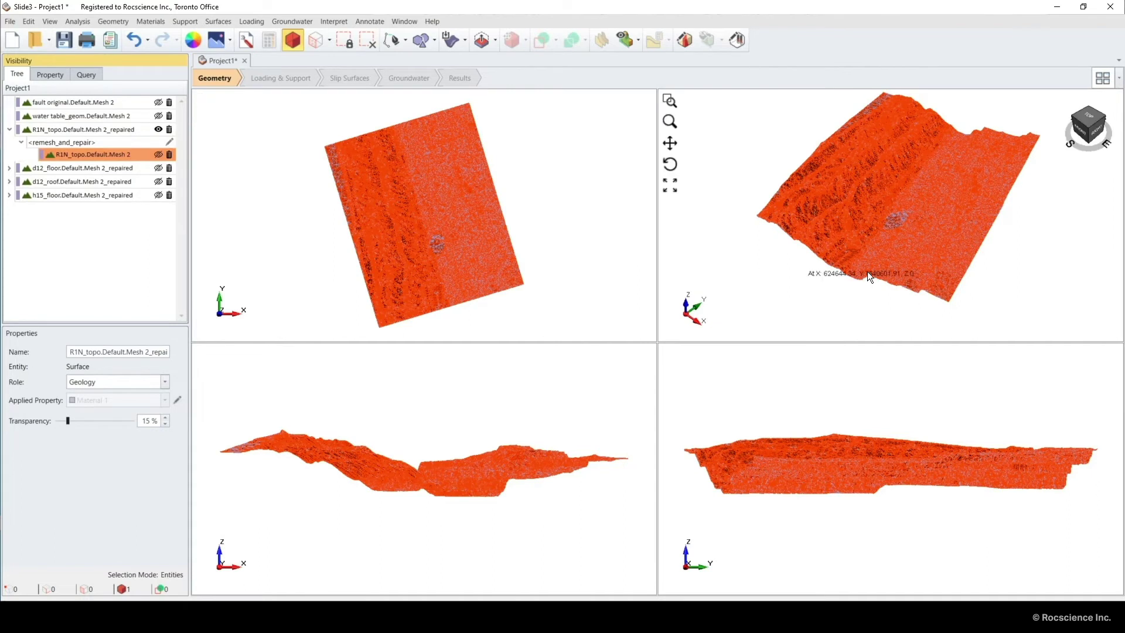
drag(886, 255, 878, 248)
scroll(839, 238, up, 10)
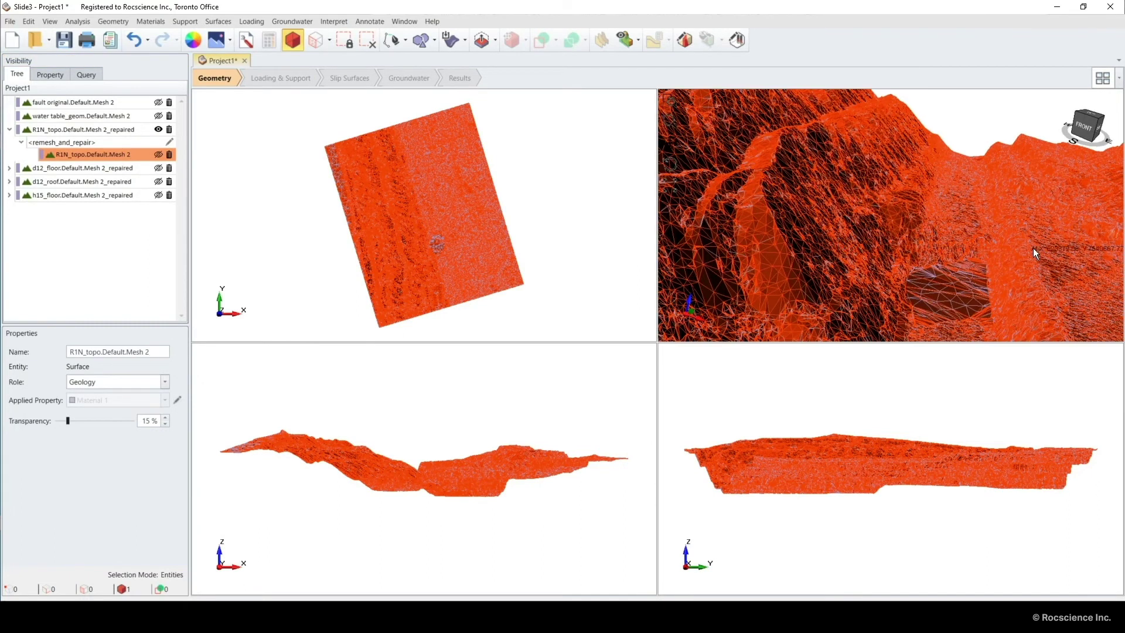
middle_drag(1035, 247, 900, 274)
scroll(1017, 279, up, 5)
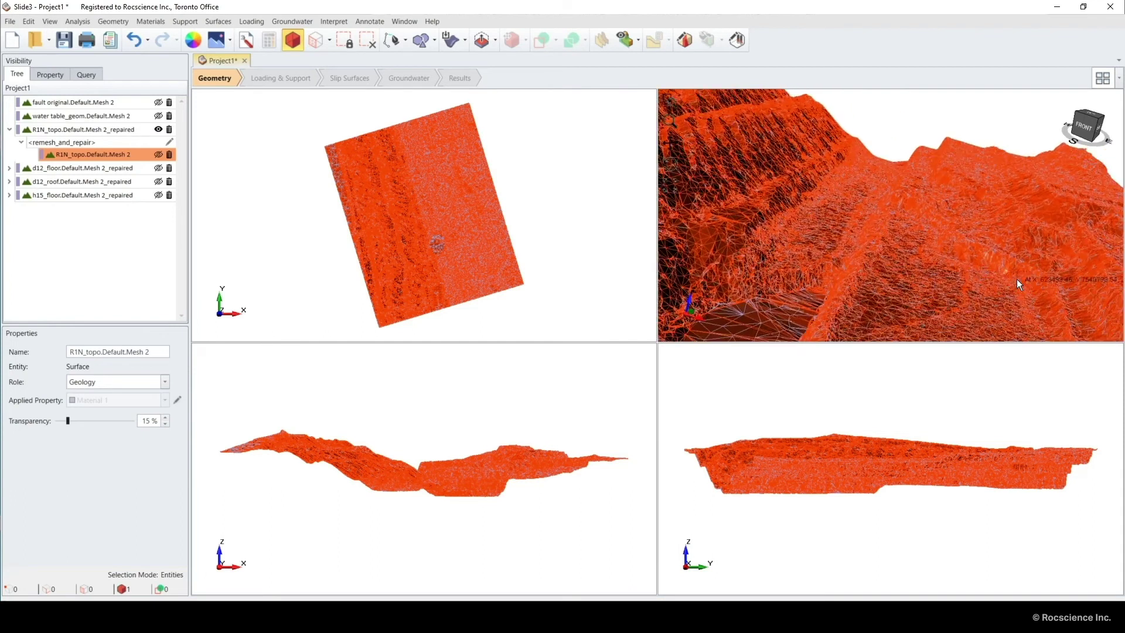
Turn off the display of all mesh edges so the surfaces appear without their triangulation lines
drag(869, 178, 839, 243)
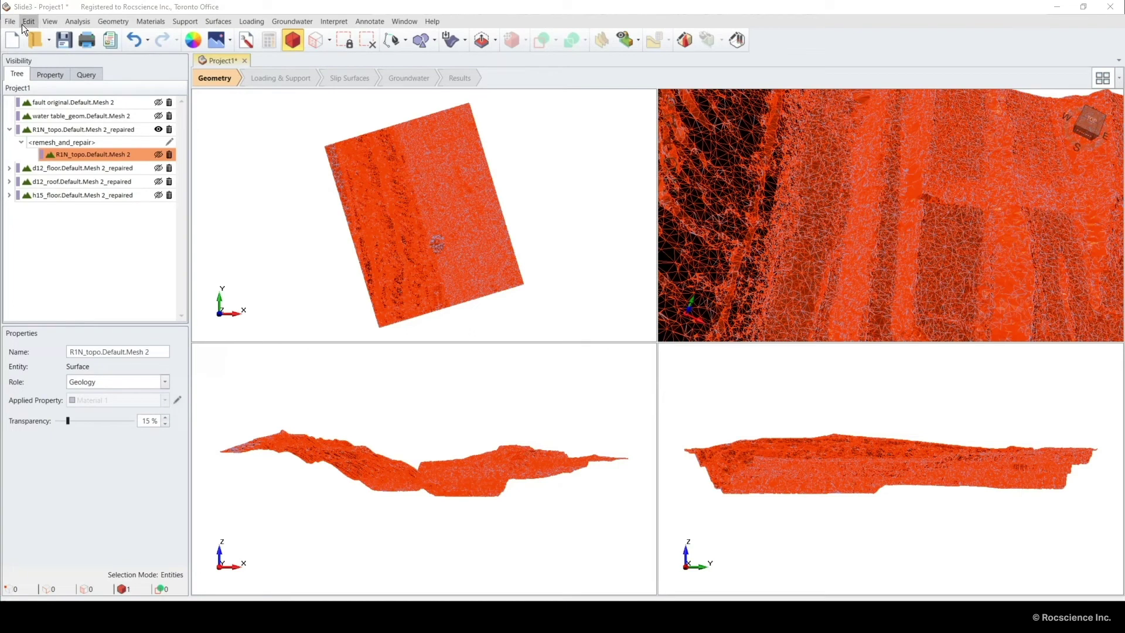
click(44, 23)
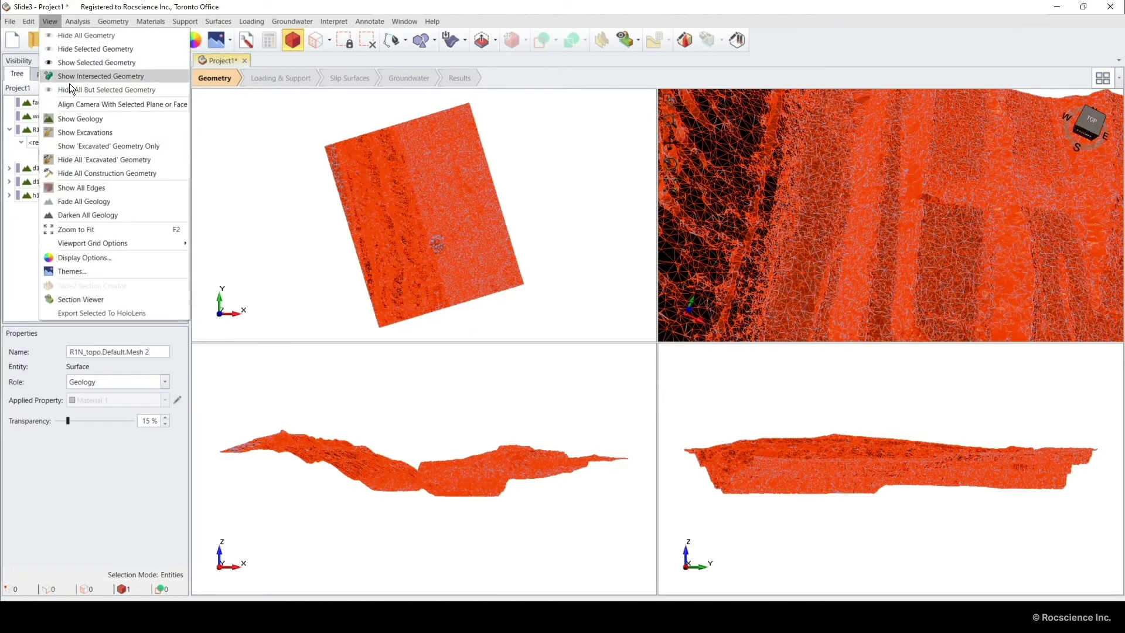
click(97, 184)
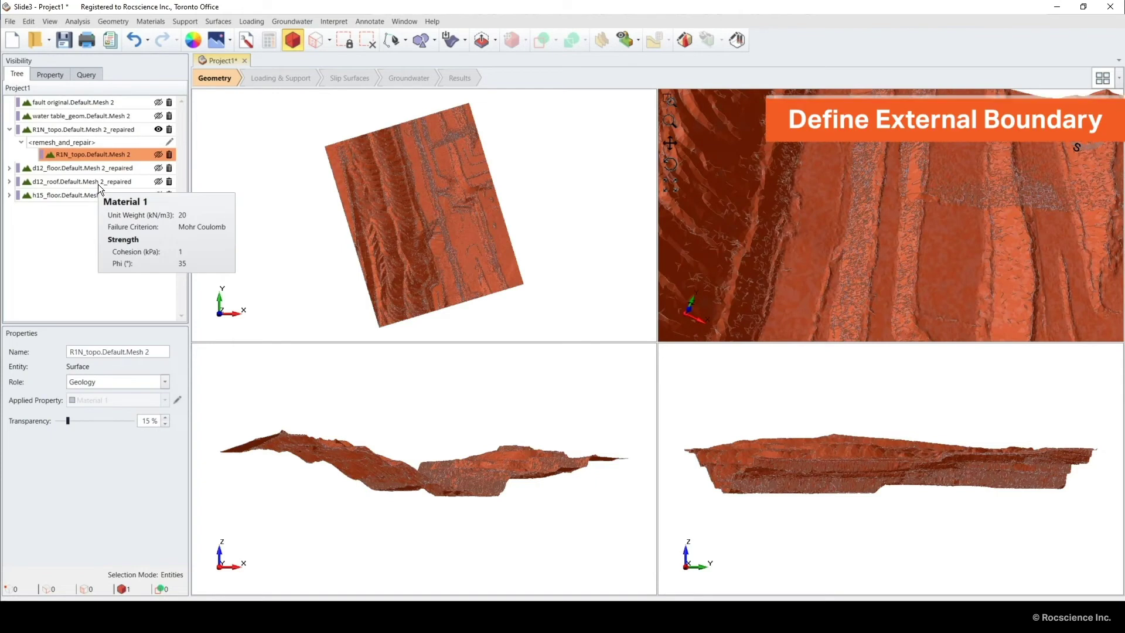
Draw a closed four-point freehand polyline in top view, just inside the corners of the repaired topography surface
click(110, 22)
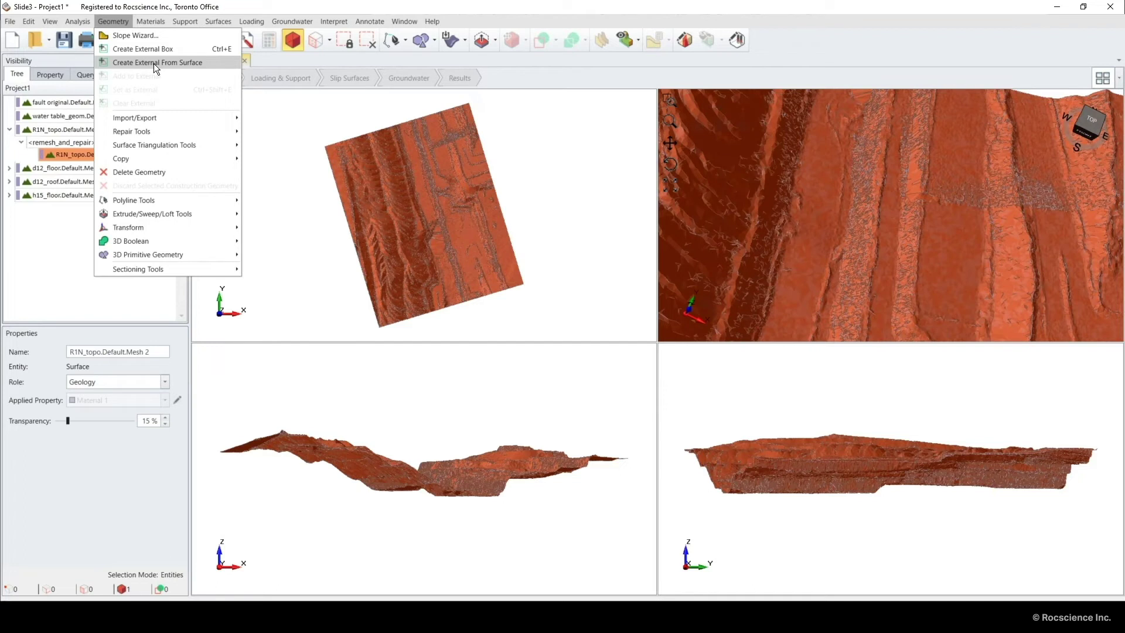
mouse_move(167, 197)
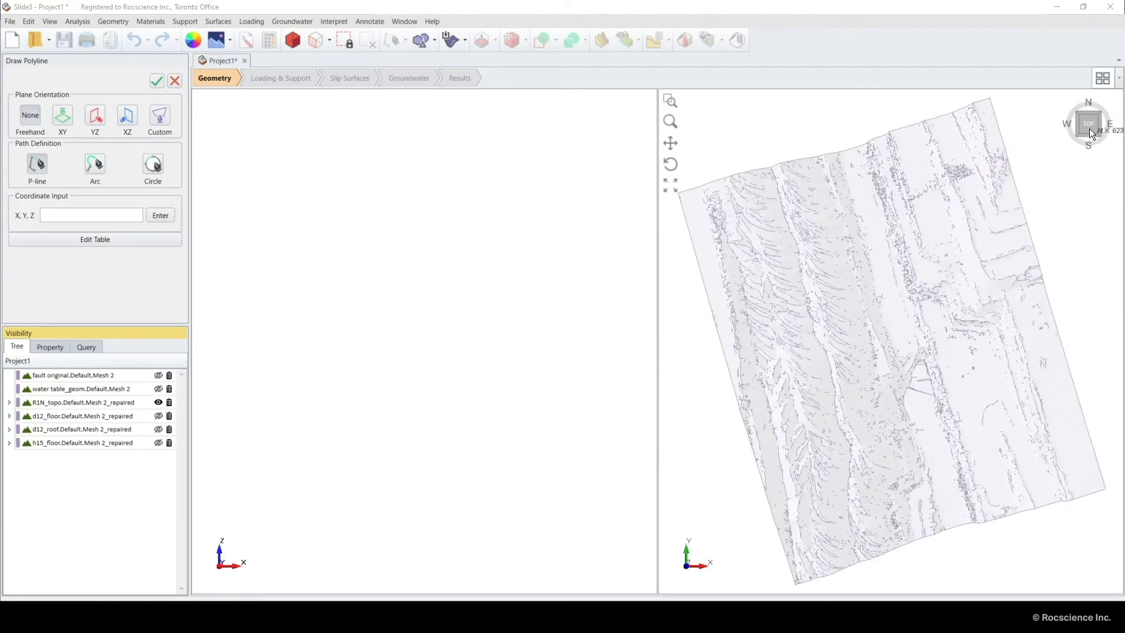
click(1090, 130)
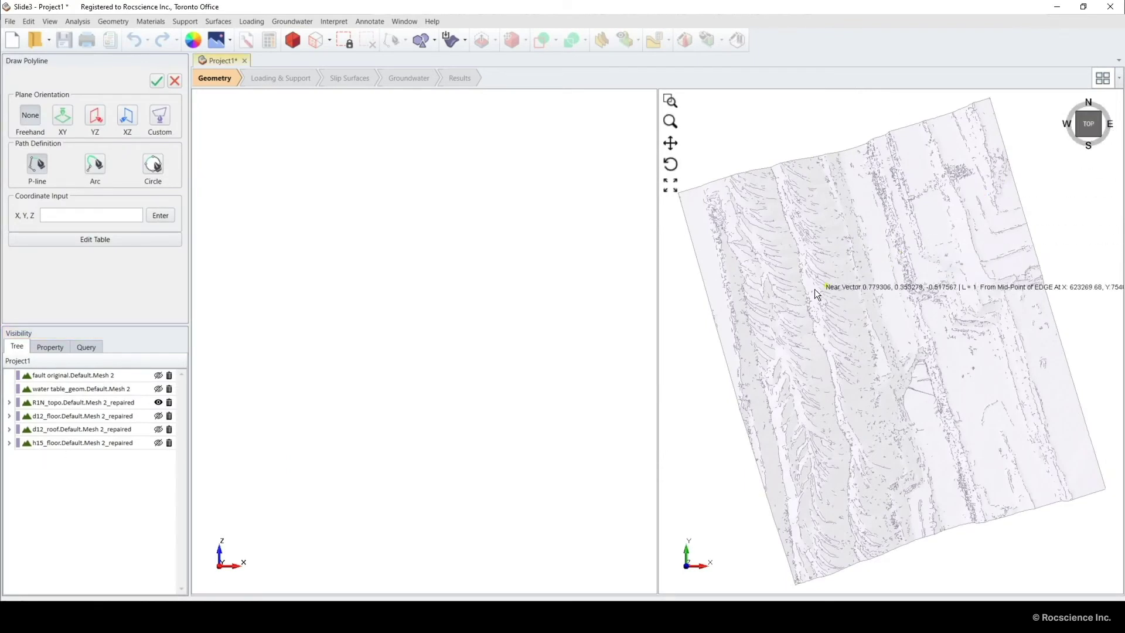
click(692, 203)
click(985, 114)
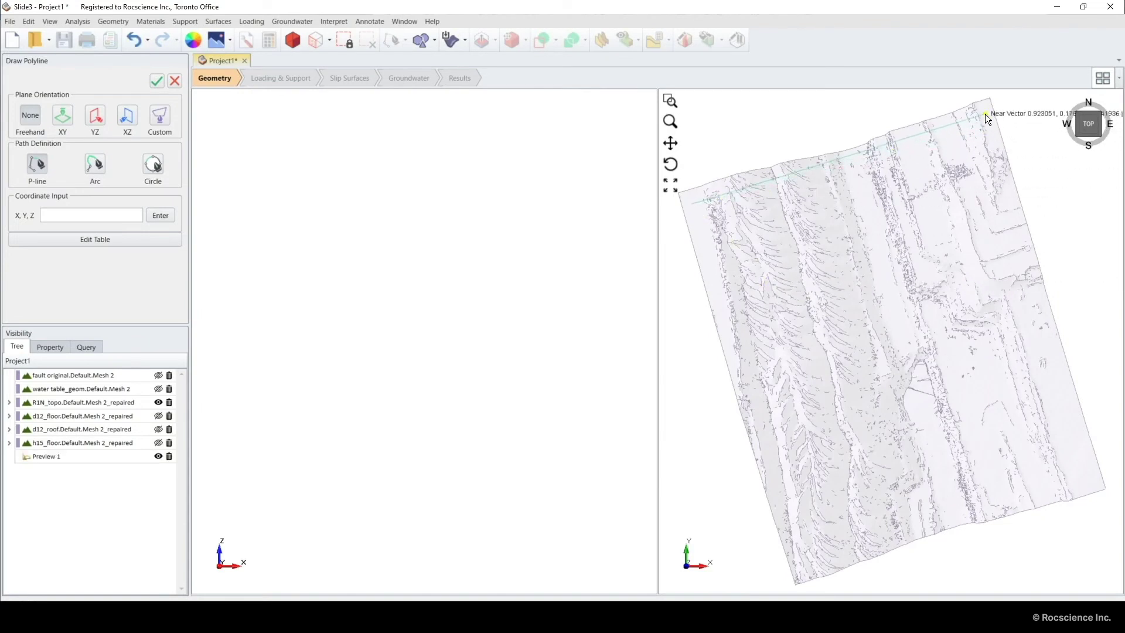
click(1090, 480)
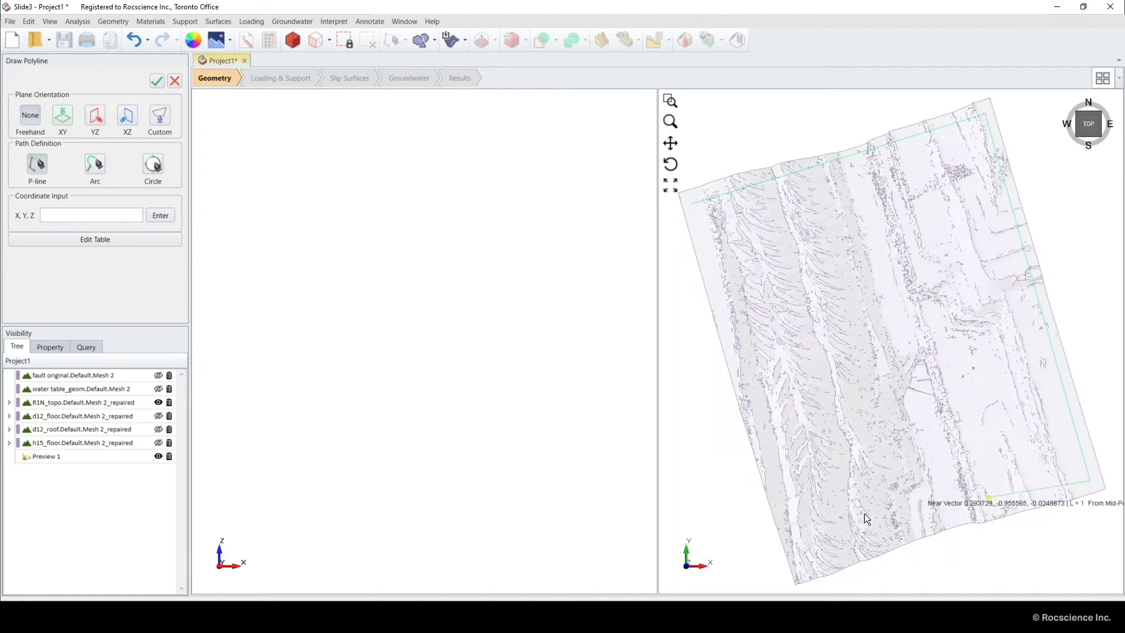
click(805, 562)
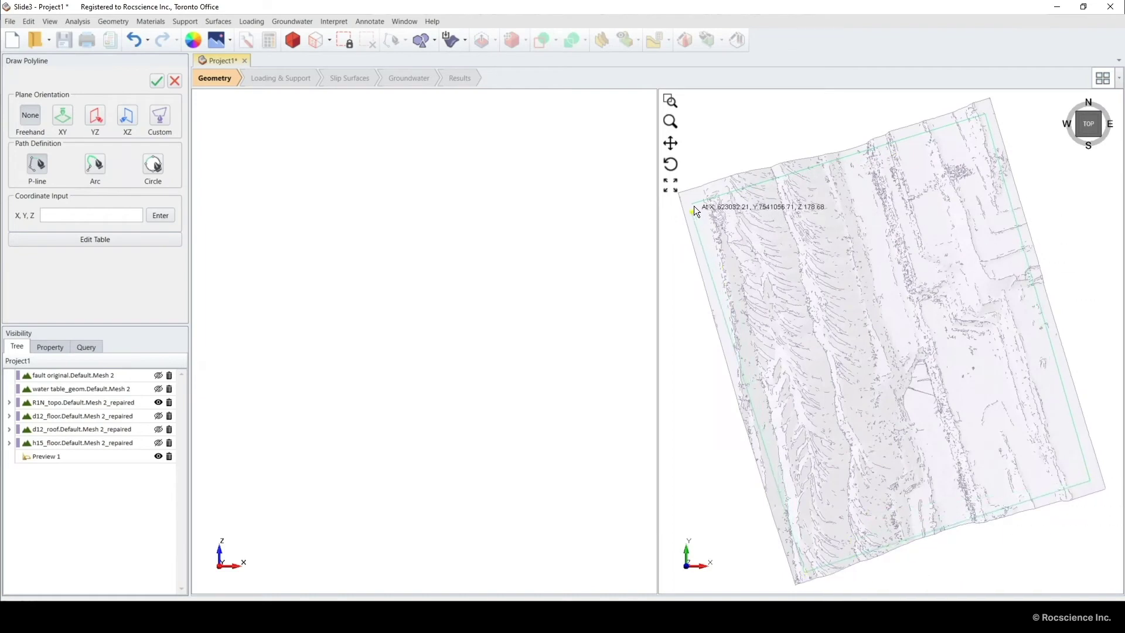
click(694, 207)
right_click(697, 208)
click(711, 211)
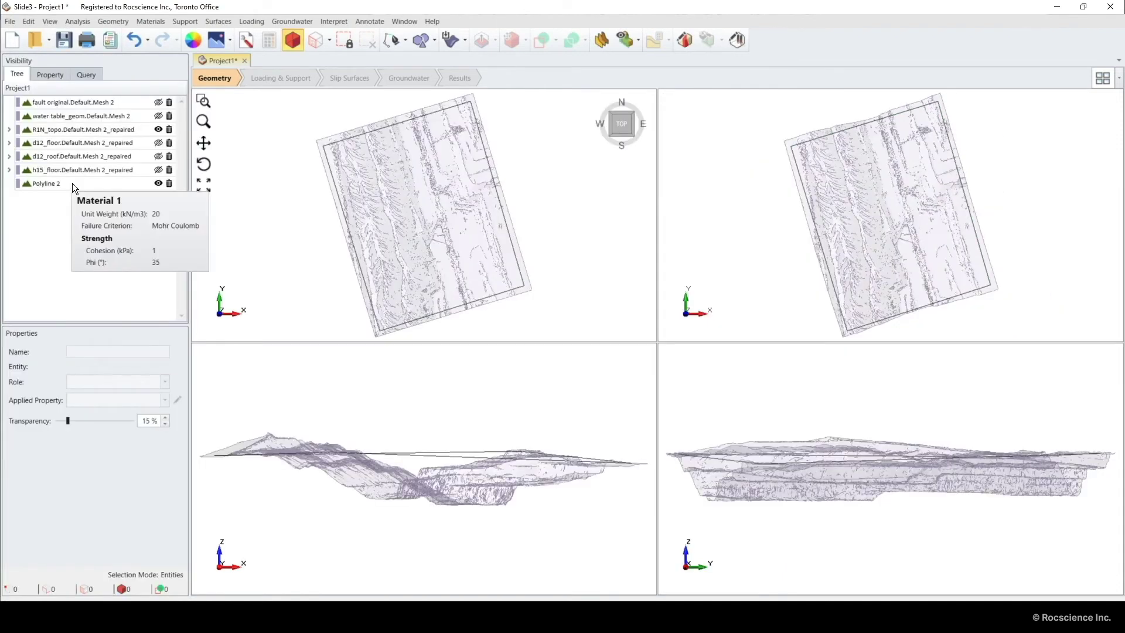
Set the Z coordinate of all four boundary polyline vertices to 200 and check its height against the topography in 3D
click(72, 183)
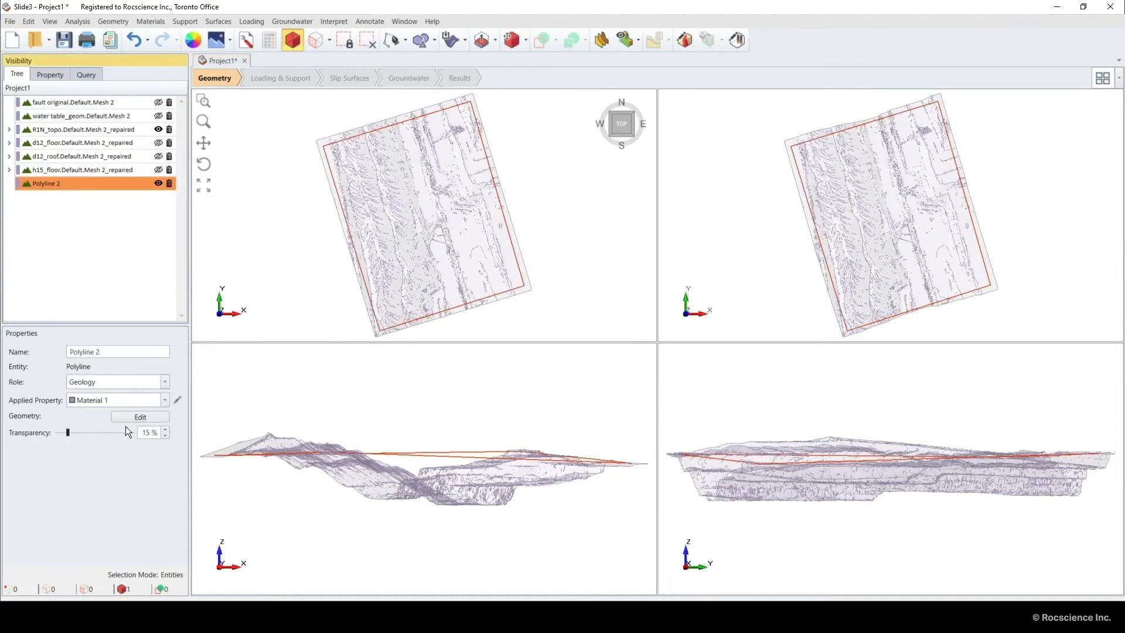
click(128, 419)
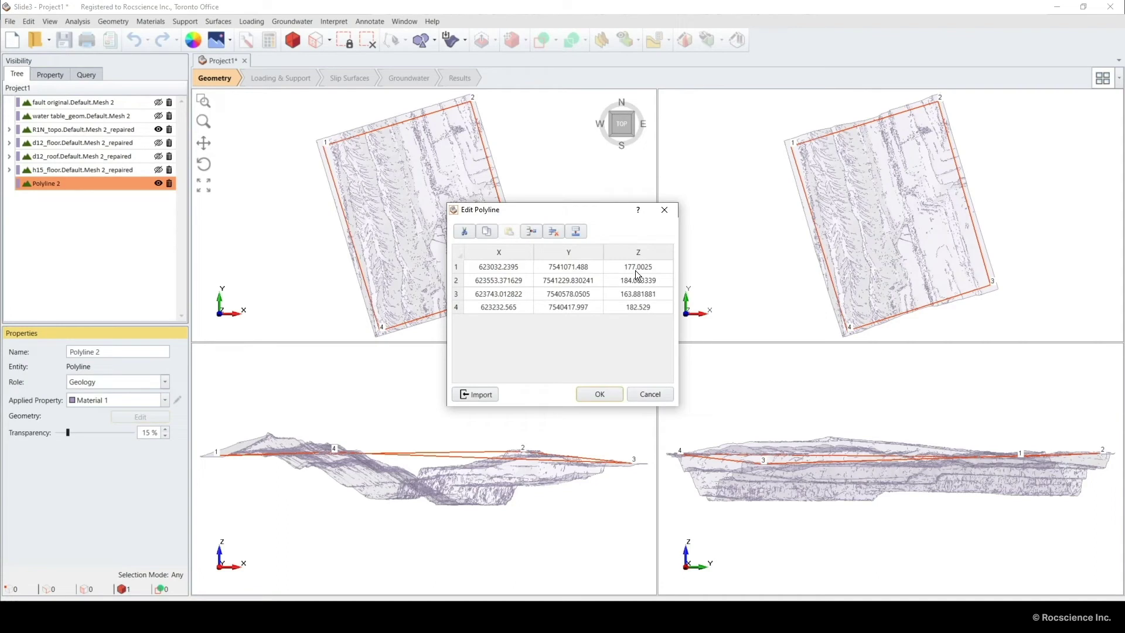
text(200200)
click(660, 291)
text(200200)
click(621, 396)
drag(905, 304, 888, 212)
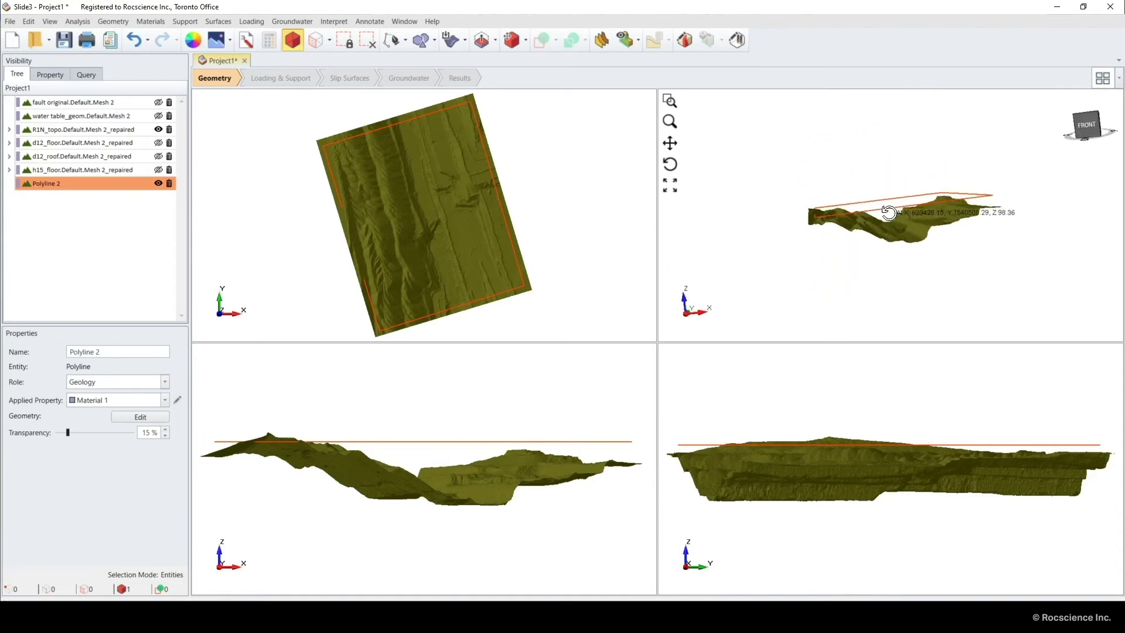
scroll(849, 212, up, 3)
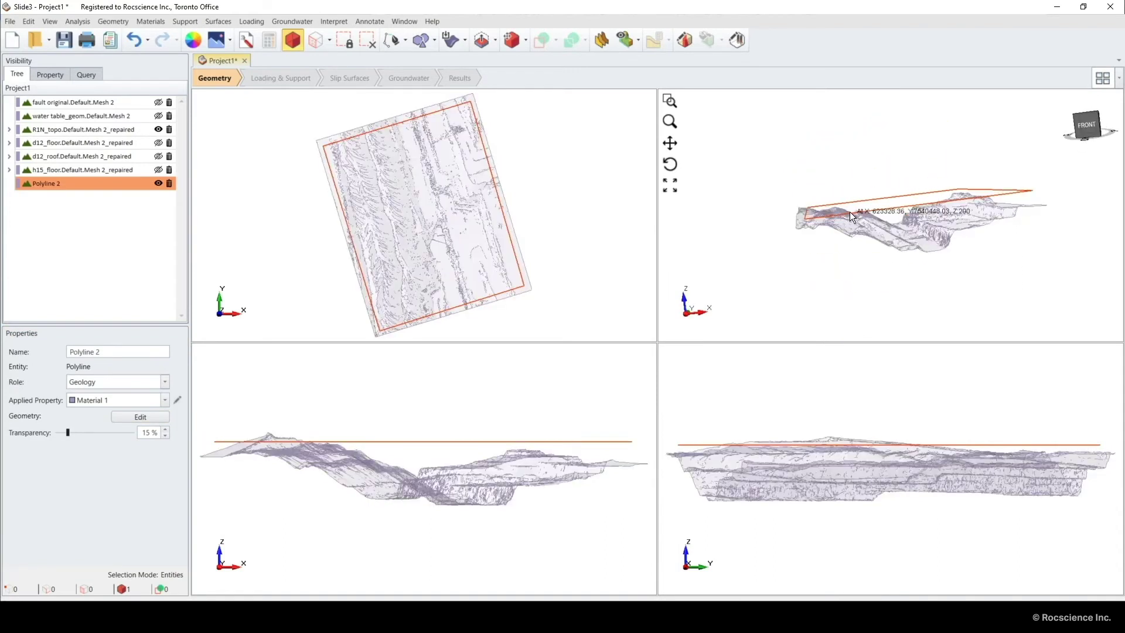
drag(832, 213, 810, 214)
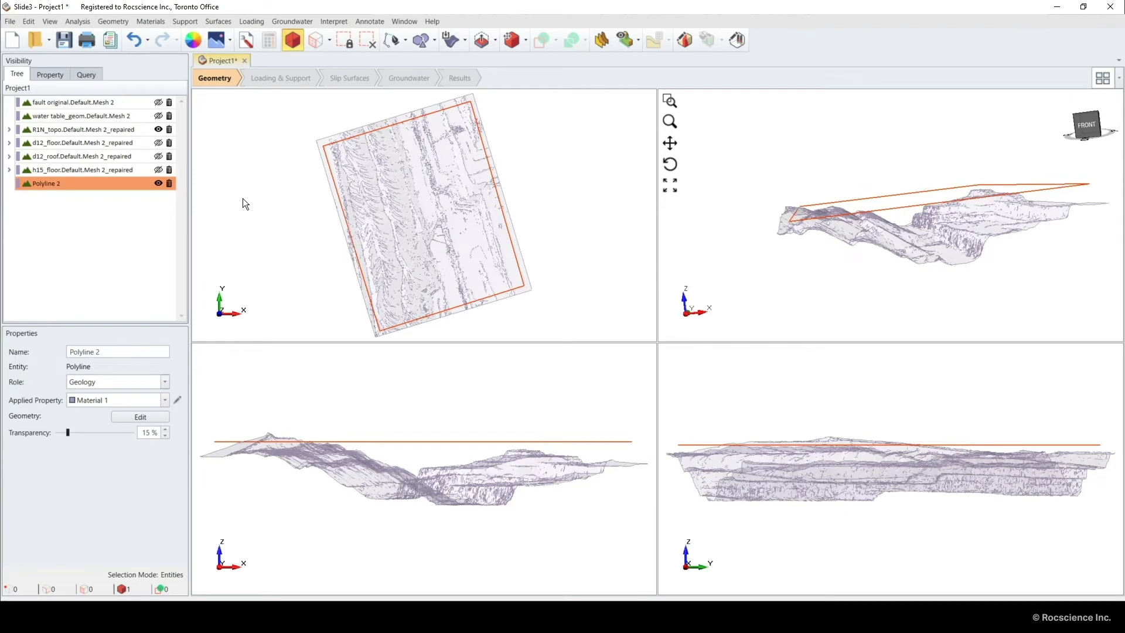
Set the Z coordinate of all four boundary polyline vertices to 220
click(118, 415)
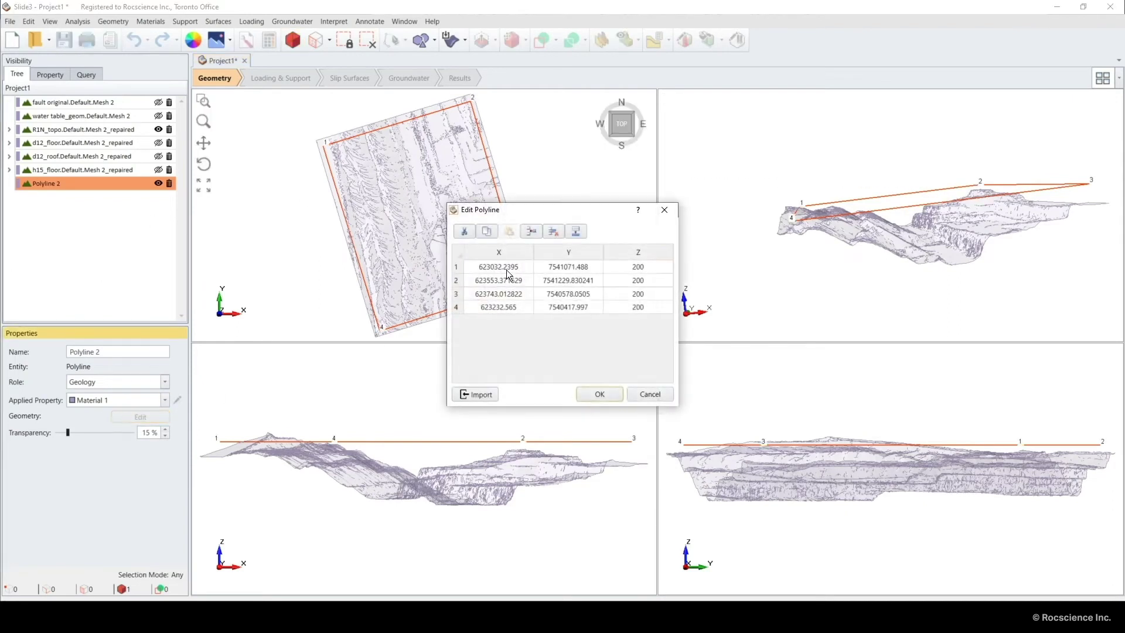
text(220220220220)
click(617, 388)
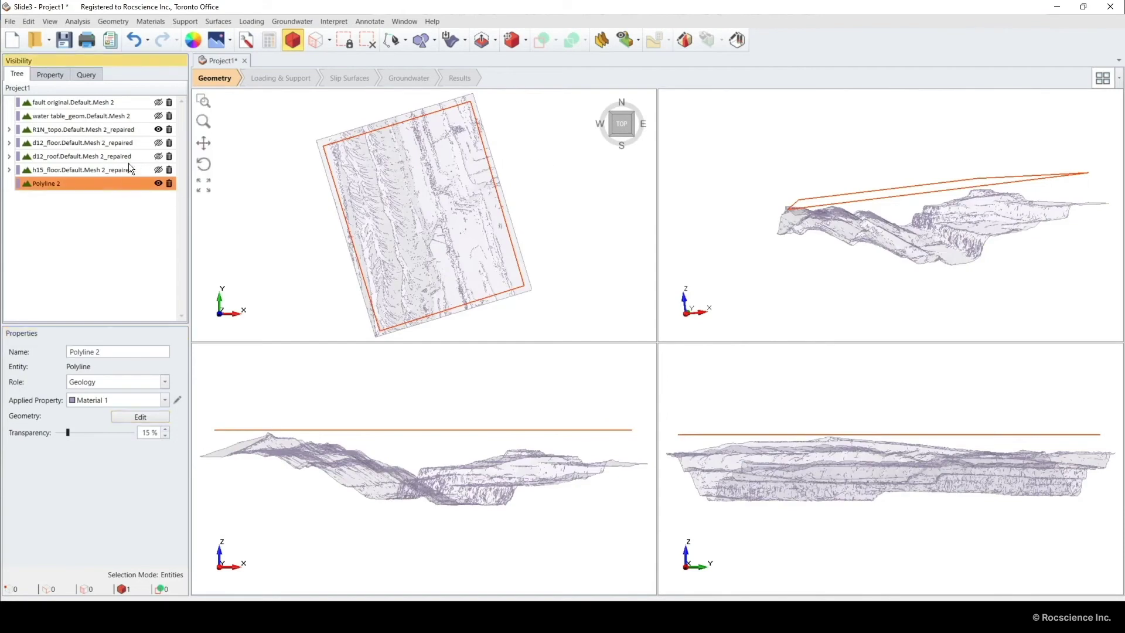
Create a triangulated polygon surface from the closed boundary polyline, Polyline 2
click(122, 22)
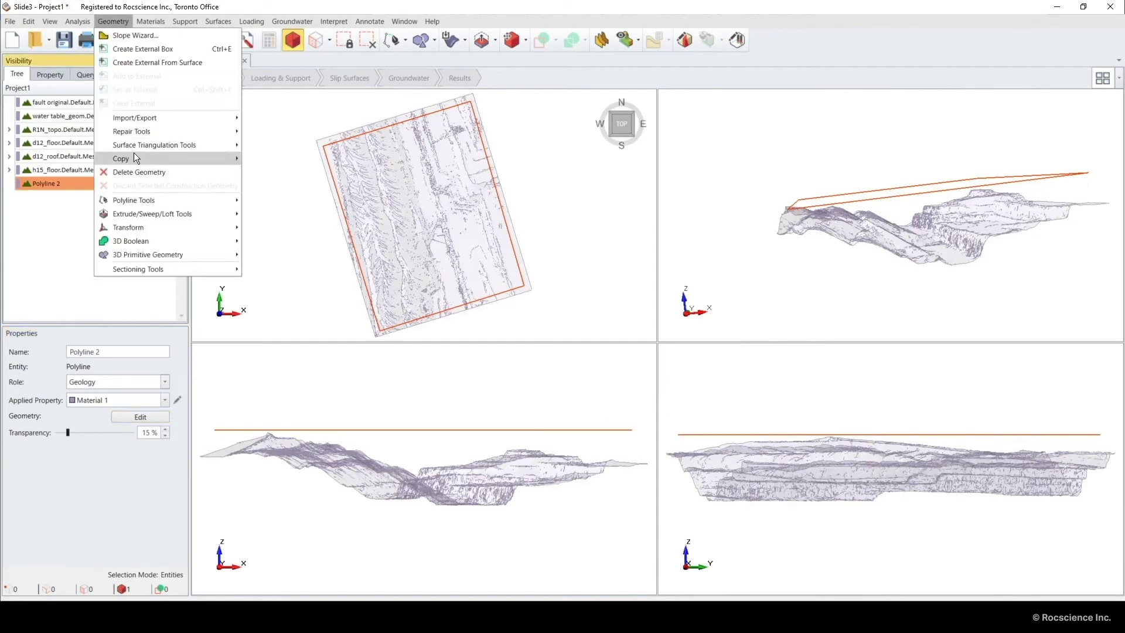
mouse_move(137, 145)
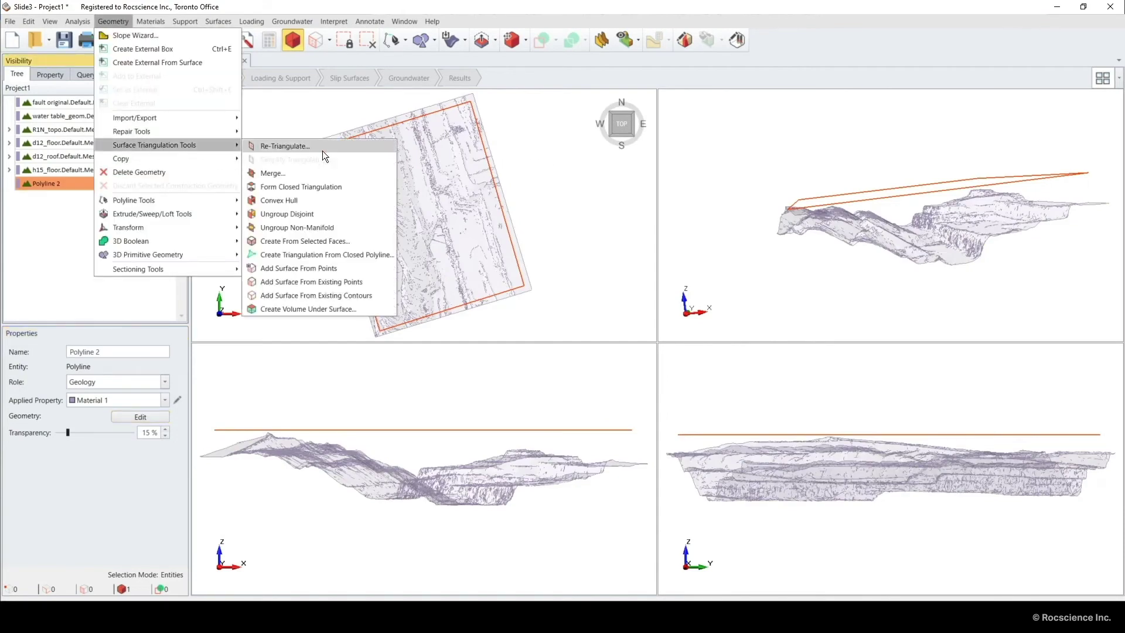
click(369, 255)
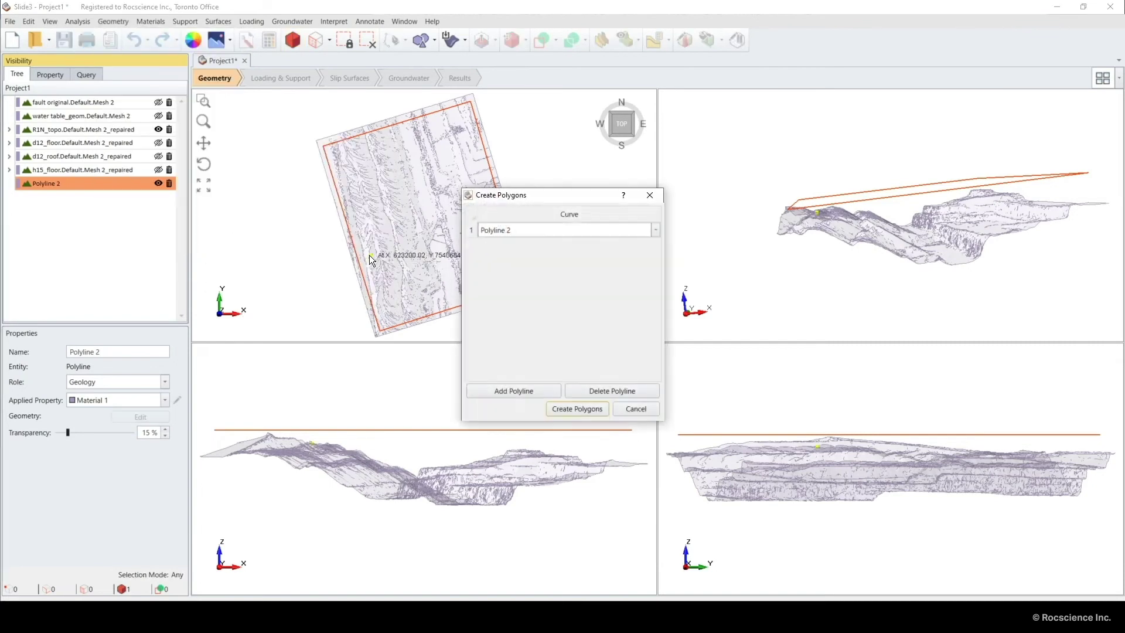
click(560, 409)
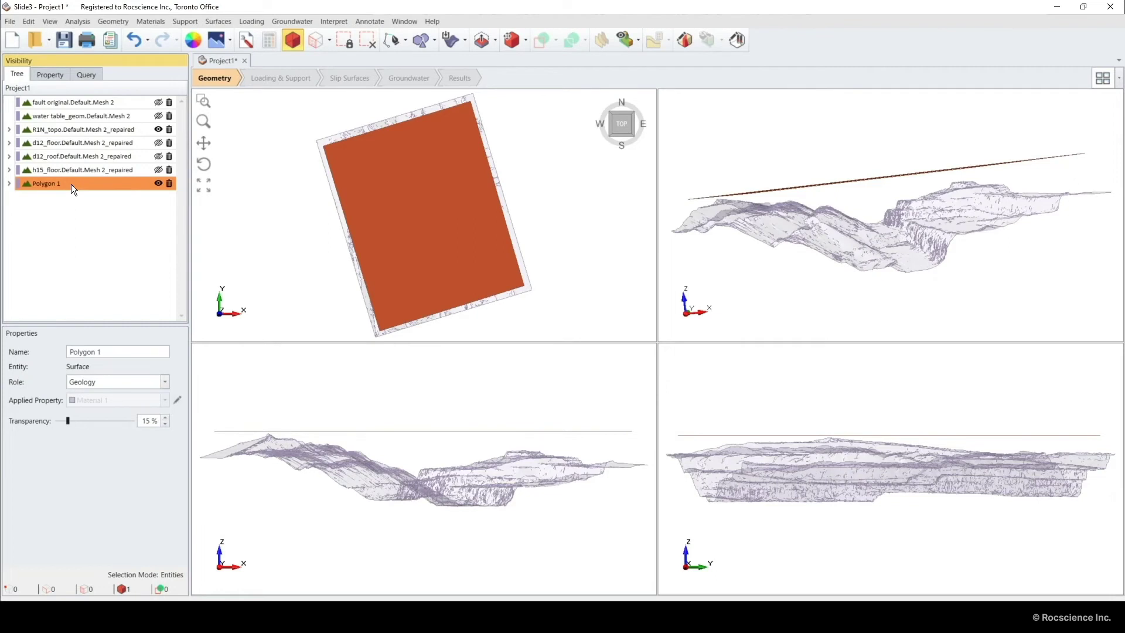
Start an extrusion of Polygon 1 and preview it with a Z direction of -250
click(113, 22)
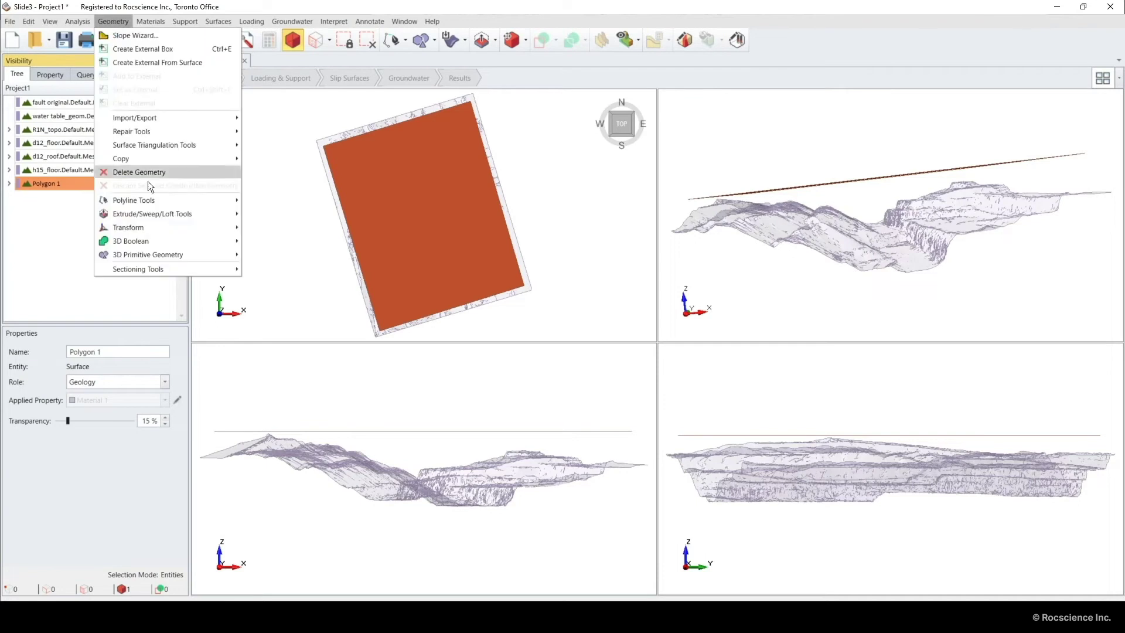
mouse_move(152, 213)
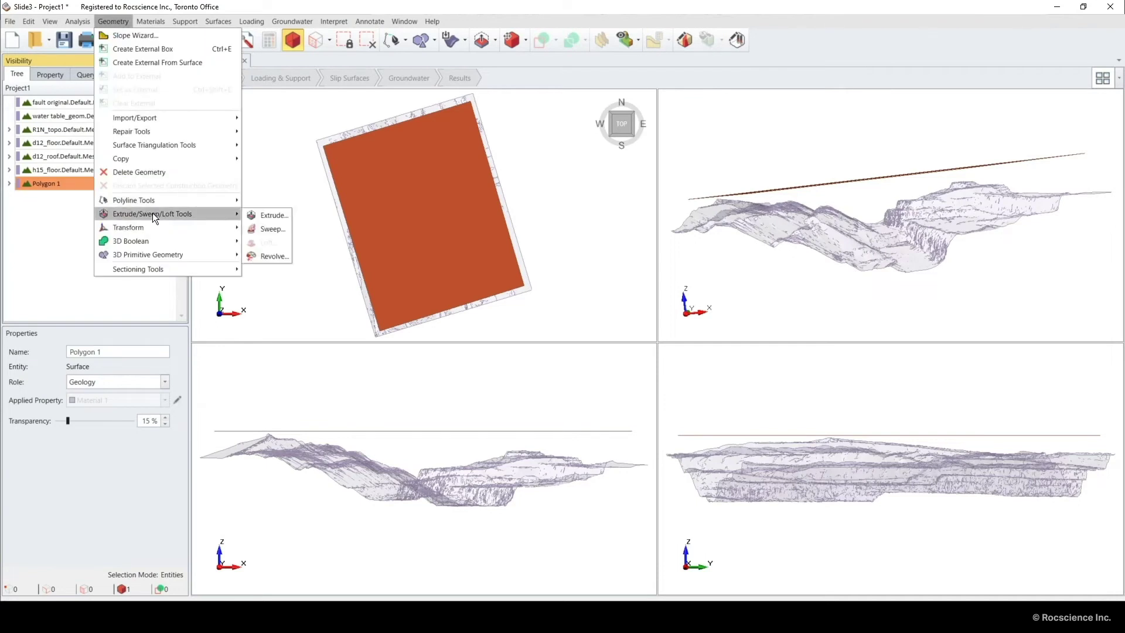
click(280, 215)
double_click(645, 381)
text(250)
click(486, 433)
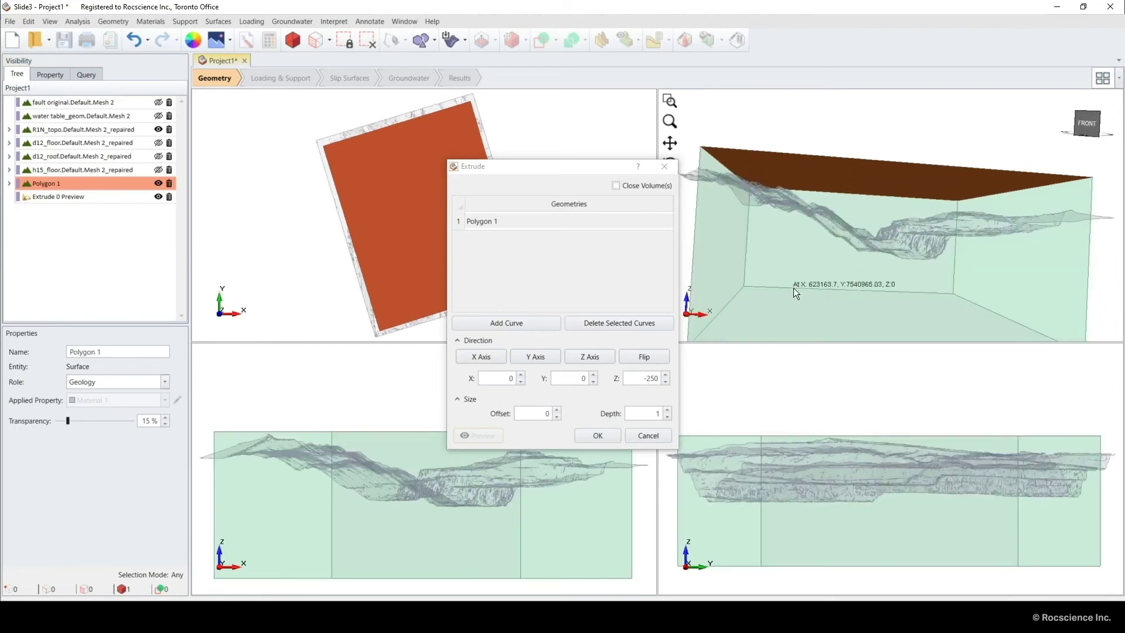
Set the extrusion's Z direction to -150, preview it and create the extruded volume
double_click(642, 378)
text(150)
click(482, 434)
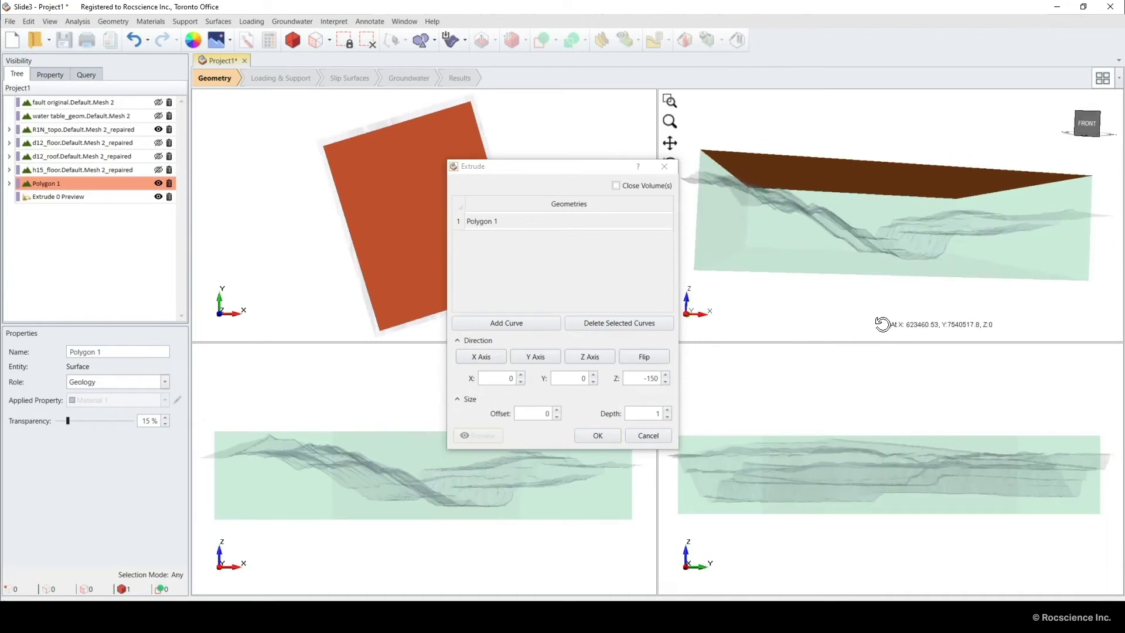
click(609, 435)
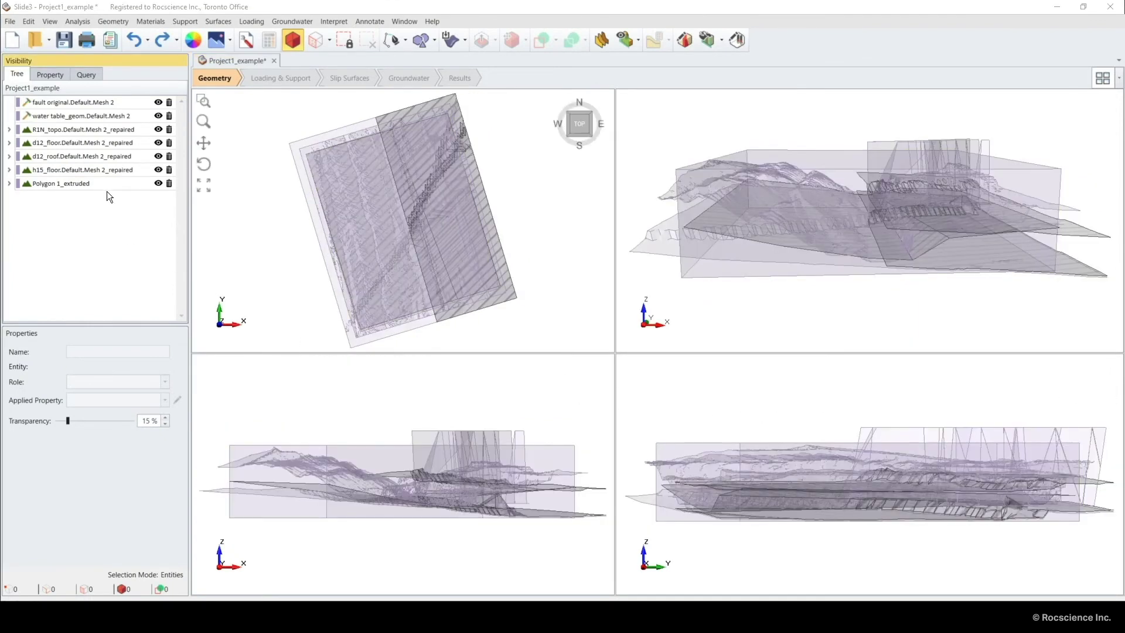
Set the Polygon 1_extruded volume as the model's external boundary
click(113, 184)
click(112, 25)
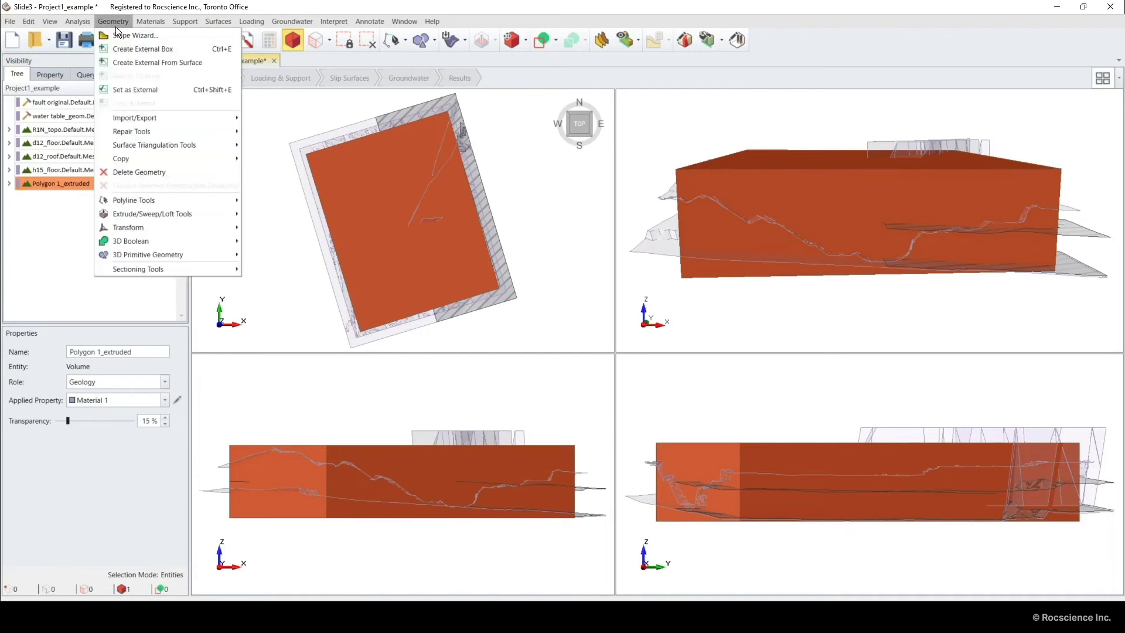
click(124, 93)
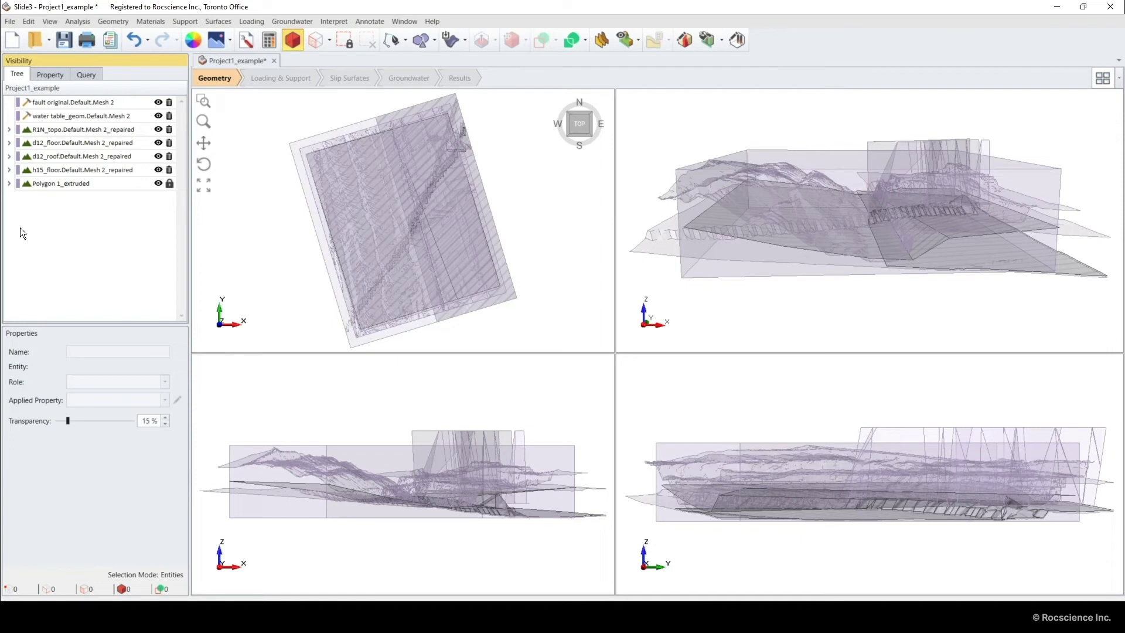
Hide the fault original and water table_geom surfaces and set their role to Construction
click(68, 129)
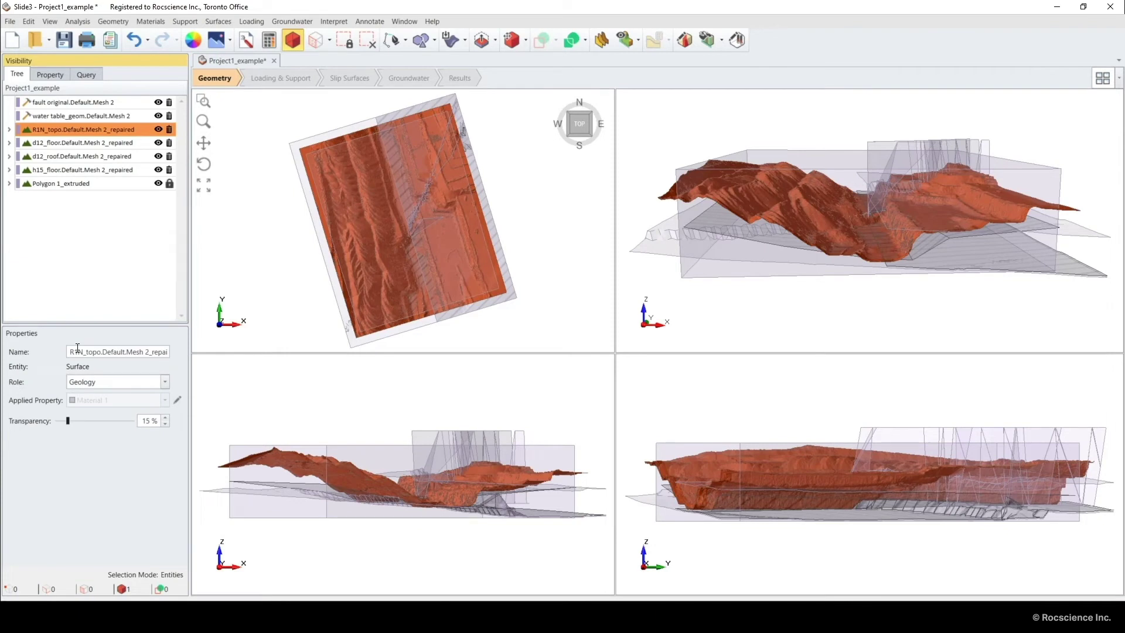
click(67, 104)
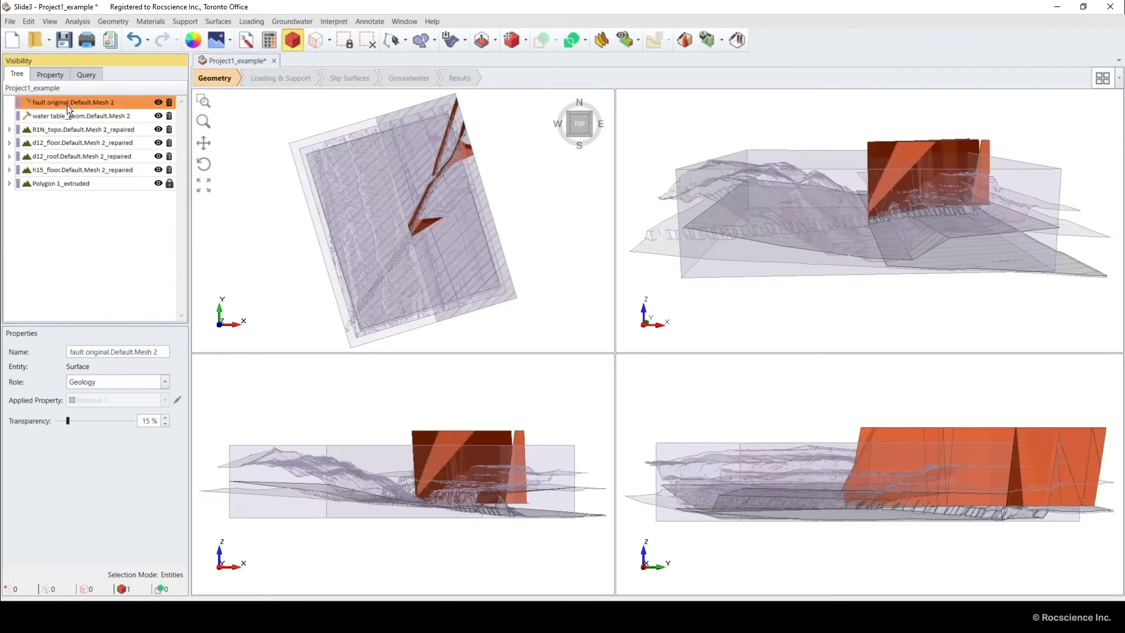
ctrl+click(67, 116)
click(158, 102)
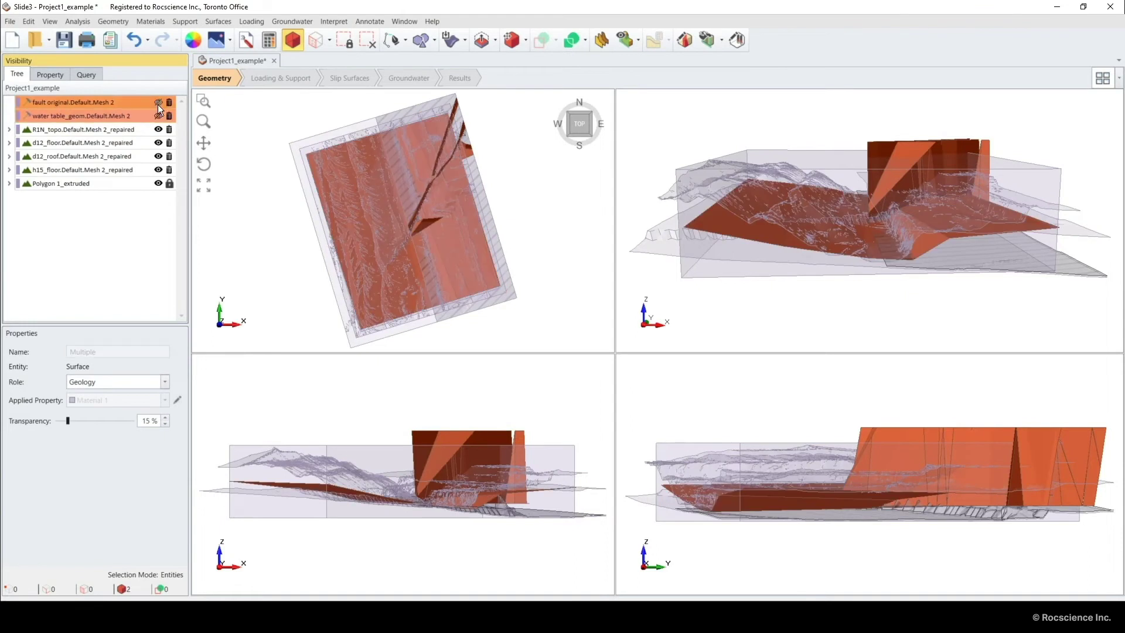
click(114, 382)
click(115, 407)
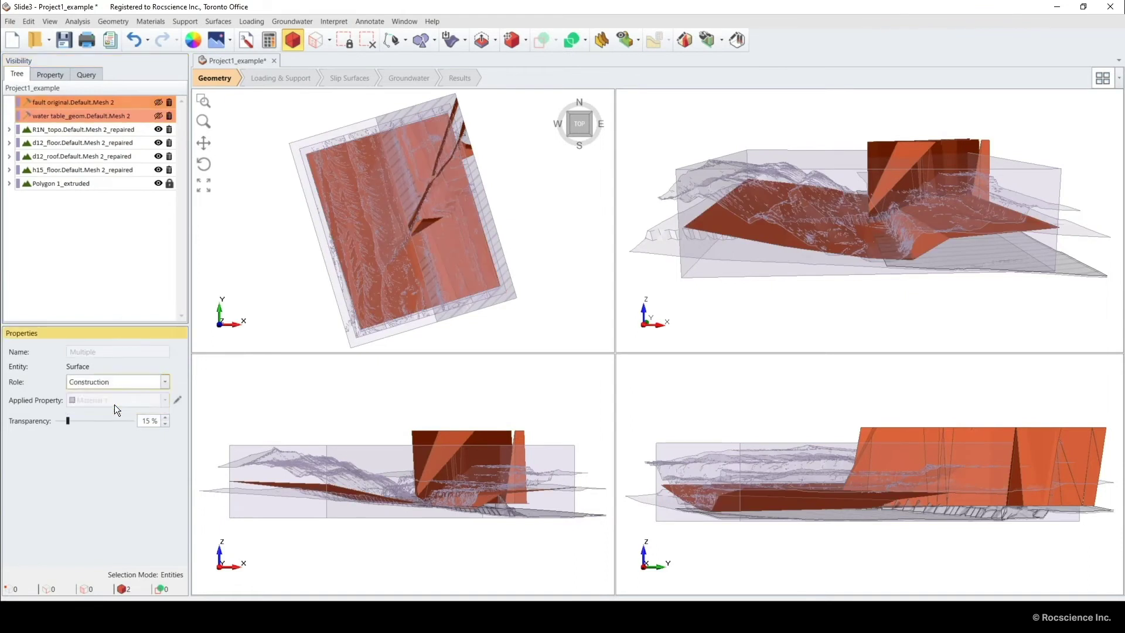
Set the role of the repaired d12_floor, d12_roof and h15_floor surfaces to Construction
click(66, 144)
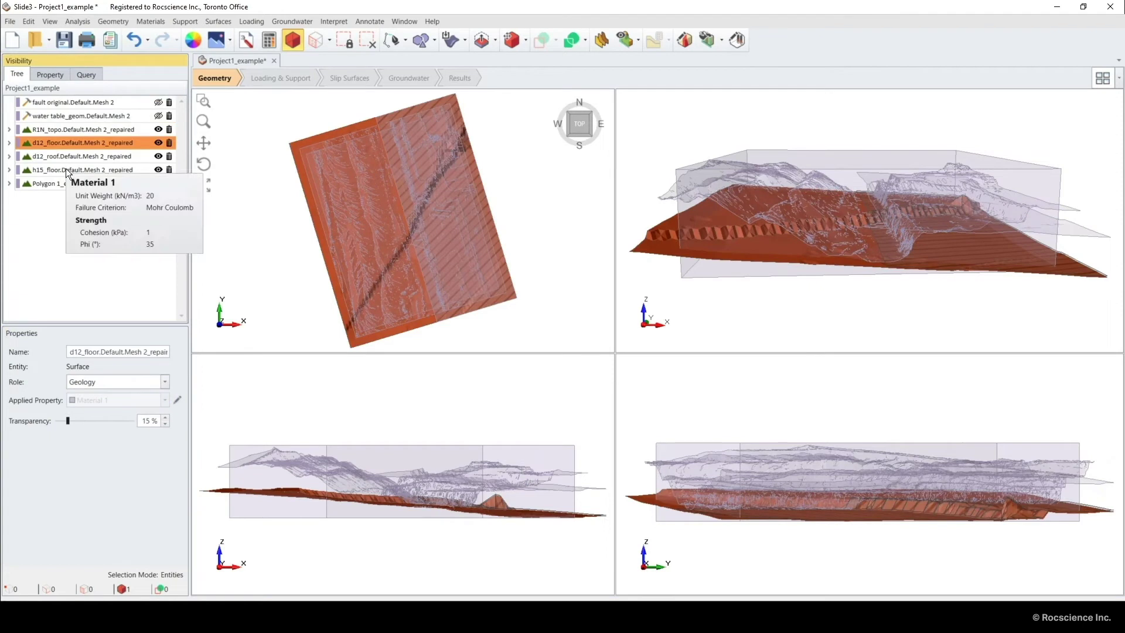
shift+click(65, 170)
click(100, 381)
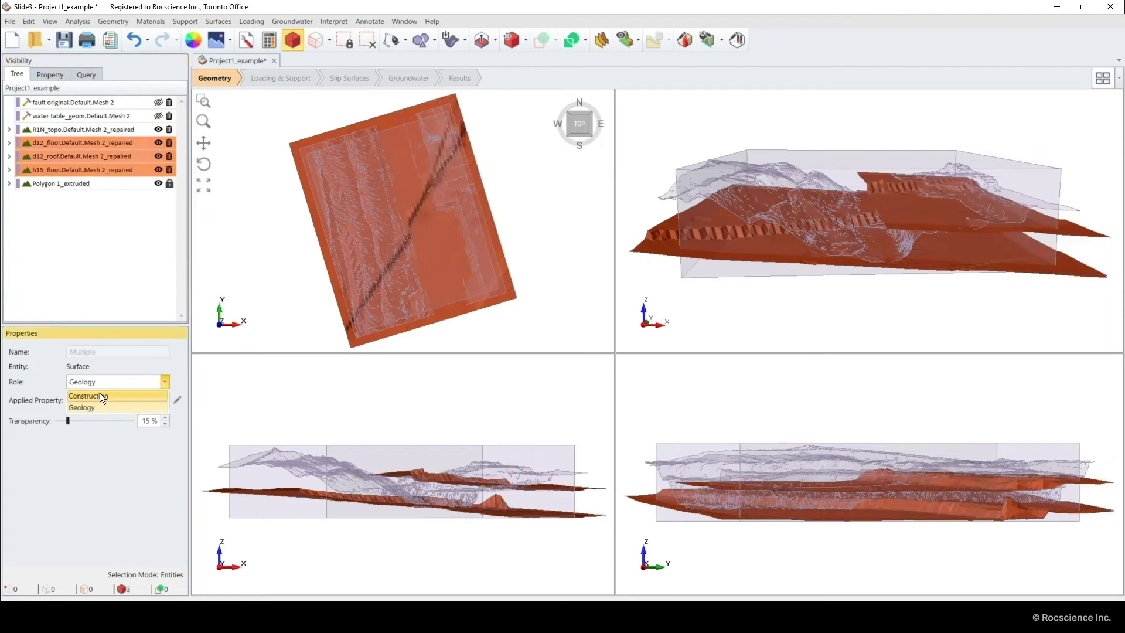
click(101, 396)
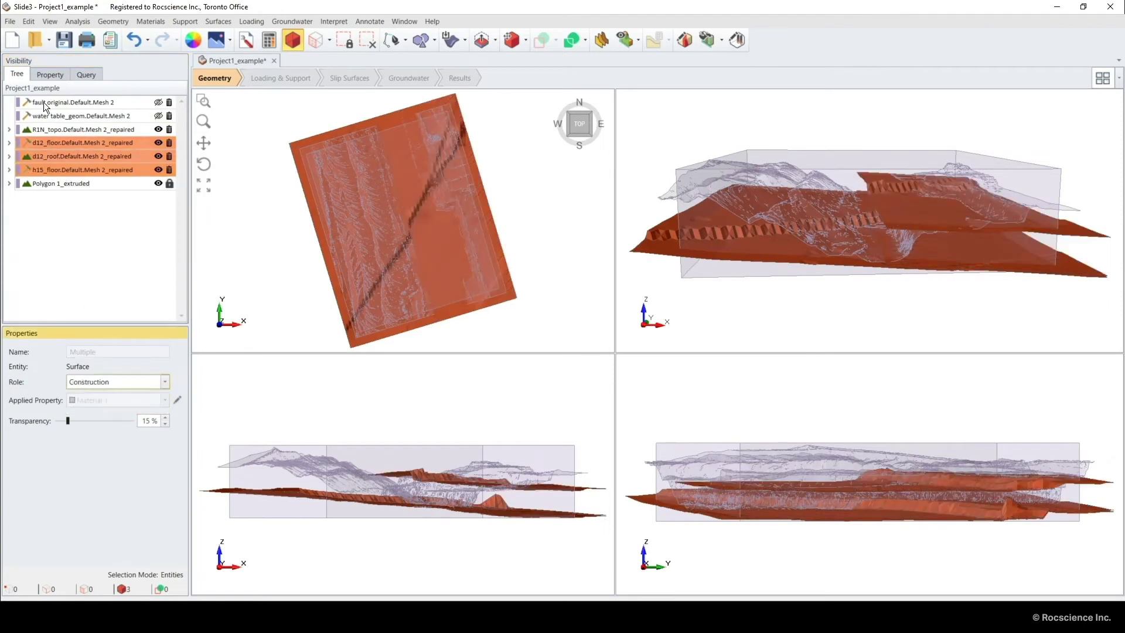
Run Divide All to split the external volume along the R1N_topo surface
click(49, 73)
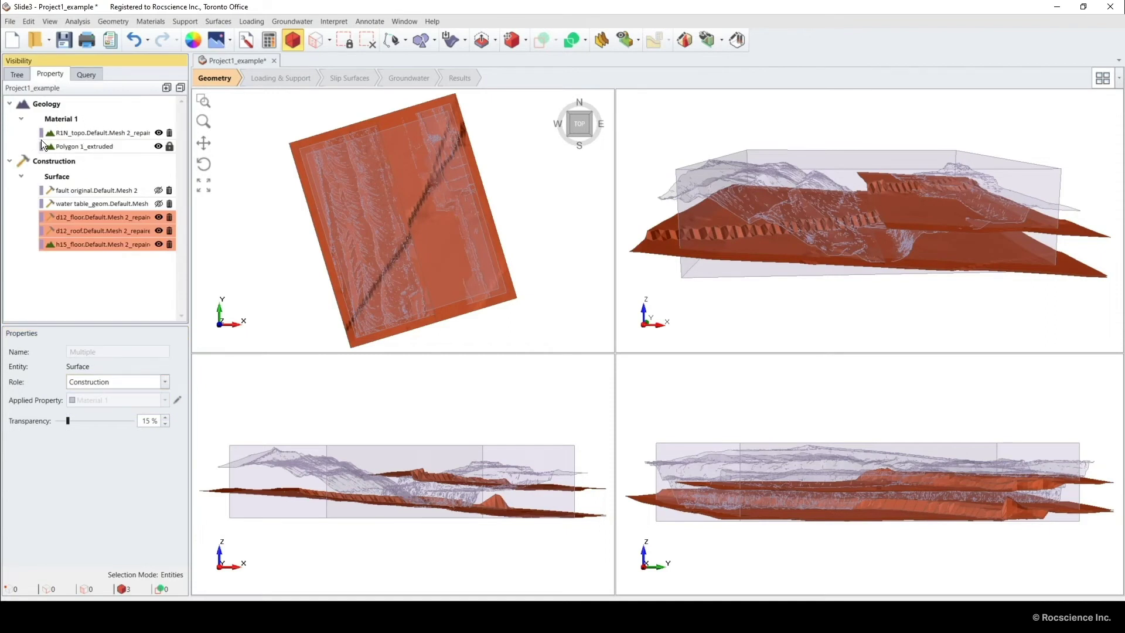
click(571, 44)
click(584, 328)
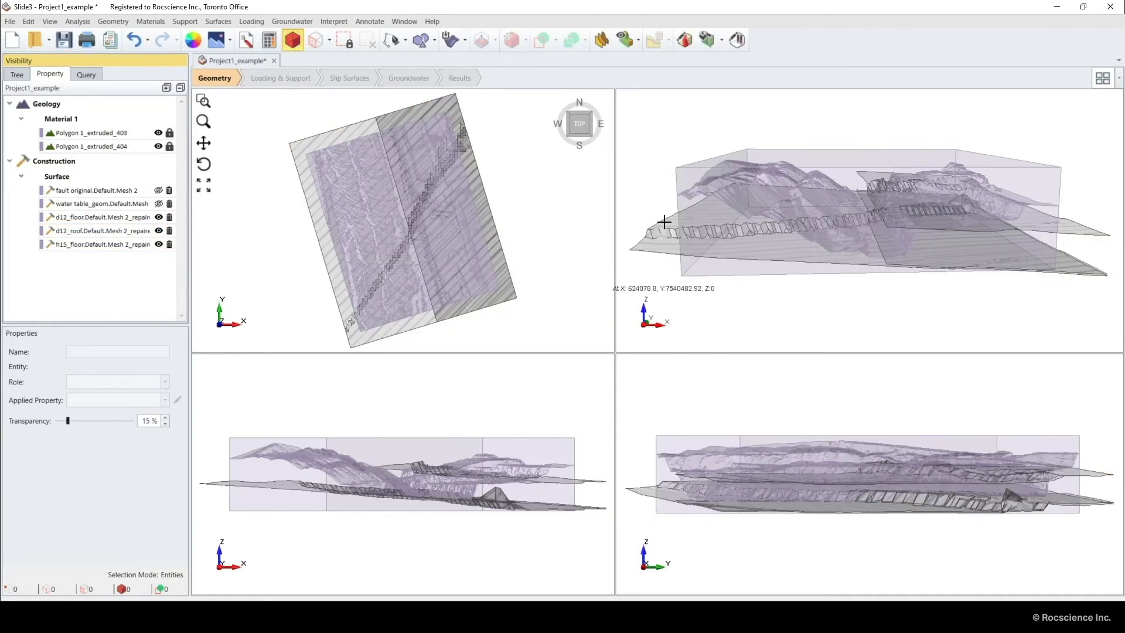
Set the role of the divided volume above the topography to Construction
click(814, 198)
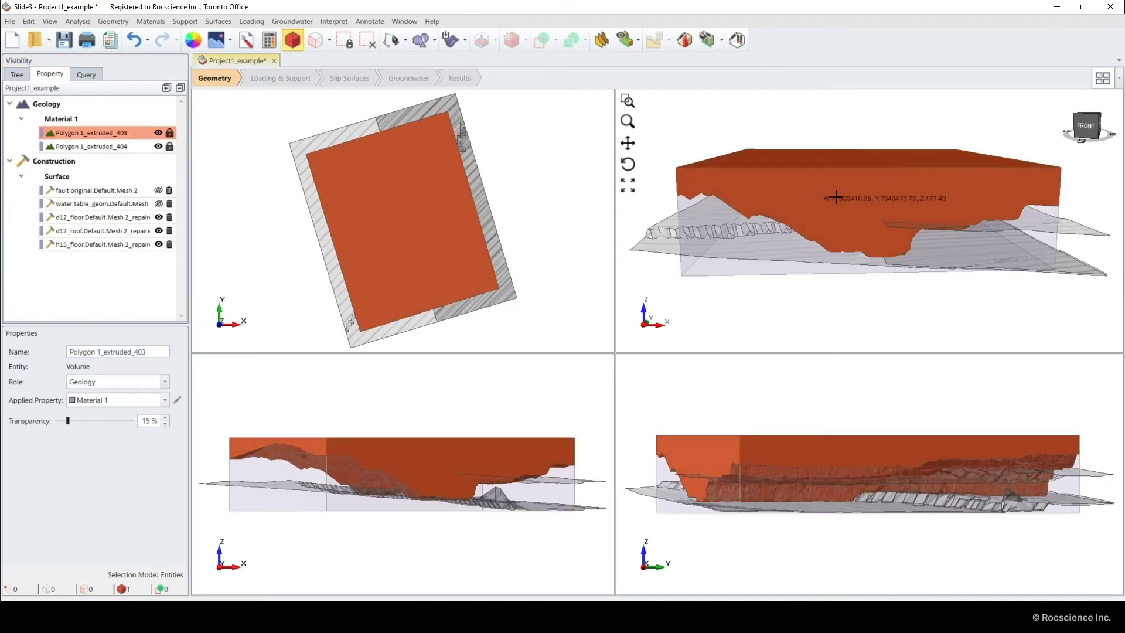
middle_drag(868, 190, 876, 209)
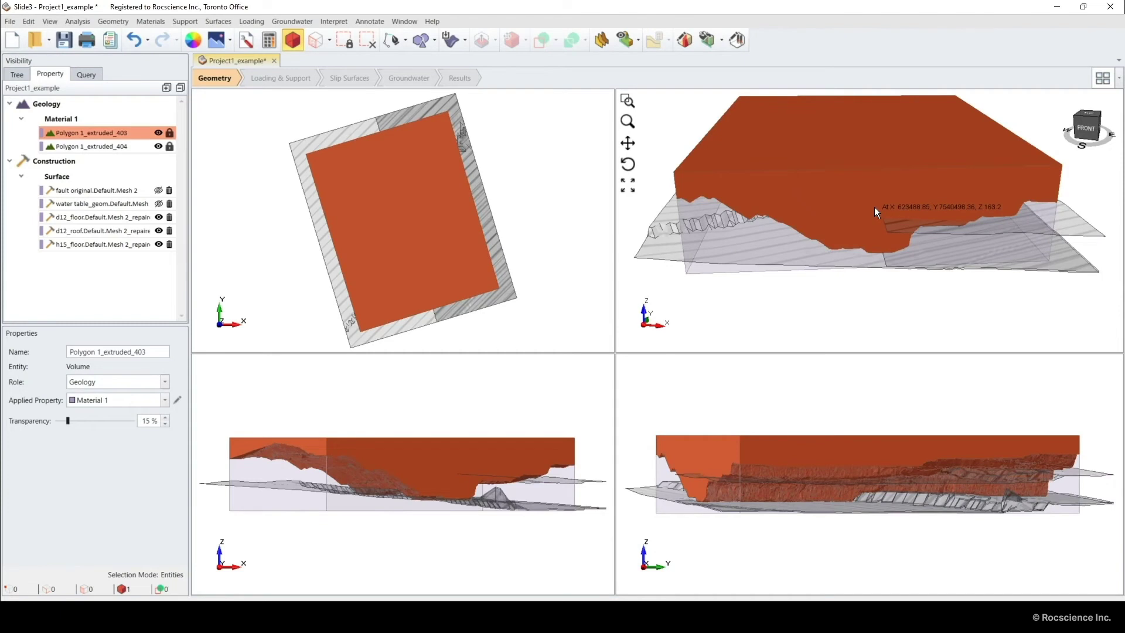
click(74, 382)
click(77, 396)
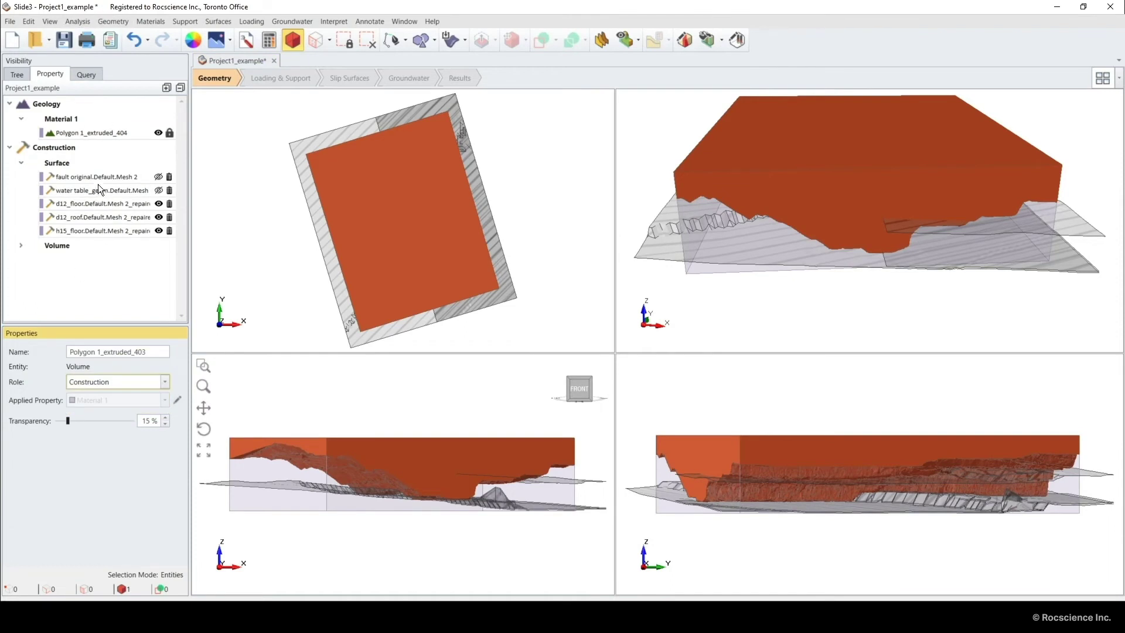
Select the Polygon 1_extruded_403 construction volume and discard it from the model
click(19, 248)
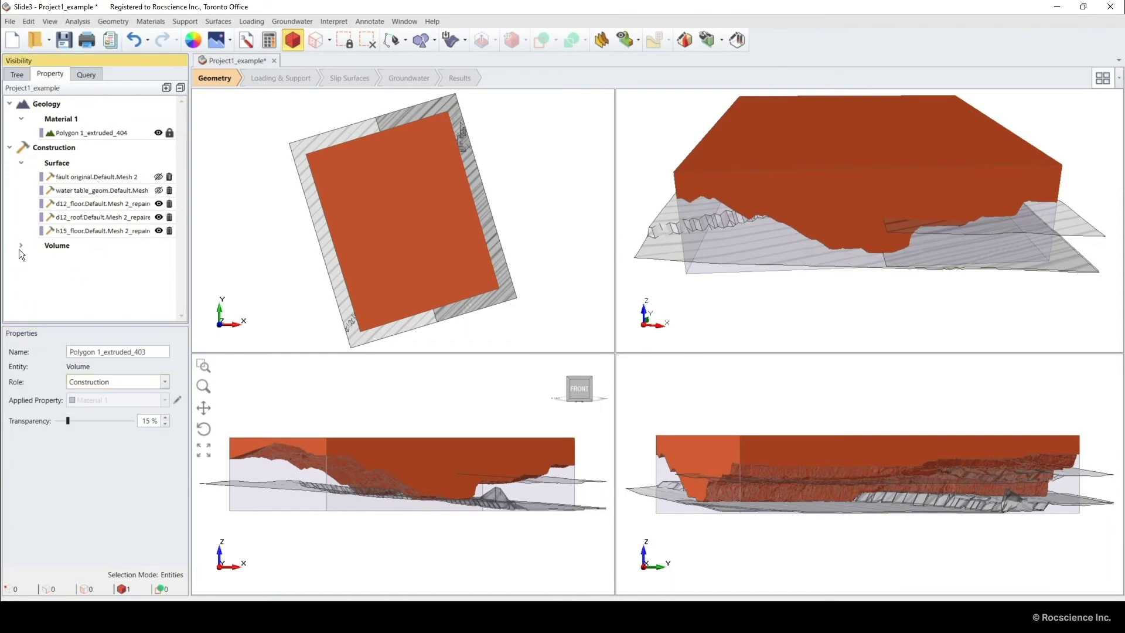
click(22, 247)
click(92, 262)
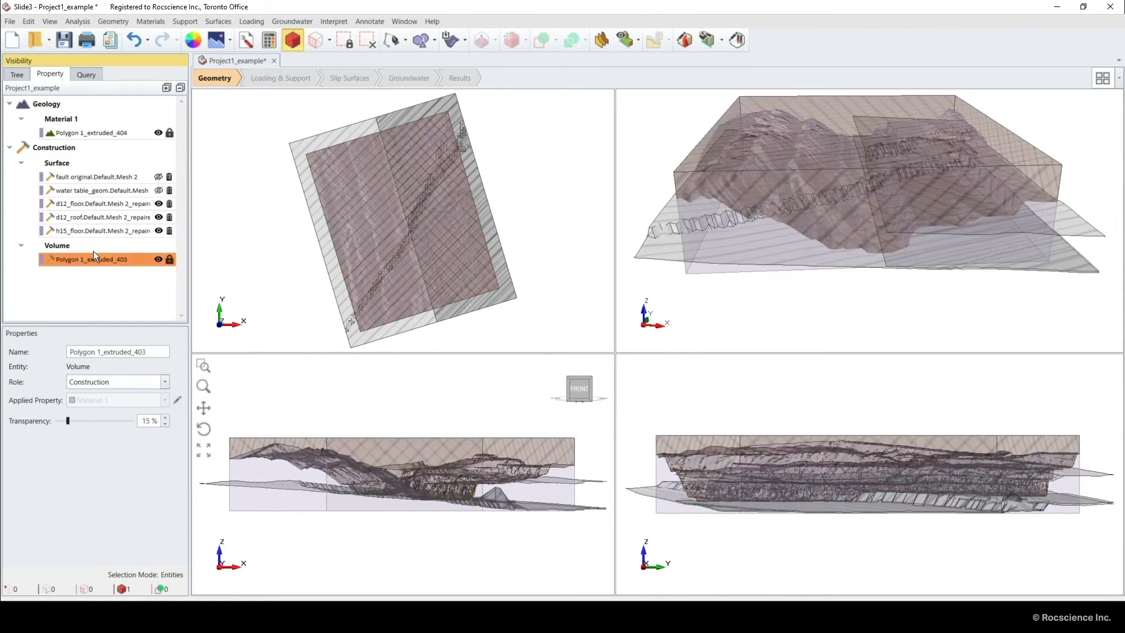
click(112, 22)
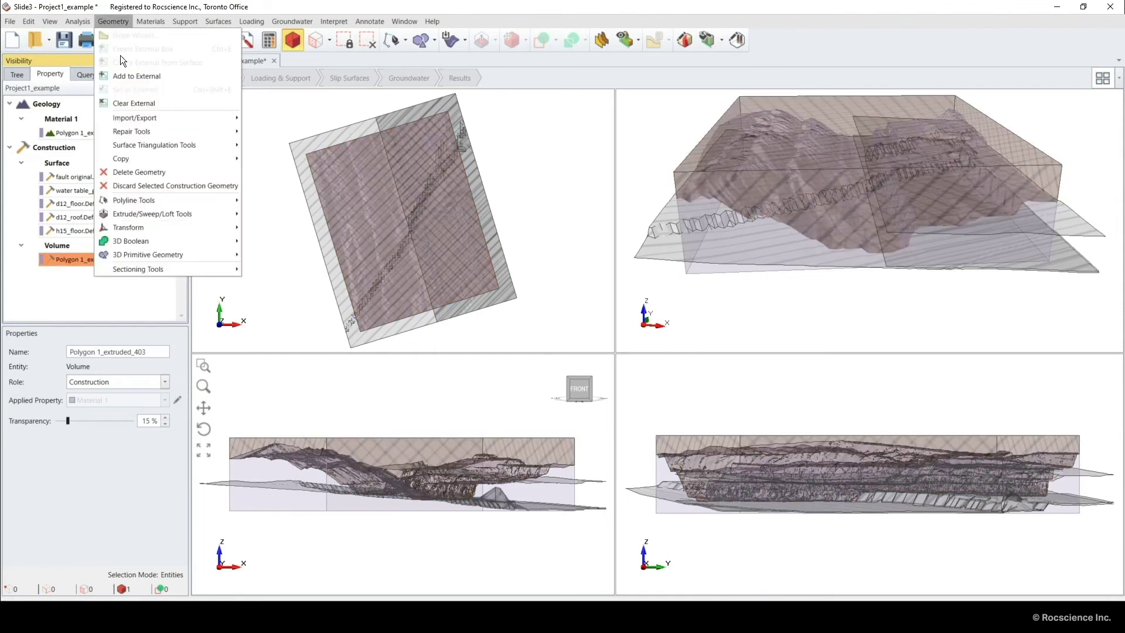
click(152, 185)
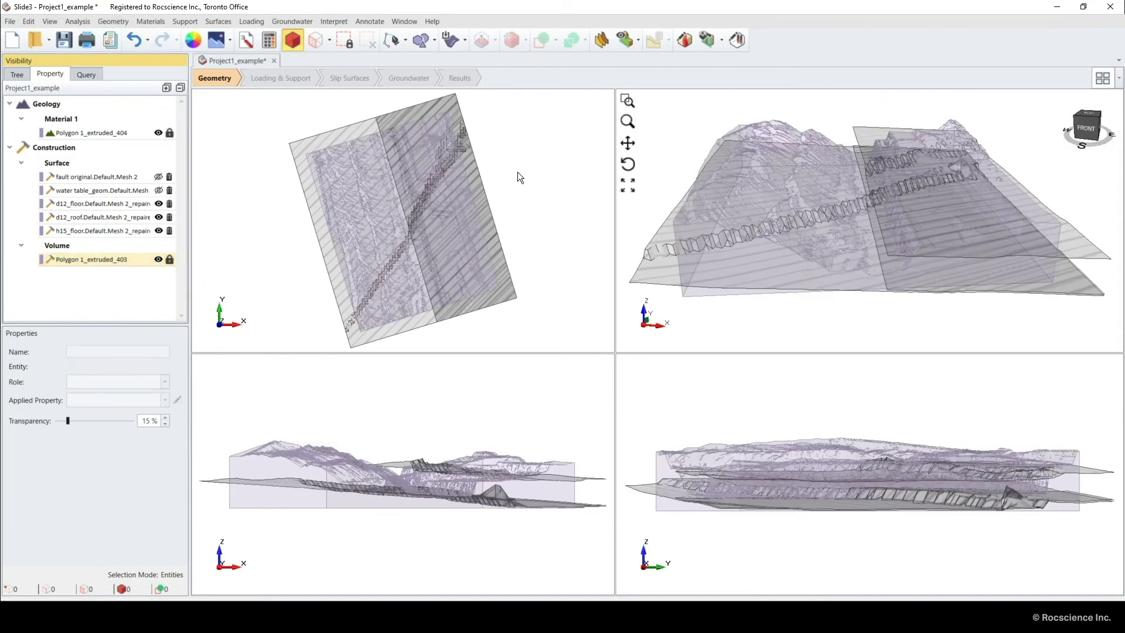
Set the role of the repaired d12_floor, d12_roof and h15_floor surfaces to Geology
click(90, 203)
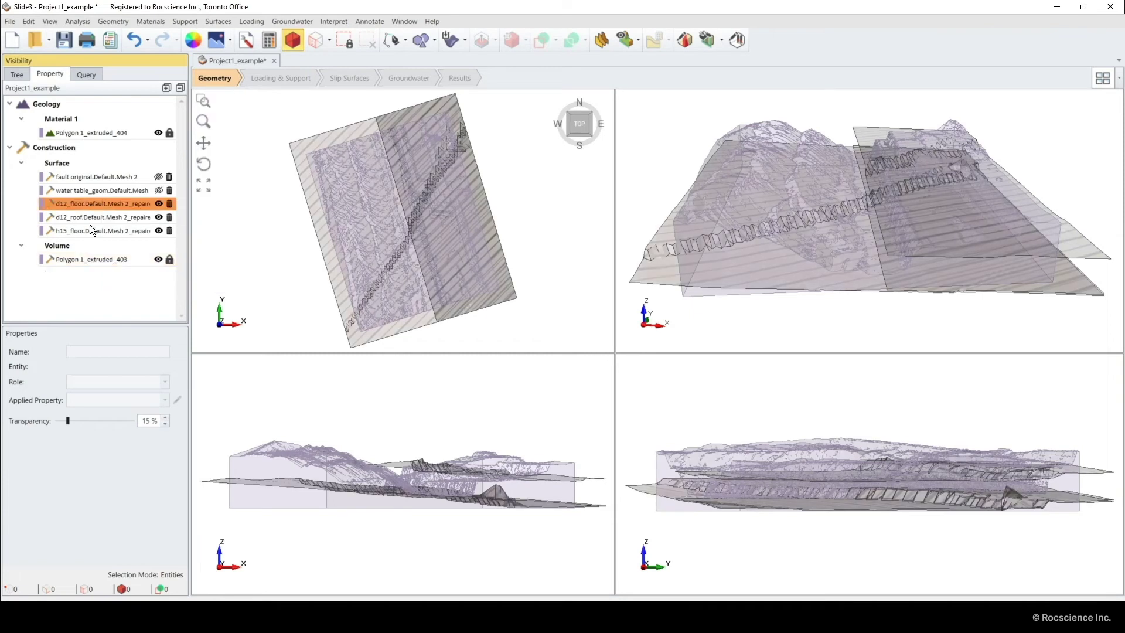
shift+click(89, 227)
click(134, 381)
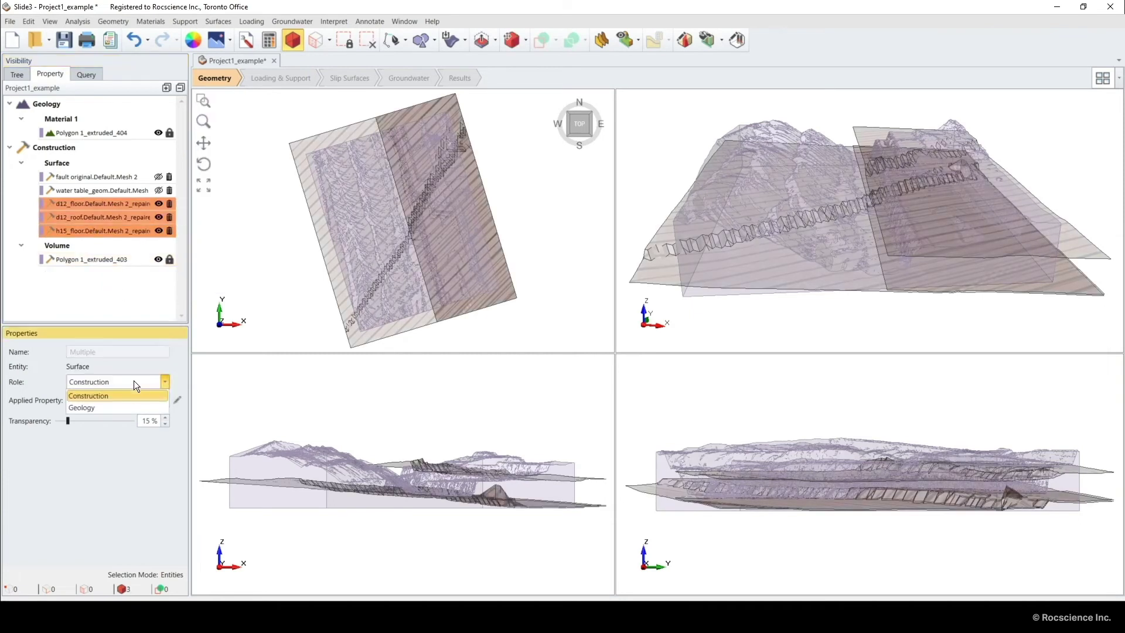
click(129, 407)
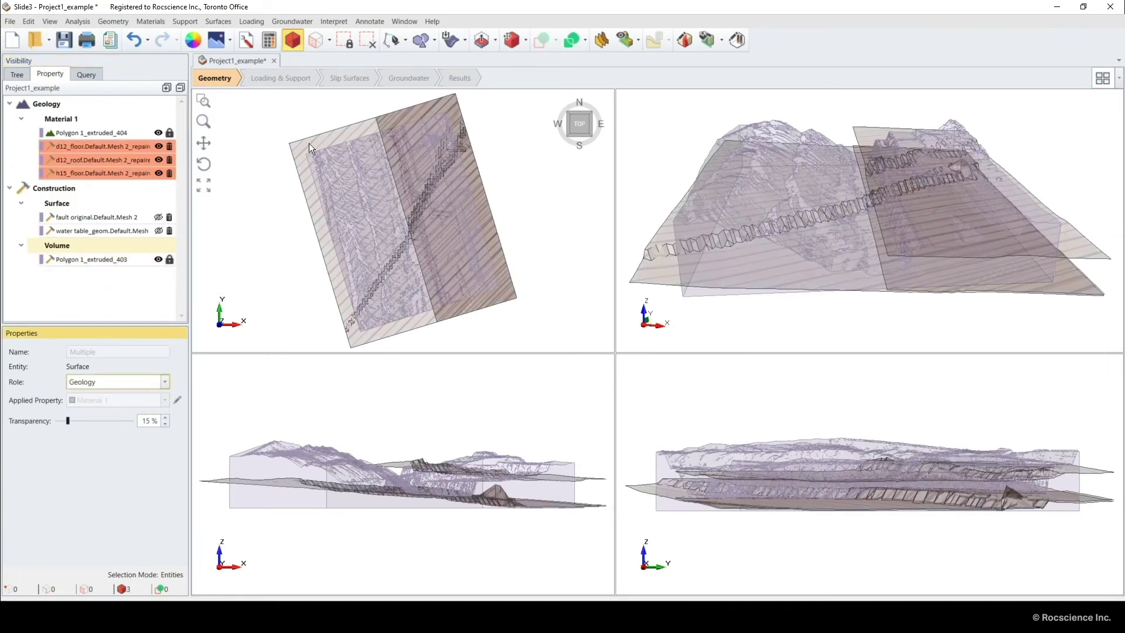
Run Divide All to split the remaining ground volume along the d12_floor, d12_roof and h15_floor surfaces
click(575, 40)
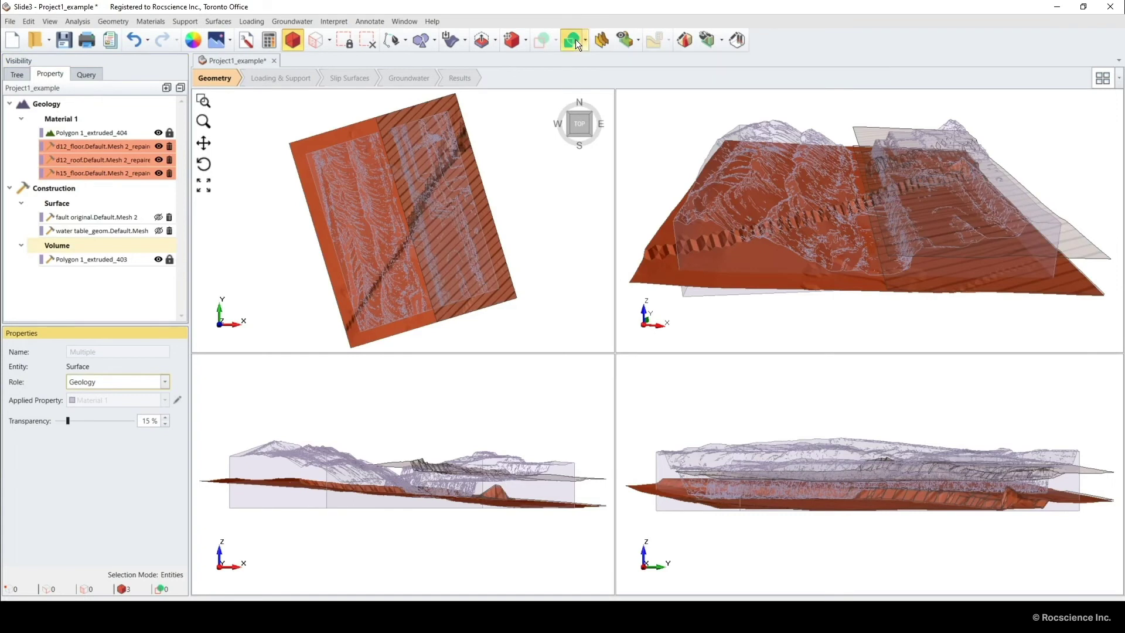
click(597, 330)
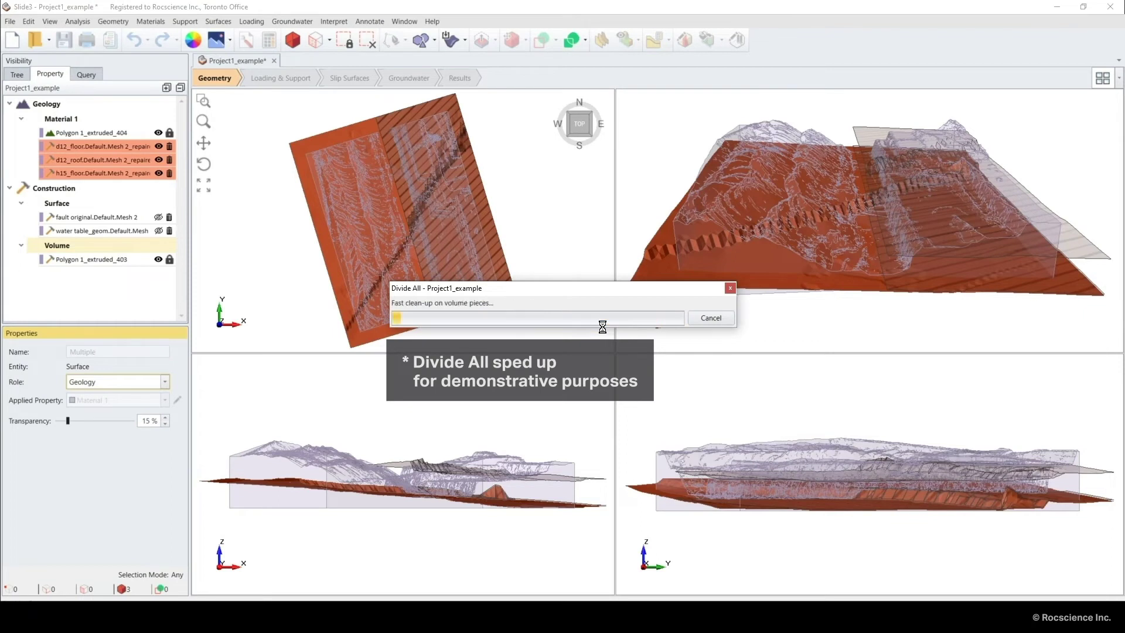
click(688, 316)
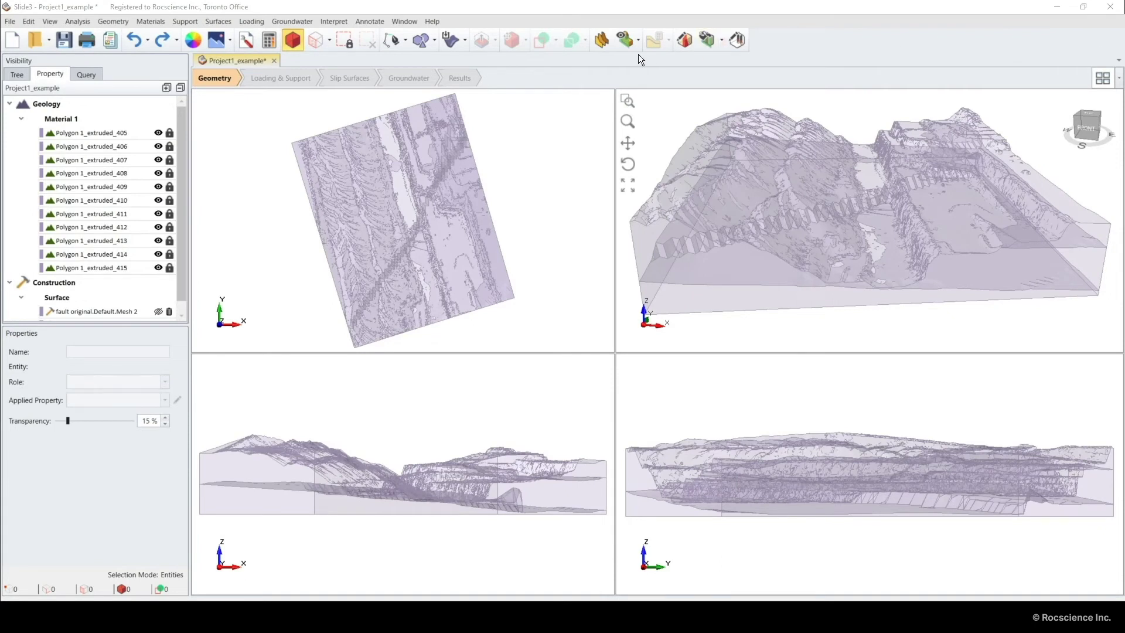
Examine the seam layers in a 2D section preview of the divided model and close the Section Viewer
click(626, 40)
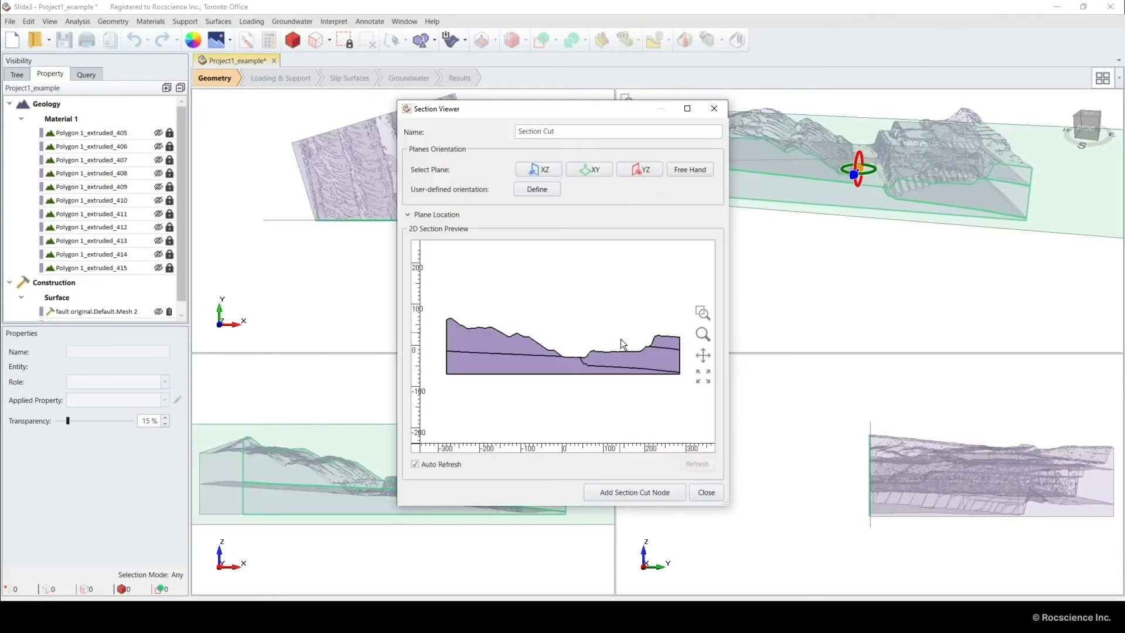
scroll(631, 379, up, 1)
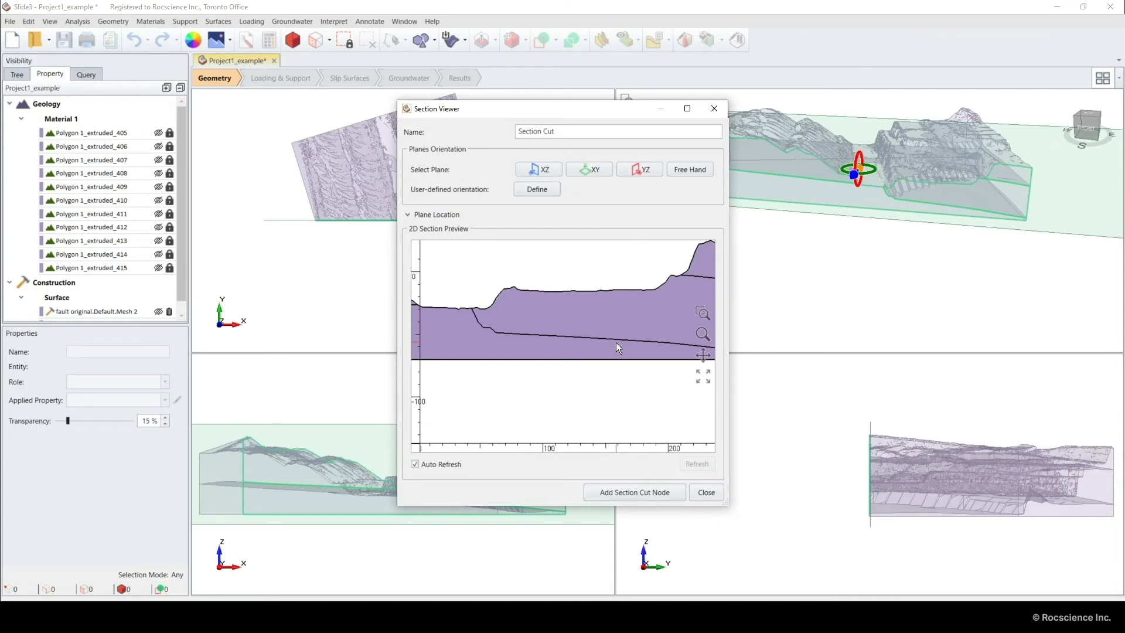
click(774, 525)
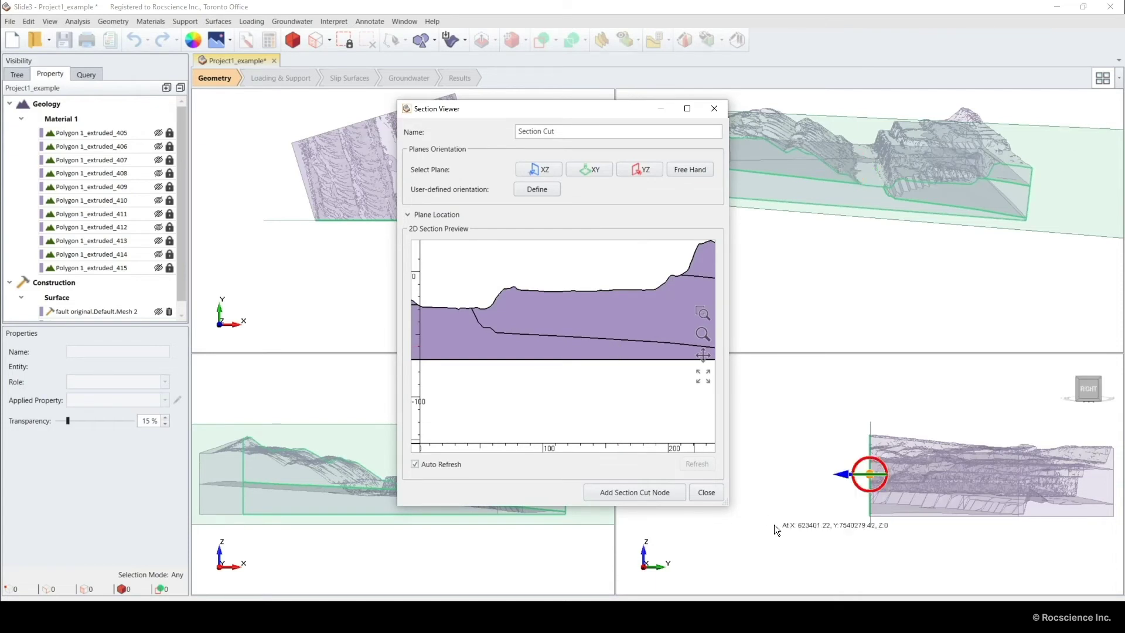
click(707, 491)
Import the d12_floor and d12_roof geometry files again with the Geology role, skipping simplification and repair
click(103, 21)
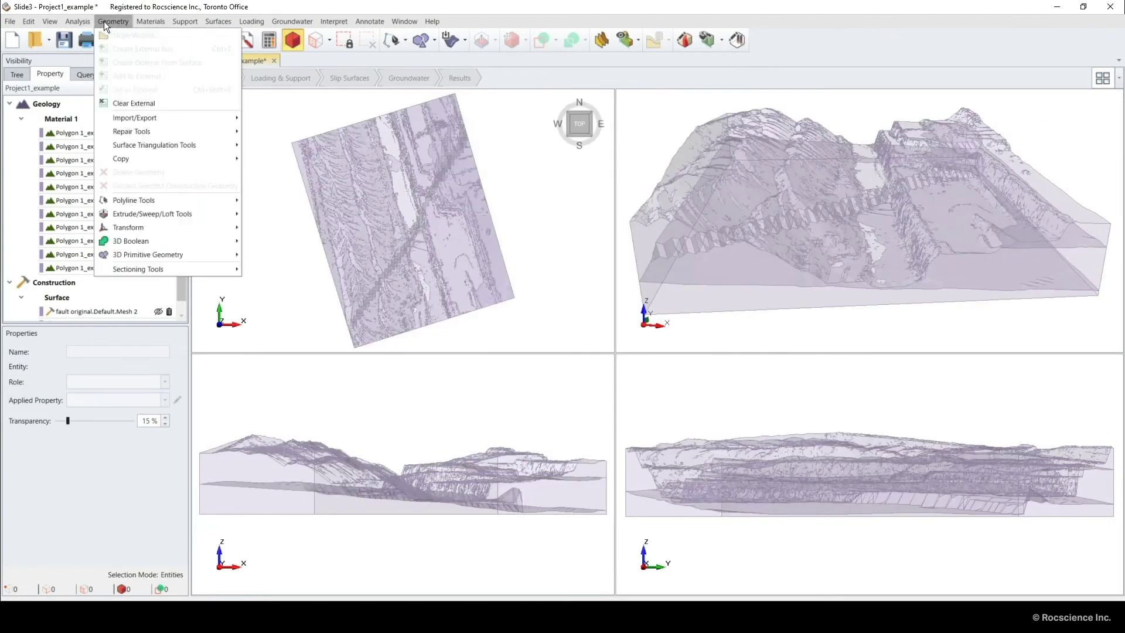
mouse_move(134, 119)
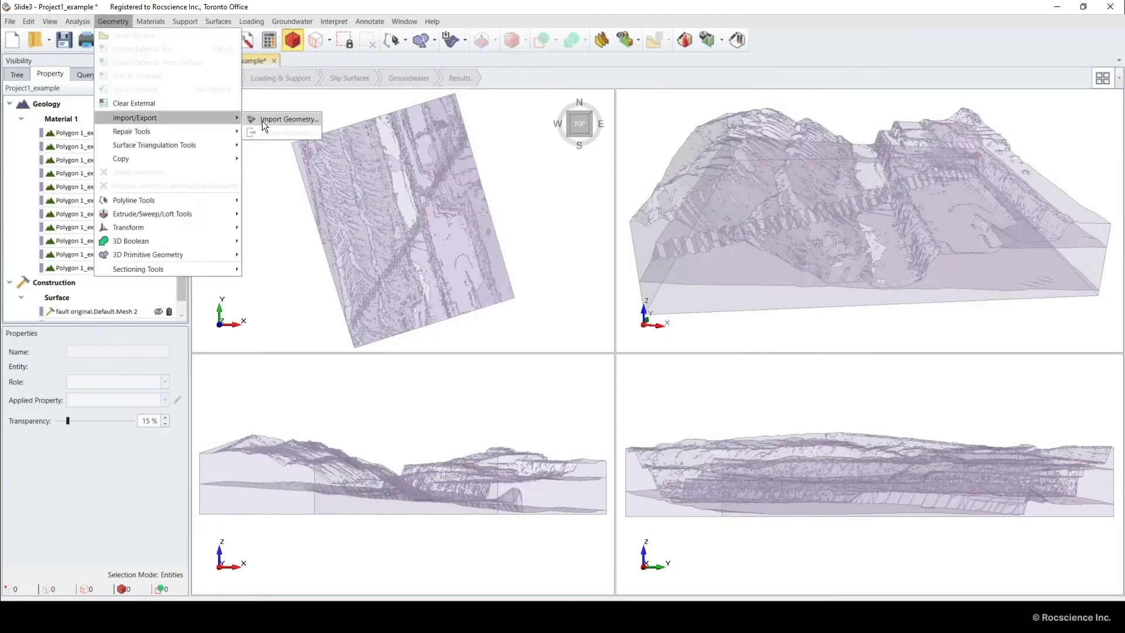
click(262, 121)
click(142, 96)
ctrl+click(140, 108)
click(512, 328)
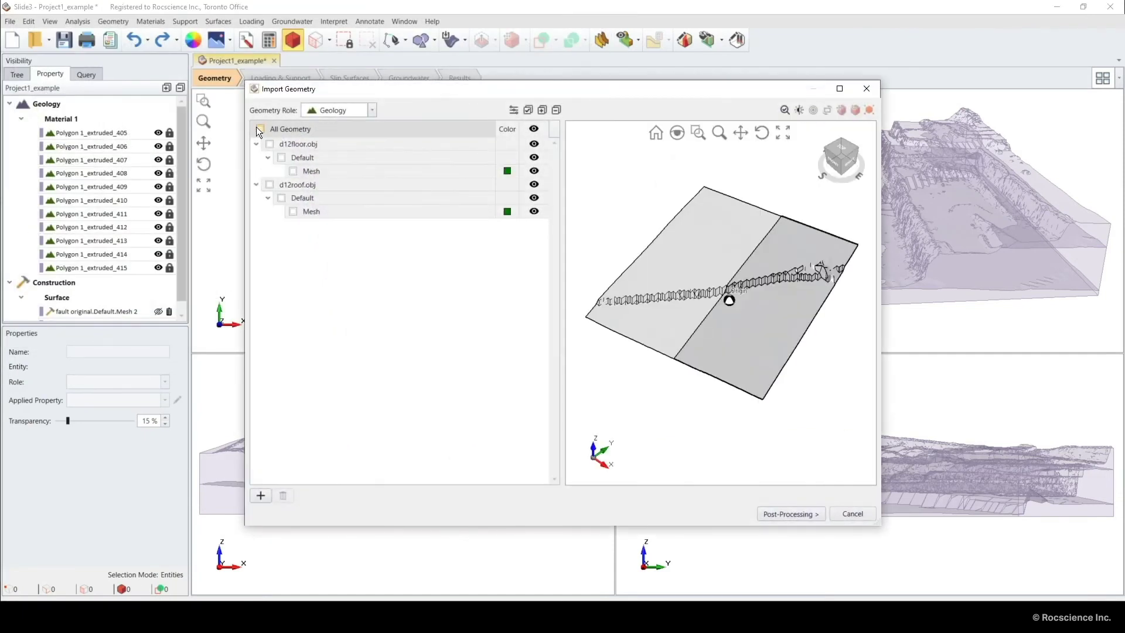
click(259, 128)
click(772, 510)
click(801, 513)
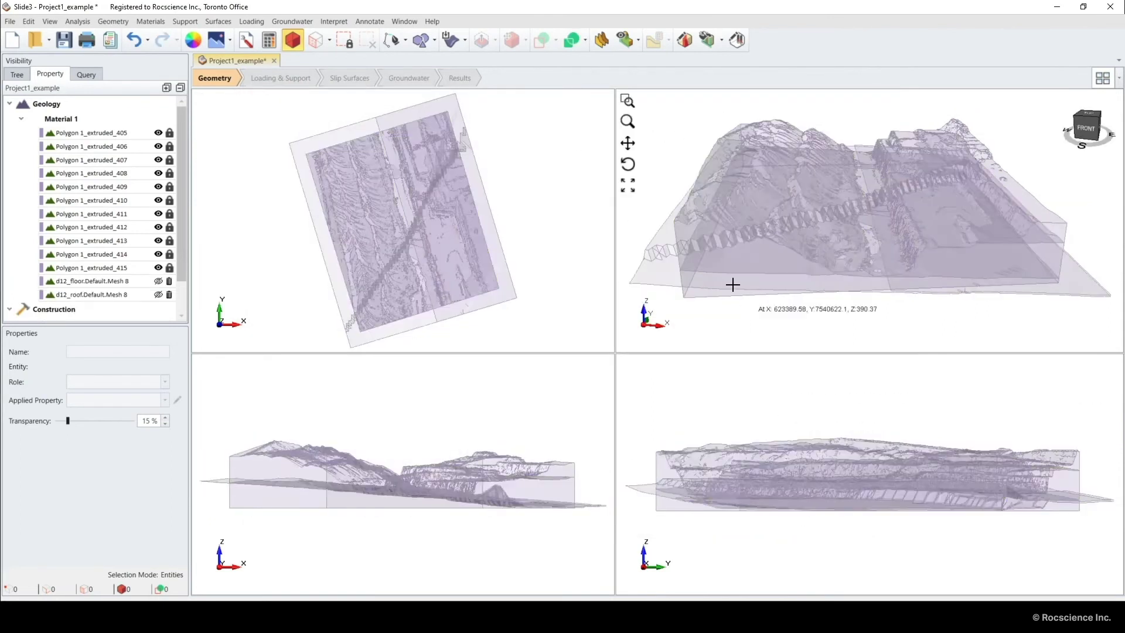
Examine in the 3D view where the d12_roof surface meets the pit floor of the Polygon 1_extruded_405 volume
click(733, 258)
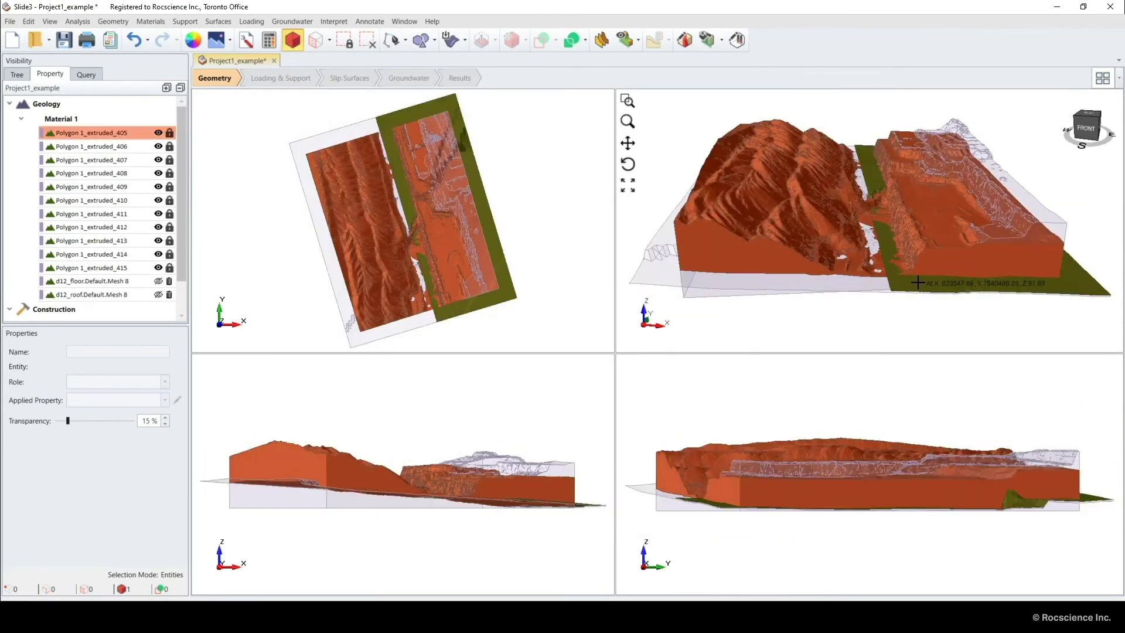
scroll(917, 282, up, 2)
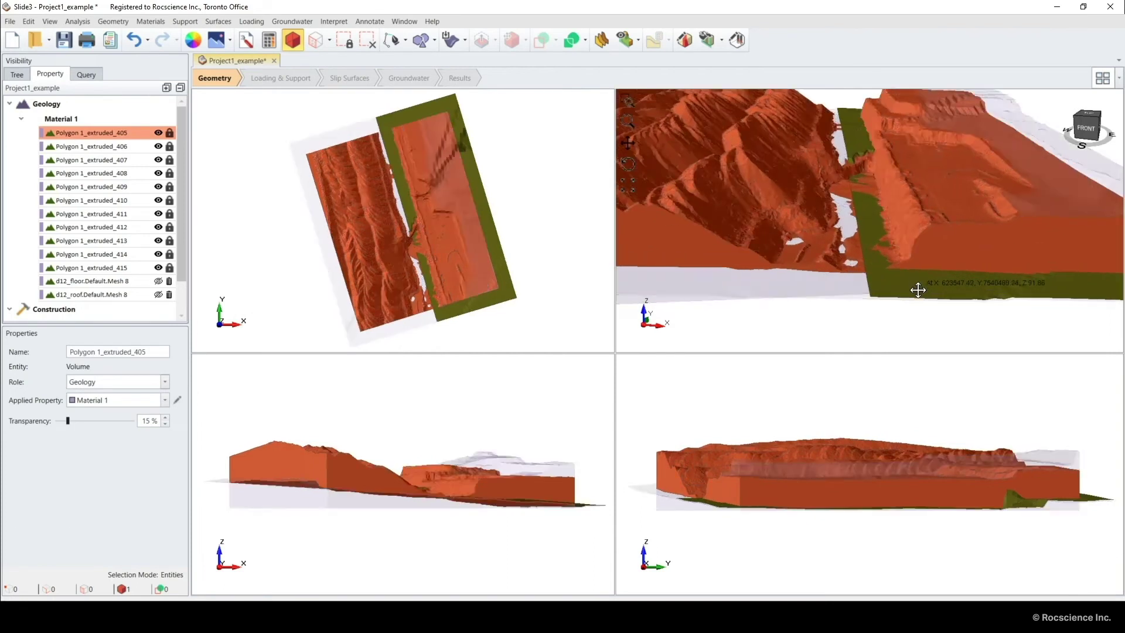
scroll(917, 283, up, 3)
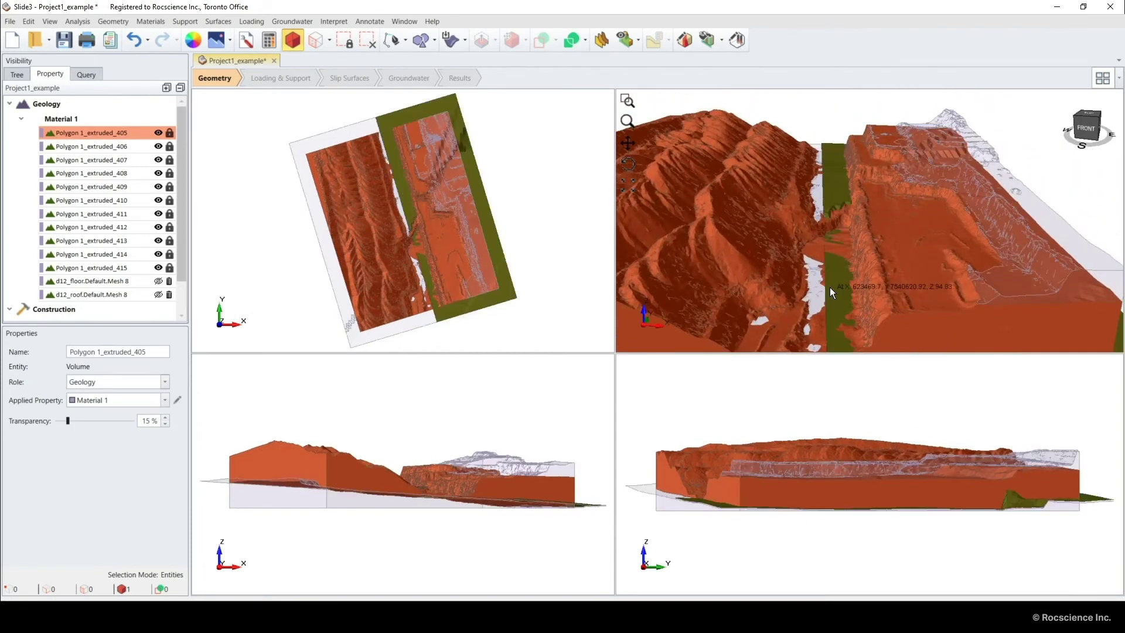
scroll(834, 285, up, 3)
scroll(835, 286, up, 1)
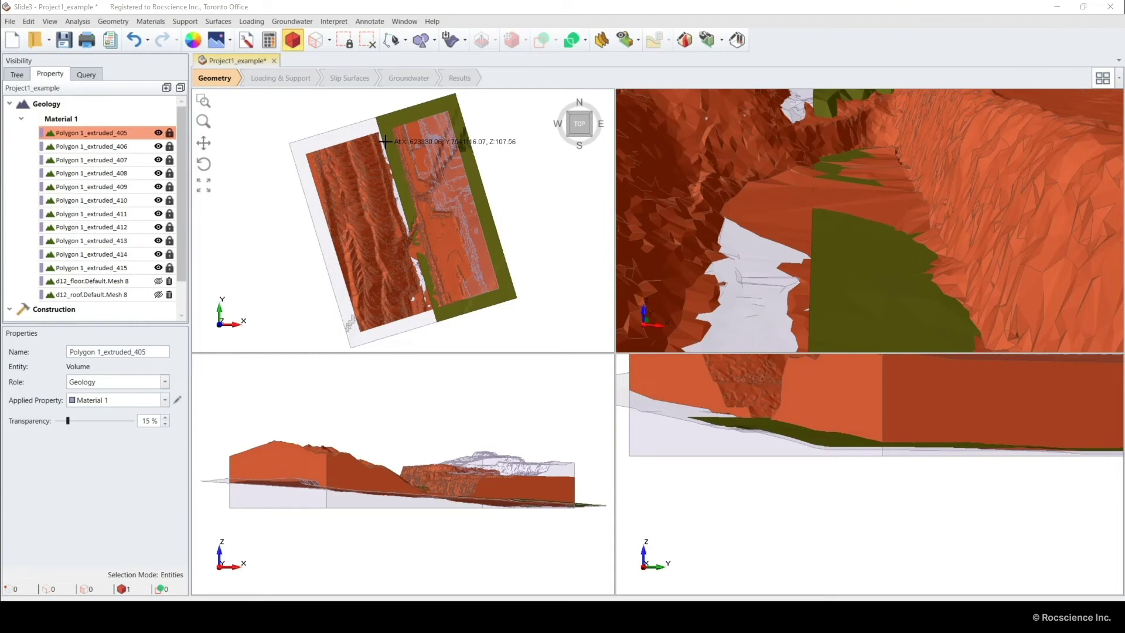
Import all geometry from Plane 1_geom.rsgeomobj with the Geology role, skipping simplification and repair
click(122, 21)
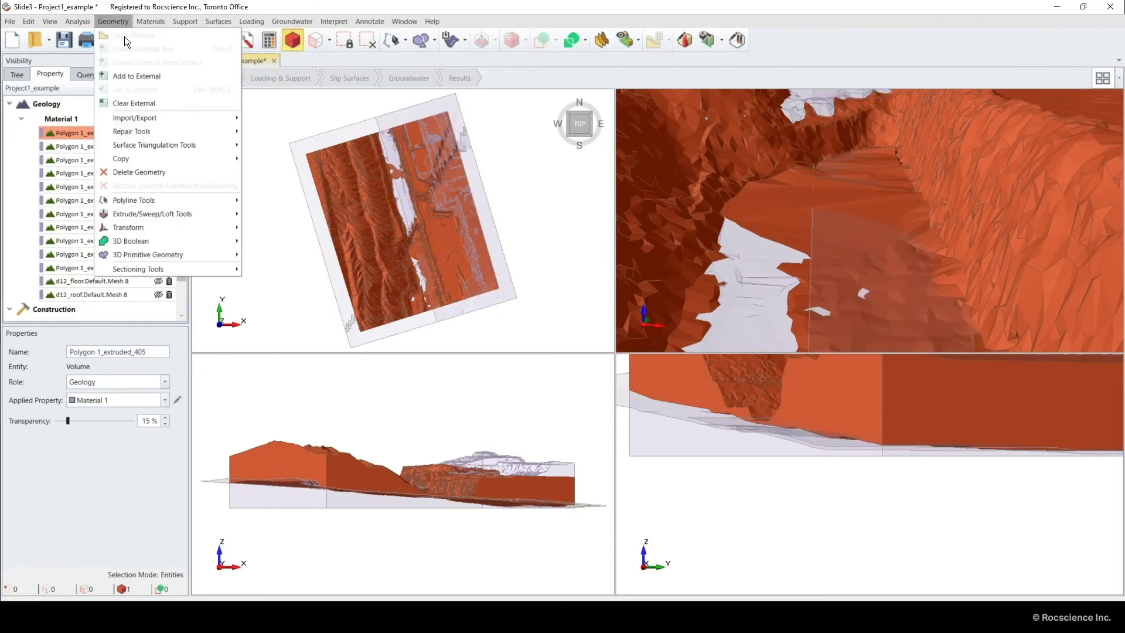
mouse_move(146, 119)
click(271, 118)
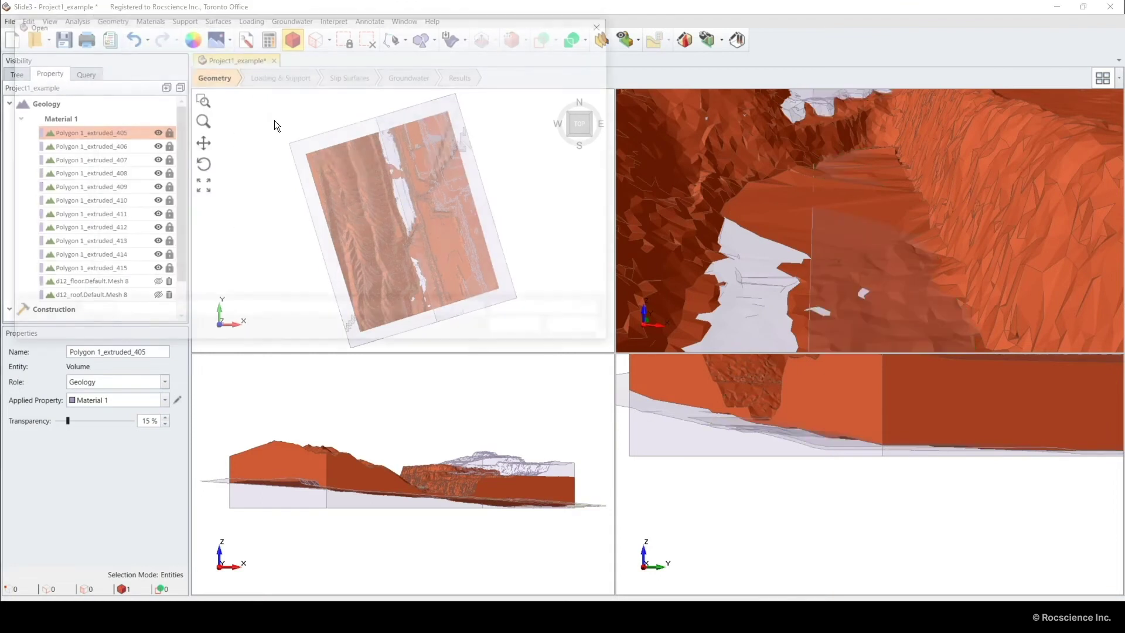
click(209, 146)
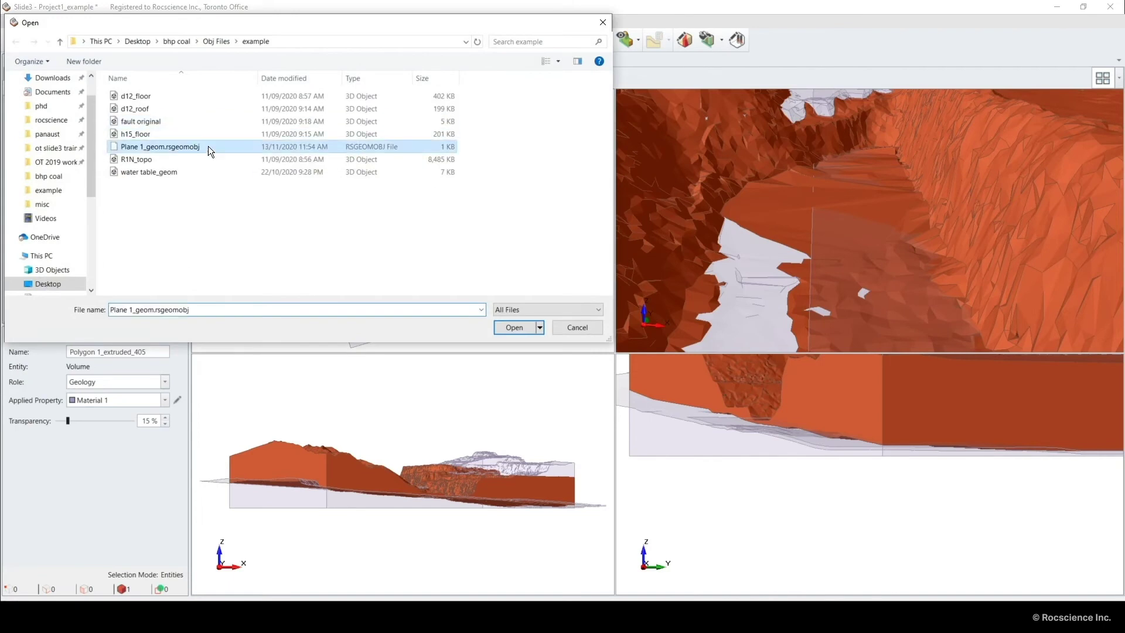
click(515, 328)
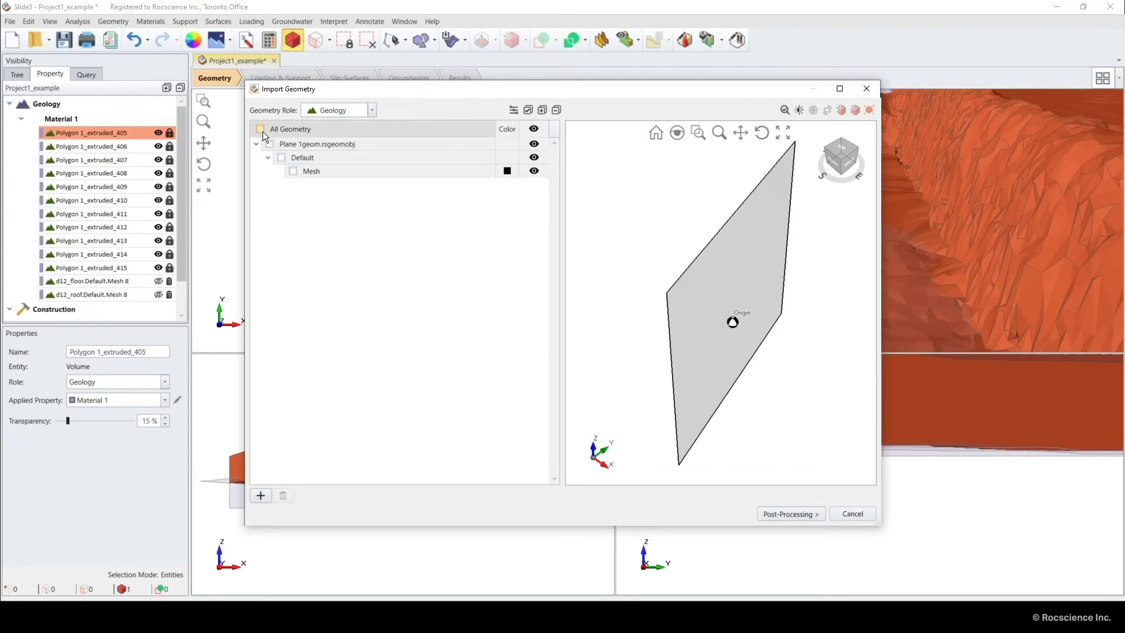
click(785, 514)
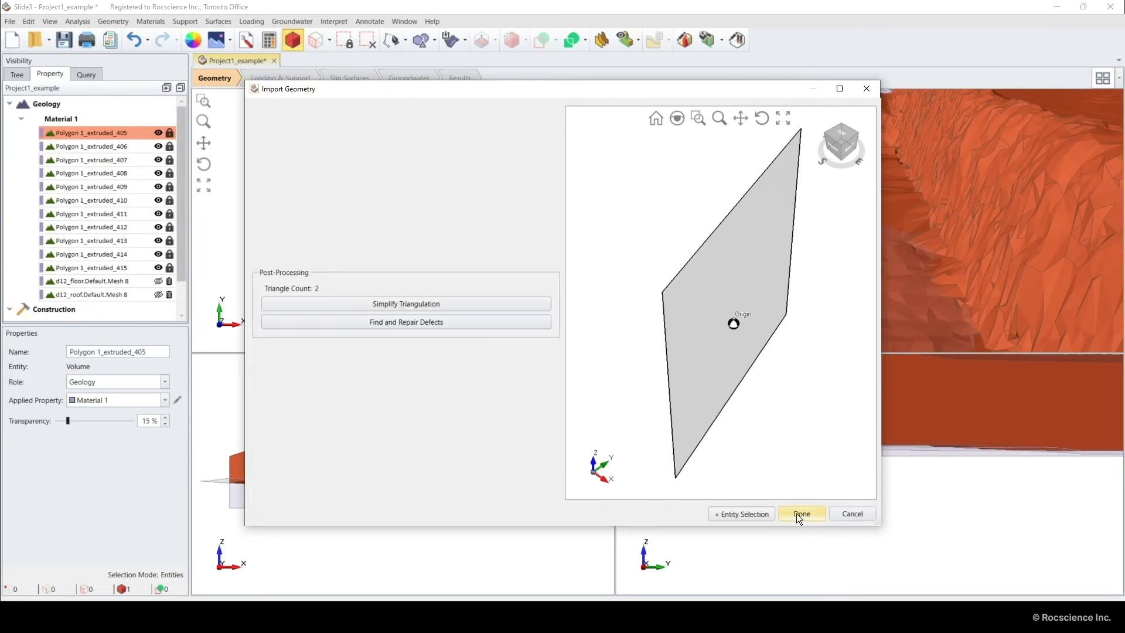
click(801, 513)
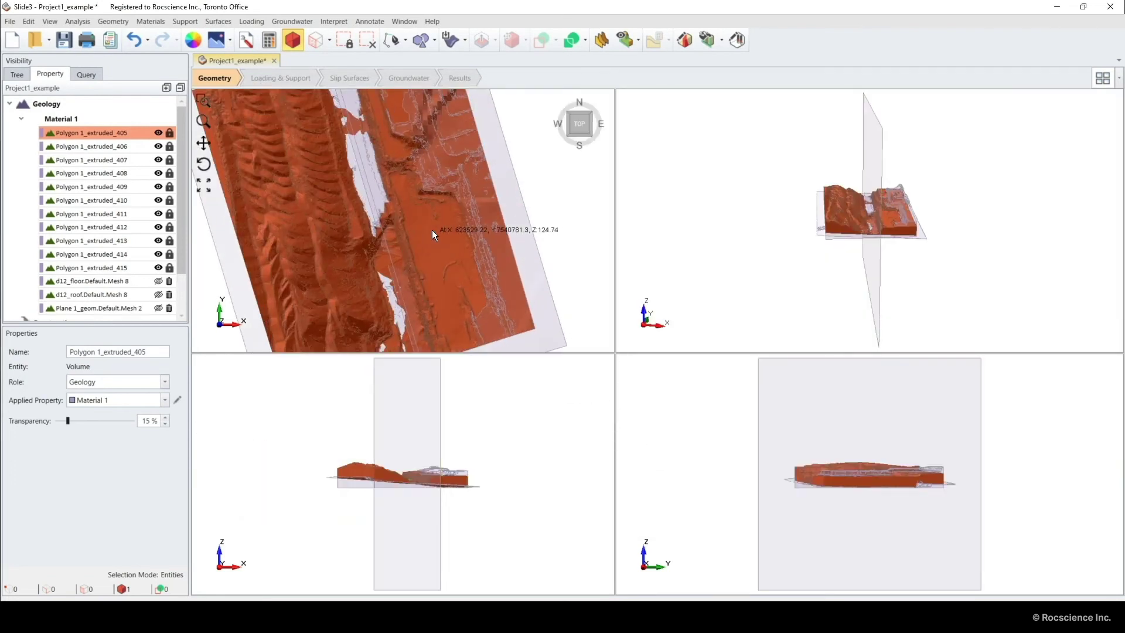
Run Divide All to split the model along the imported plane and the d12 seam surfaces
click(372, 185)
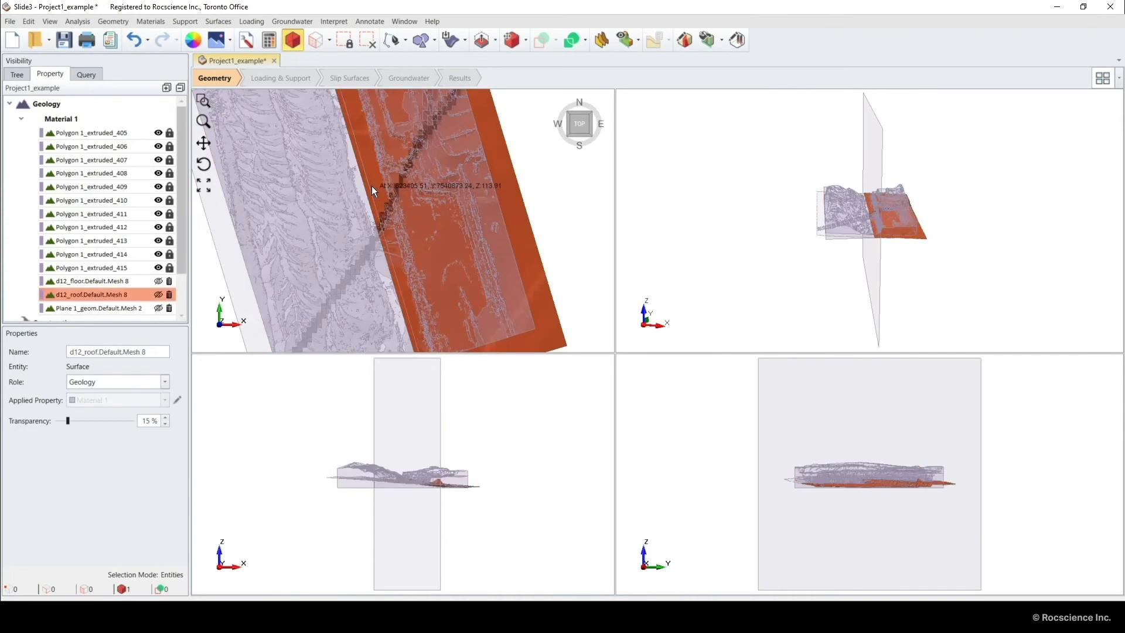
click(569, 41)
click(585, 328)
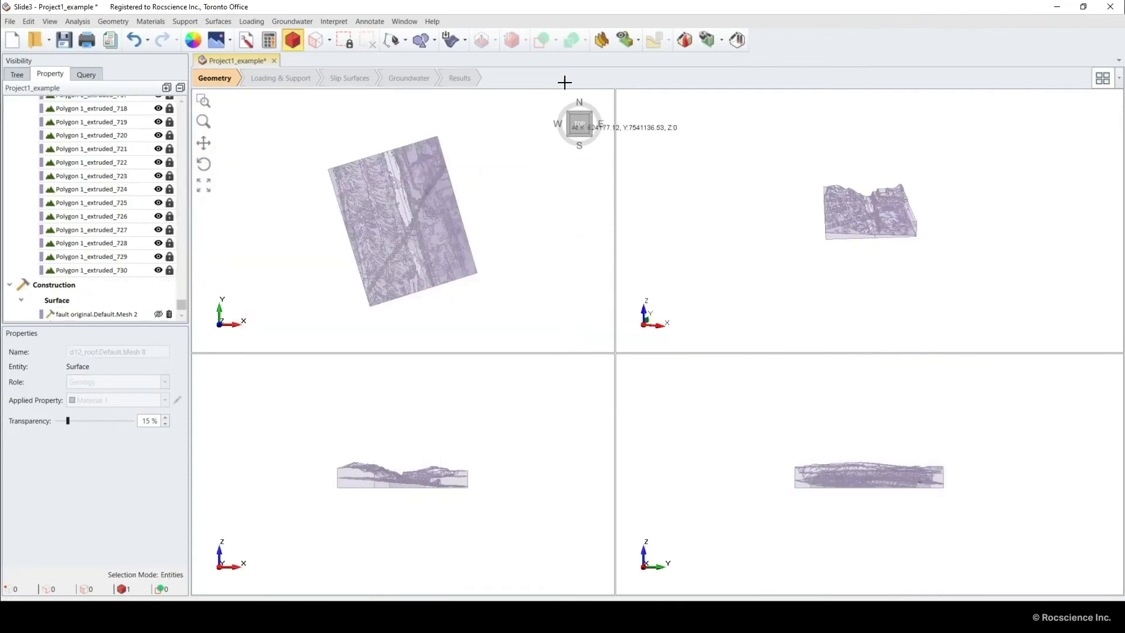
Inspect an XZ section cut through the divided model, looking closely at the coal seam layers beside the vertical plane
click(625, 40)
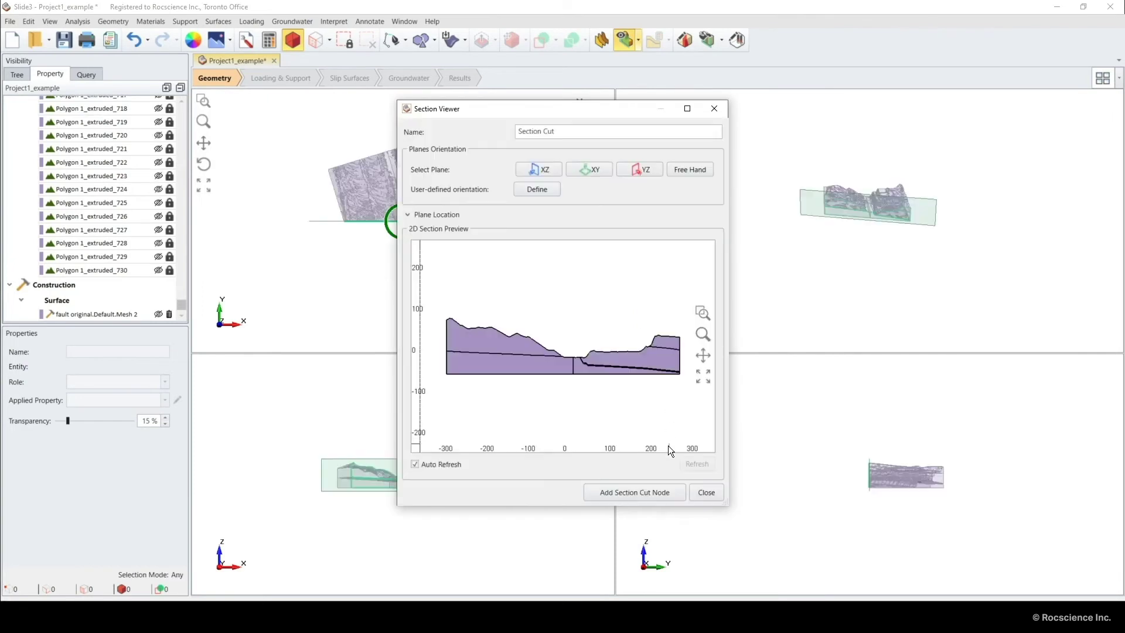
scroll(628, 390, up, 2)
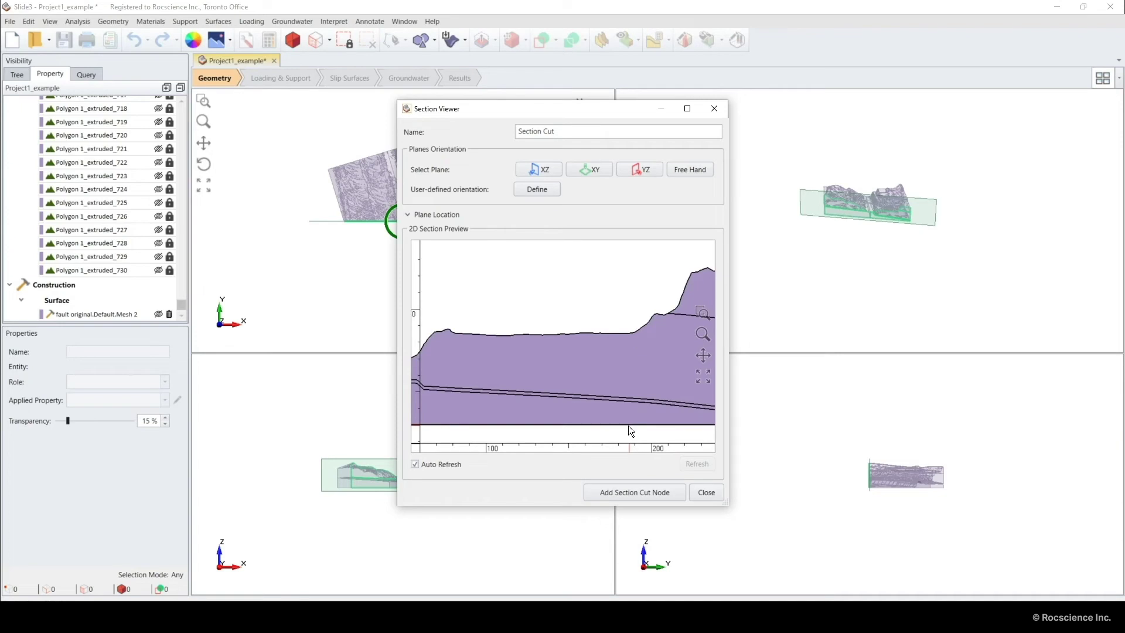
click(695, 487)
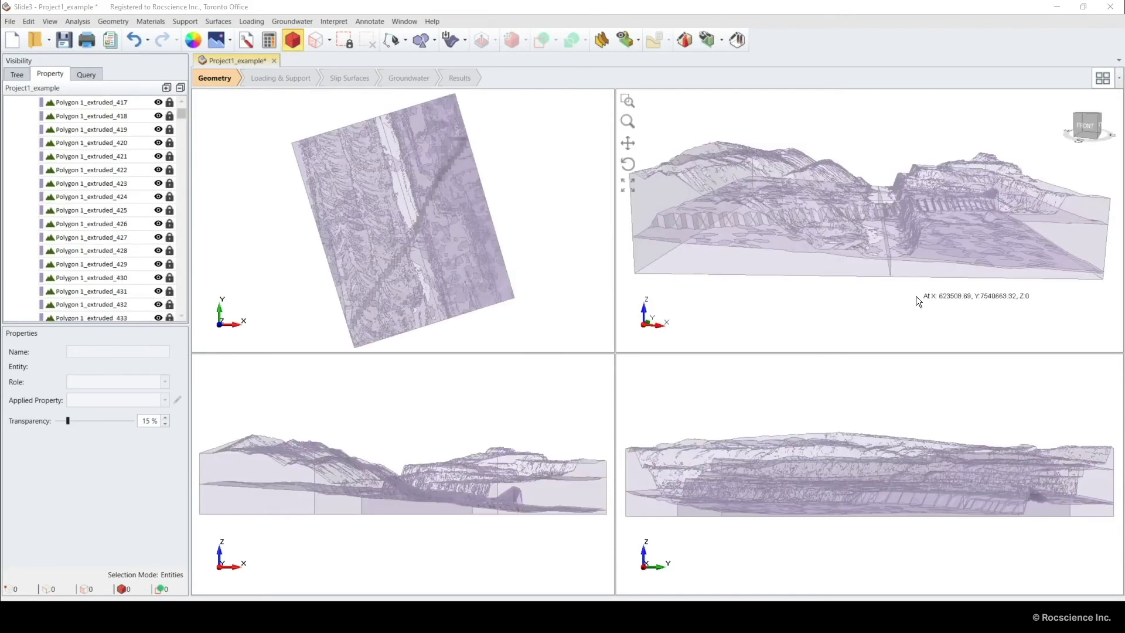
Examine the coal seam volume Polygon 1_extruded_417 beside the vertical plane in the enlarged 3D view, and undo the last change
scroll(915, 296, up, 4)
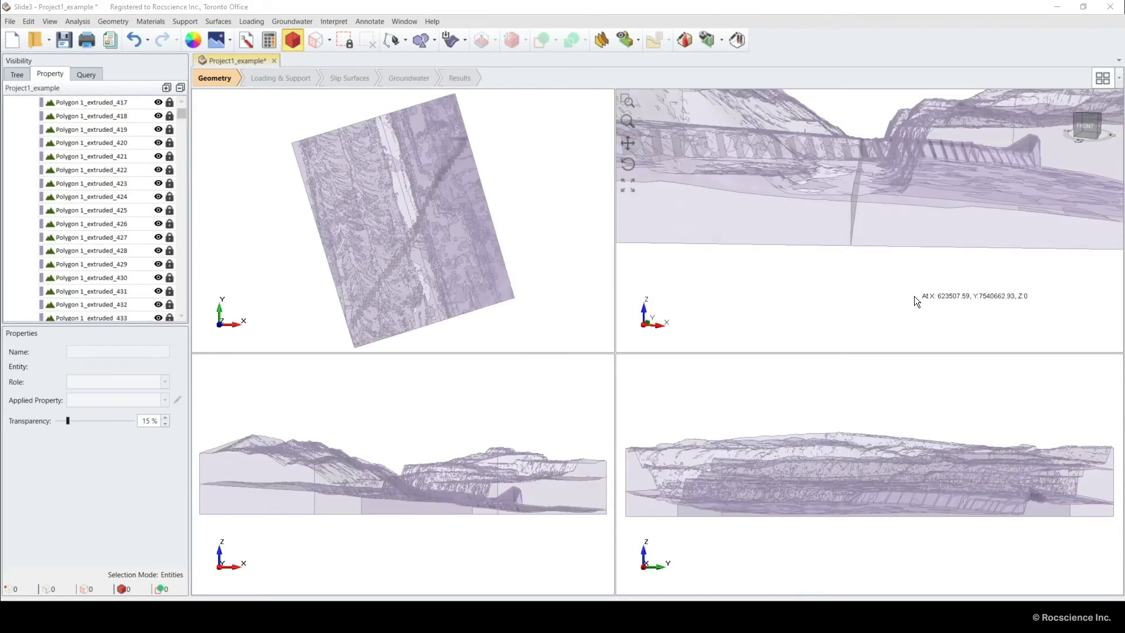
double_click(914, 296)
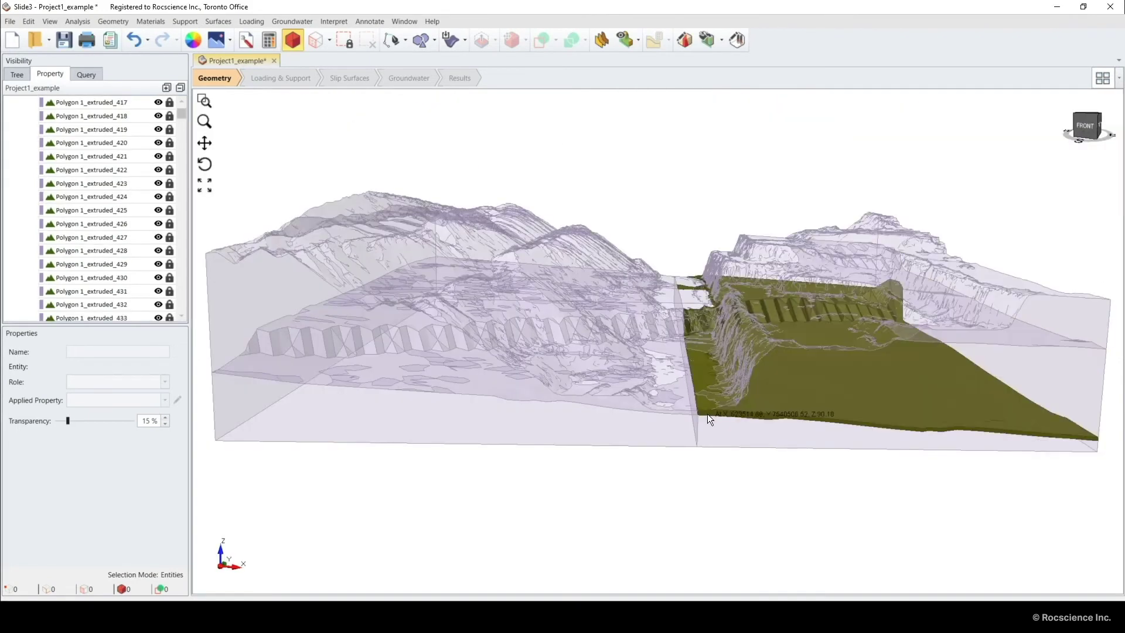
click(708, 413)
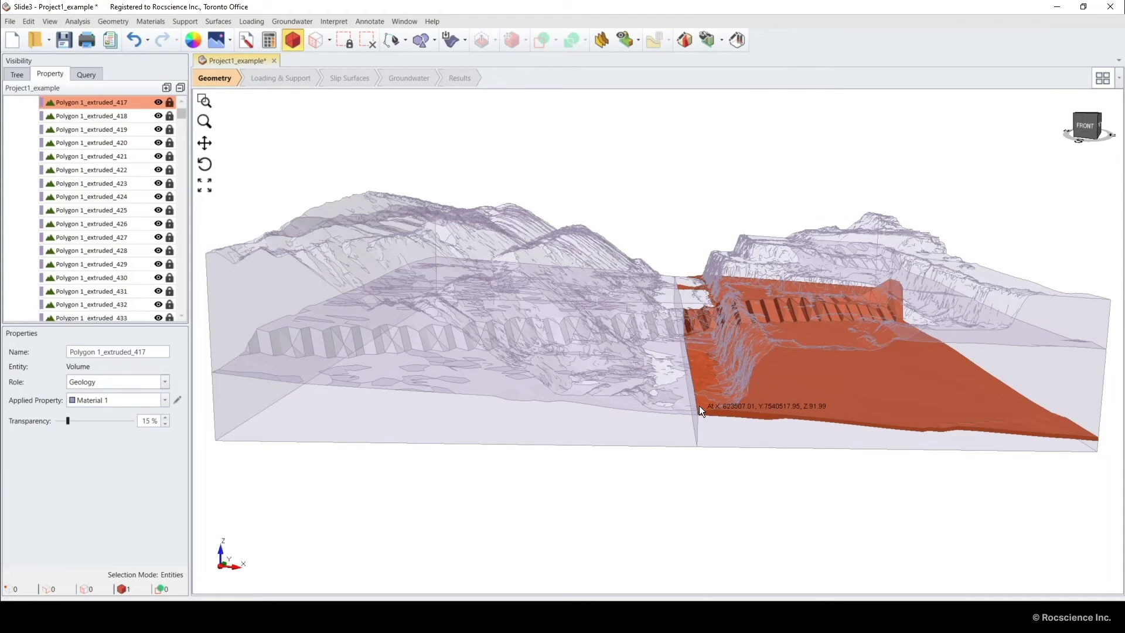
key(ctrl+z)
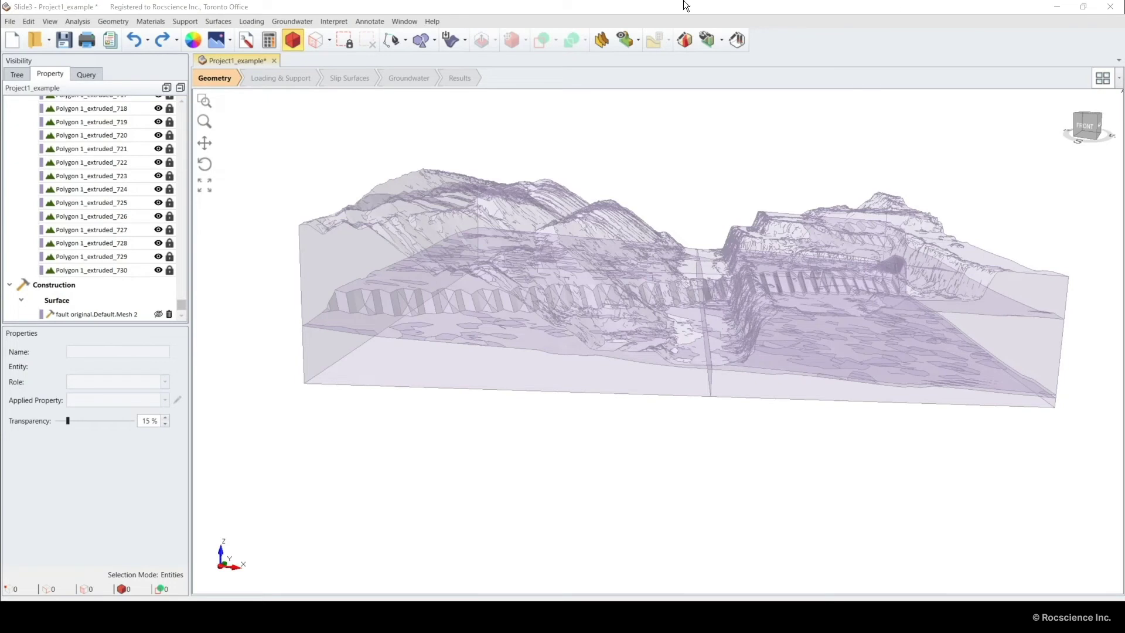
Review the small volume sizes with Advanced Filtering in Collapse Small Volumes, and collapse all volumes less than 100 m3
click(103, 18)
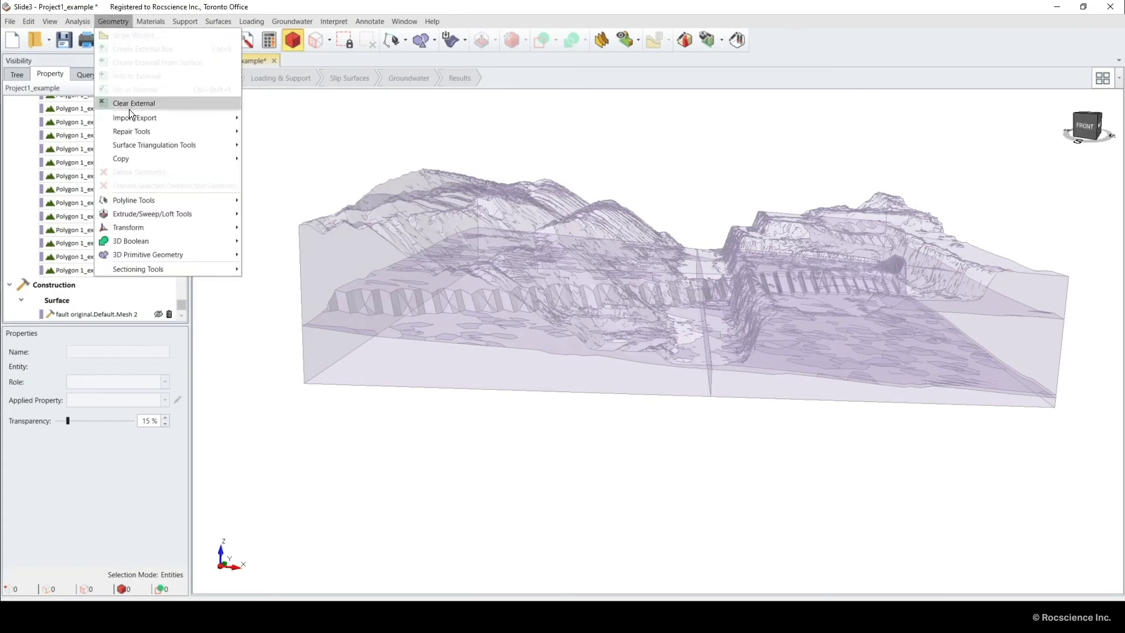
mouse_move(176, 131)
click(268, 145)
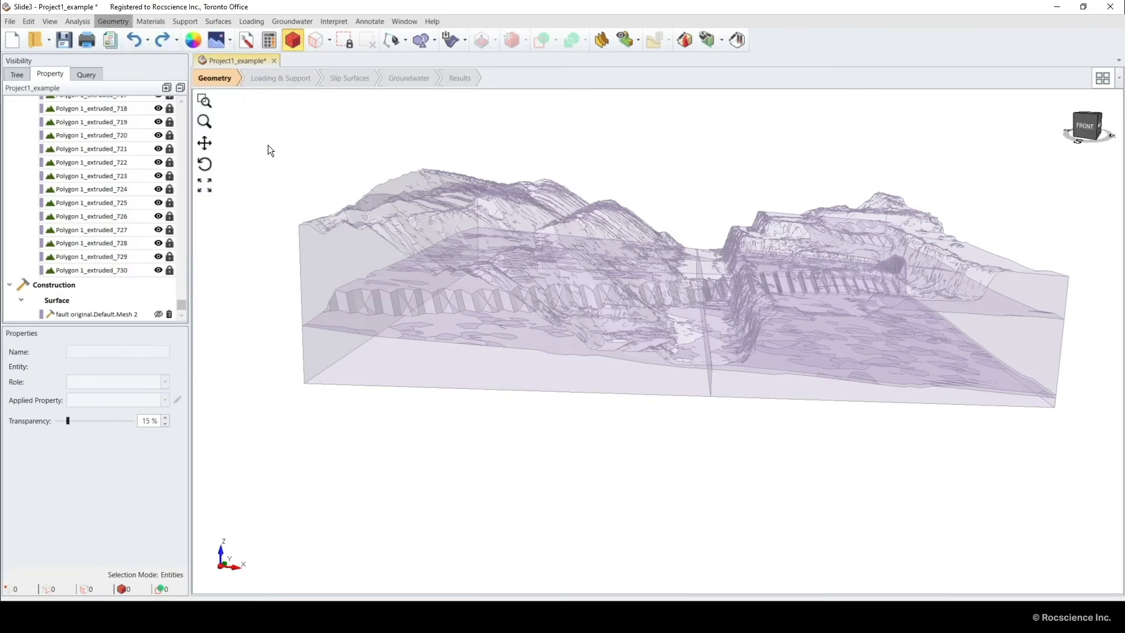
drag(445, 240, 442, 168)
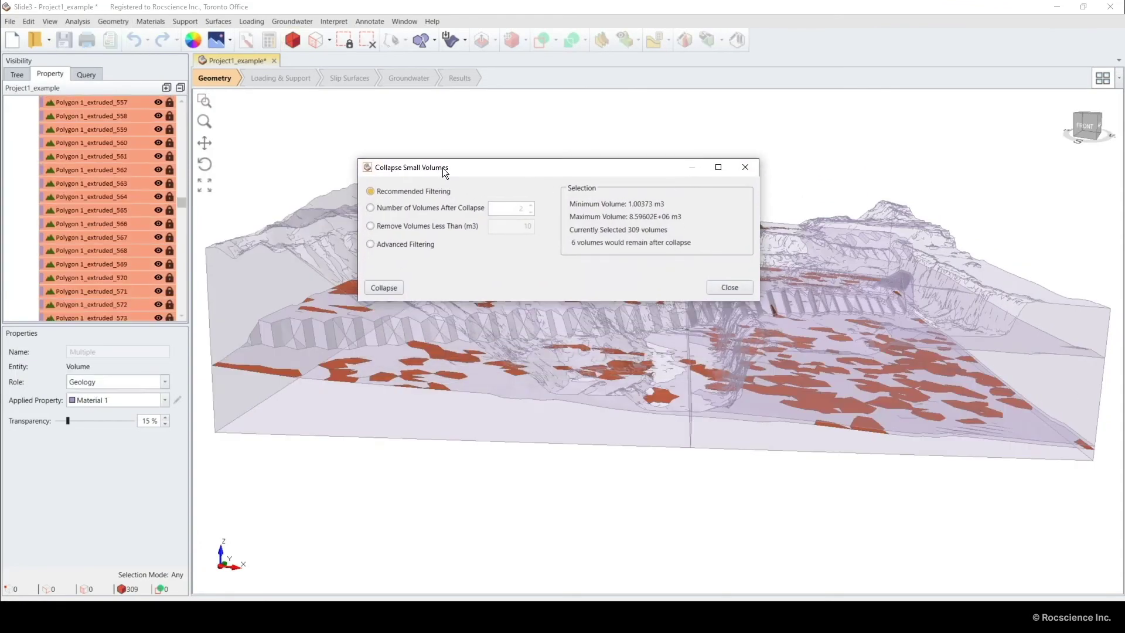
click(433, 244)
scroll(490, 393, down, 10)
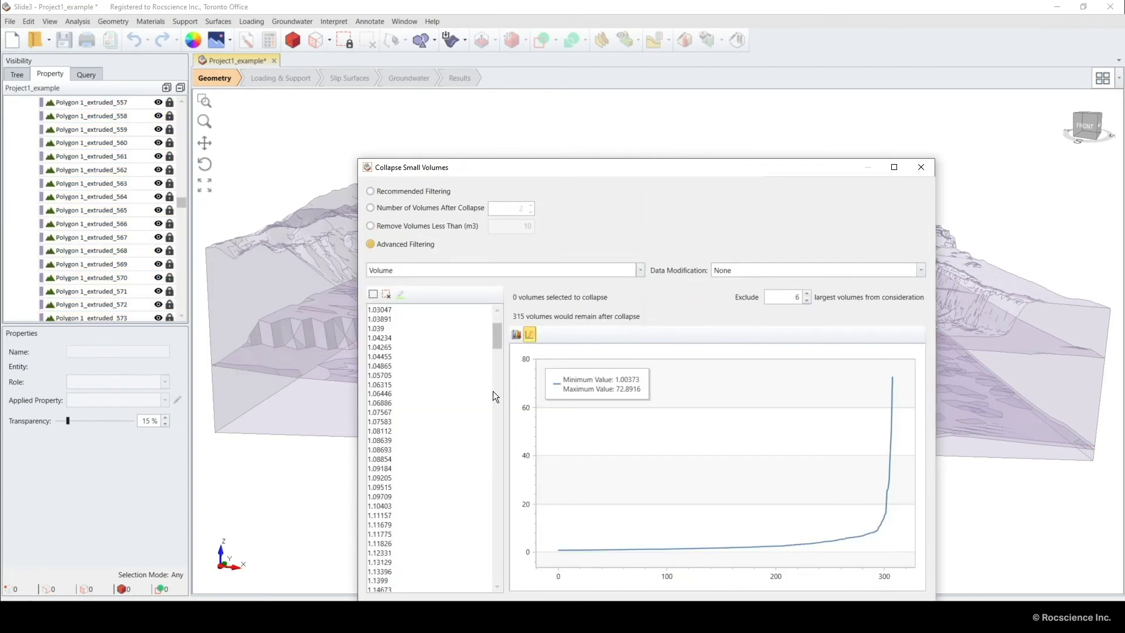
drag(495, 361, 504, 582)
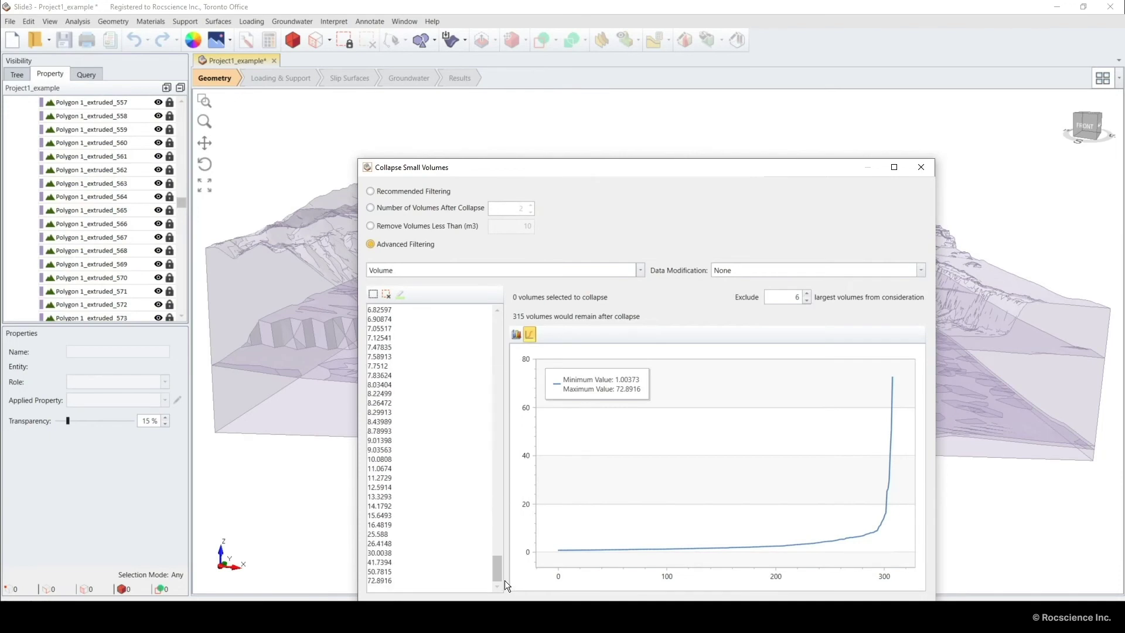
click(434, 226)
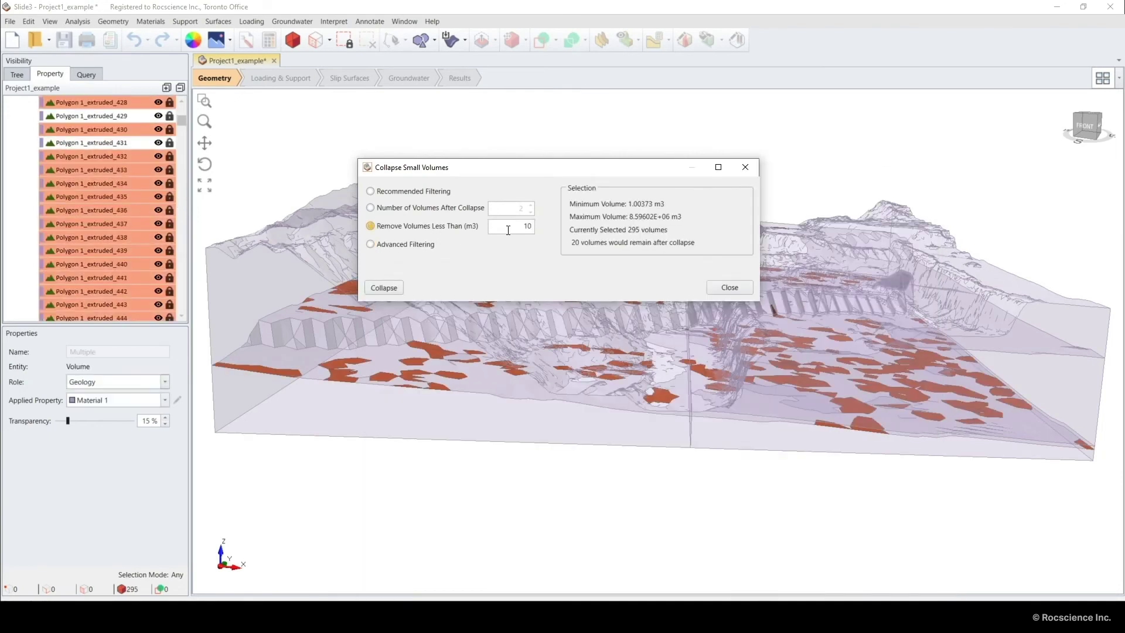
text(100)
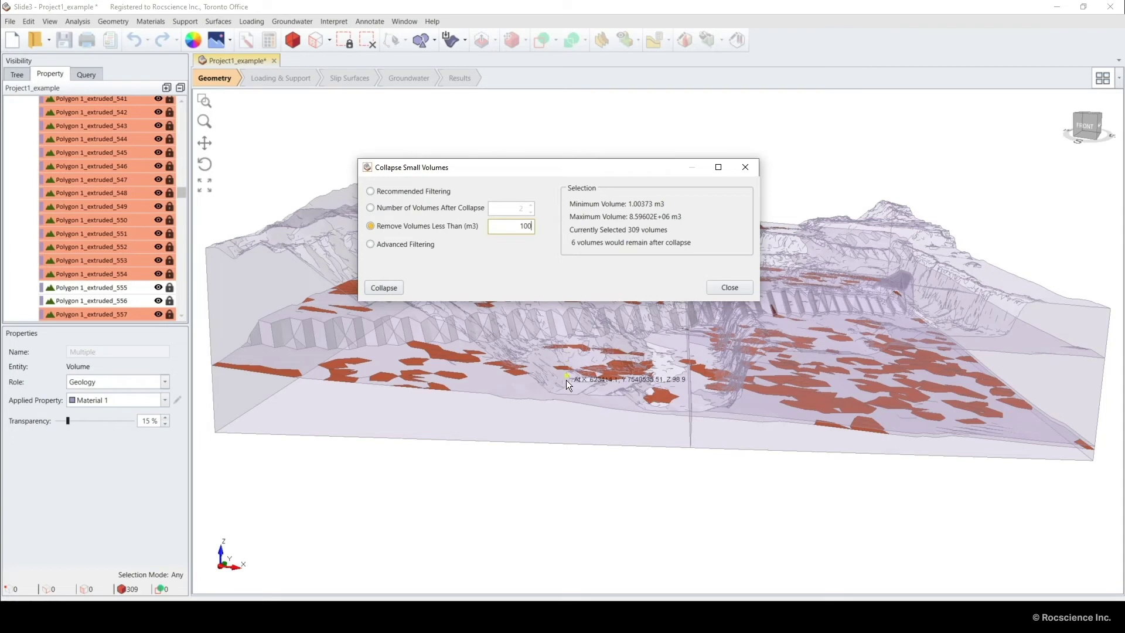
click(386, 289)
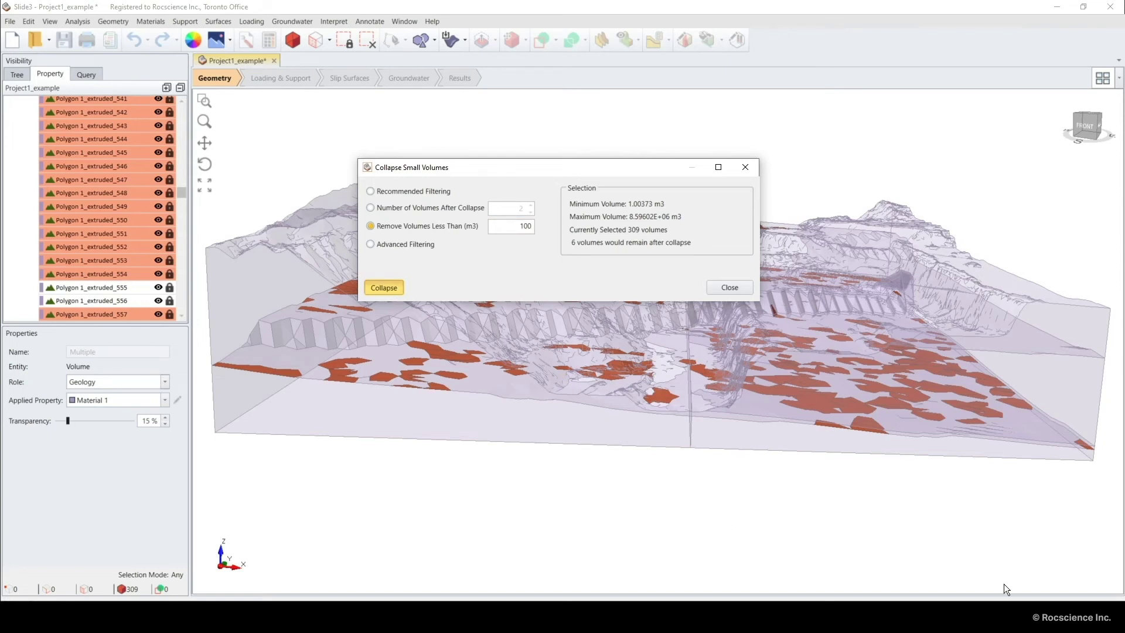
click(730, 286)
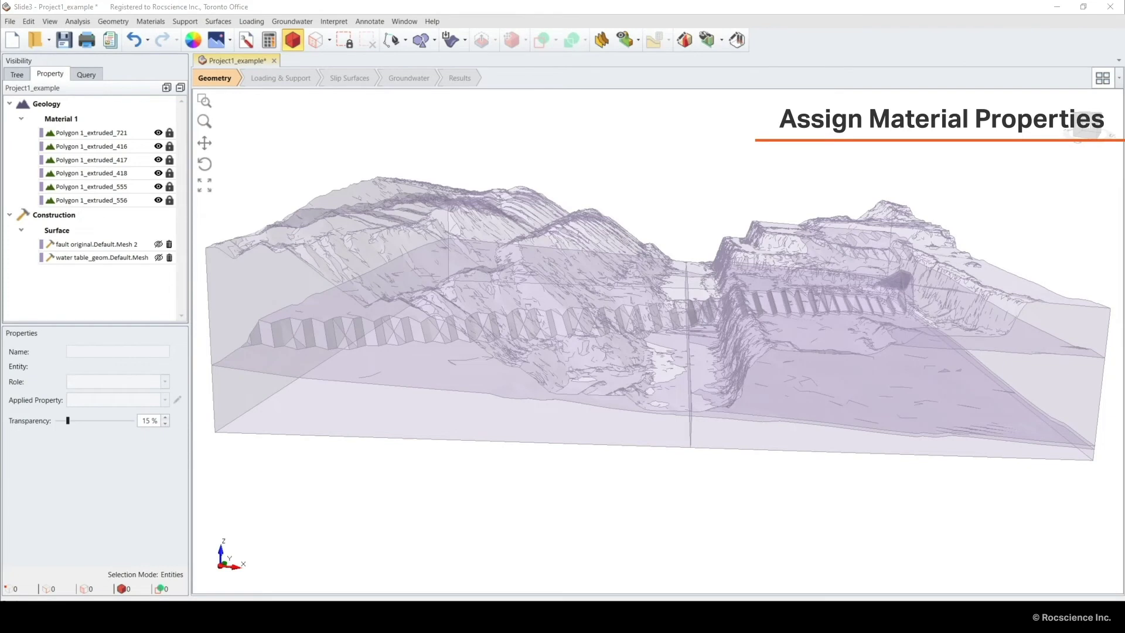
Review the defined material properties of spoil, weathered strata, fresh coal measure rock, coal, joints and faults
click(159, 23)
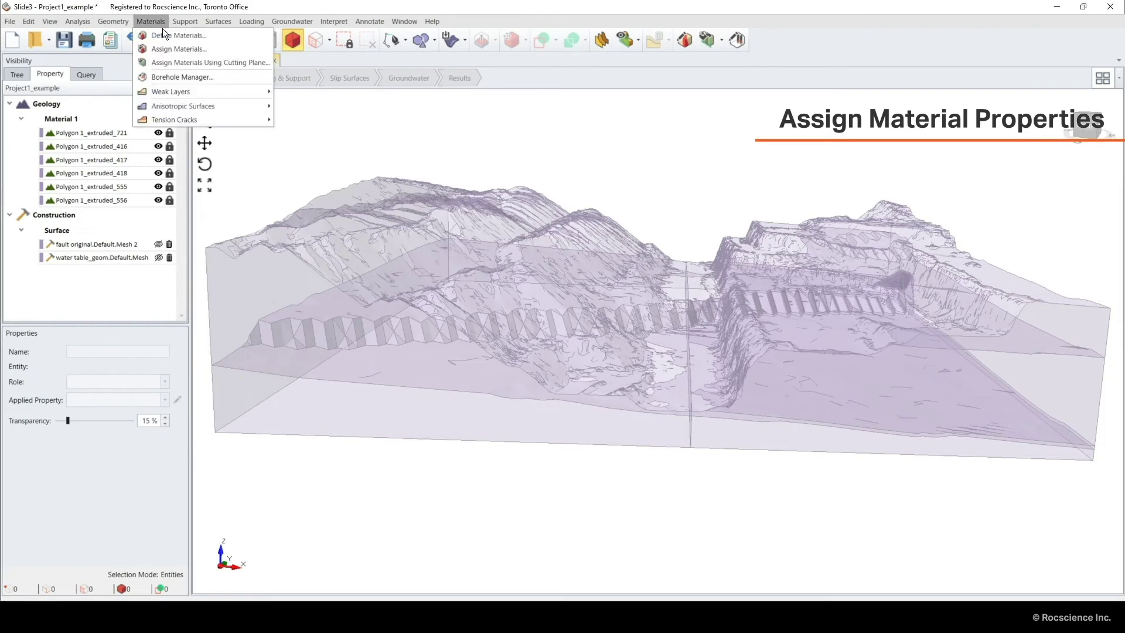
click(162, 31)
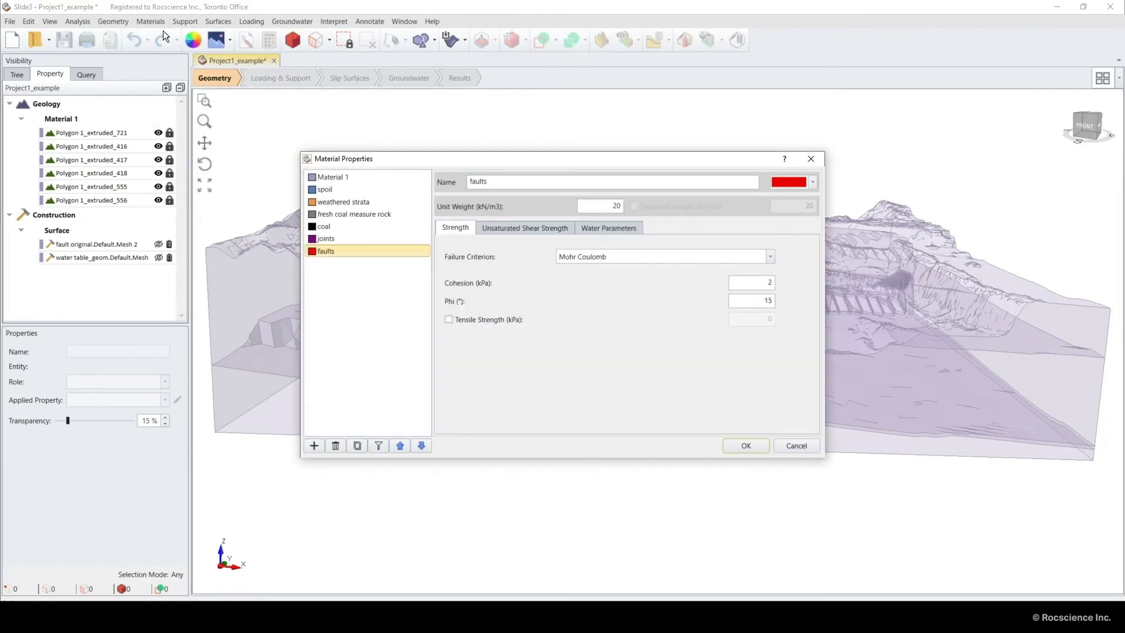
click(328, 185)
click(333, 201)
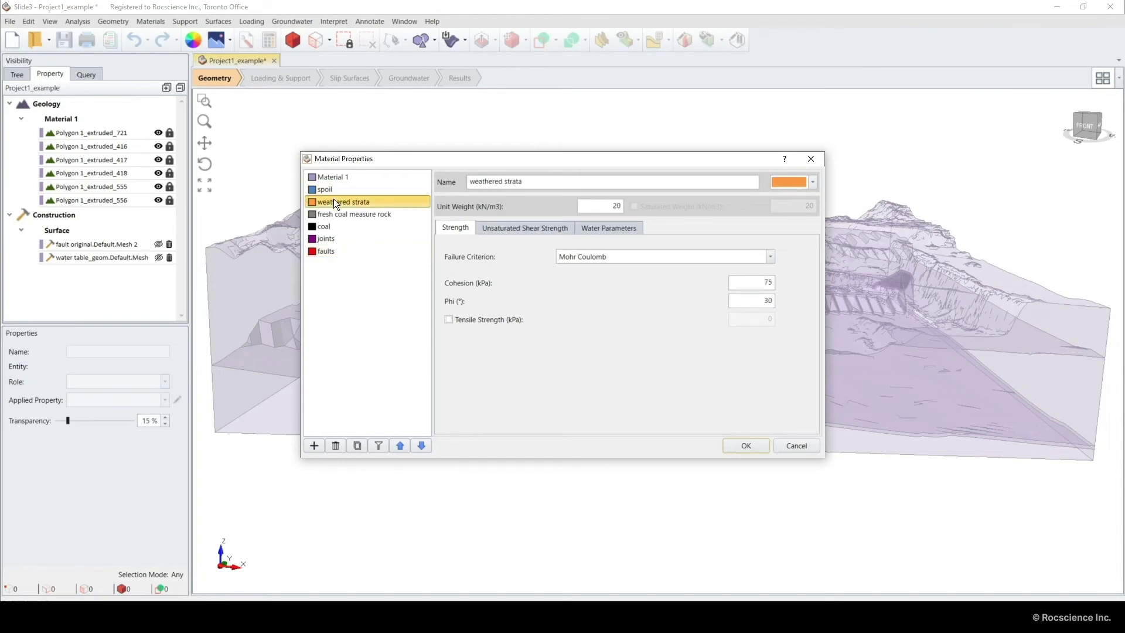
click(339, 215)
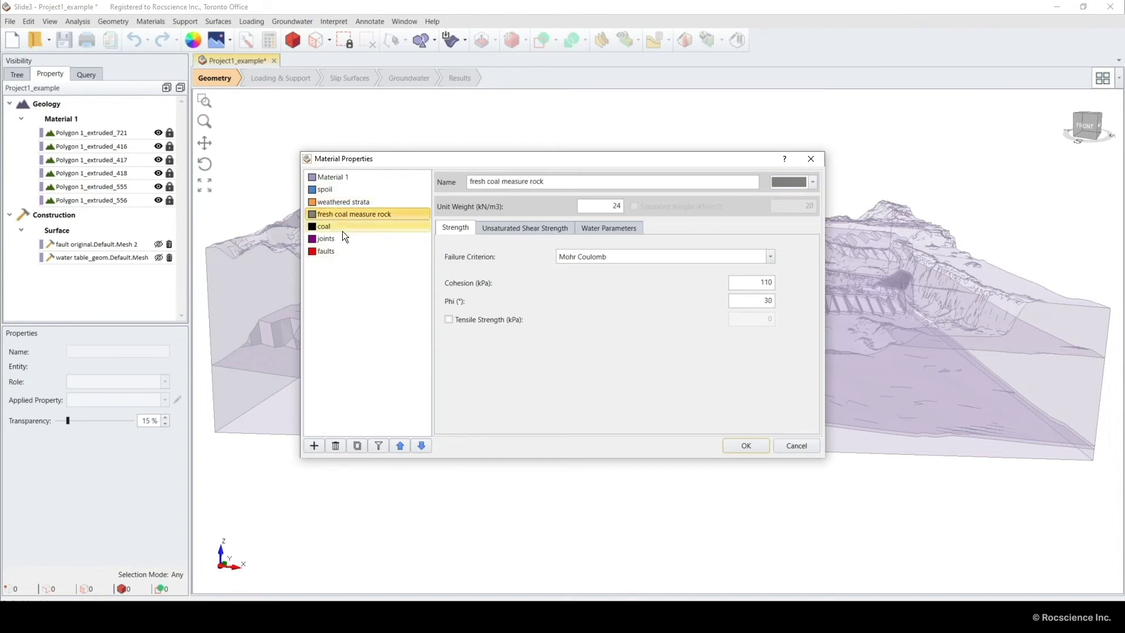
click(342, 227)
click(343, 238)
click(343, 251)
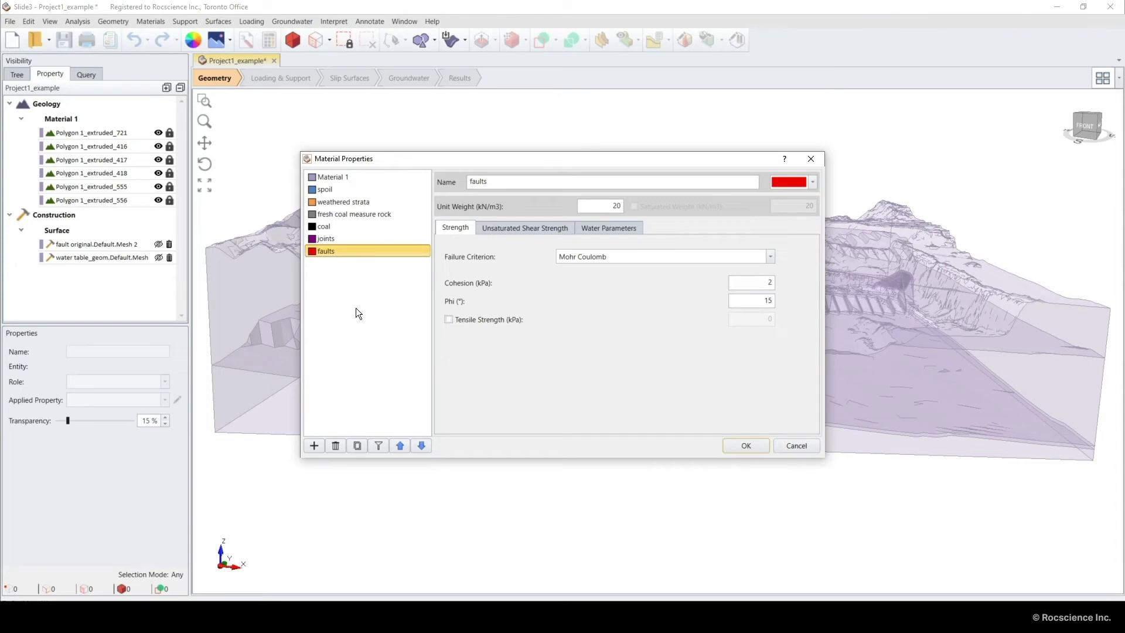
Add a new material named jointed cmr and set its failure criterion to Generalized Anisotropic
click(318, 442)
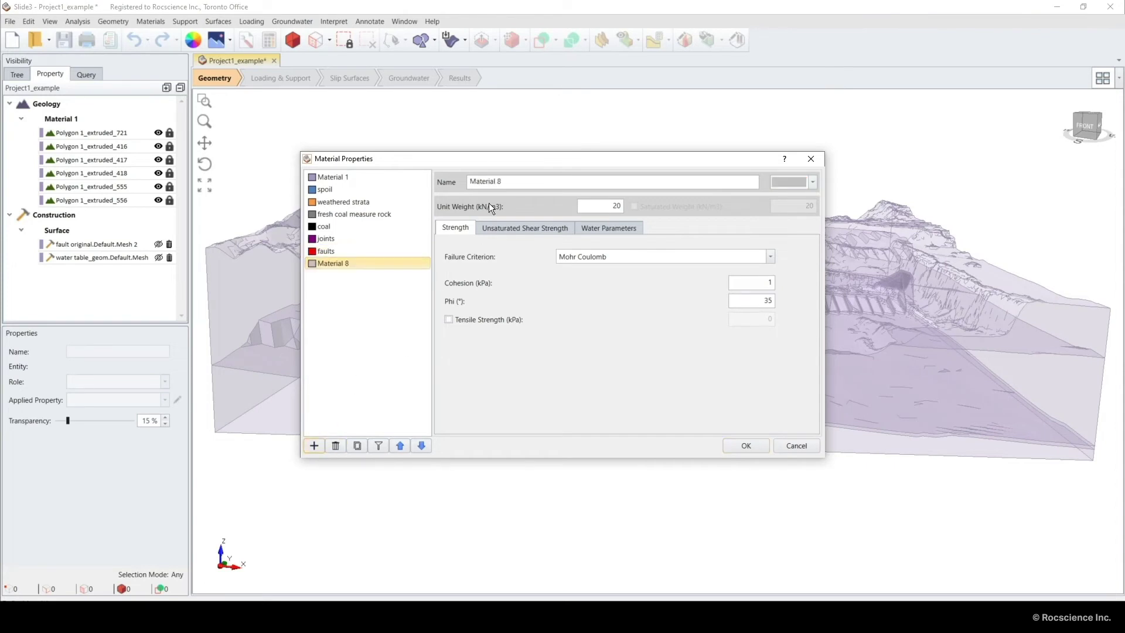
key(ctrl+a)
key(BackSpace)
text(joint)
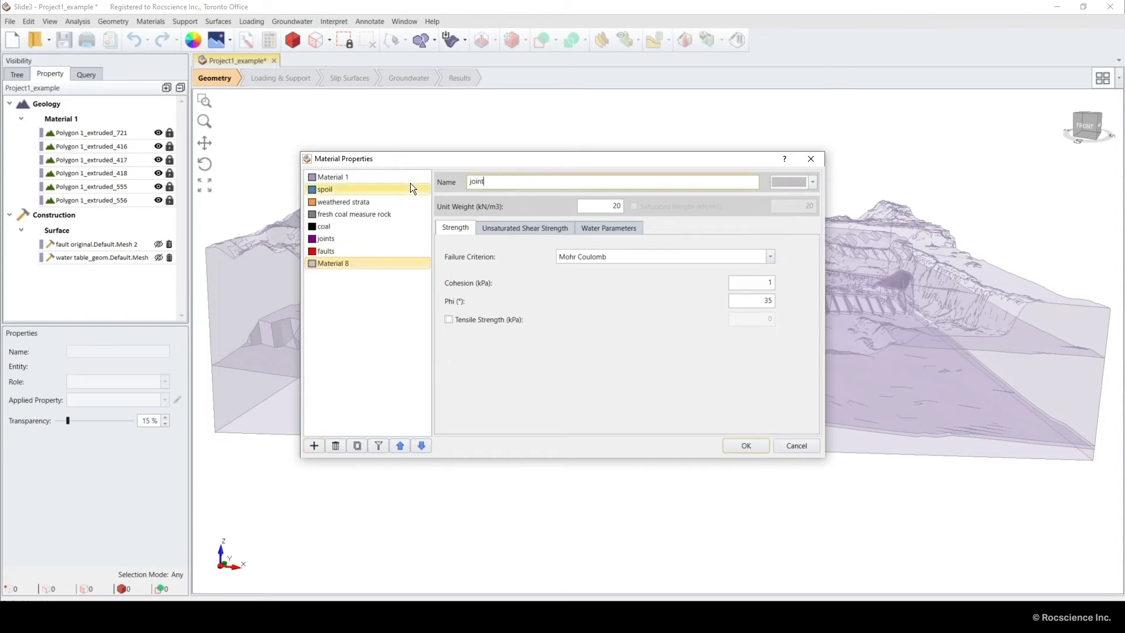
text(ed cmr)
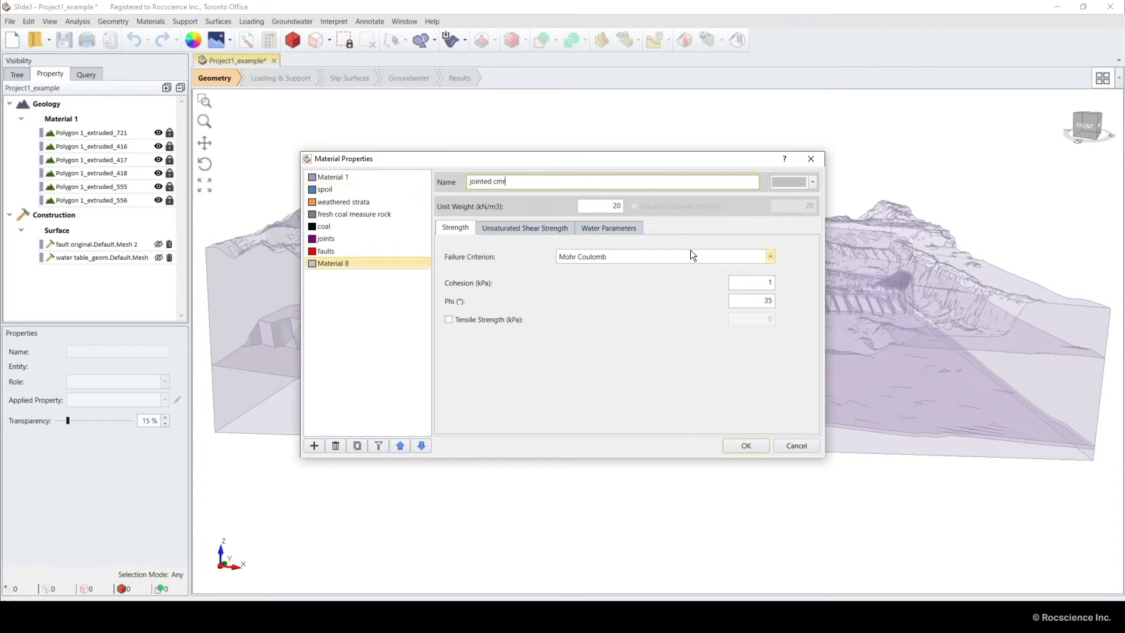
click(736, 259)
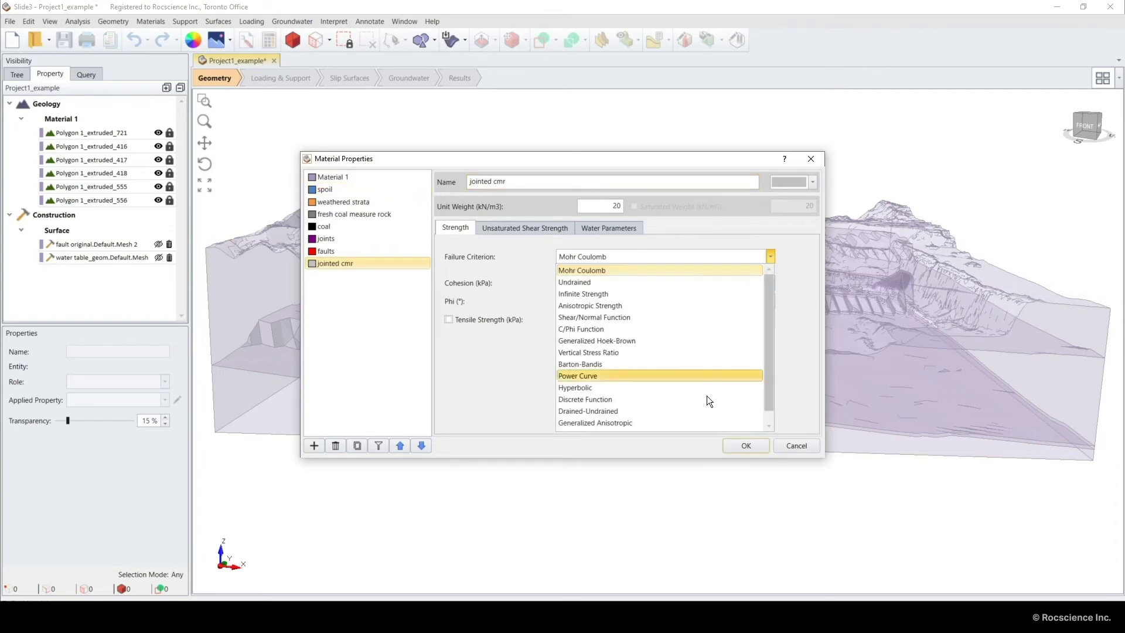
click(700, 424)
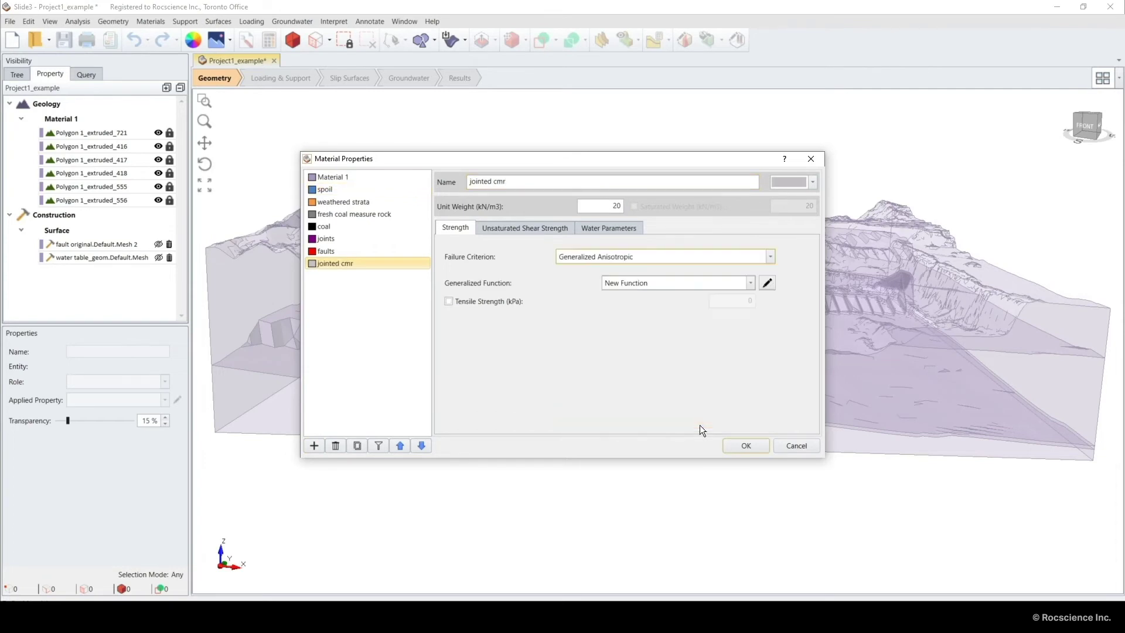
Name the material's generalized strength function jointed cmr and set its base material to fresh coal measure rock
click(768, 283)
triple_click(721, 216)
text(jointed cmr)
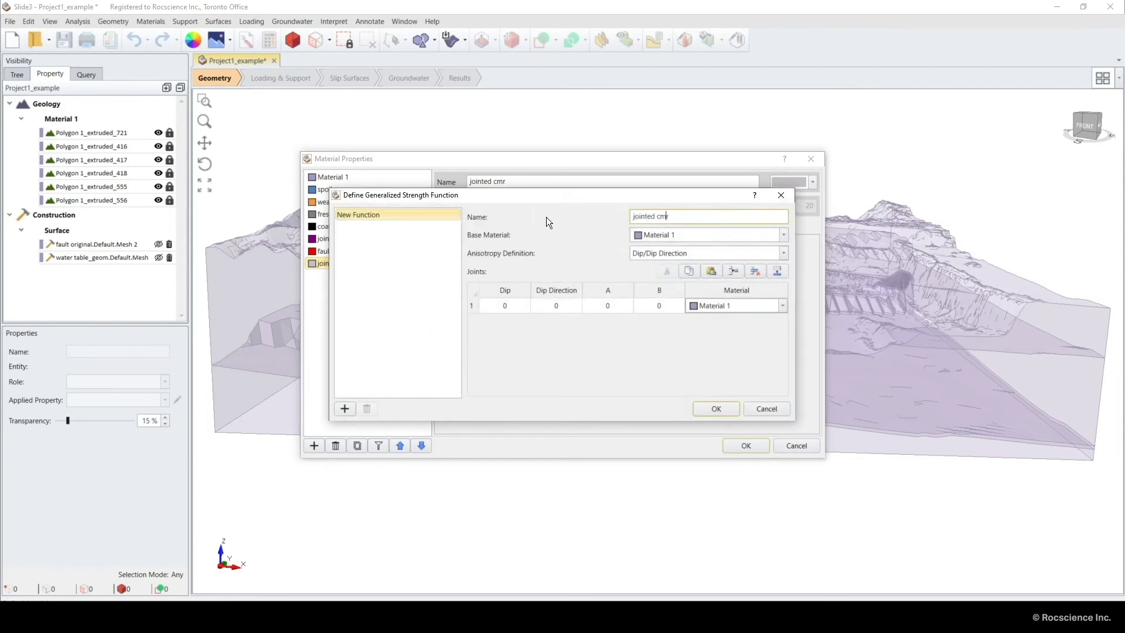
click(641, 234)
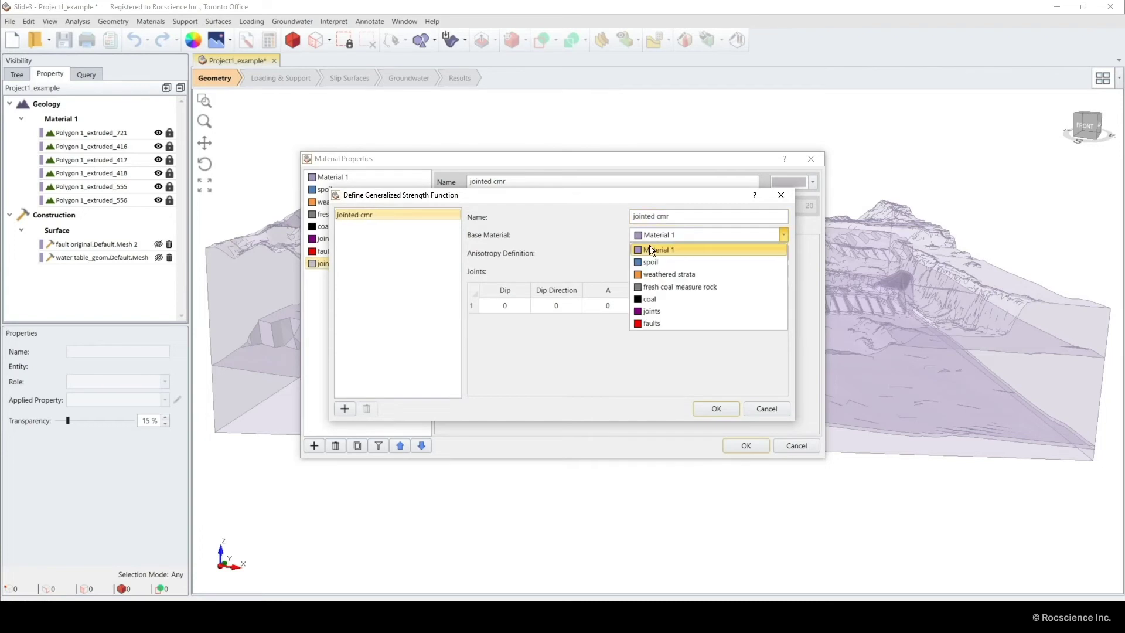
click(658, 286)
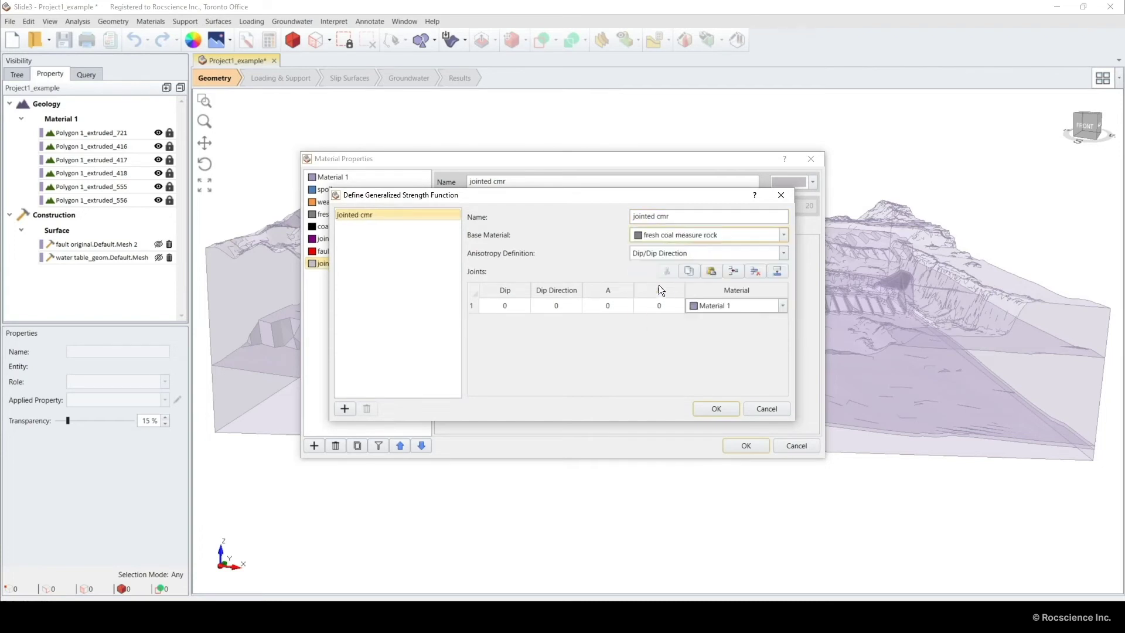
Define the first joint with the joints material, dip 80, dip direction 115, A 5 and B 5
click(731, 307)
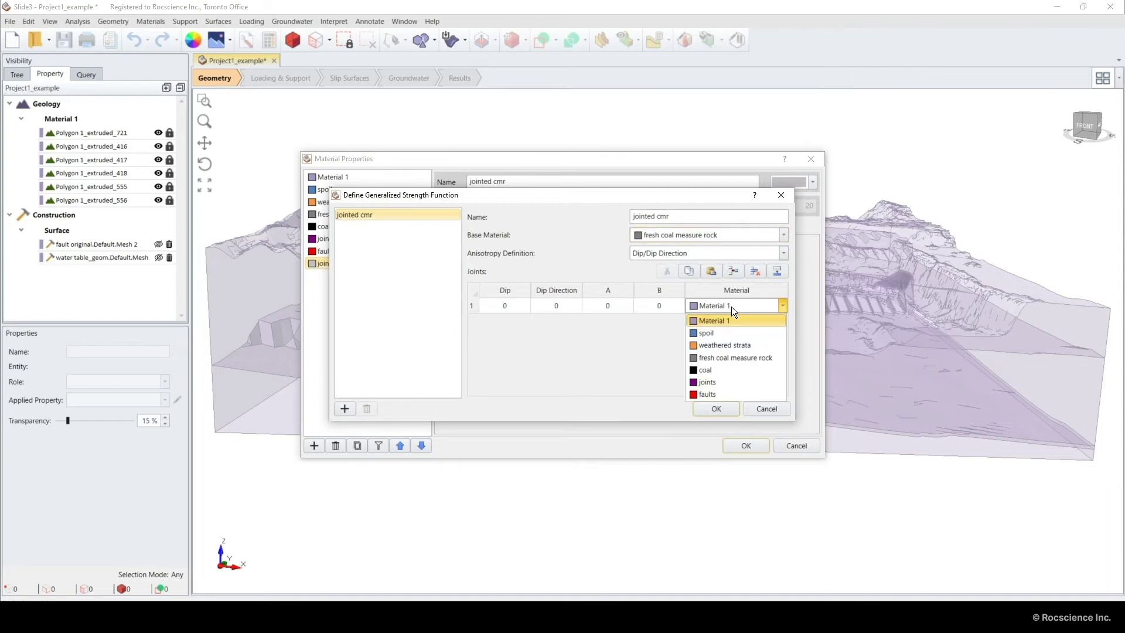
click(735, 383)
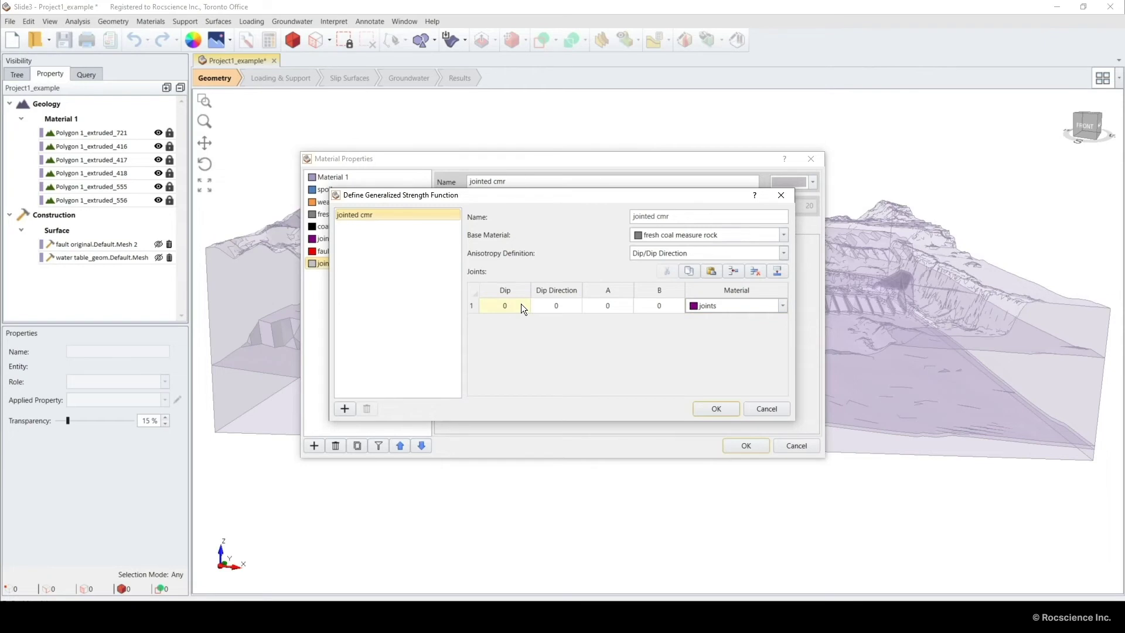
text(80 )
text(115 )
text(5 )
text(5)
Insert another joint row with dip 84 and the joints material, and accept the strength function and material definitions
click(733, 271)
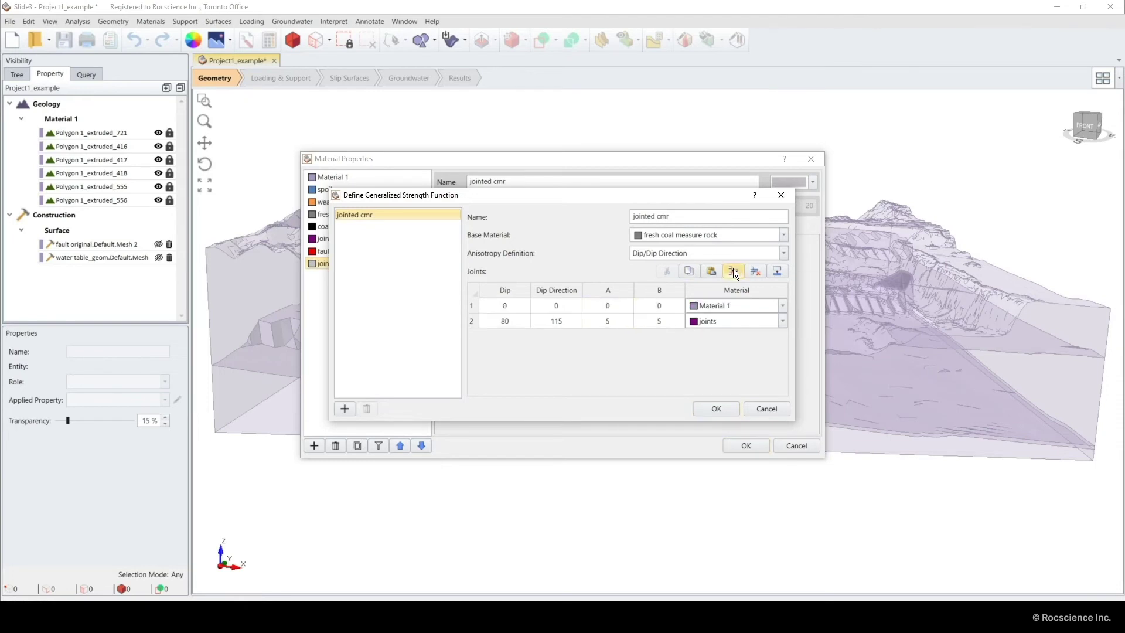
click(506, 305)
text(84)
click(709, 308)
click(718, 383)
click(726, 408)
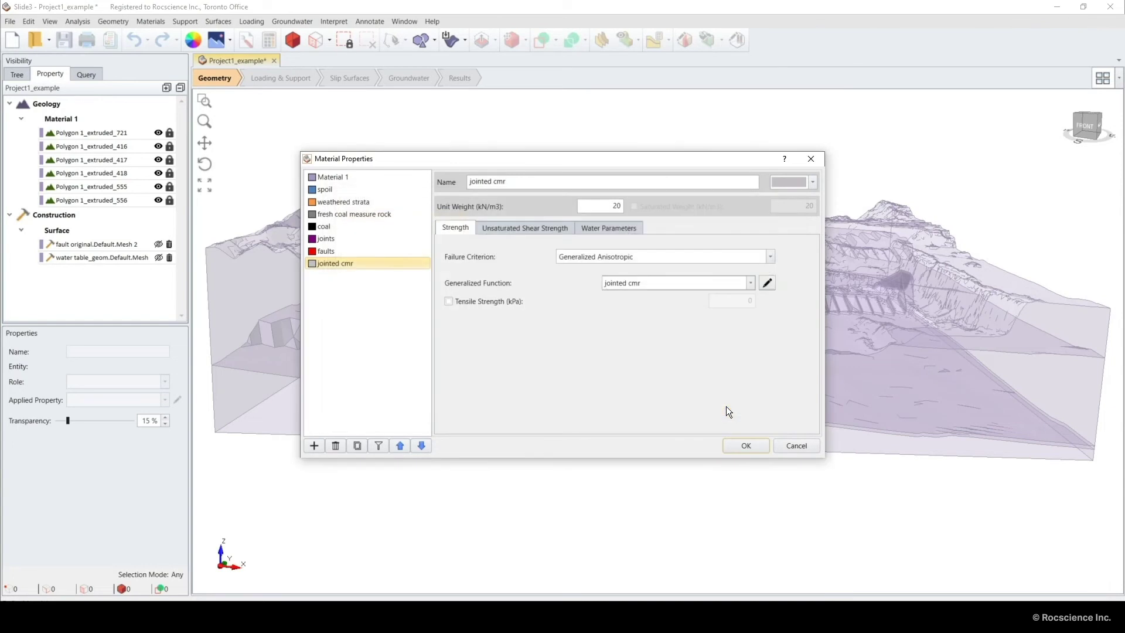
click(746, 445)
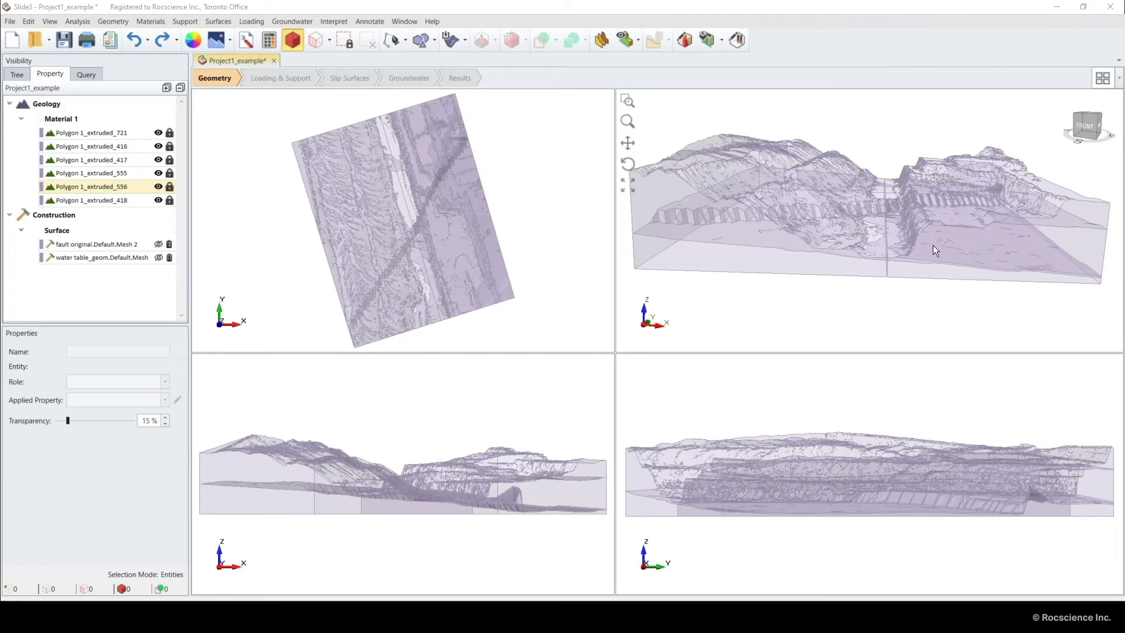
Assign the spoil material to volume Polygon 1_extruded_418 and jointed cmr to volume Polygon 1_extruded_556
click(681, 179)
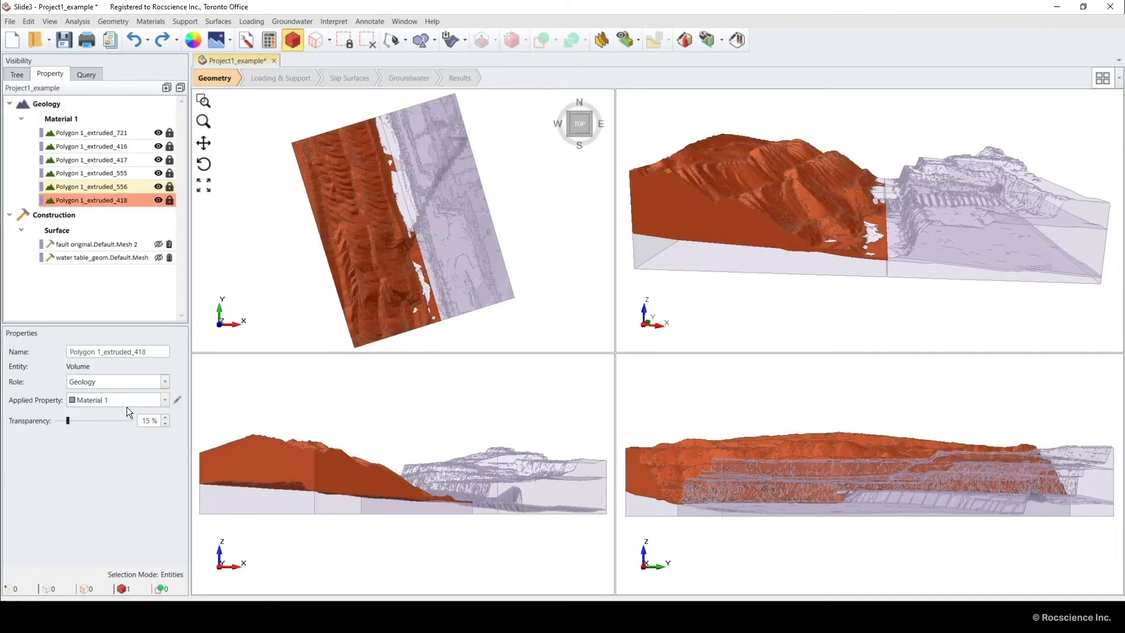
click(130, 400)
click(124, 436)
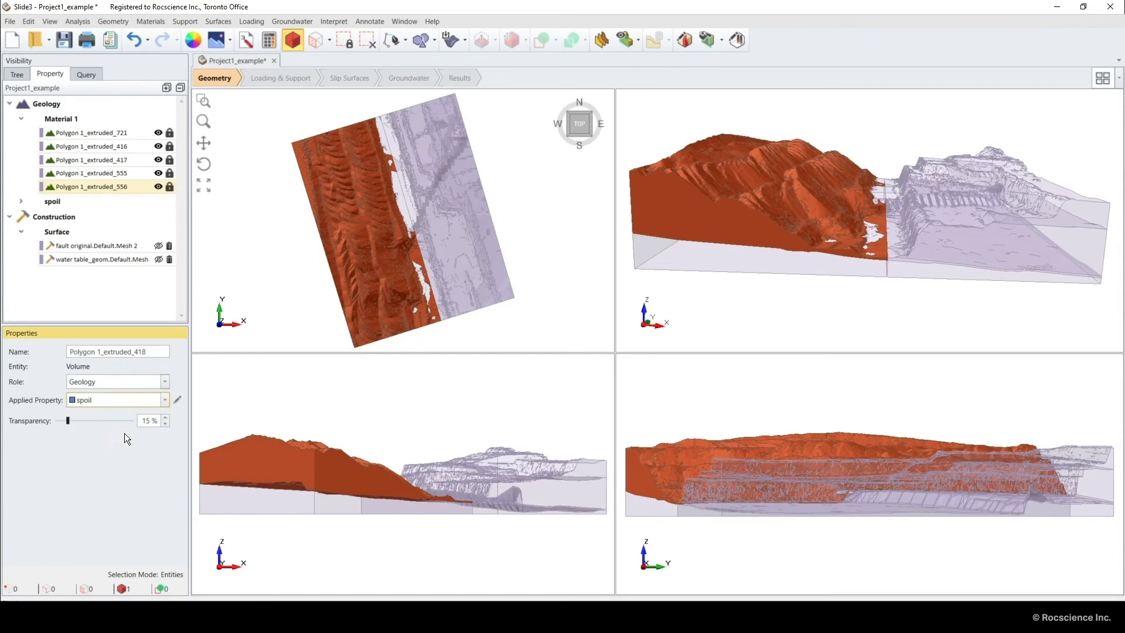
click(76, 188)
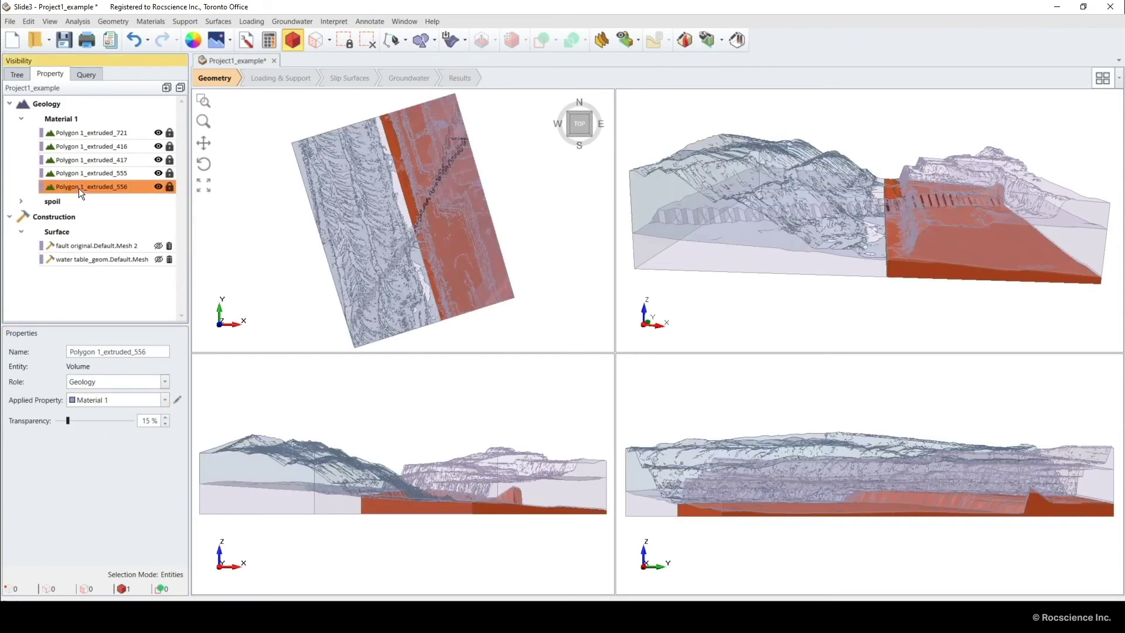
click(96, 401)
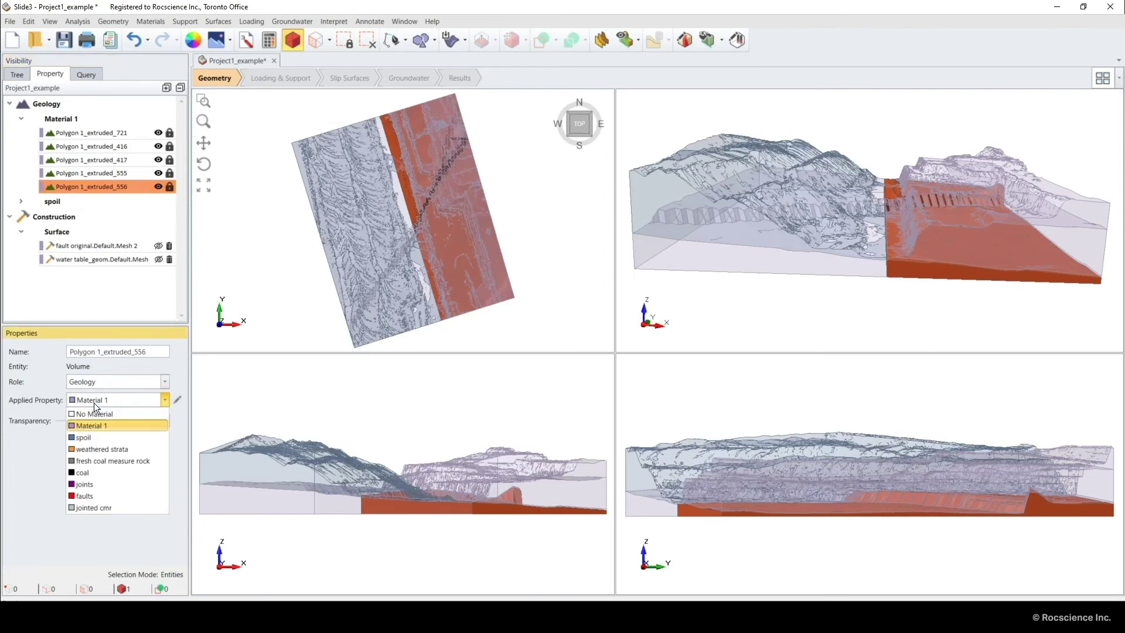
click(91, 507)
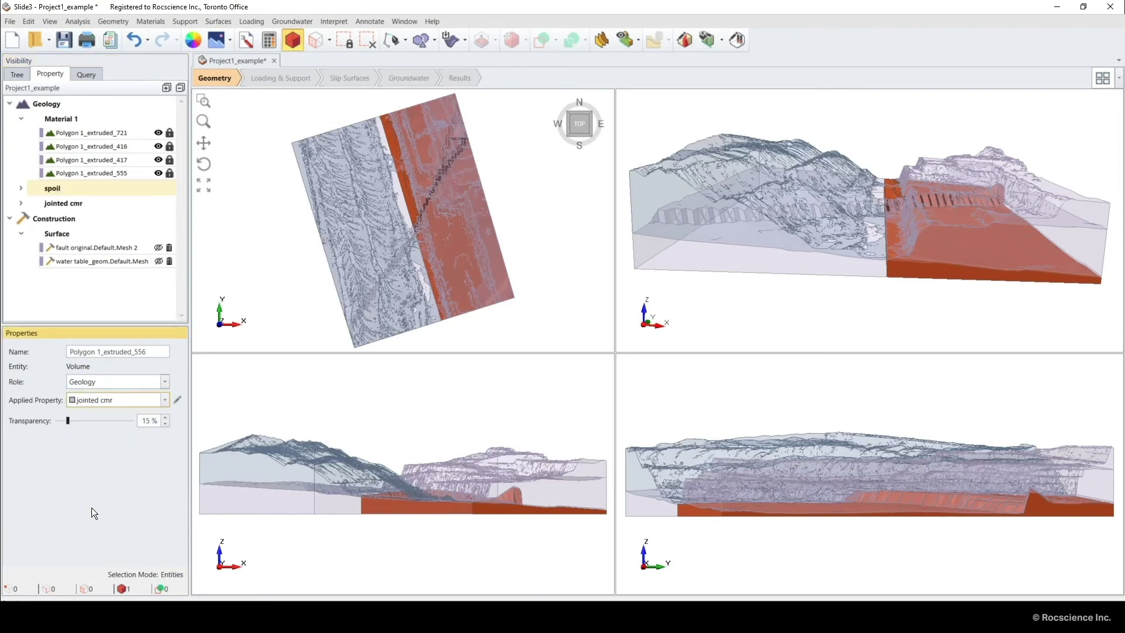
Using a cutting plane, assign jointed cmr to the base volume beneath the spoil and the large volume above the thin seam
click(708, 40)
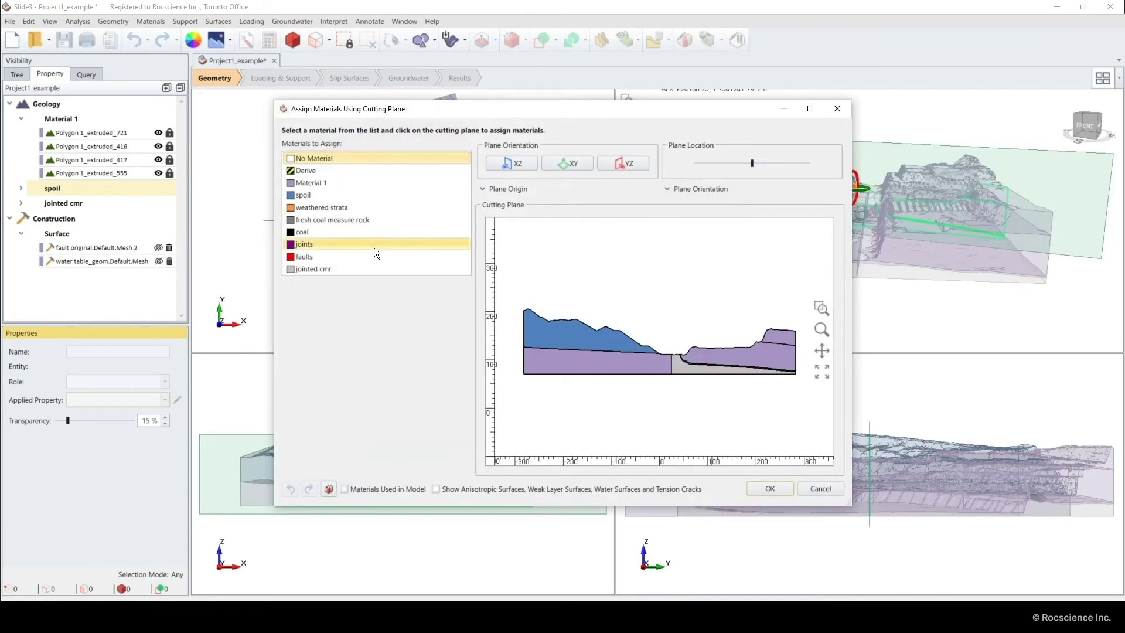
click(370, 266)
click(546, 366)
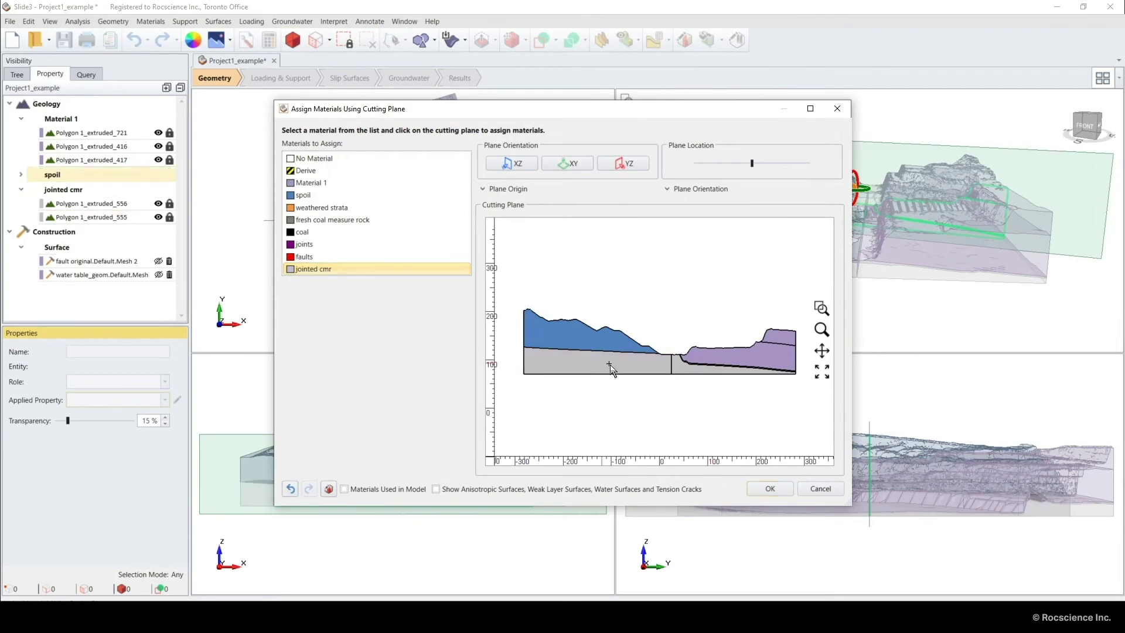
click(754, 360)
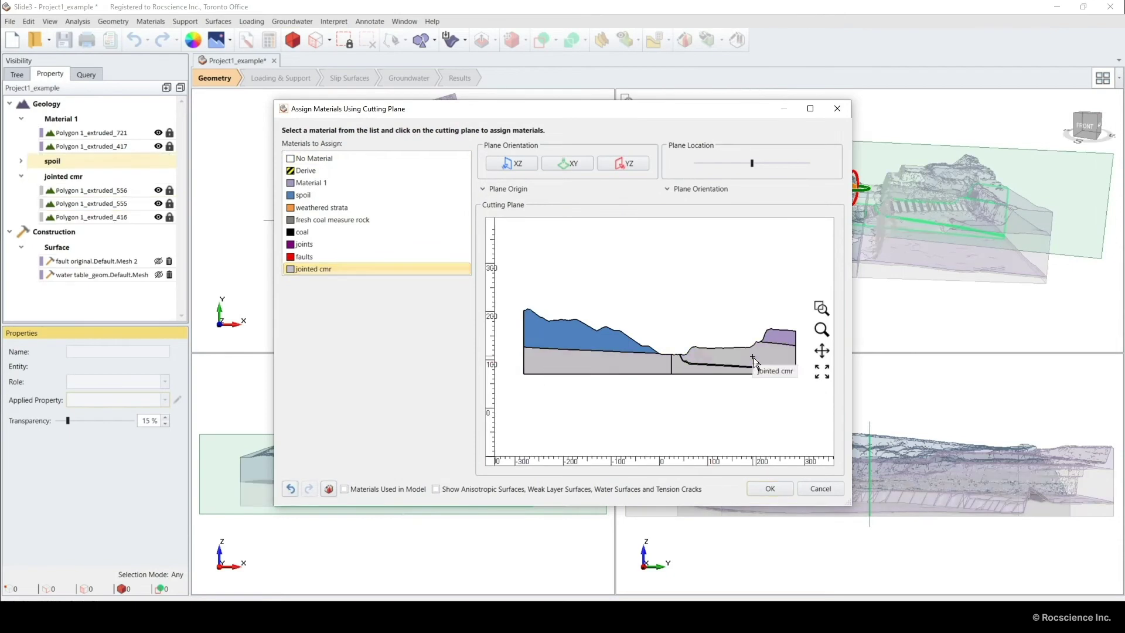
Assign coal to the thin seam and weathered strata to the top bench volume, and accept the cutting-plane assignments
click(366, 233)
scroll(762, 370, up, 8)
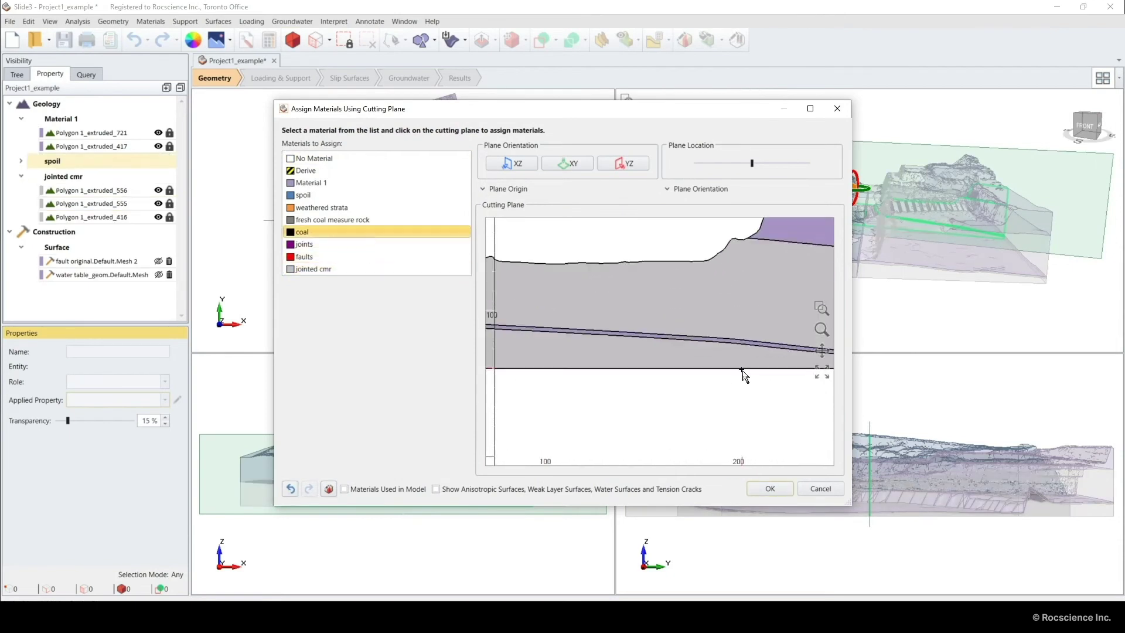
click(726, 338)
scroll(749, 319, down, 8)
click(407, 209)
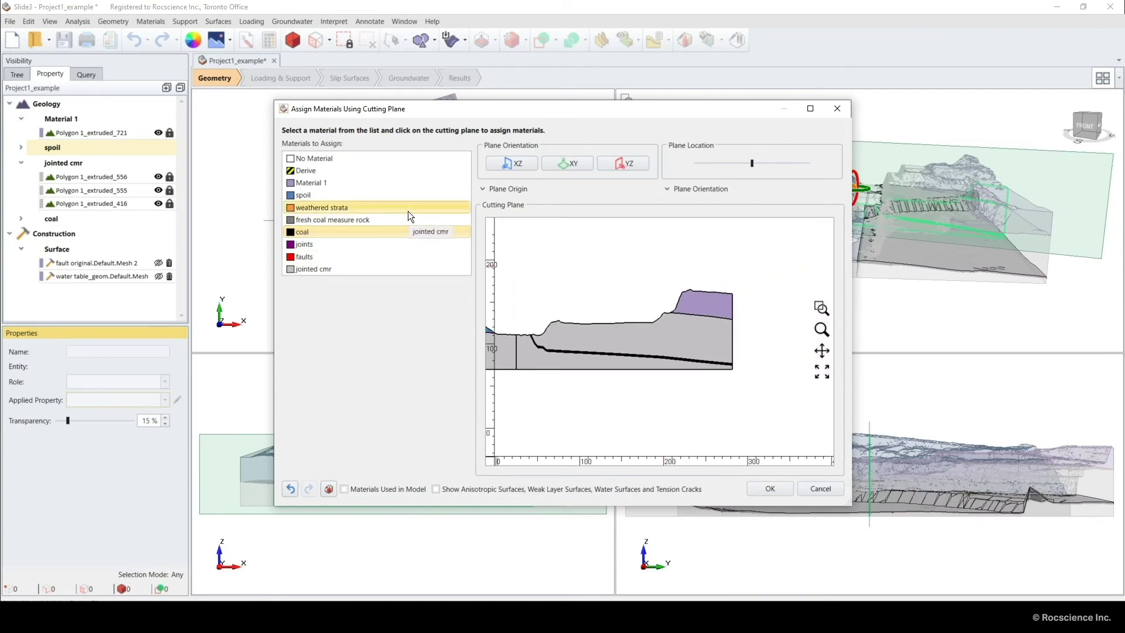
click(698, 310)
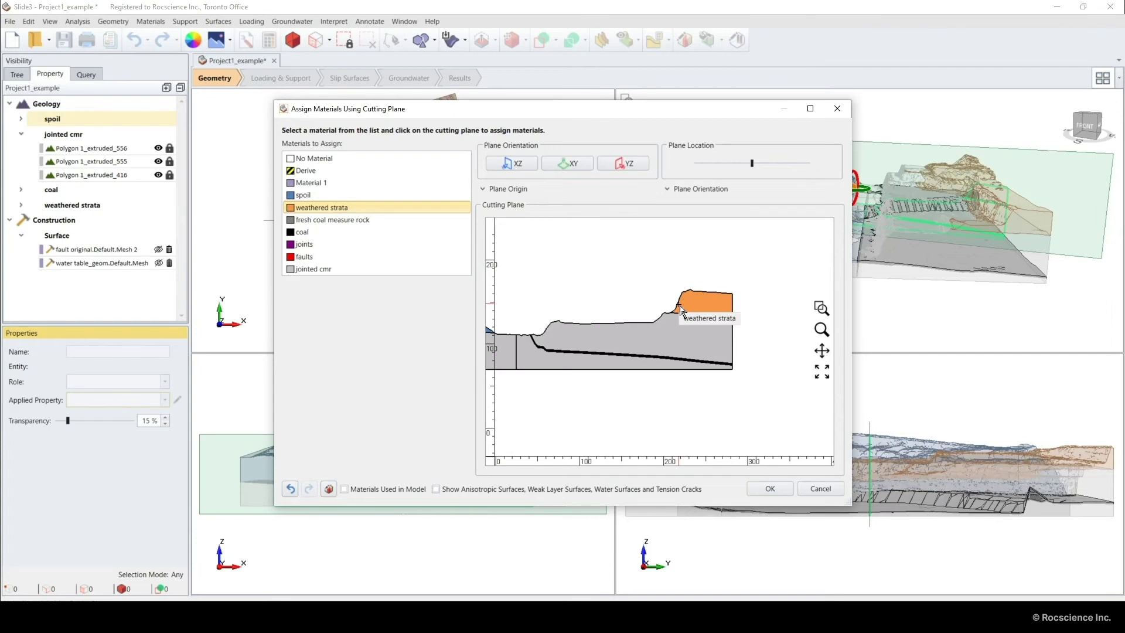
middle_drag(577, 377, 691, 375)
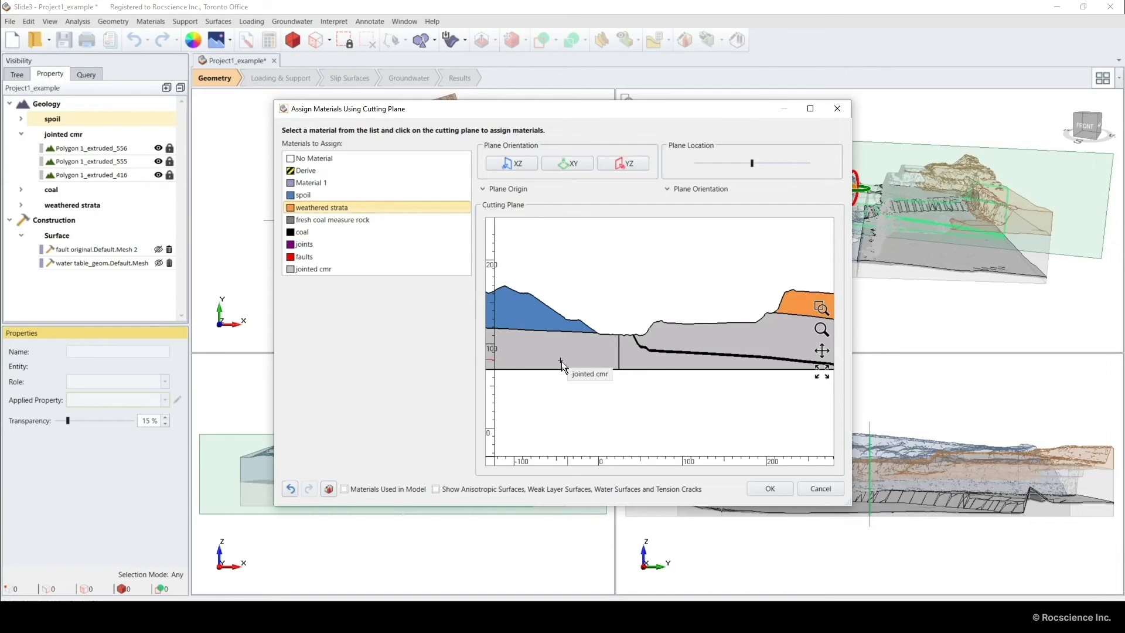
click(770, 488)
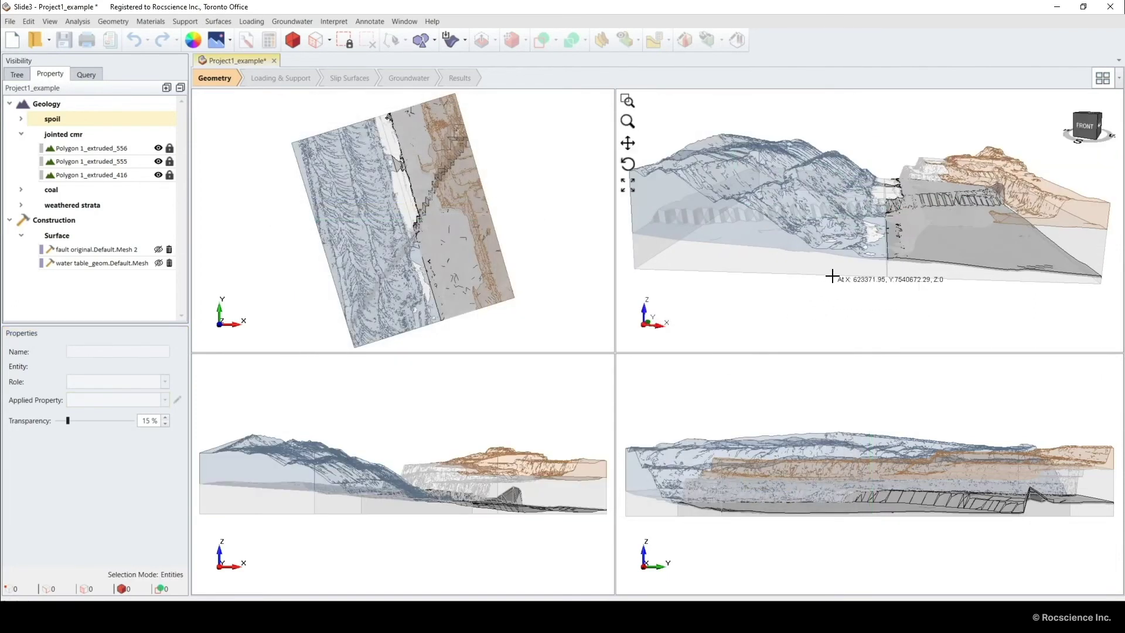
Union the two jointed cmr base volumes, Polygon 1_extruded_555 and Polygon 1_extruded_556
click(850, 271)
ctrl+click(898, 273)
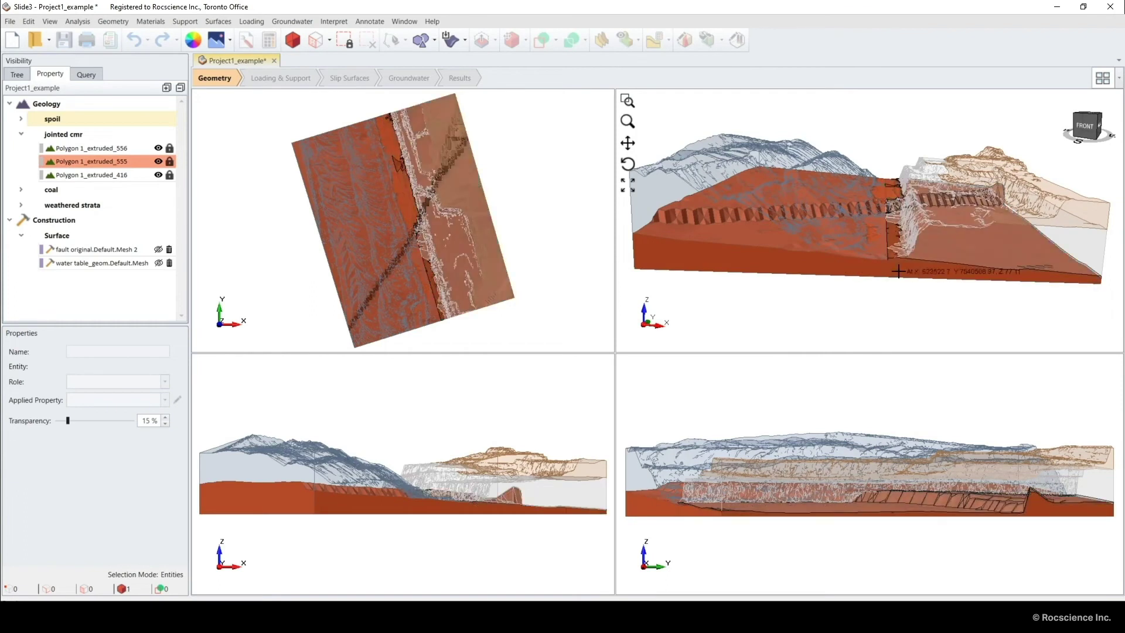
click(112, 22)
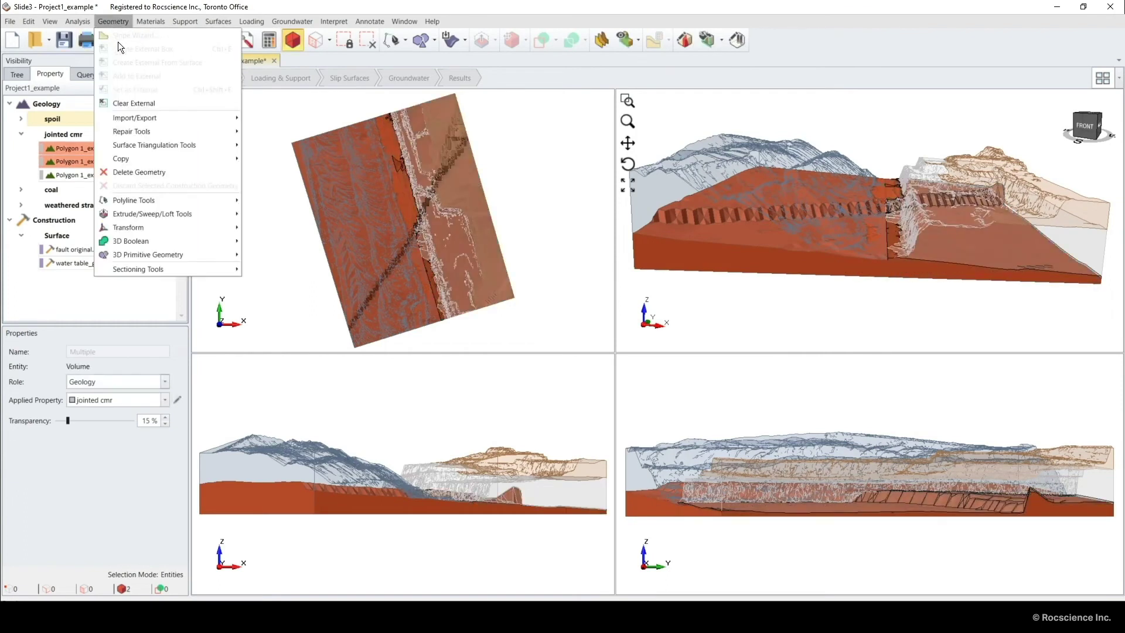
mouse_move(154, 240)
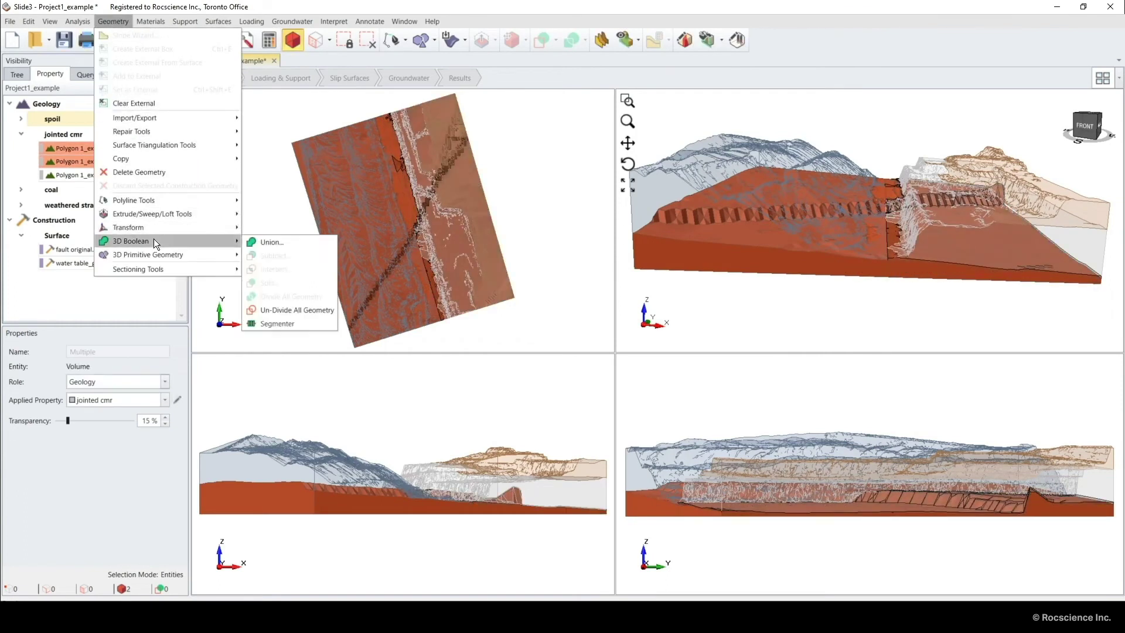
click(258, 242)
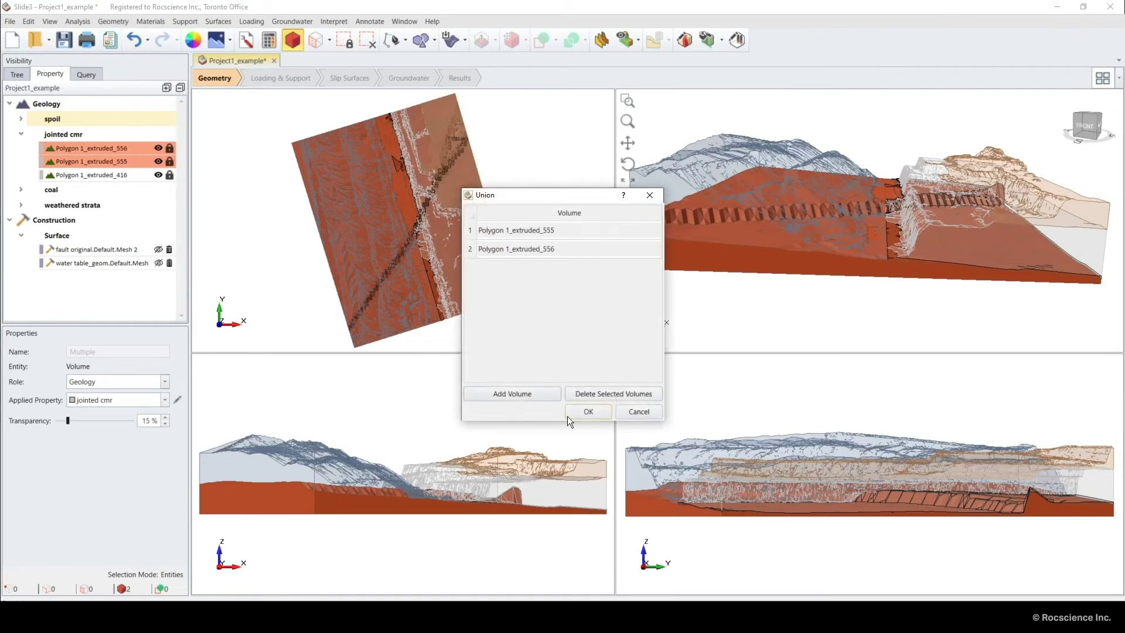
click(582, 415)
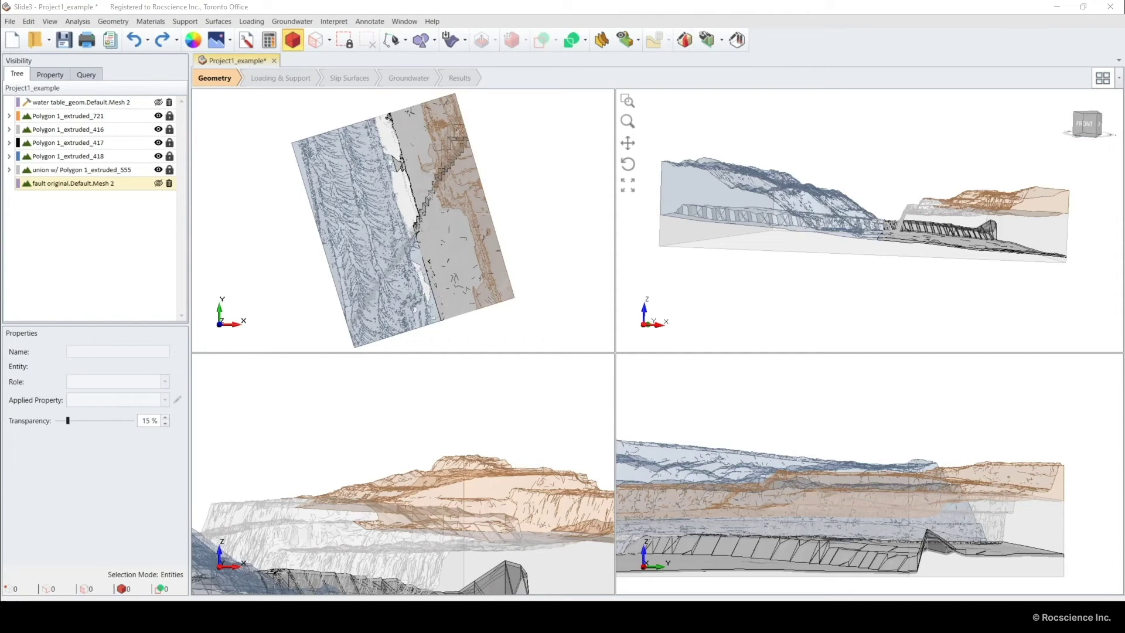
Hide all five geology volumes, show only the fault original.Default.Mesh 2 surface, and enlarge its 3D view
click(276, 250)
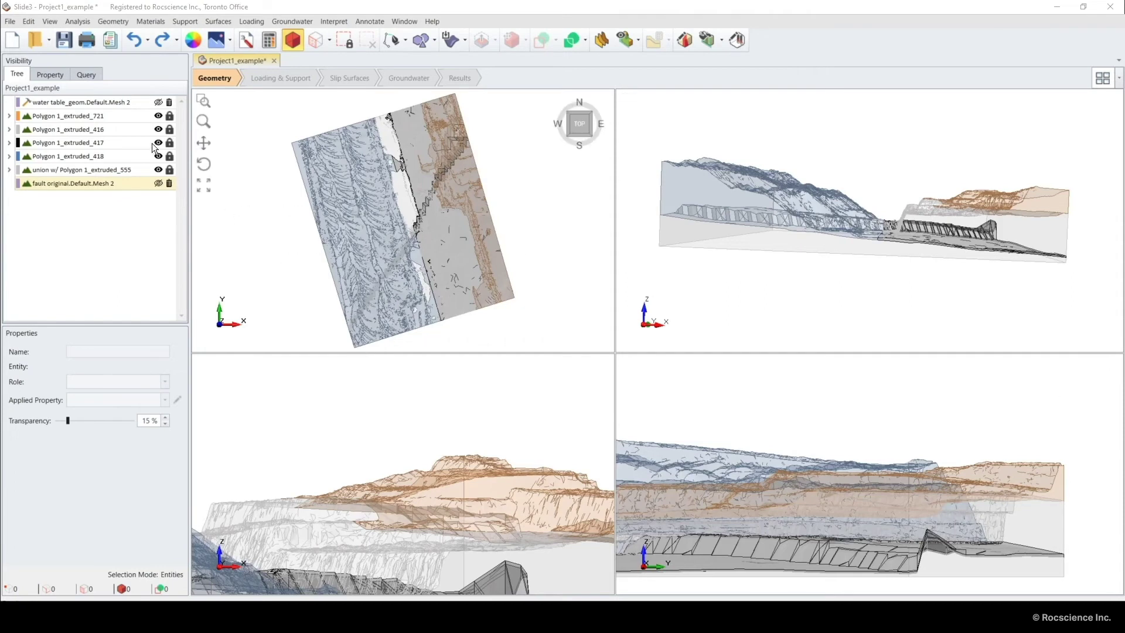
click(115, 116)
shift+click(97, 168)
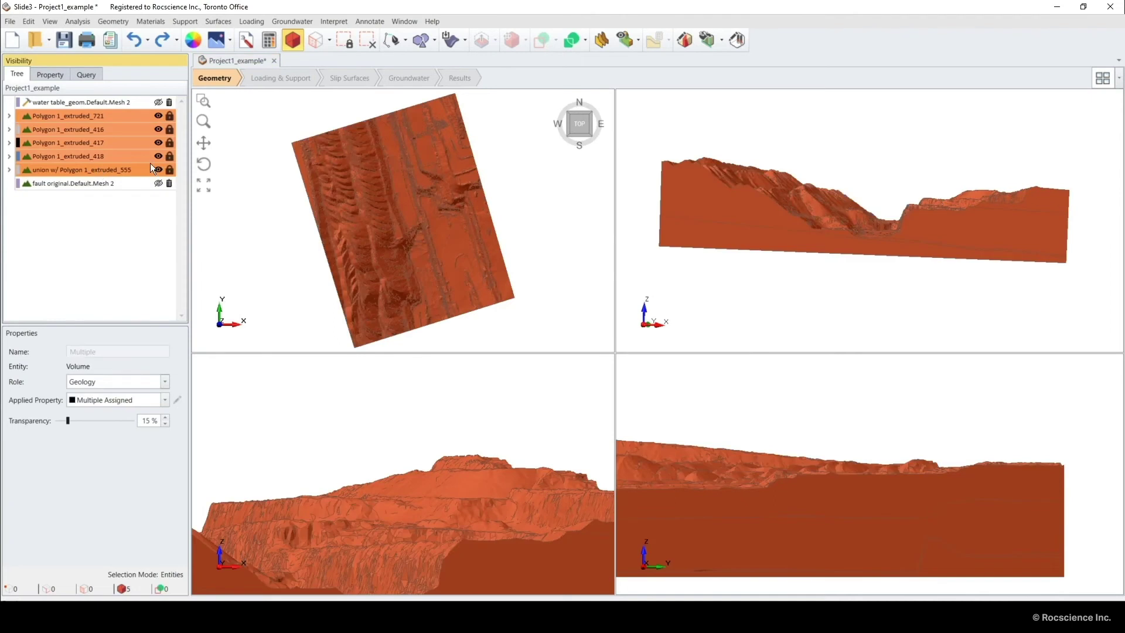
click(157, 167)
click(157, 184)
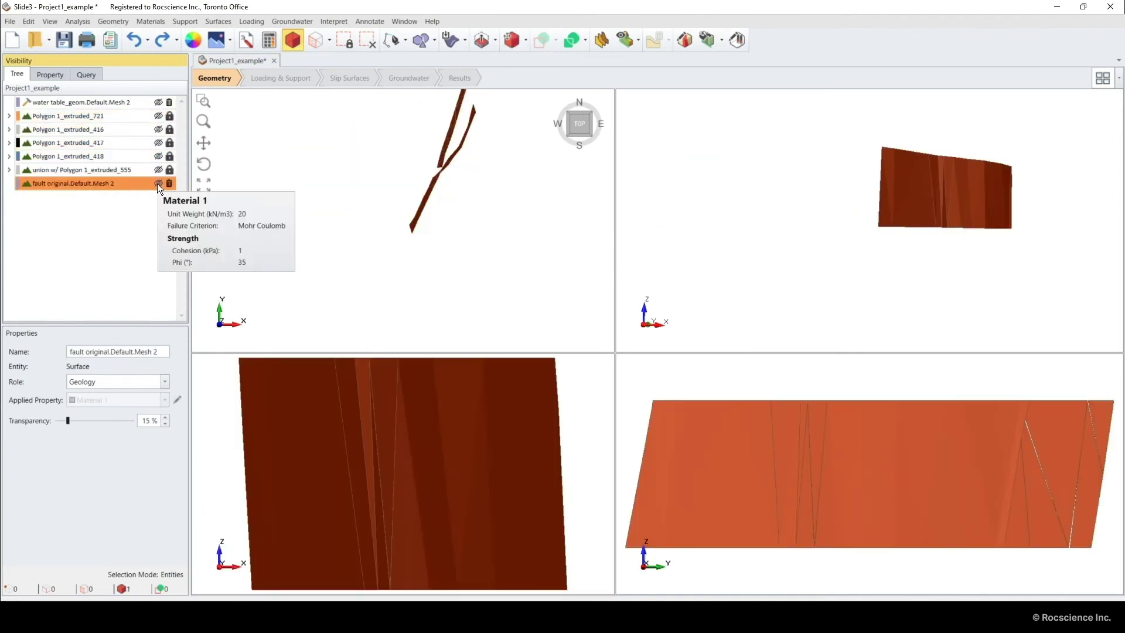
click(734, 219)
middle_drag(883, 213, 1001, 260)
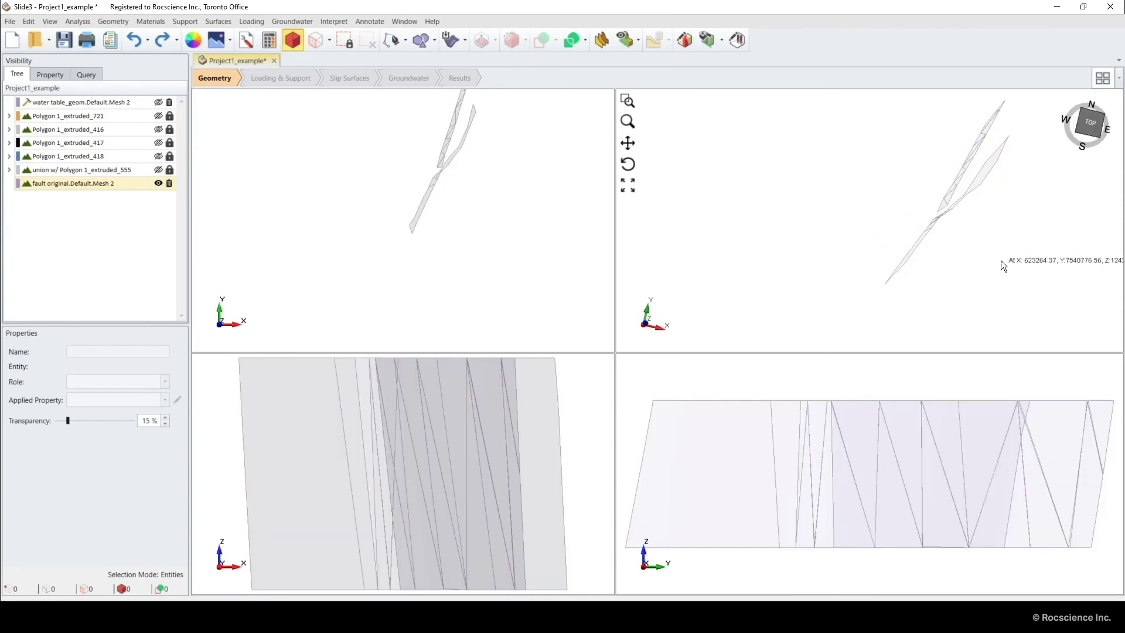
double_click(1000, 260)
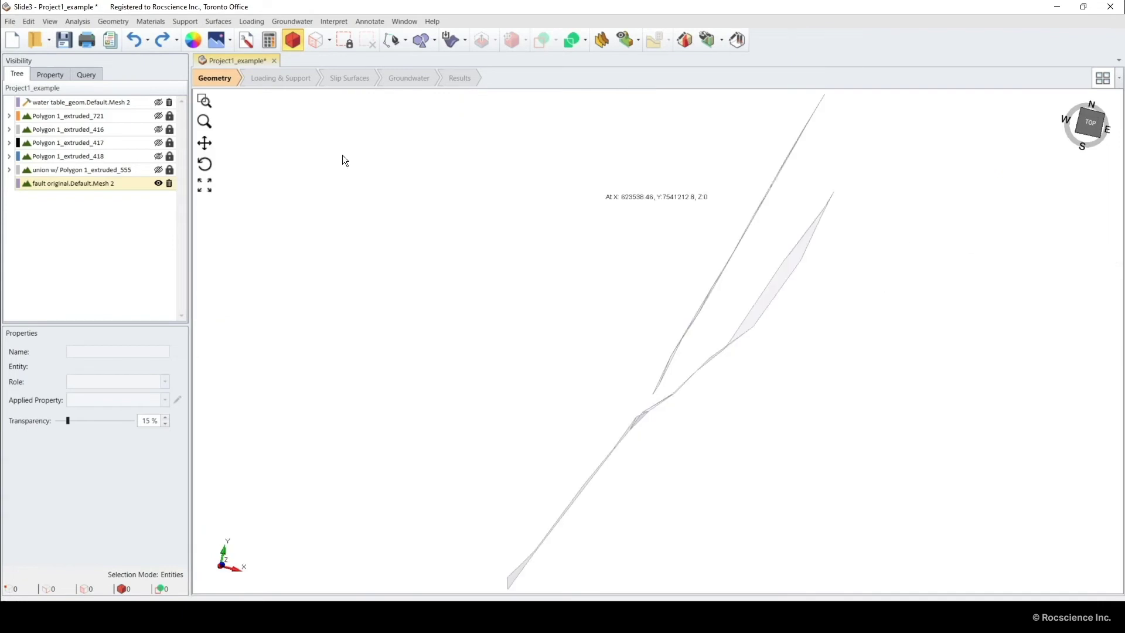
Split the fault original.Default.Mesh 2 surface into separate pieces with Ungroup Non-Manifold
click(98, 182)
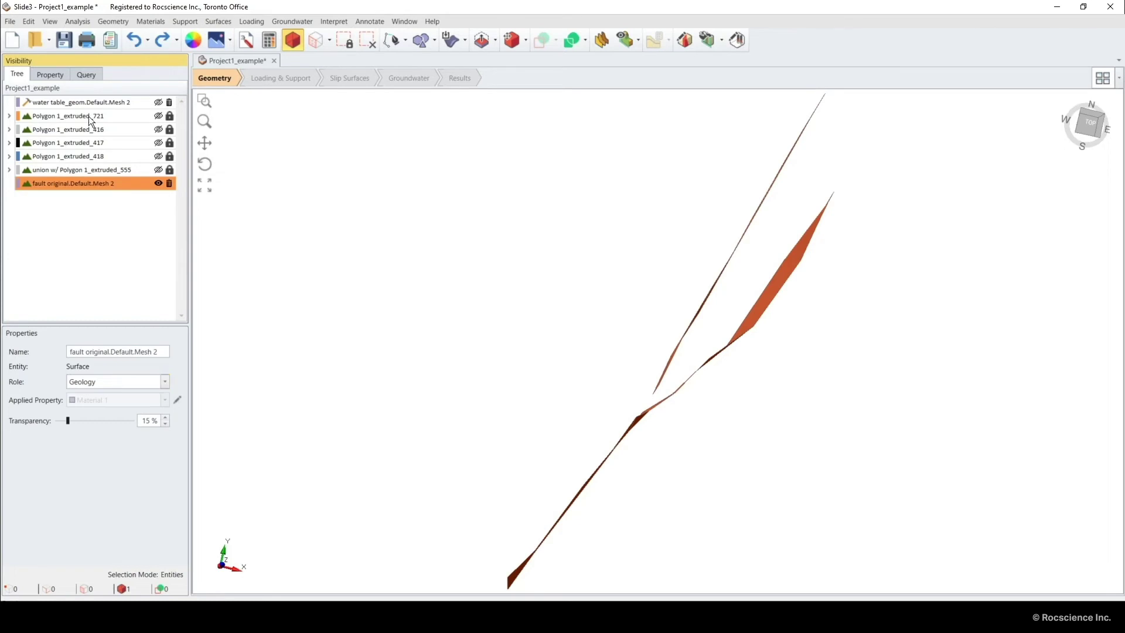
click(120, 23)
mouse_move(144, 145)
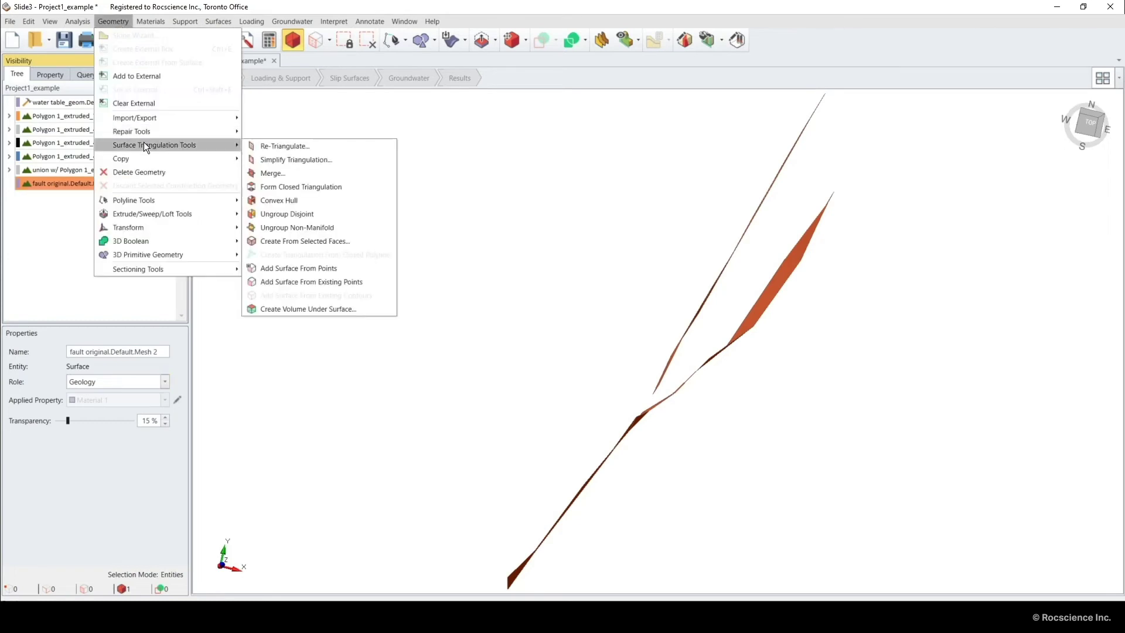
click(289, 230)
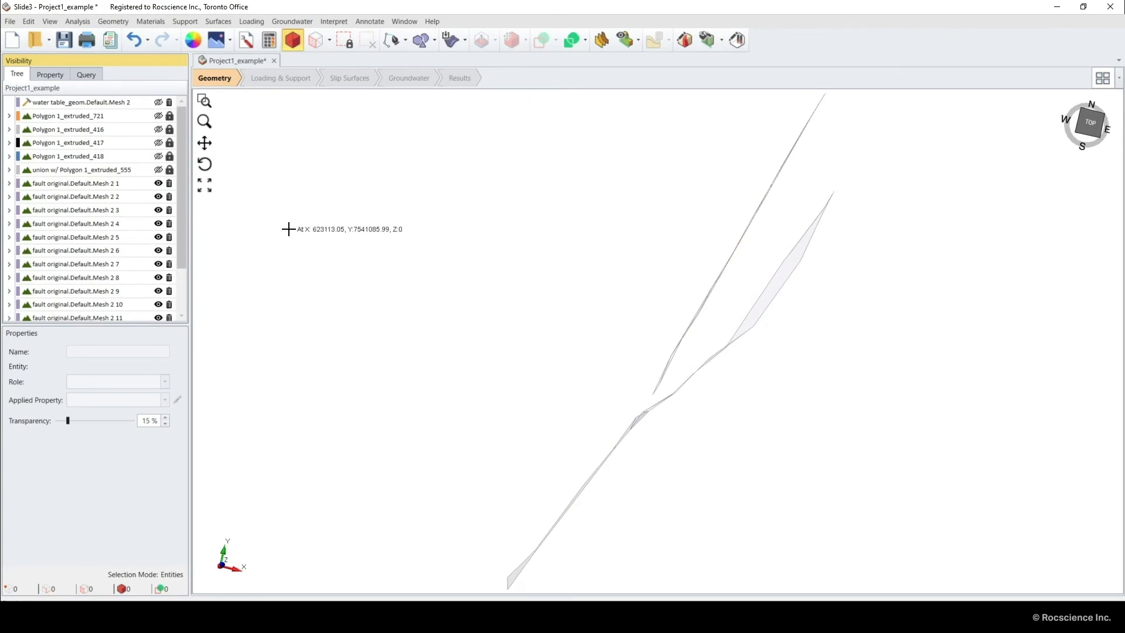
Examine the ungrouped fault pieces, from fault original.Default.Mesh 2 1 through 2 15, in the 3D view
drag(405, 316, 399, 283)
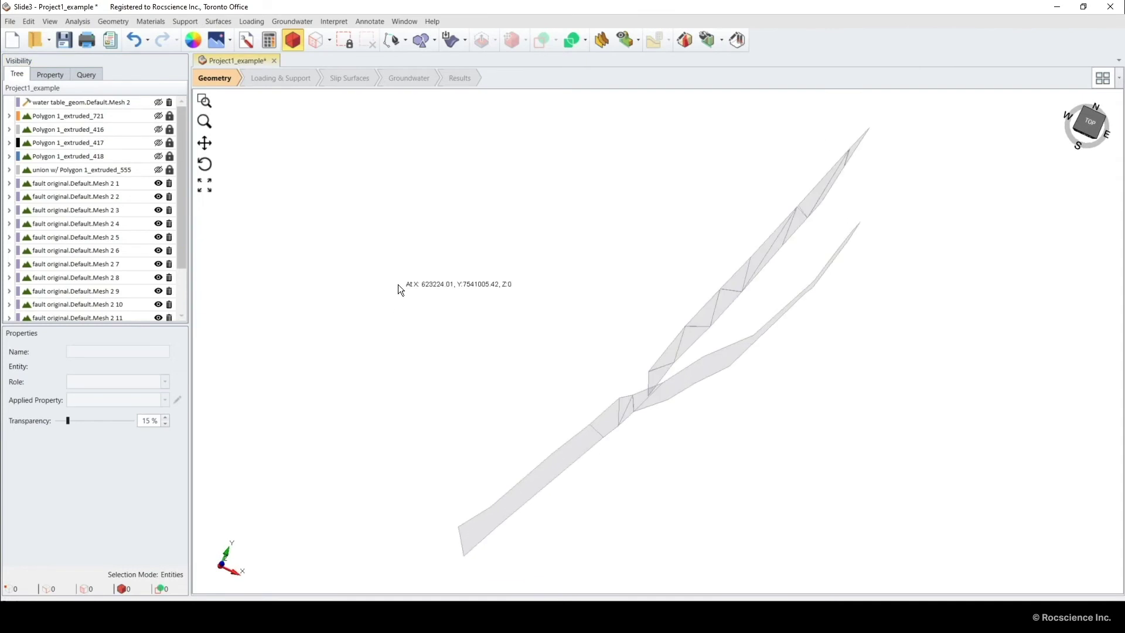
click(115, 183)
scroll(135, 285, down, 2)
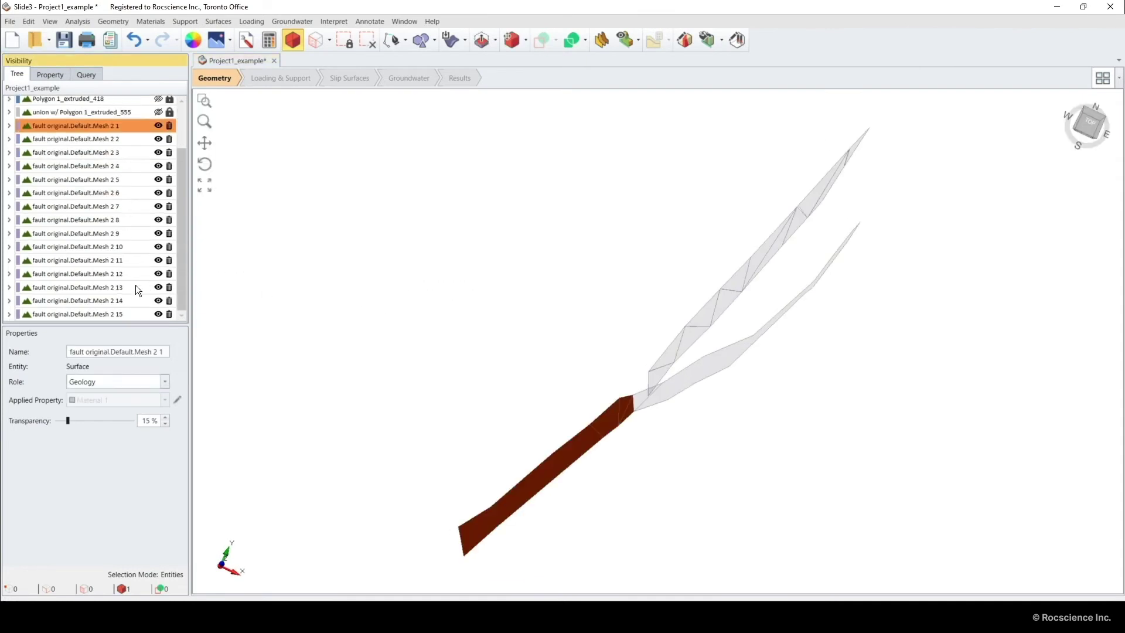
shift+click(127, 313)
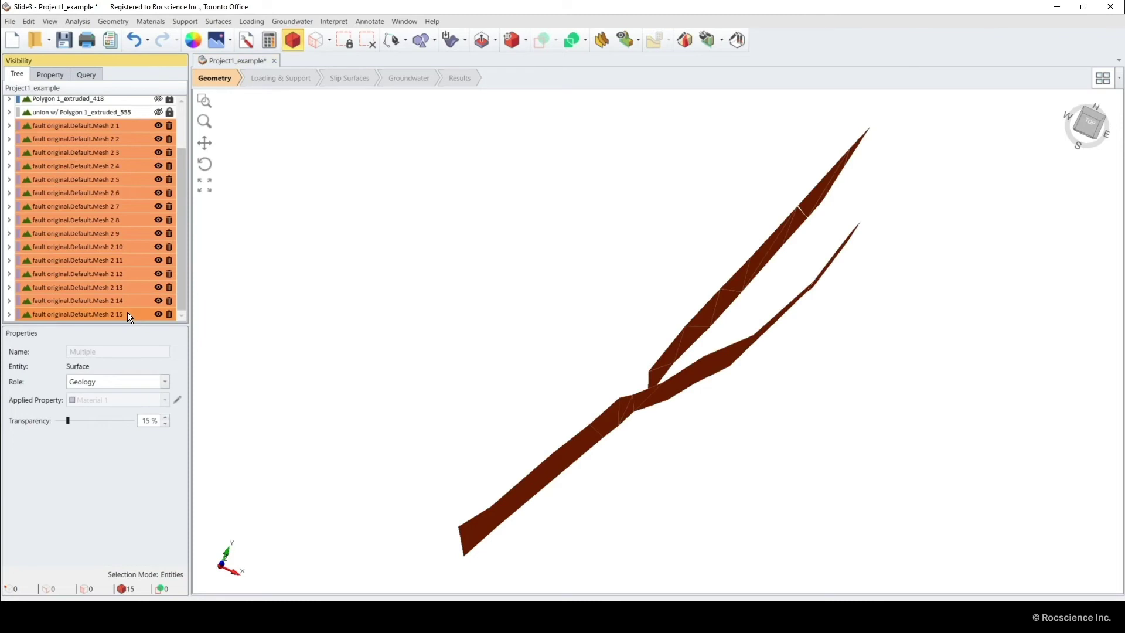
middle_drag(489, 309, 553, 303)
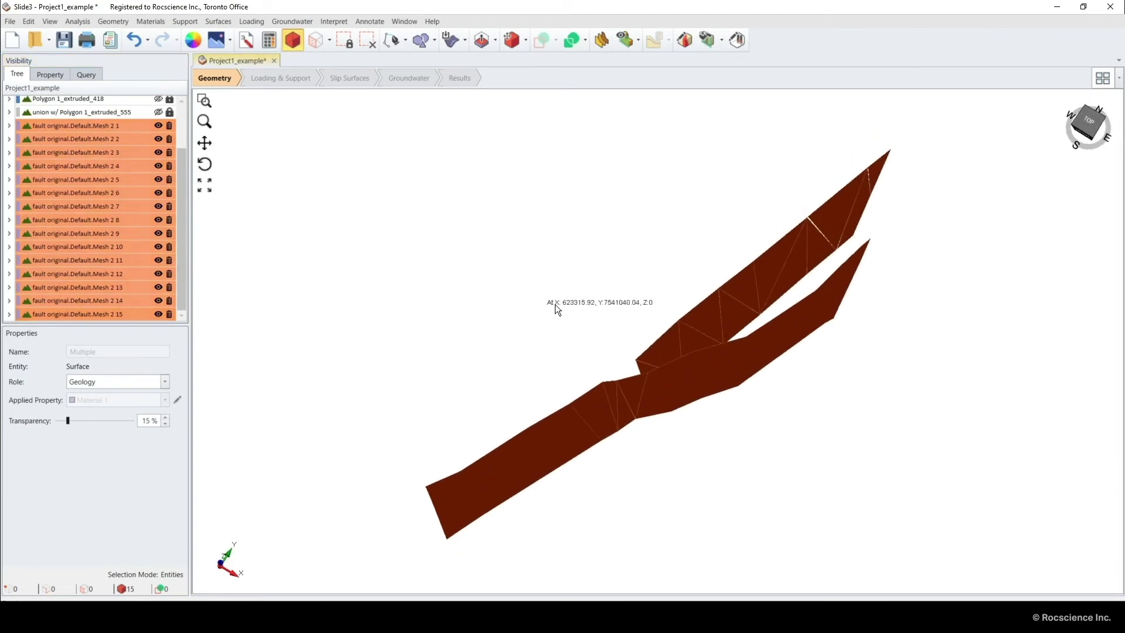
click(556, 304)
Merge the twelve fault pieces of the upper branch, Mesh 2 3, 2 4 and 2 6 through 2 15, with a custom 5 m intersect tolerance
click(640, 365)
ctrl+click(659, 355)
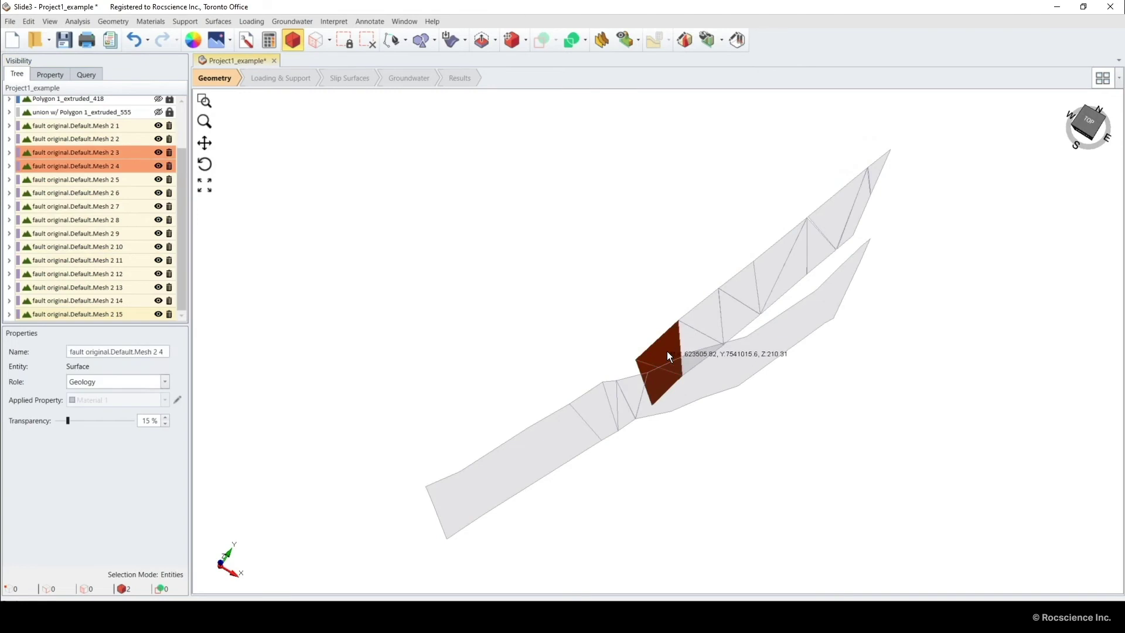
ctrl+click(691, 346)
ctrl+click(709, 308)
ctrl+click(736, 311)
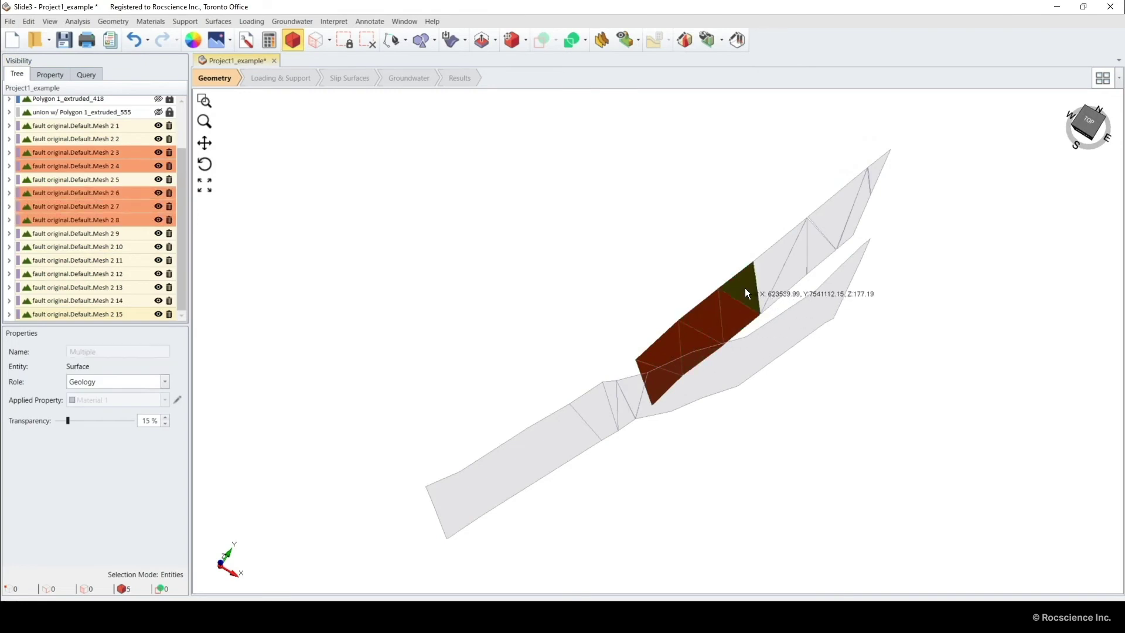
ctrl+click(757, 284)
ctrl+click(768, 266)
ctrl+click(795, 269)
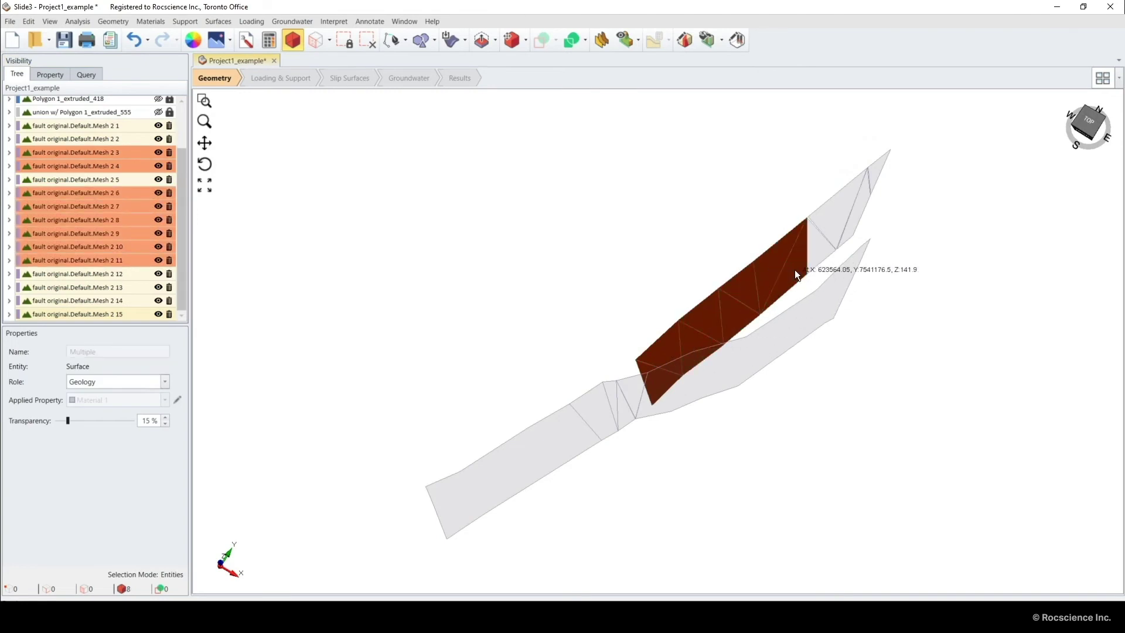
ctrl+click(818, 255)
ctrl+click(826, 220)
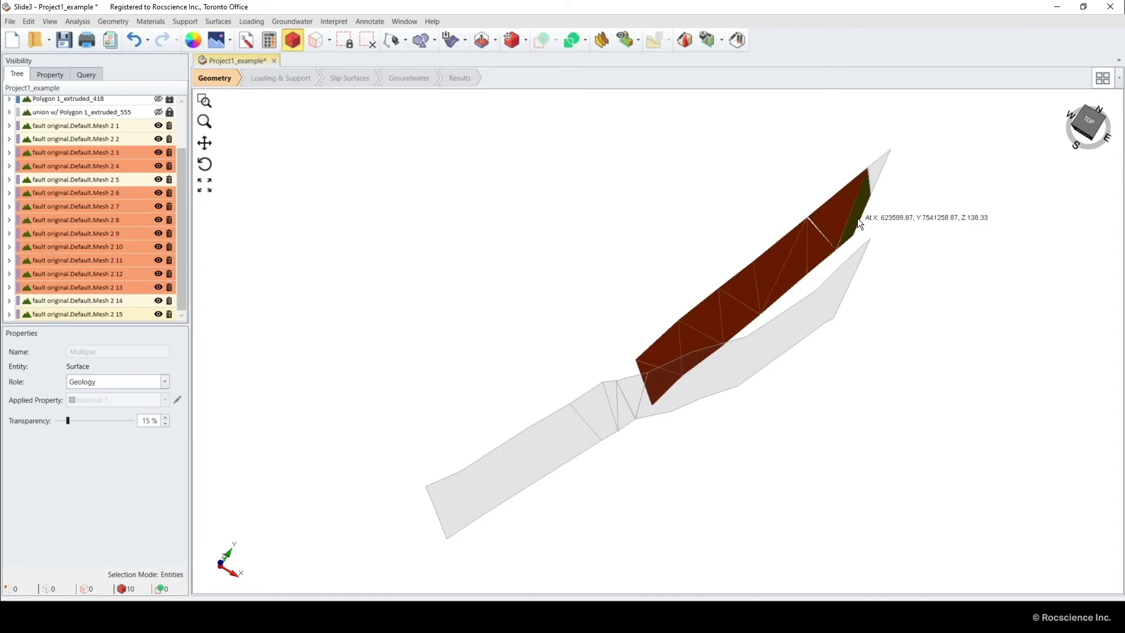
ctrl+click(857, 218)
ctrl+click(872, 184)
scroll(855, 198, up, 5)
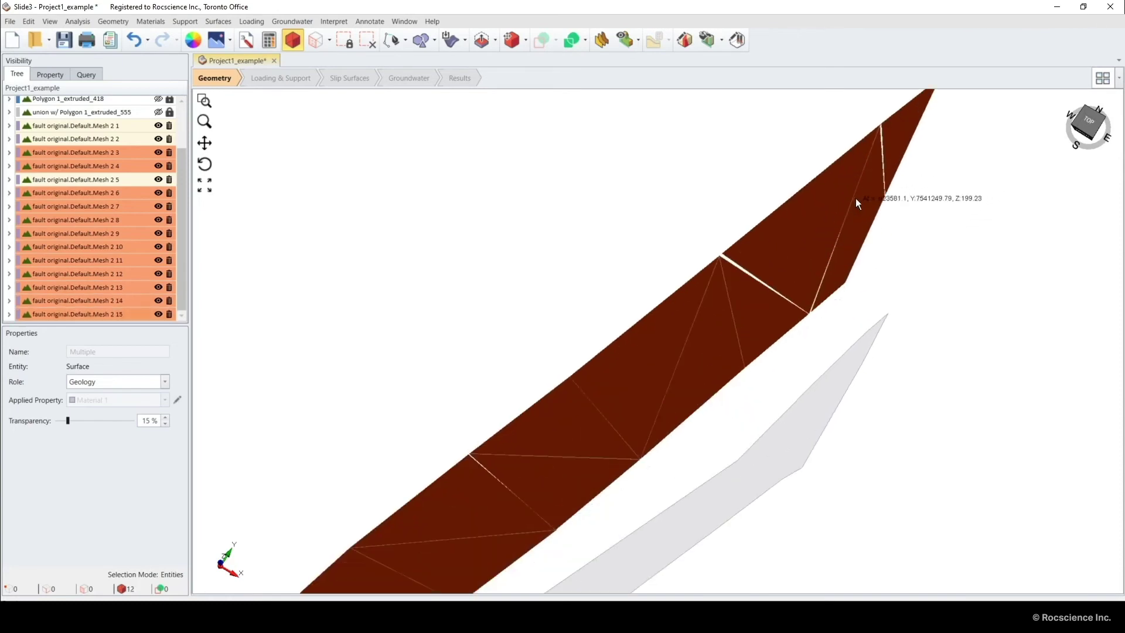
click(121, 18)
mouse_move(149, 146)
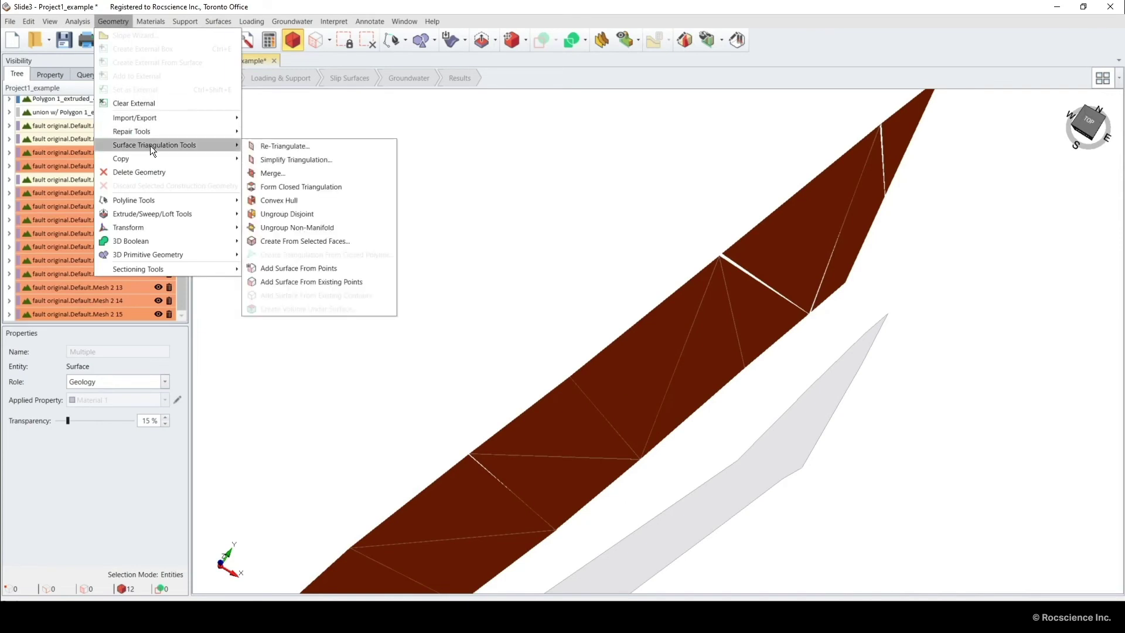
click(285, 173)
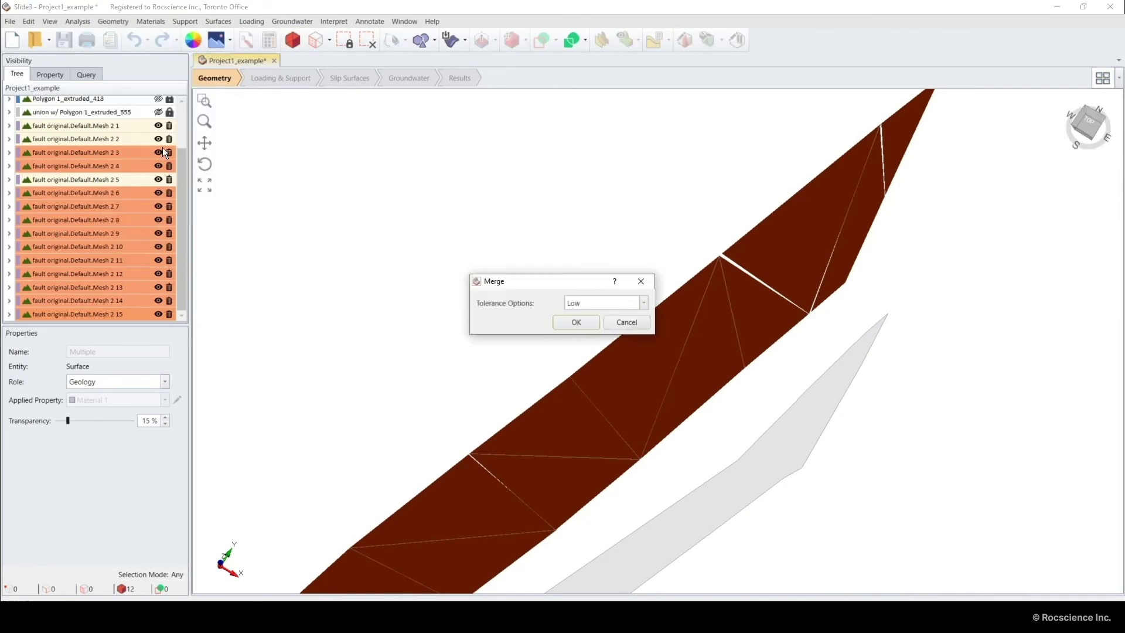
click(593, 307)
click(592, 349)
double_click(630, 322)
text(5)
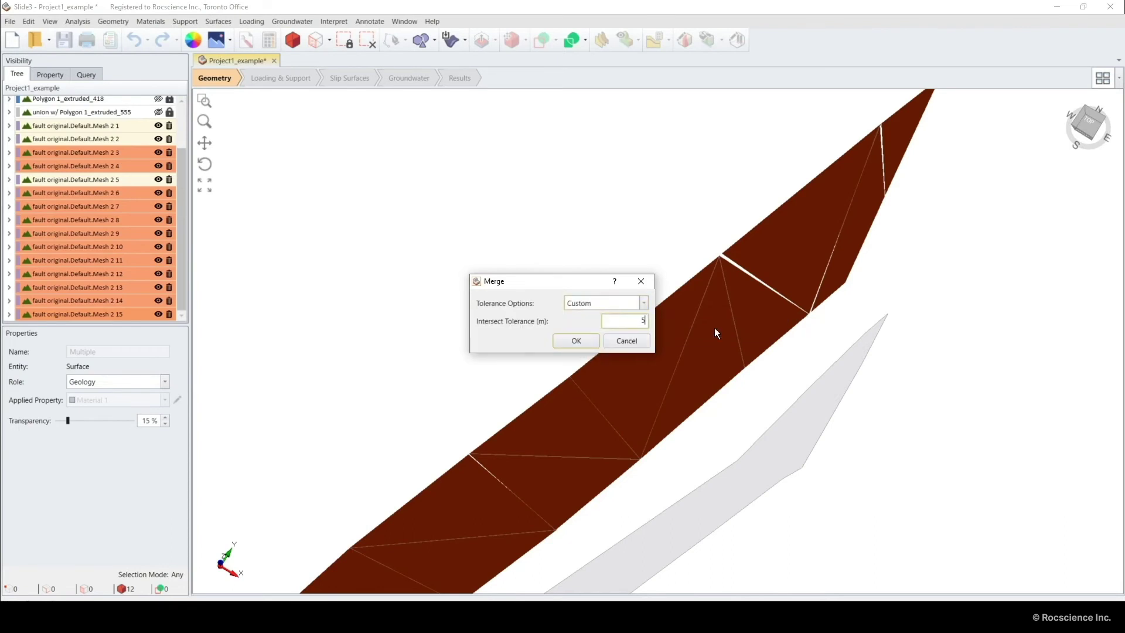
click(575, 340)
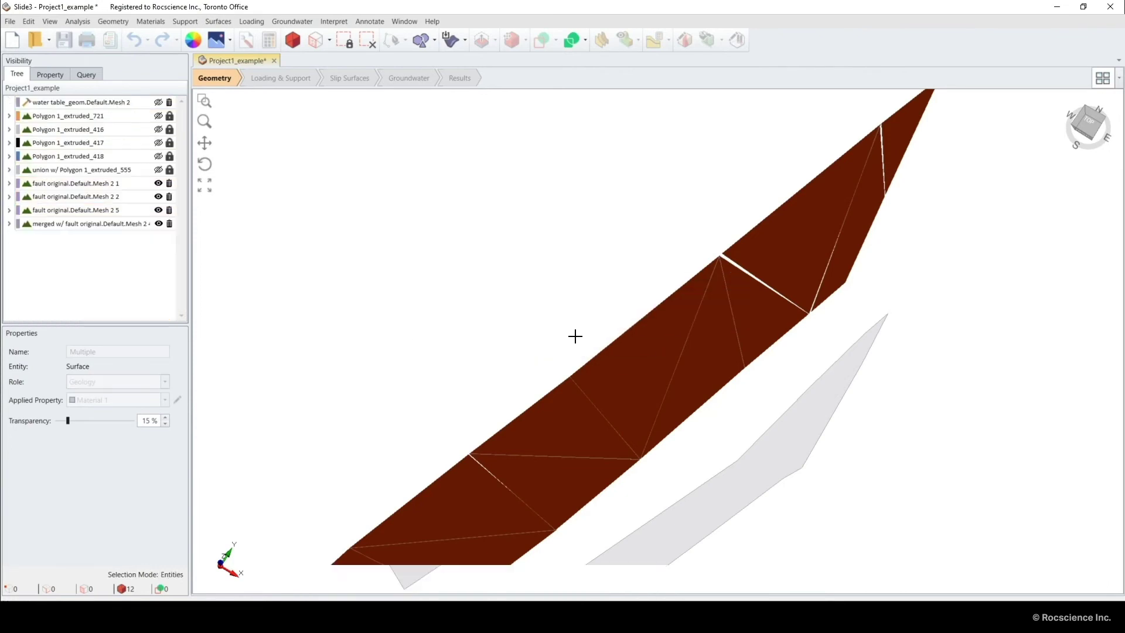
click(724, 339)
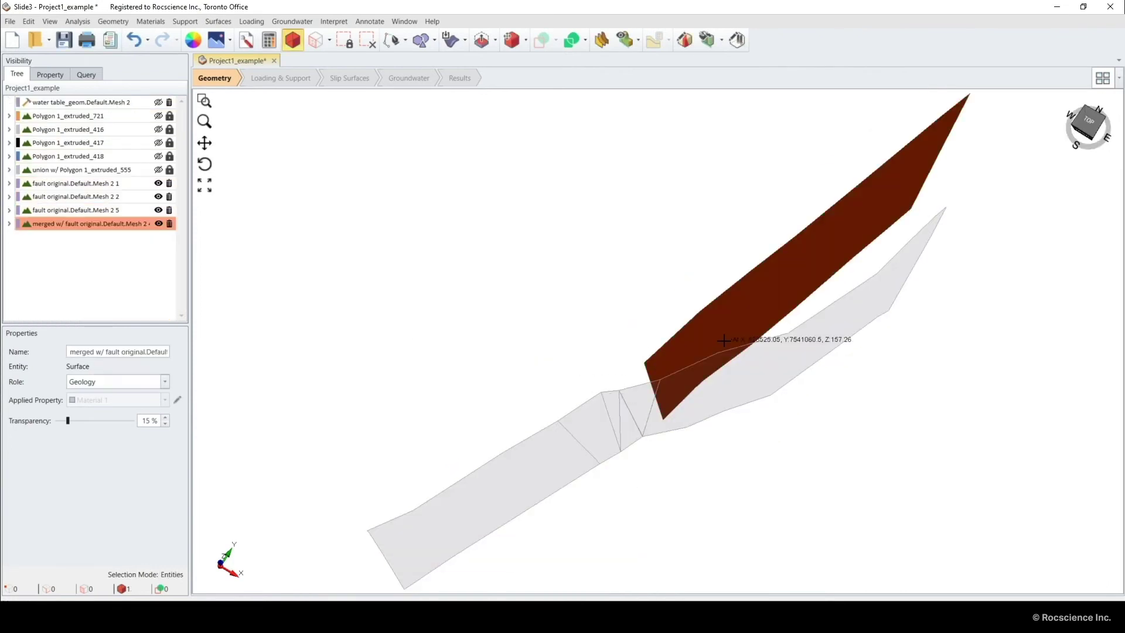
Merge the remaining fault pieces Mesh 2 1, 2 2 and 2 5 using a custom intersect tolerance
click(678, 413)
ctrl+click(638, 417)
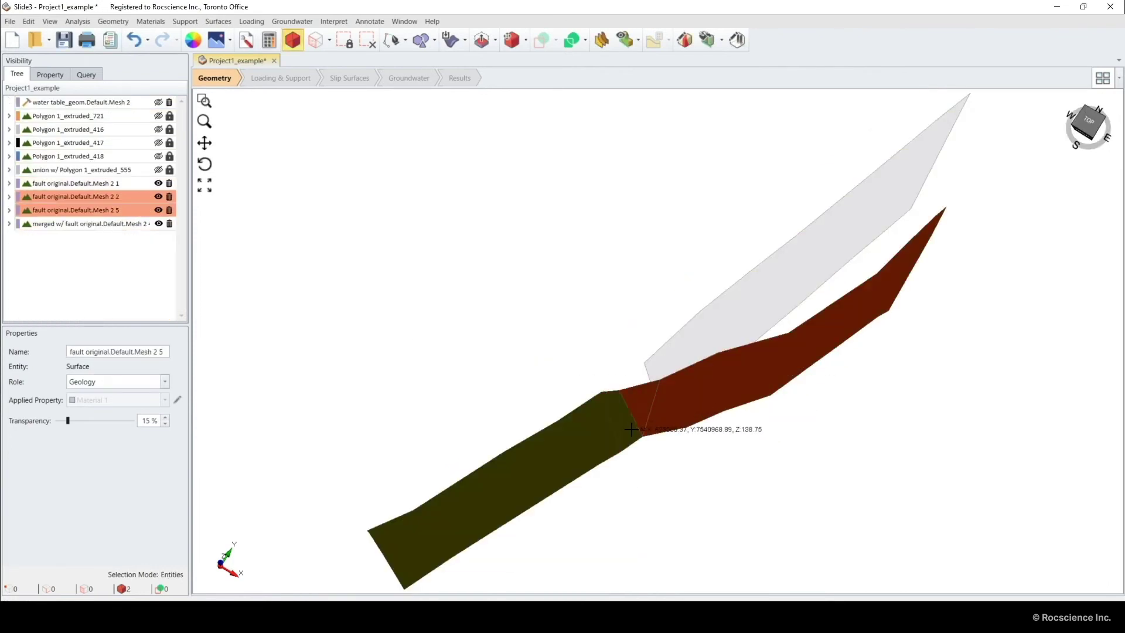
ctrl+click(631, 429)
click(122, 23)
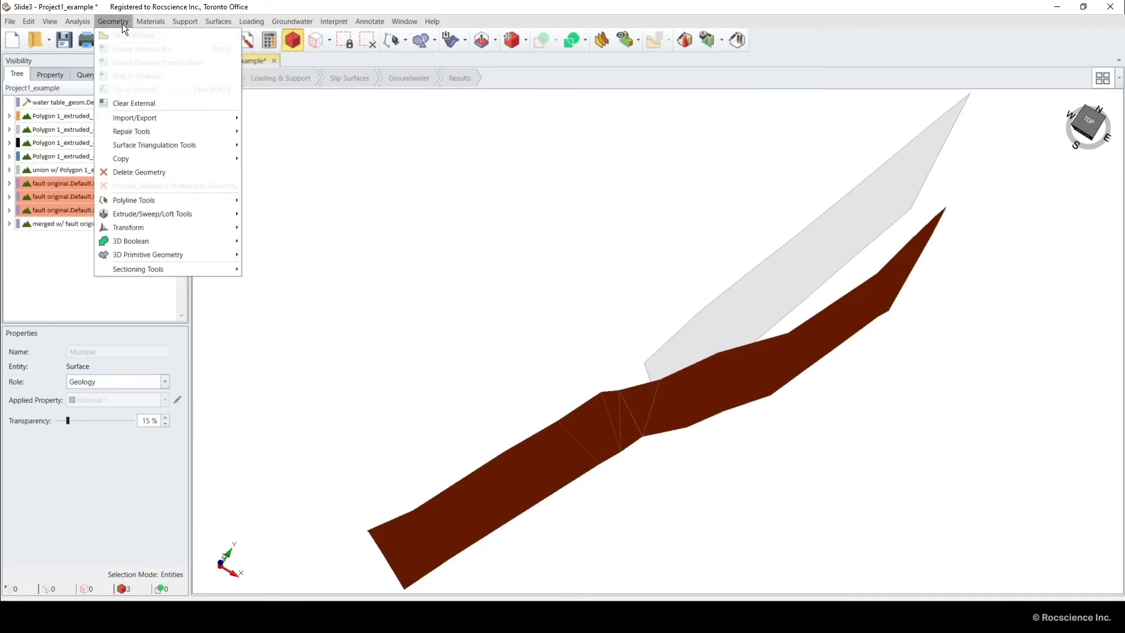
mouse_move(163, 144)
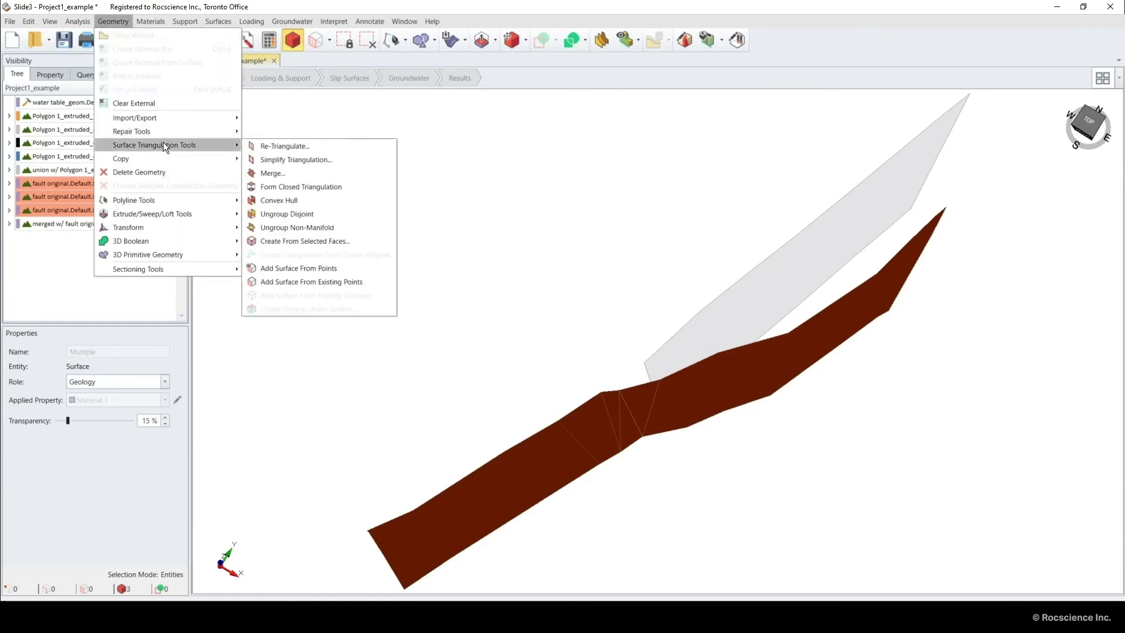
click(297, 172)
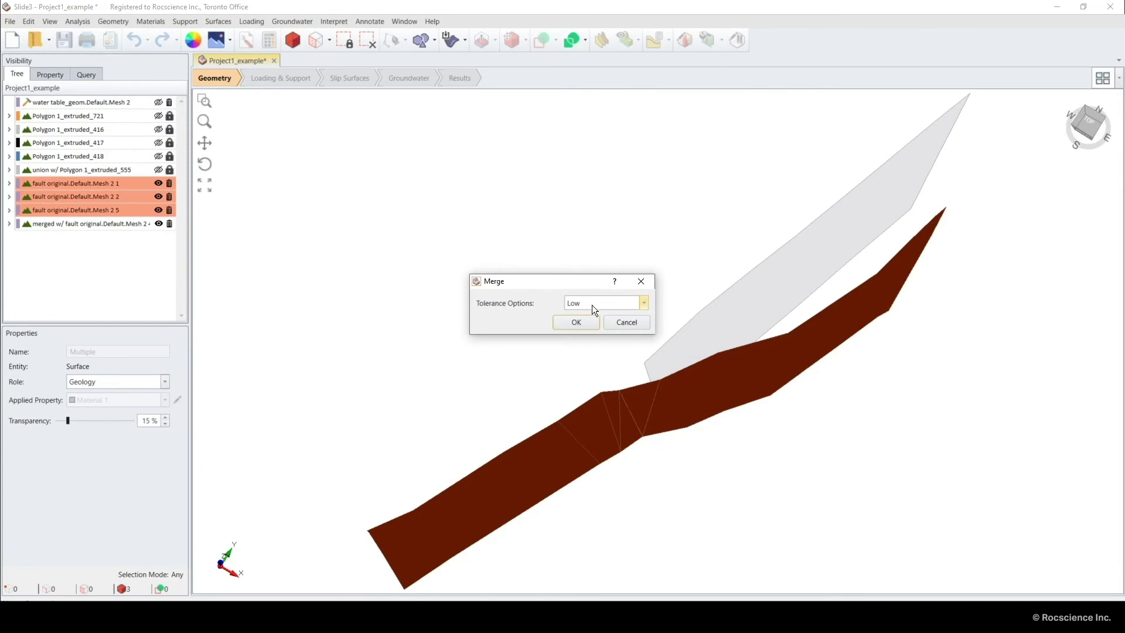
click(591, 304)
click(592, 349)
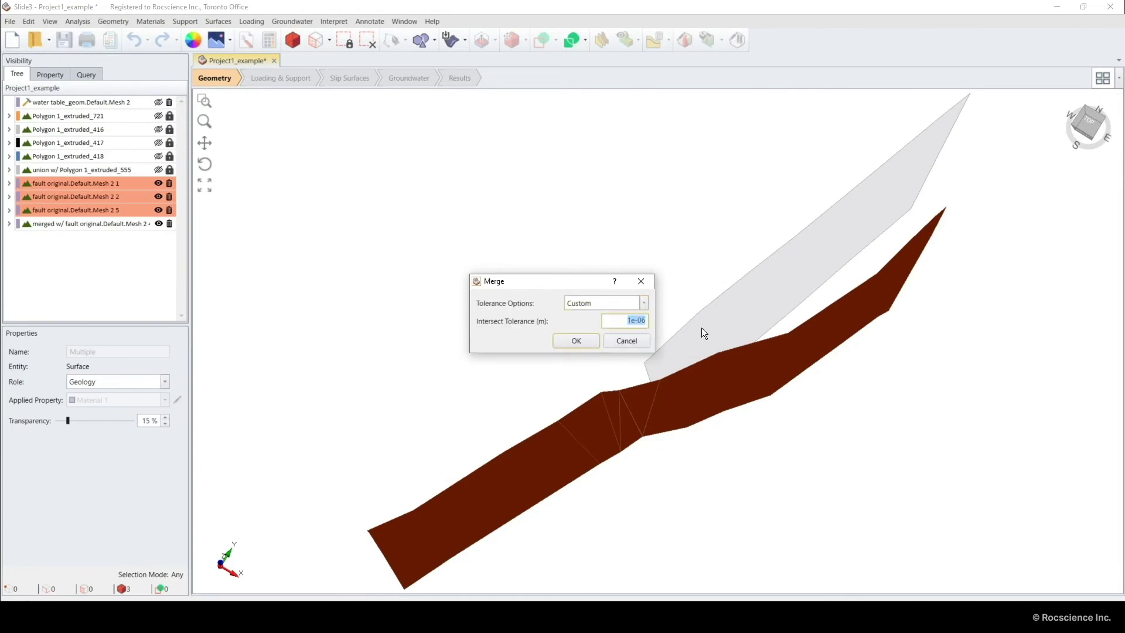
key(BackSpace)
click(576, 340)
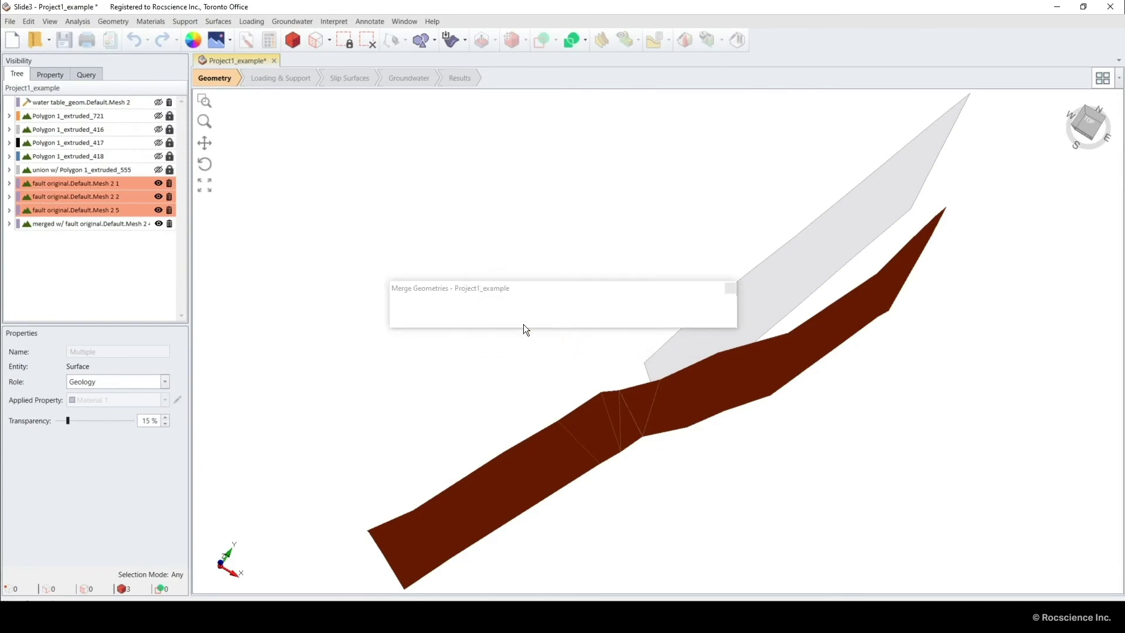
click(88, 183)
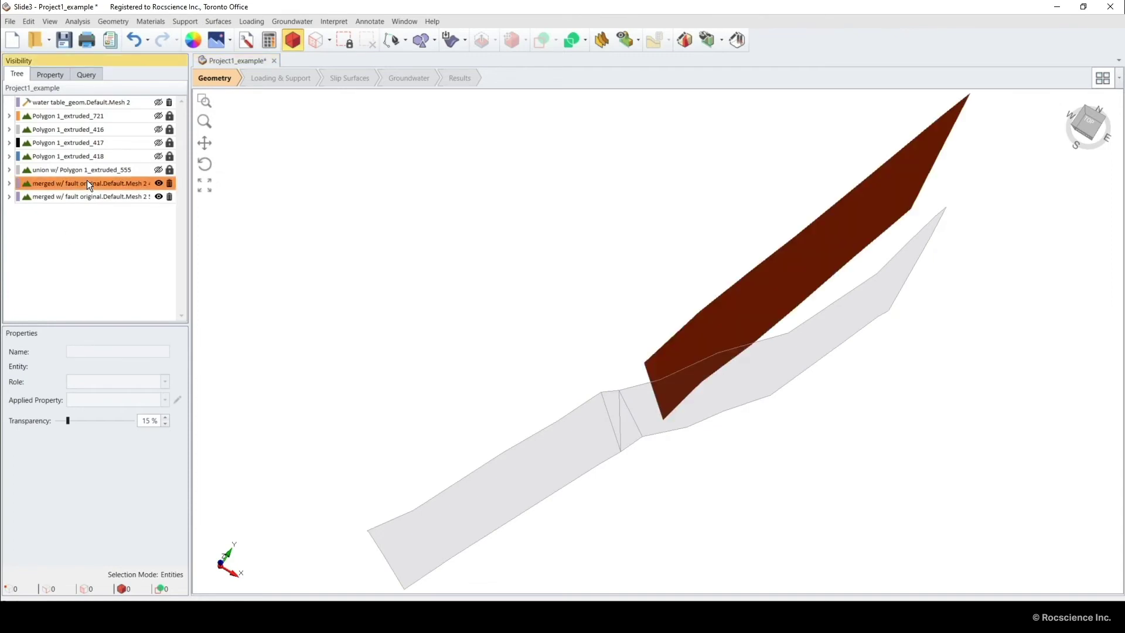
ctrl+click(90, 197)
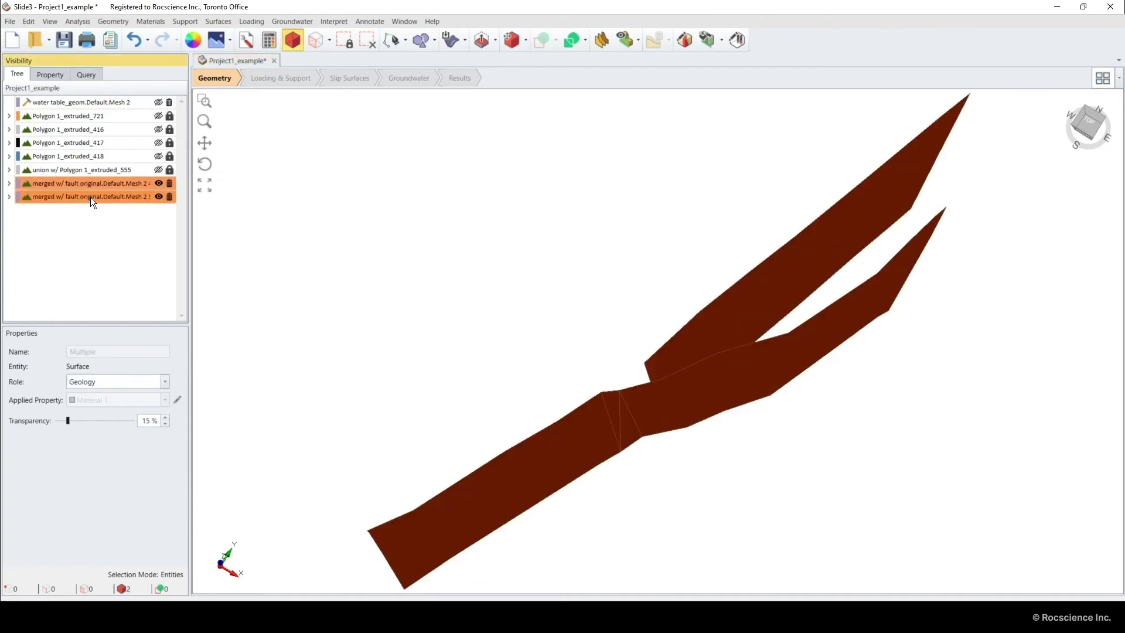
click(313, 219)
Add a weak layer named Fault1 with the faults material on the merged upper-branch surface, Mesh 2 4
click(129, 184)
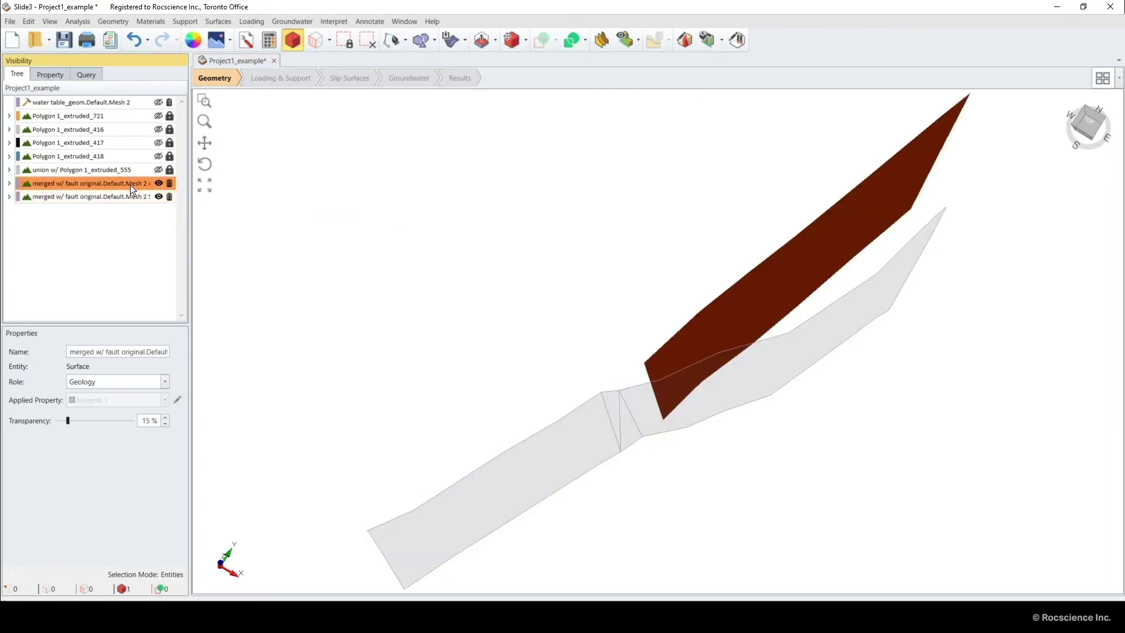
click(153, 22)
mouse_move(161, 92)
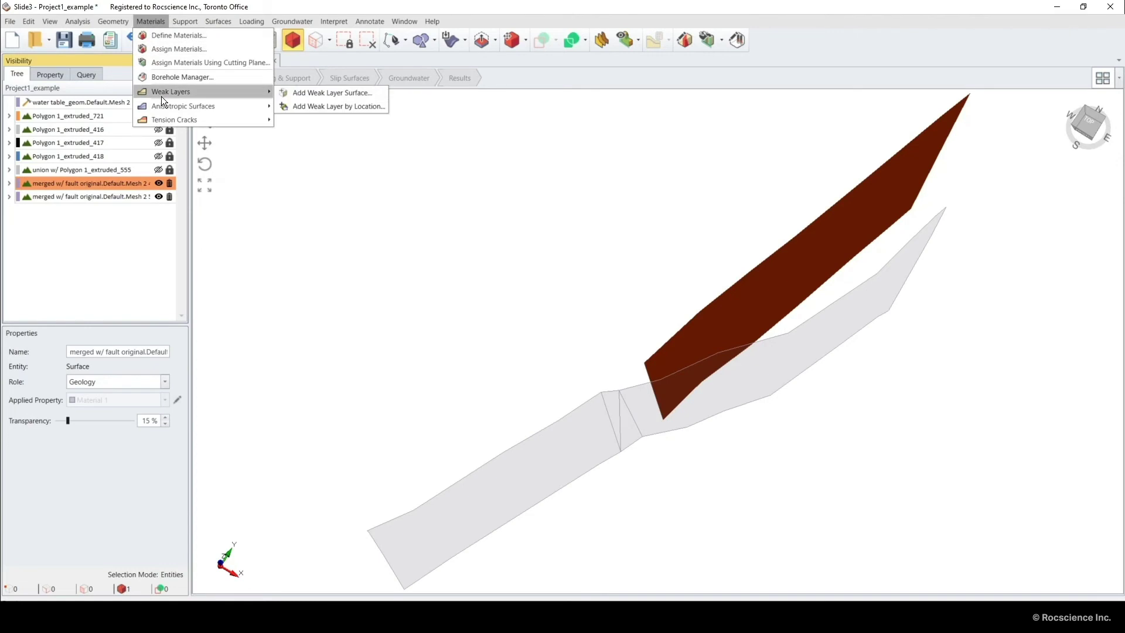
click(300, 94)
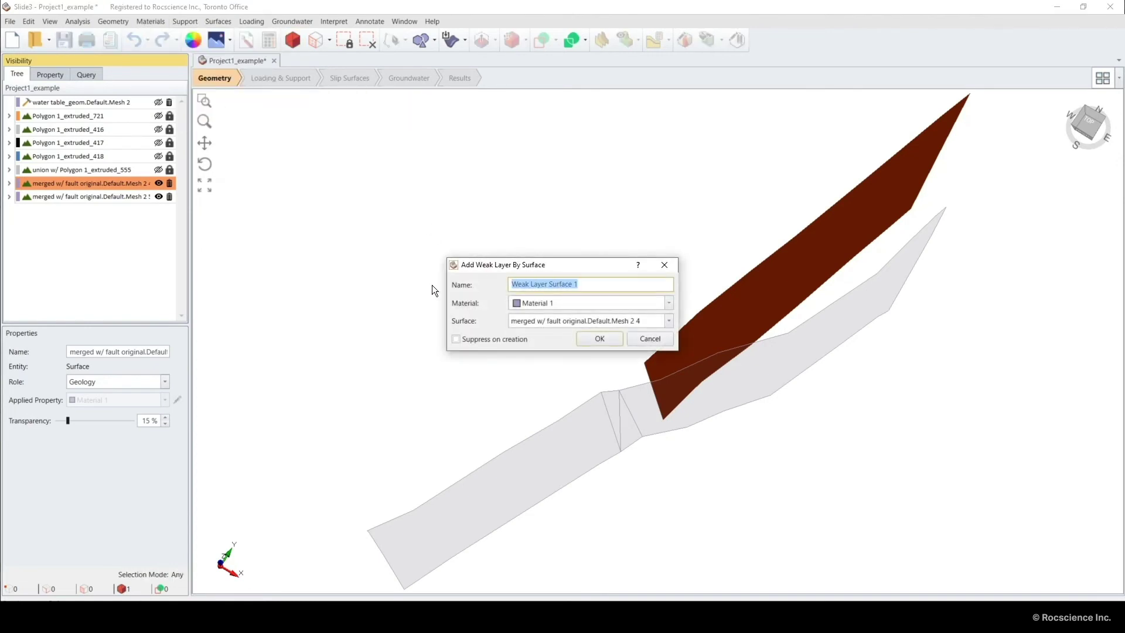
text(Fault1)
click(542, 303)
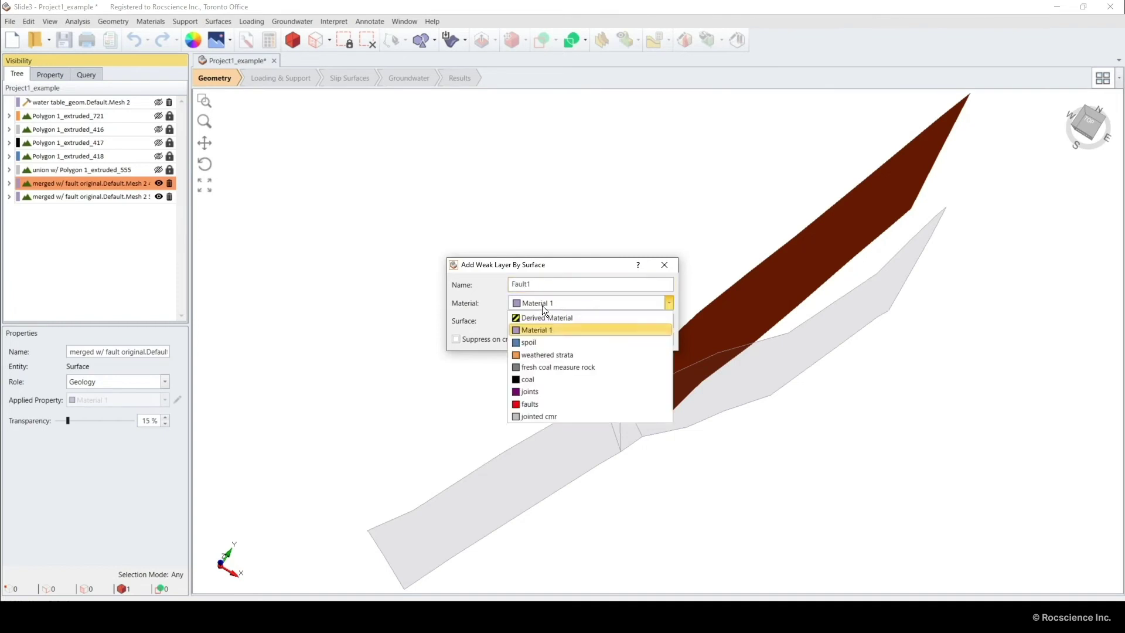
click(560, 398)
click(593, 336)
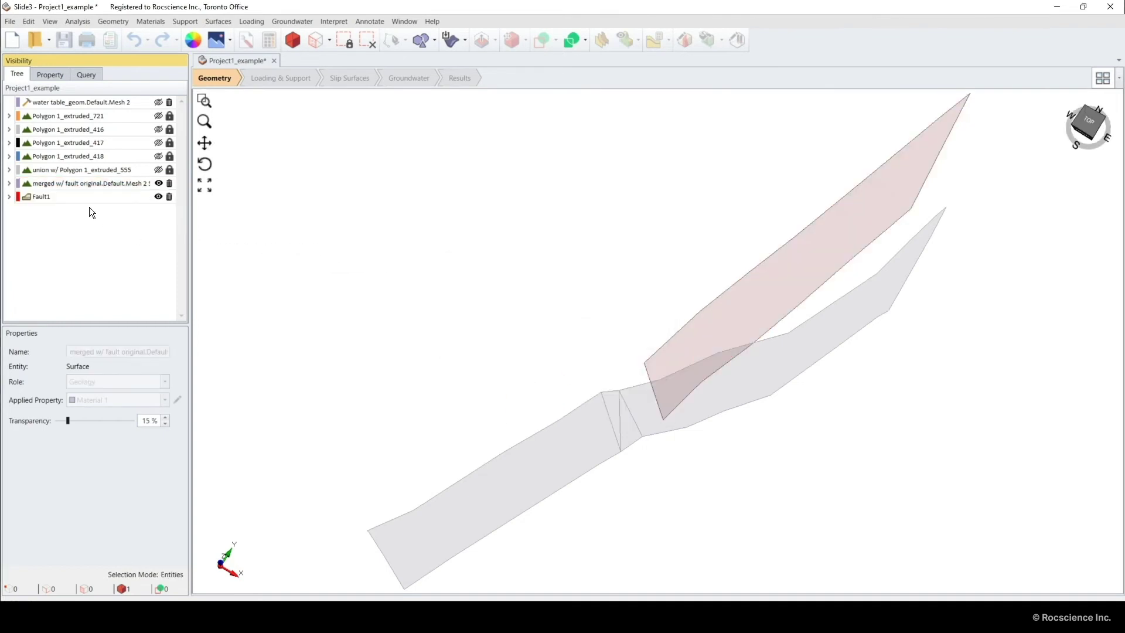
Add a weak layer named Fault2 with the faults material on the other merged fault surface, Mesh 2 5
click(88, 182)
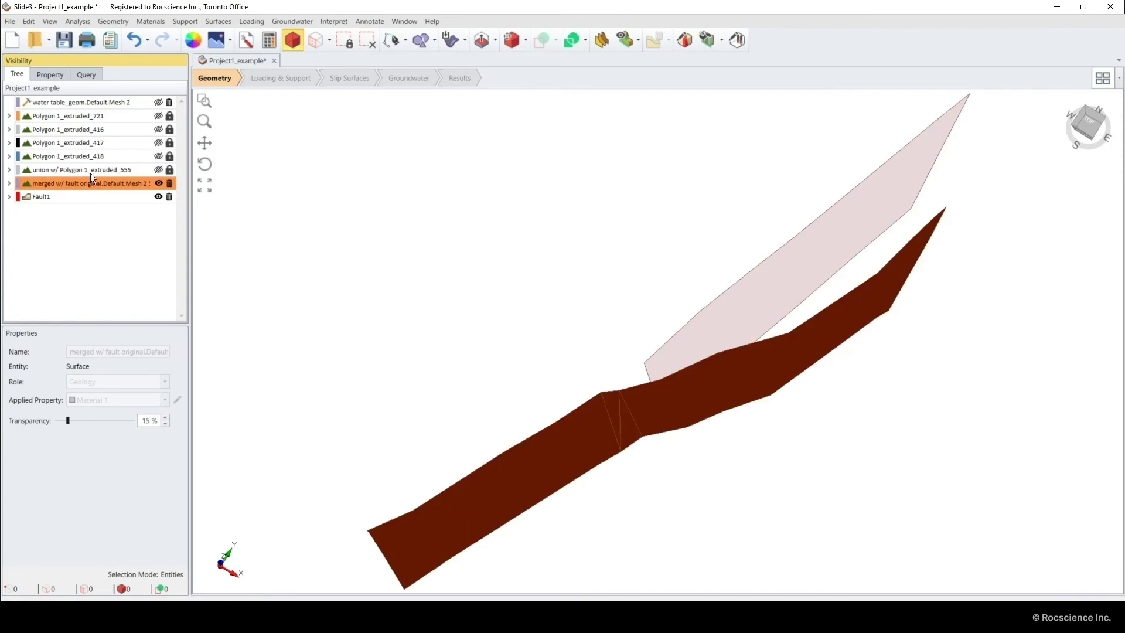
click(159, 20)
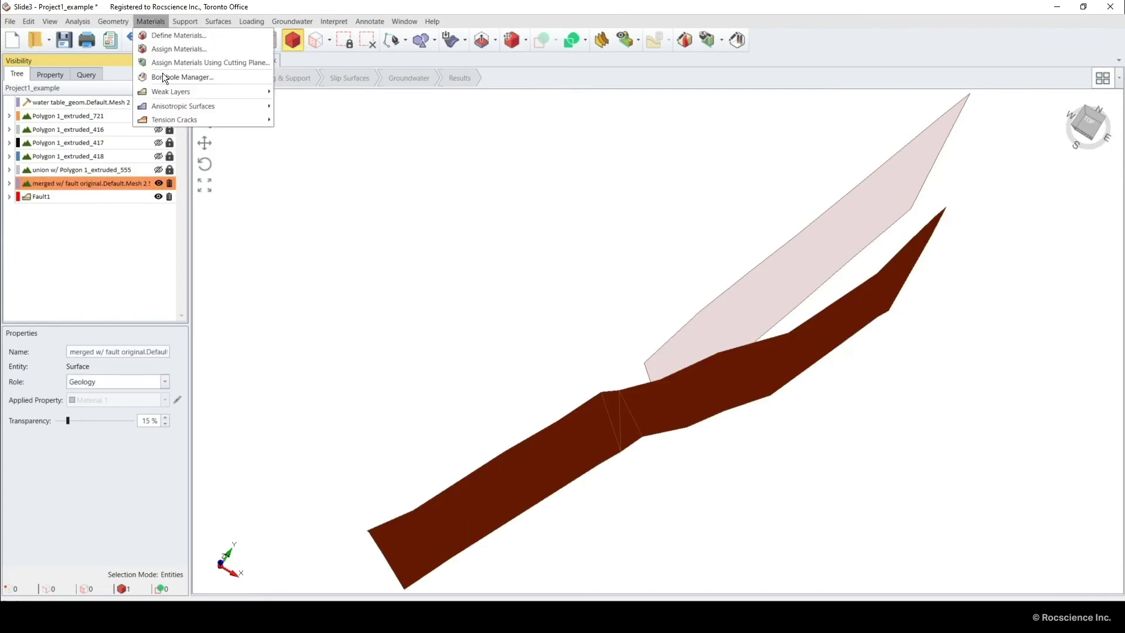
mouse_move(164, 107)
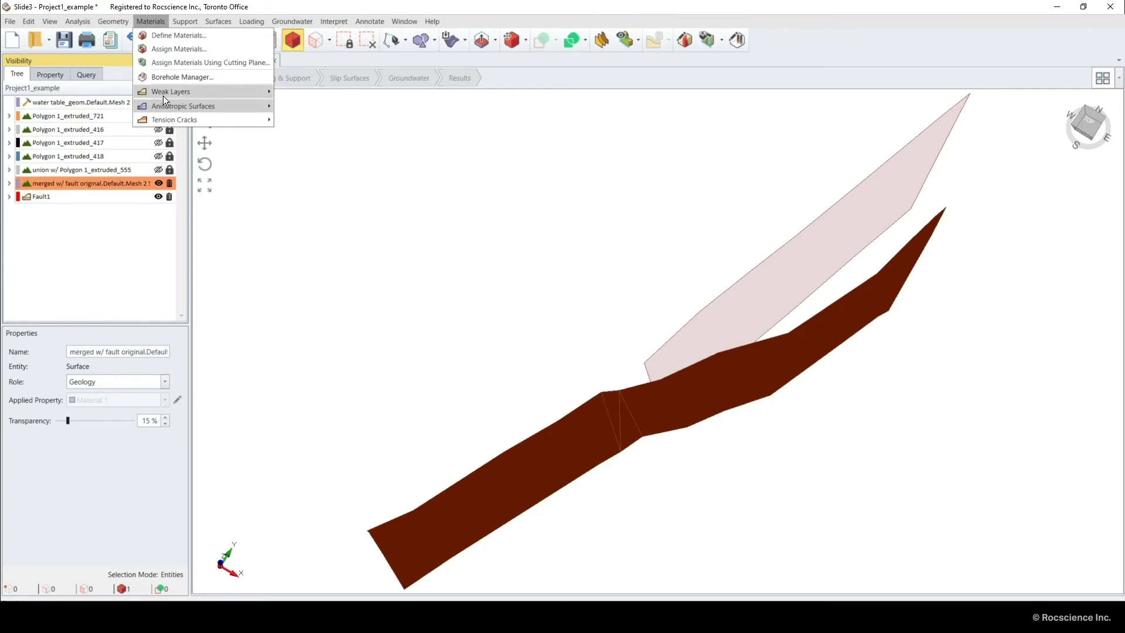
click(293, 93)
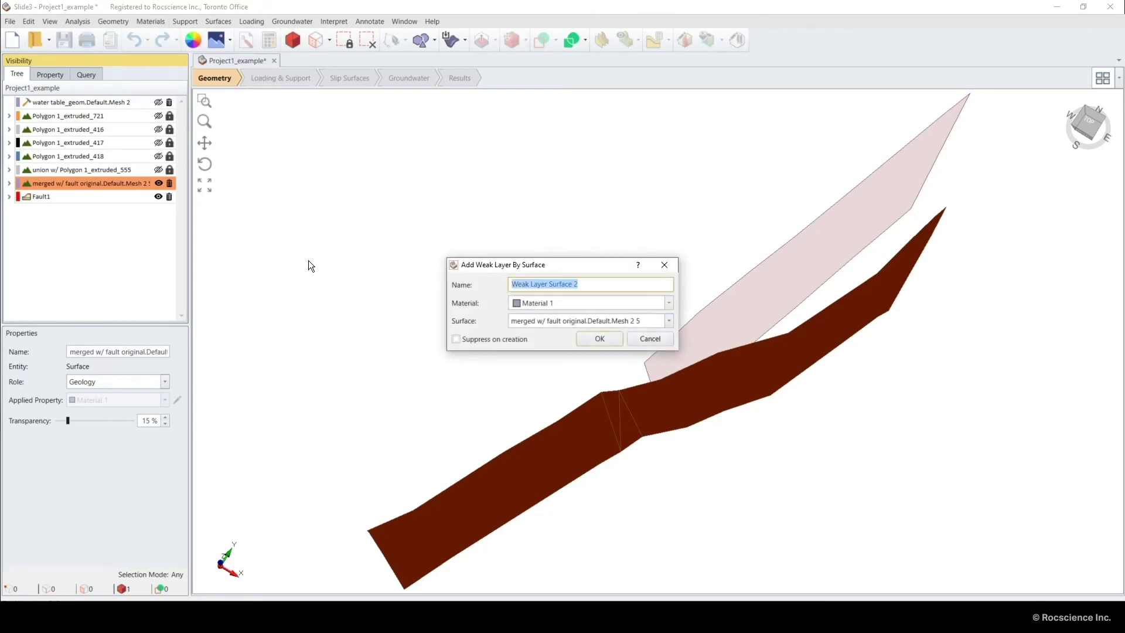
text(Fault2)
click(574, 307)
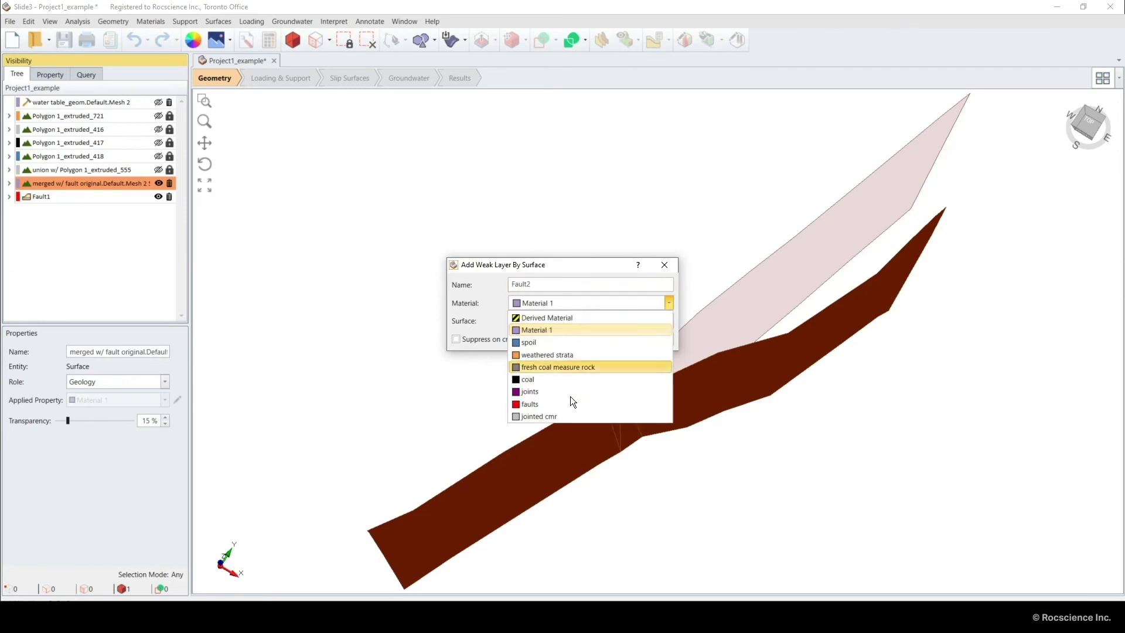
click(570, 399)
click(606, 336)
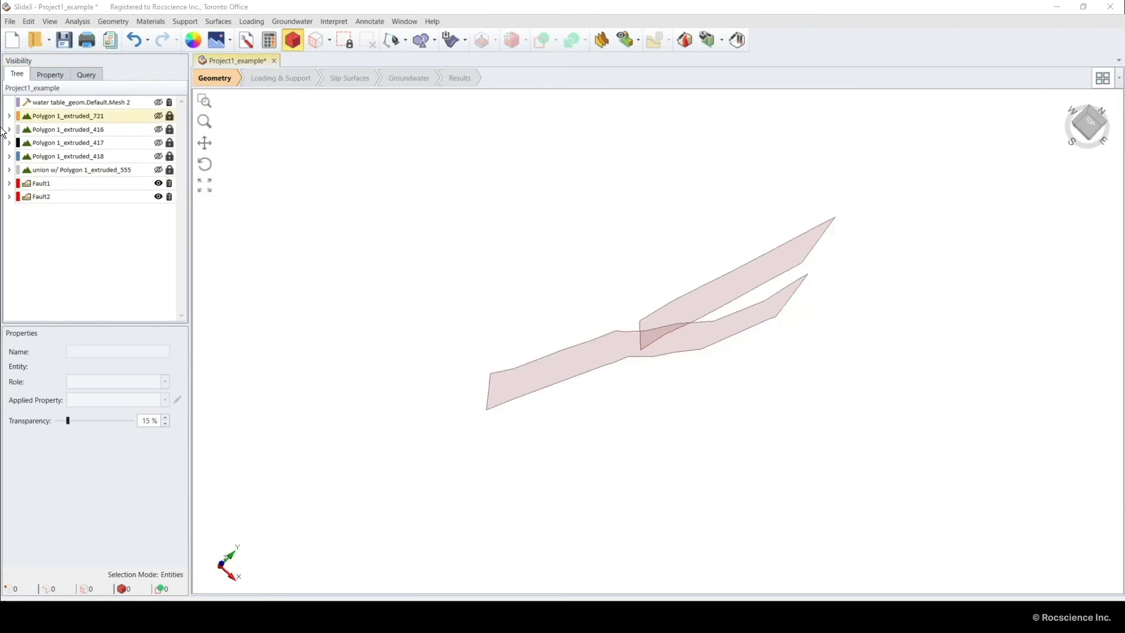
Show the five geology volumes, set their transparency to 100%, and orbit to an oblique view of the whole model
click(36, 114)
shift+click(48, 169)
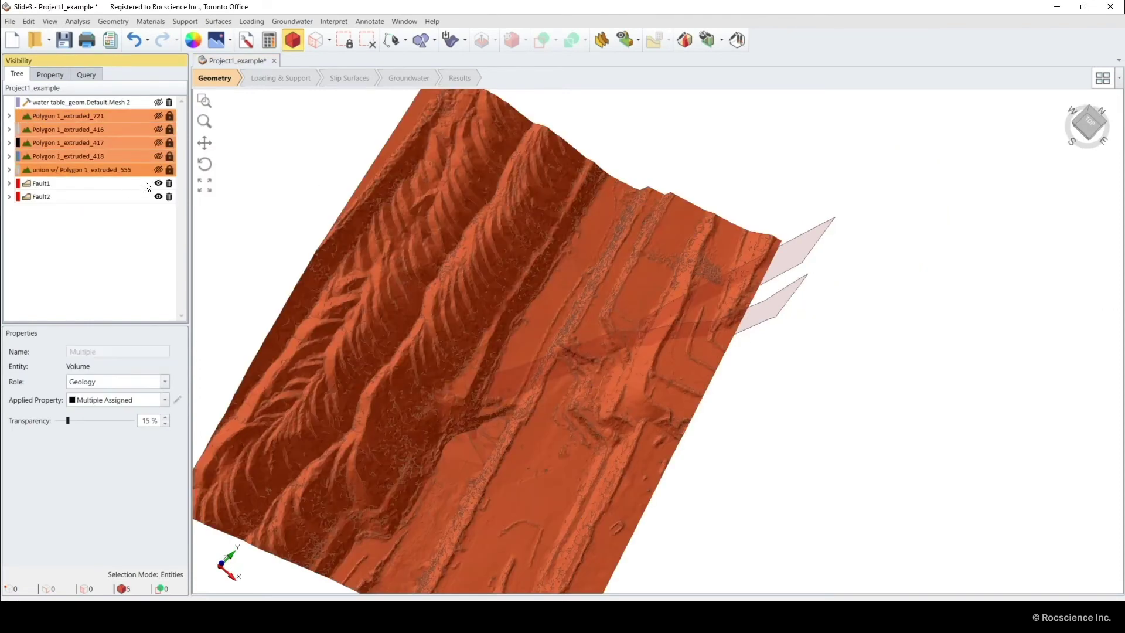
click(157, 170)
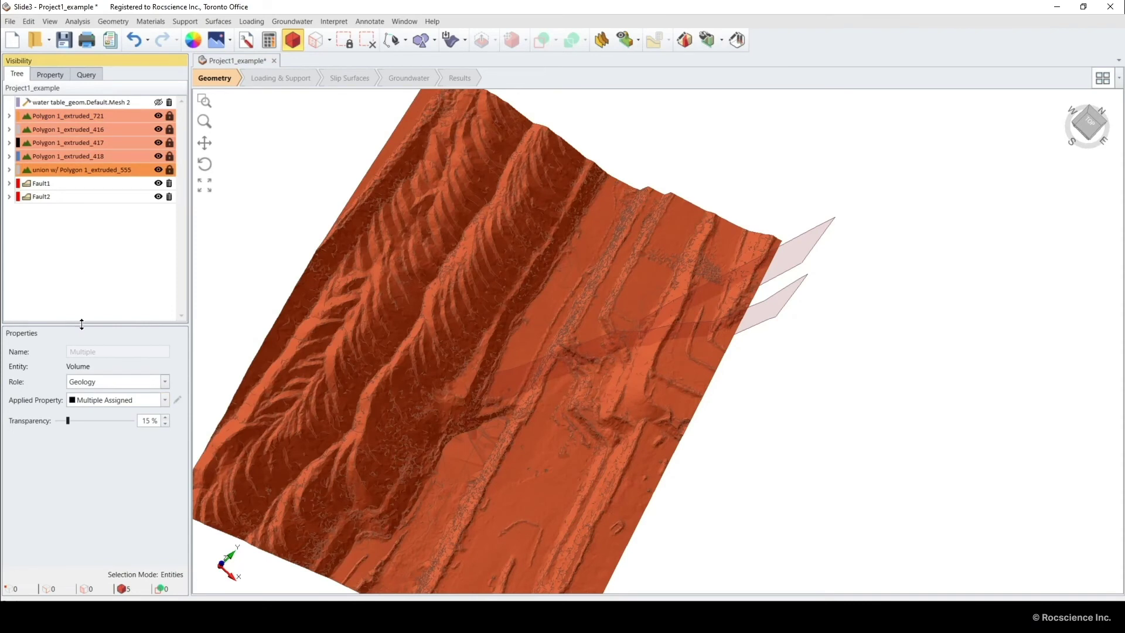
drag(67, 418, 166, 415)
click(241, 279)
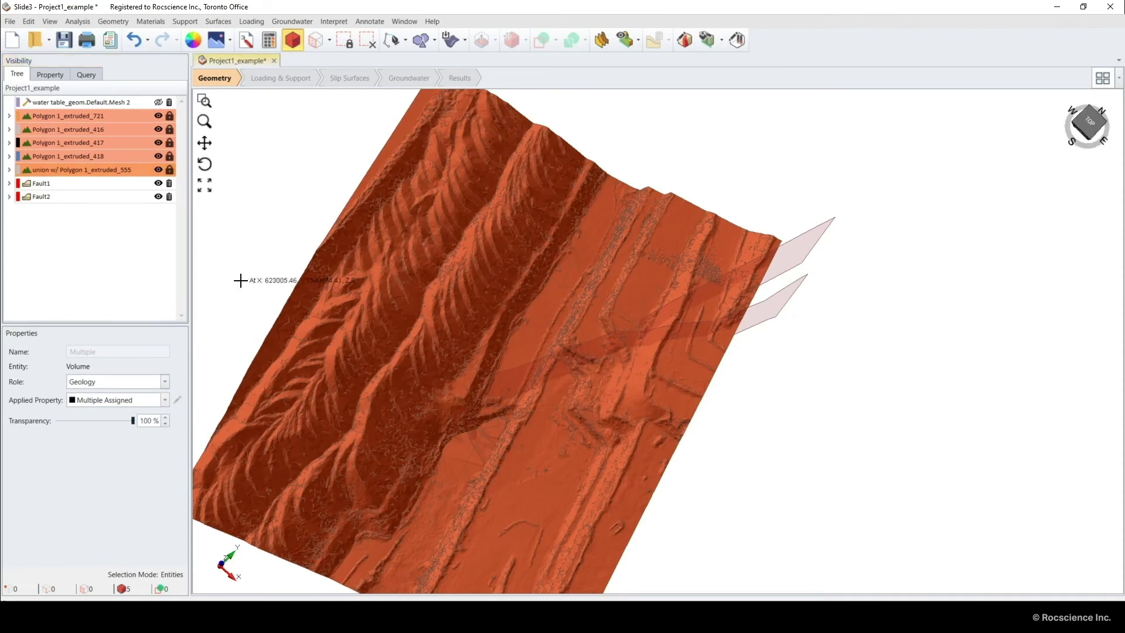
middle_drag(615, 509, 693, 457)
drag(627, 505, 640, 393)
middle_drag(806, 498, 813, 434)
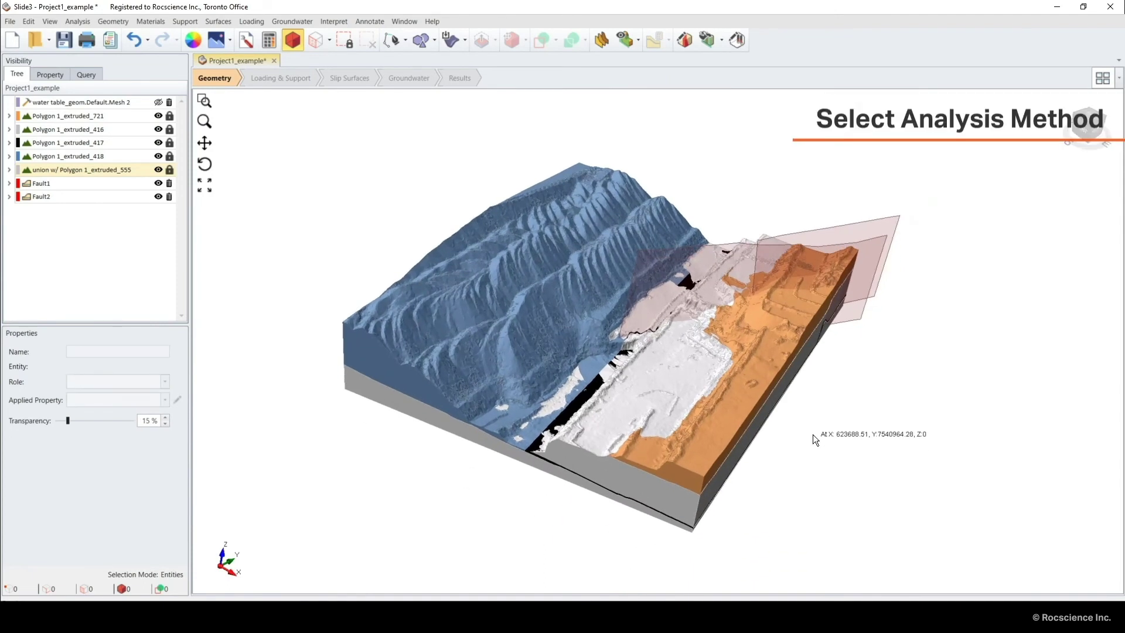
Review the limit equilibrium analysis methods and convergence options in the project settings
click(73, 23)
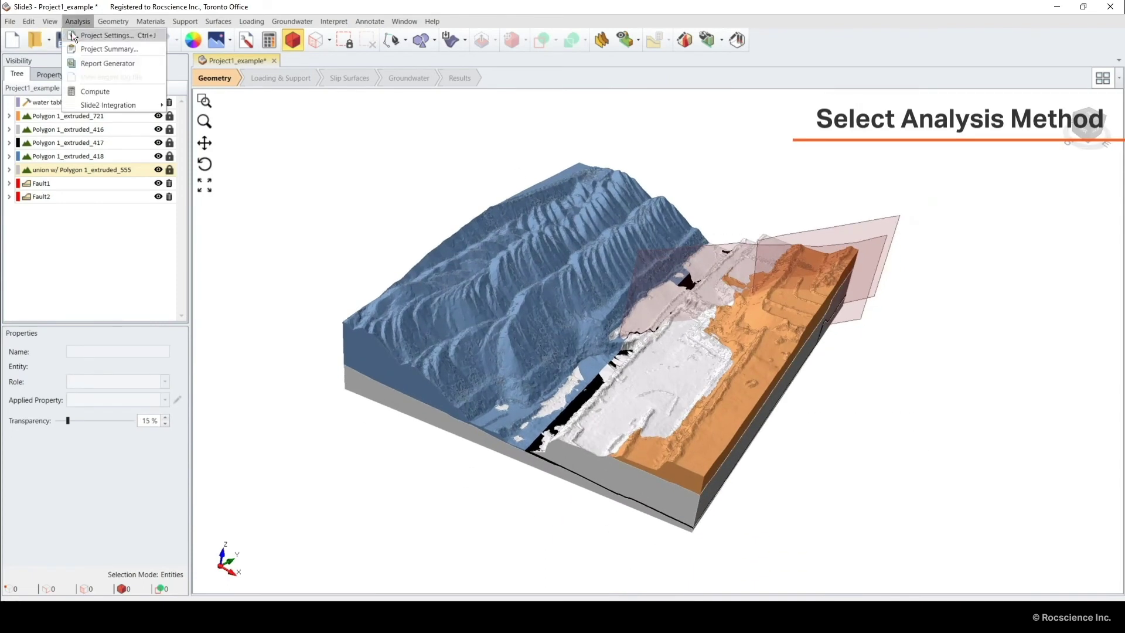
click(79, 36)
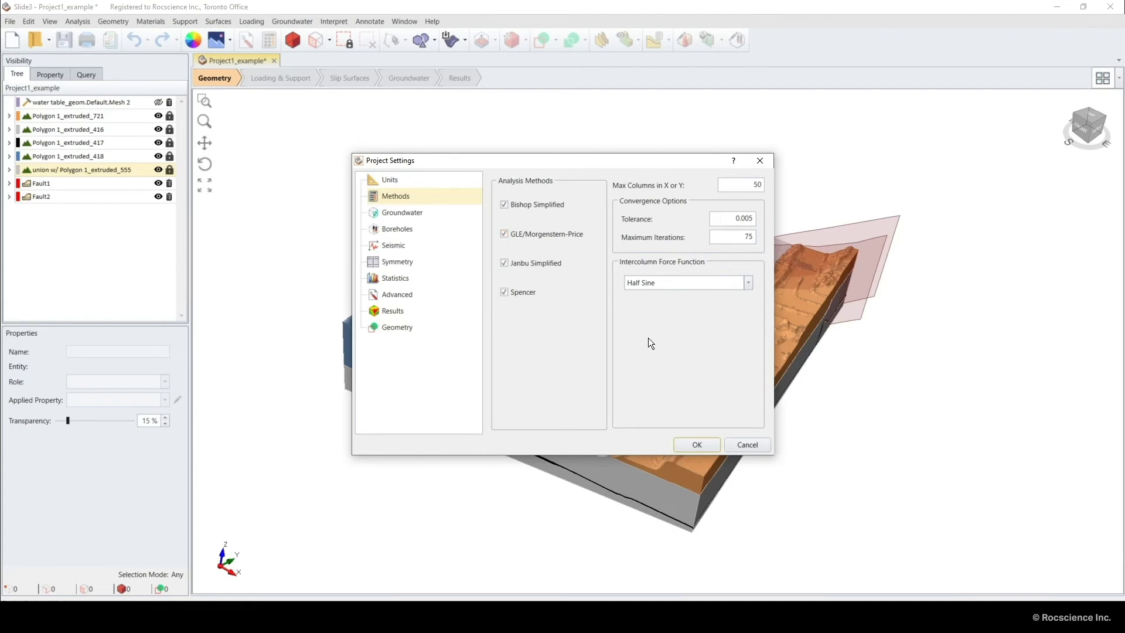
click(687, 441)
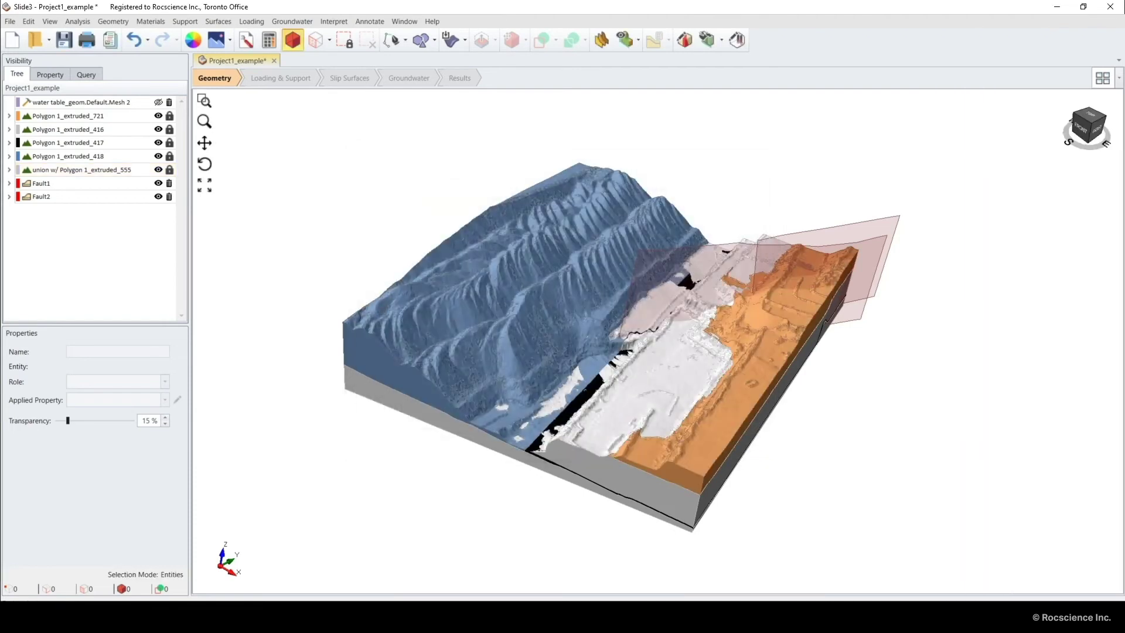
Review the slip surface options, including the Cuckoo Search iterations and number of nests, and accept them
click(215, 23)
click(226, 35)
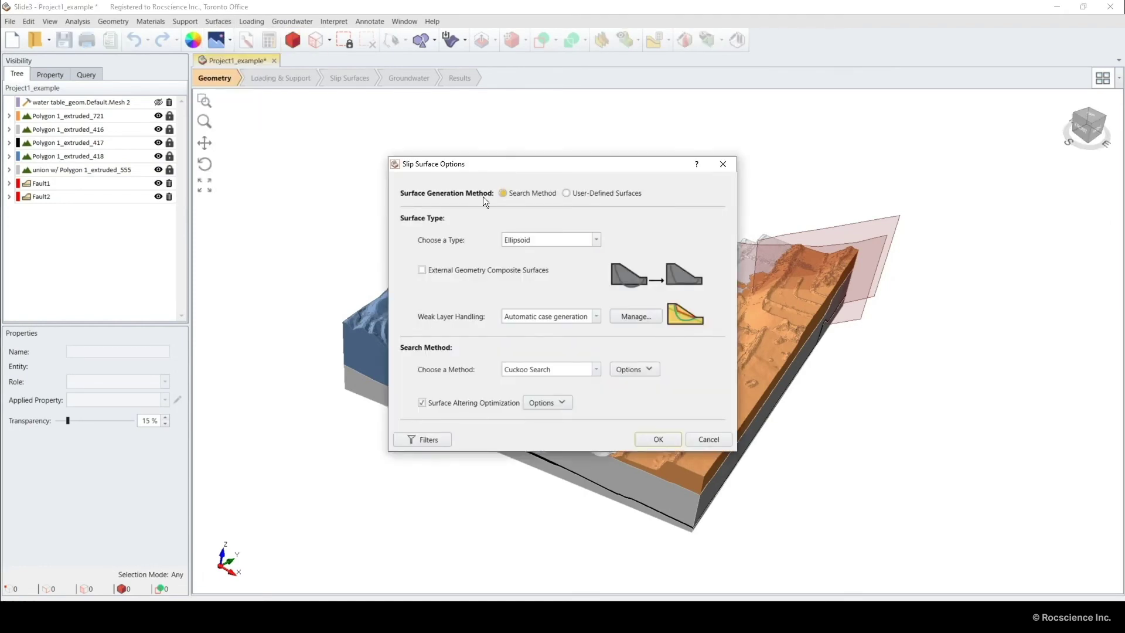
click(624, 374)
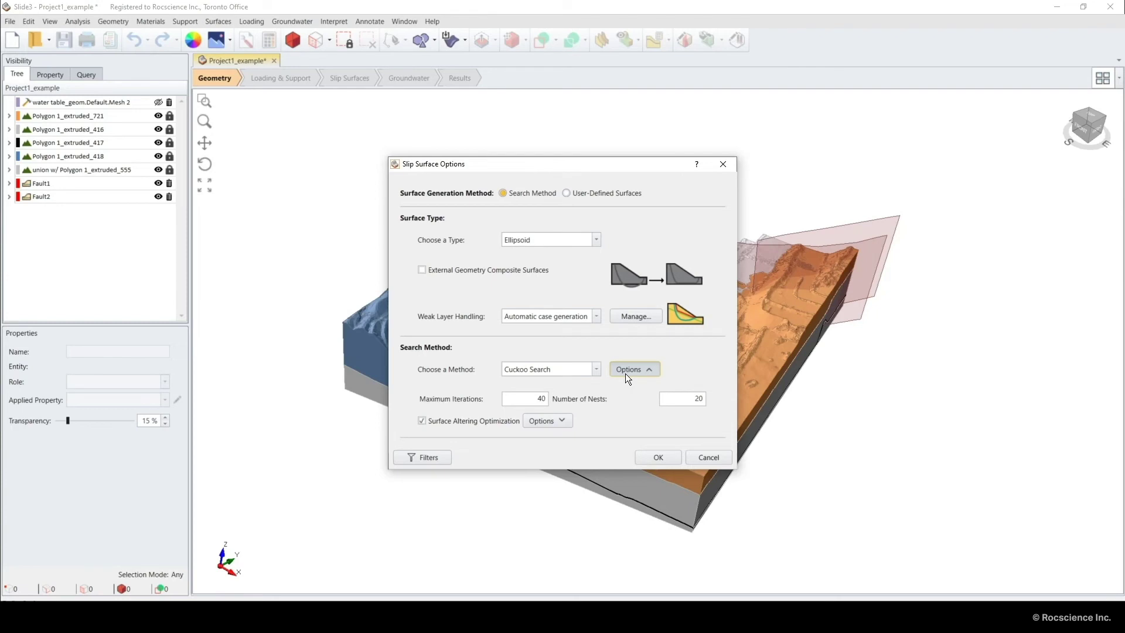
click(667, 458)
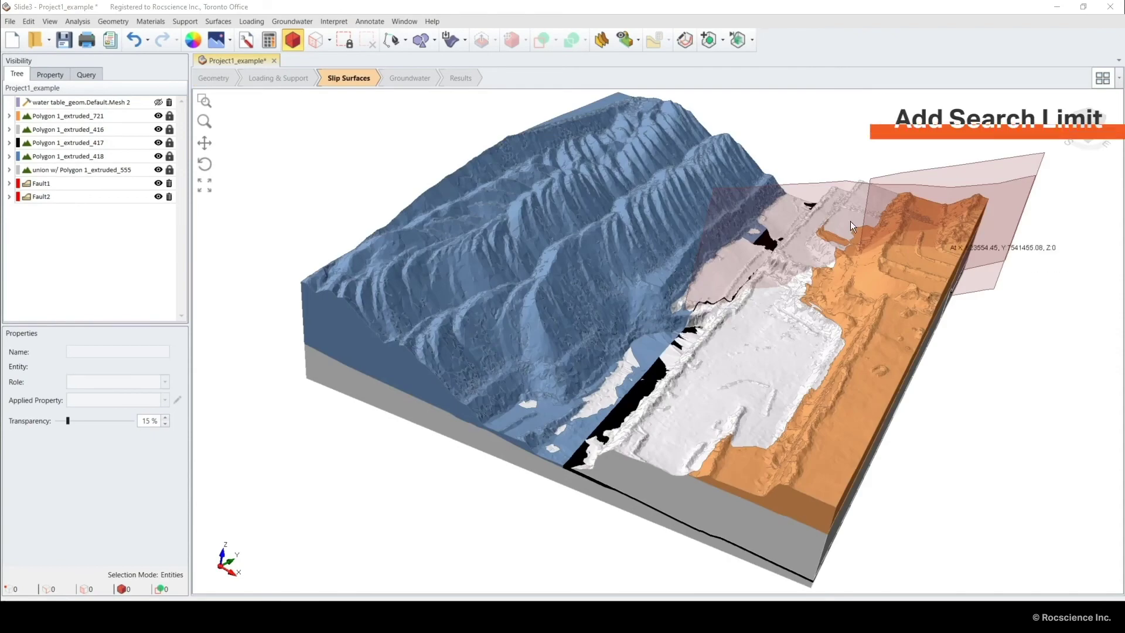
Start adding a search limit for the slip surfaces
click(218, 22)
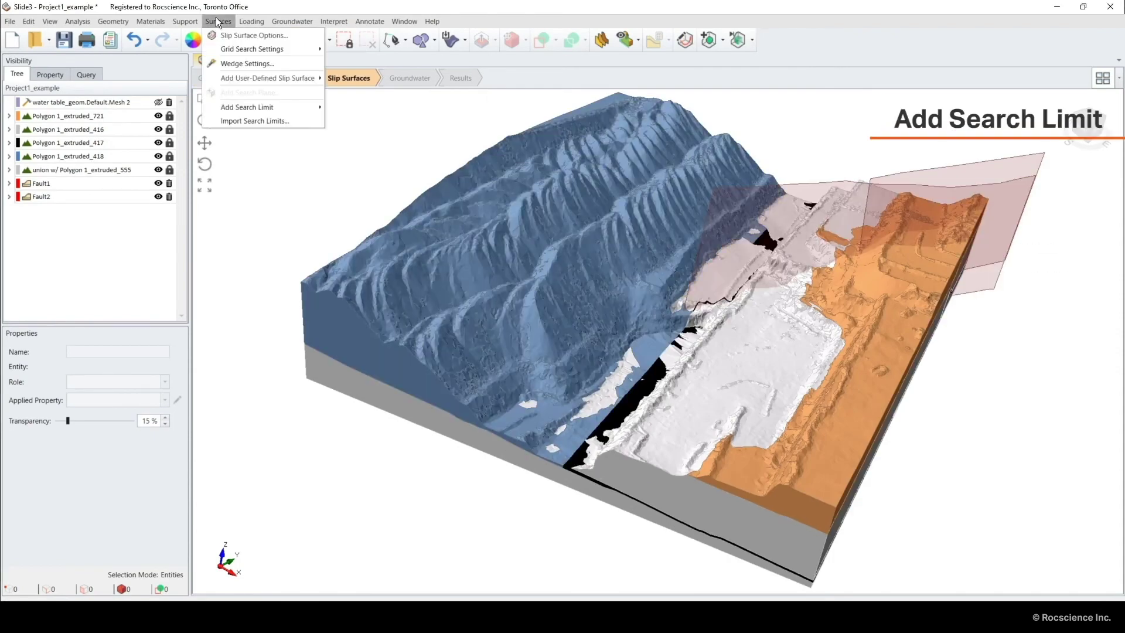
Create a box search limit, aligned with the model, from about X 623,376, Y 7,540,797 to about X 623,609, Y 7,541,096
mouse_move(263, 105)
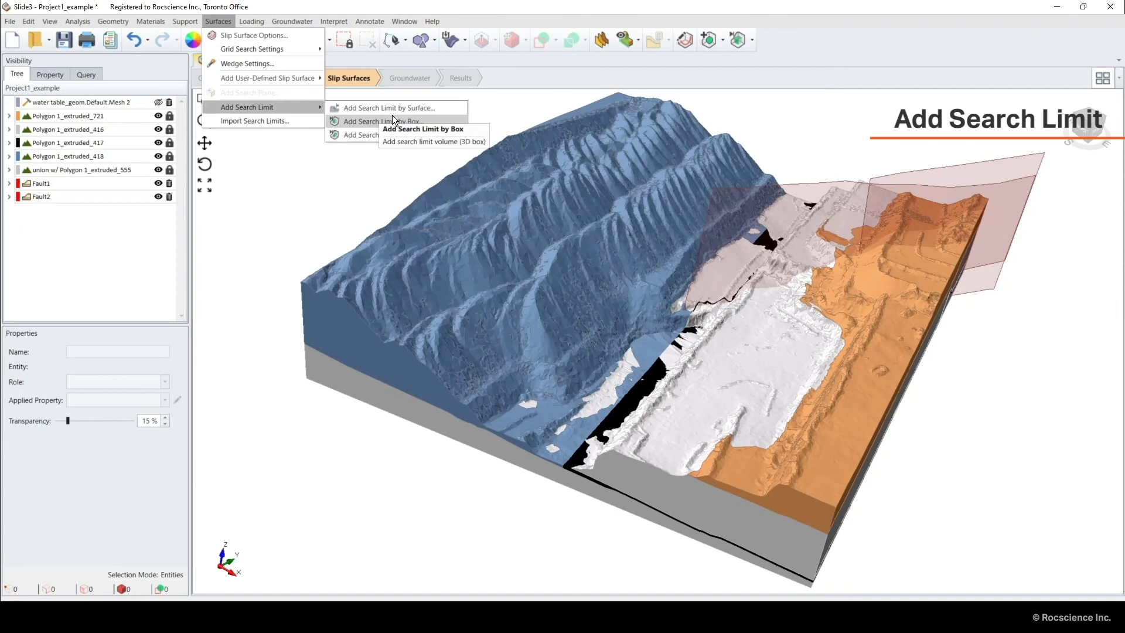
click(446, 122)
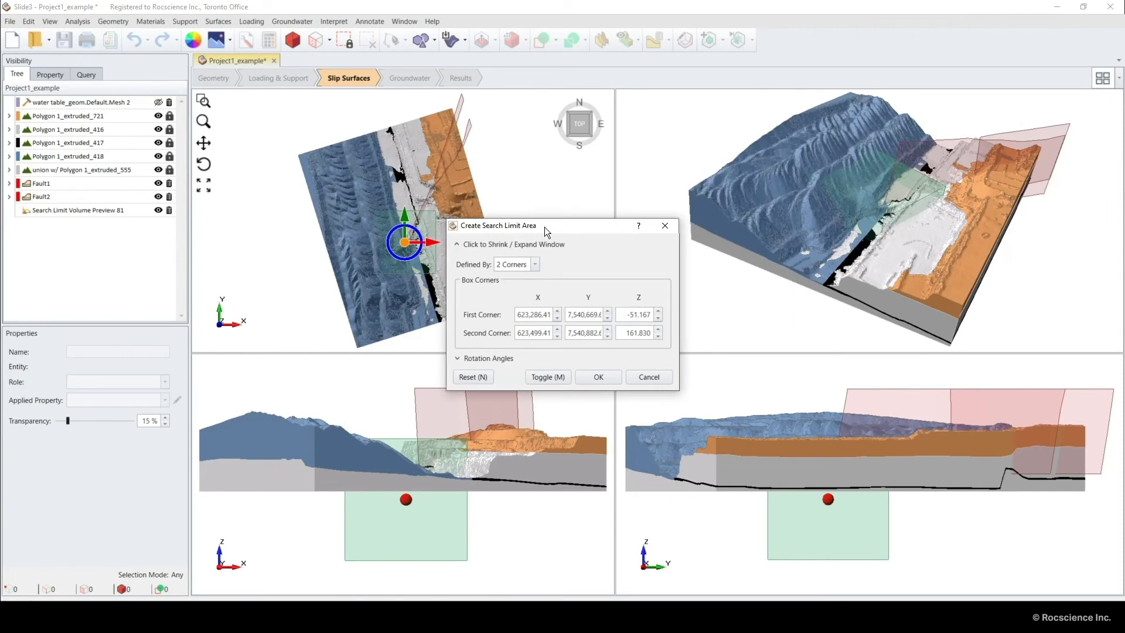
drag(544, 227, 716, 248)
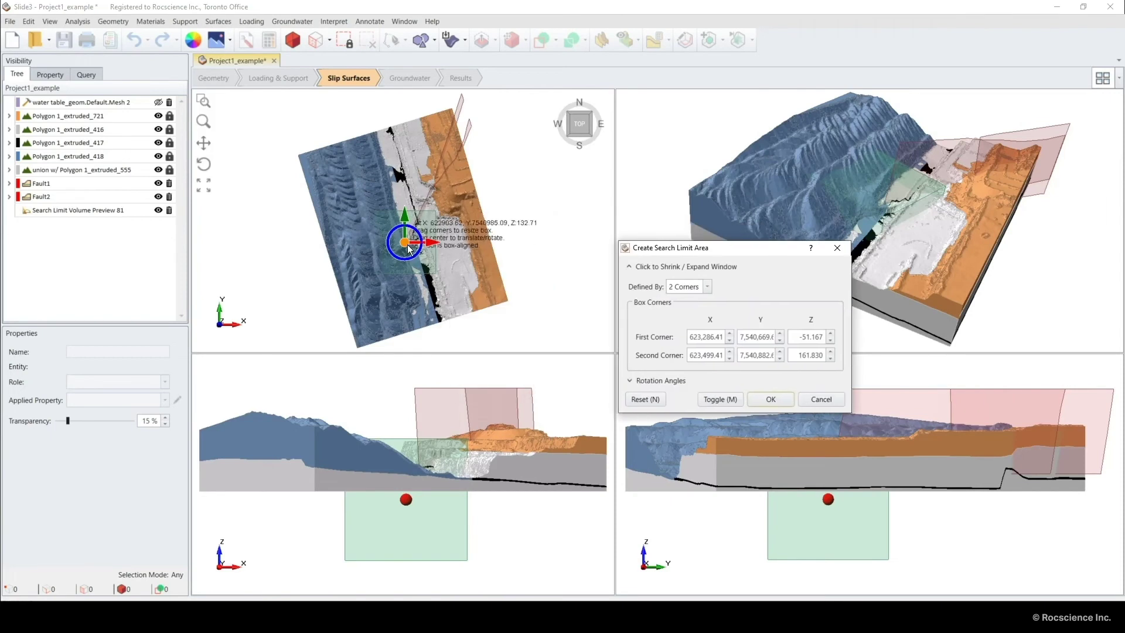
drag(408, 249, 479, 139)
drag(420, 247, 436, 237)
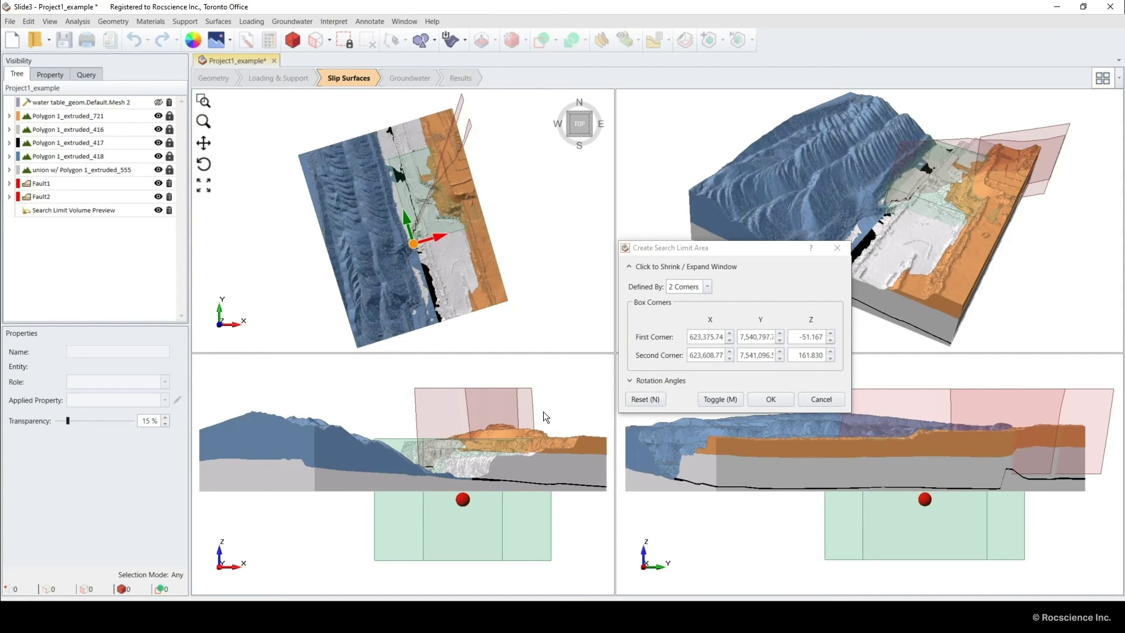
Raise the box's upper limit to about Z 217 and add it as Search Limit 1 with type Completely Inside
drag(551, 417, 557, 385)
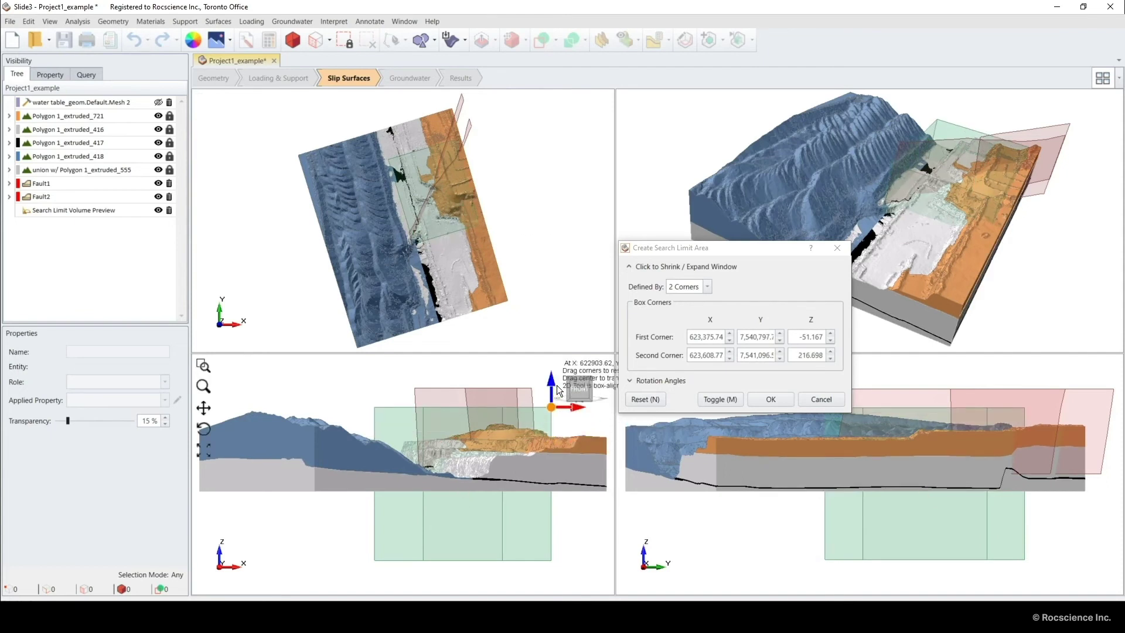
click(791, 399)
click(605, 316)
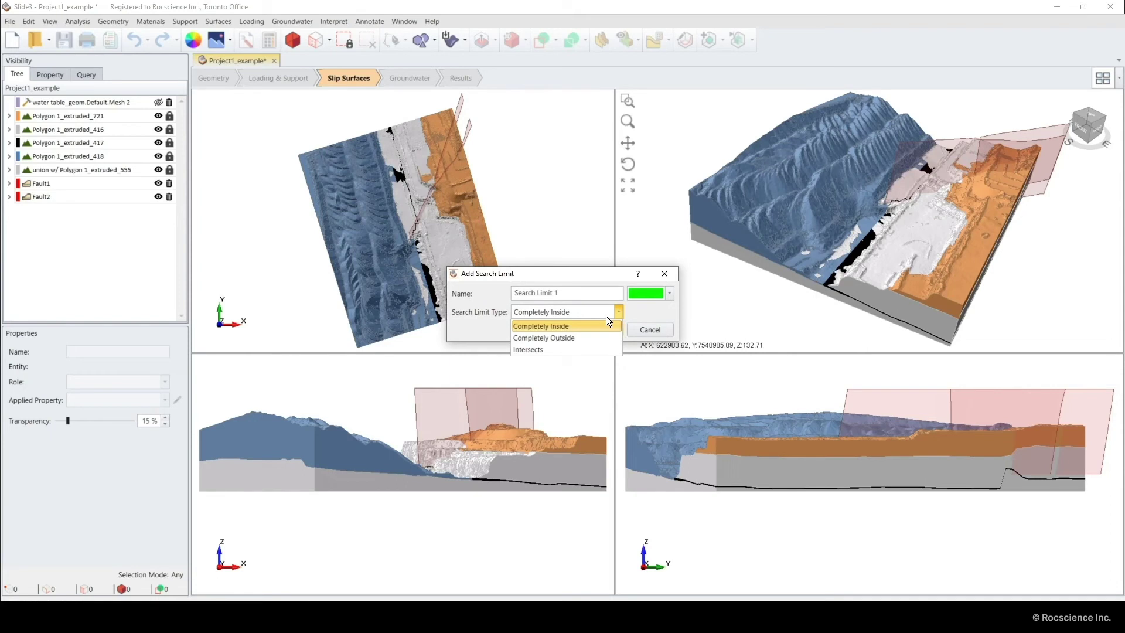
click(606, 315)
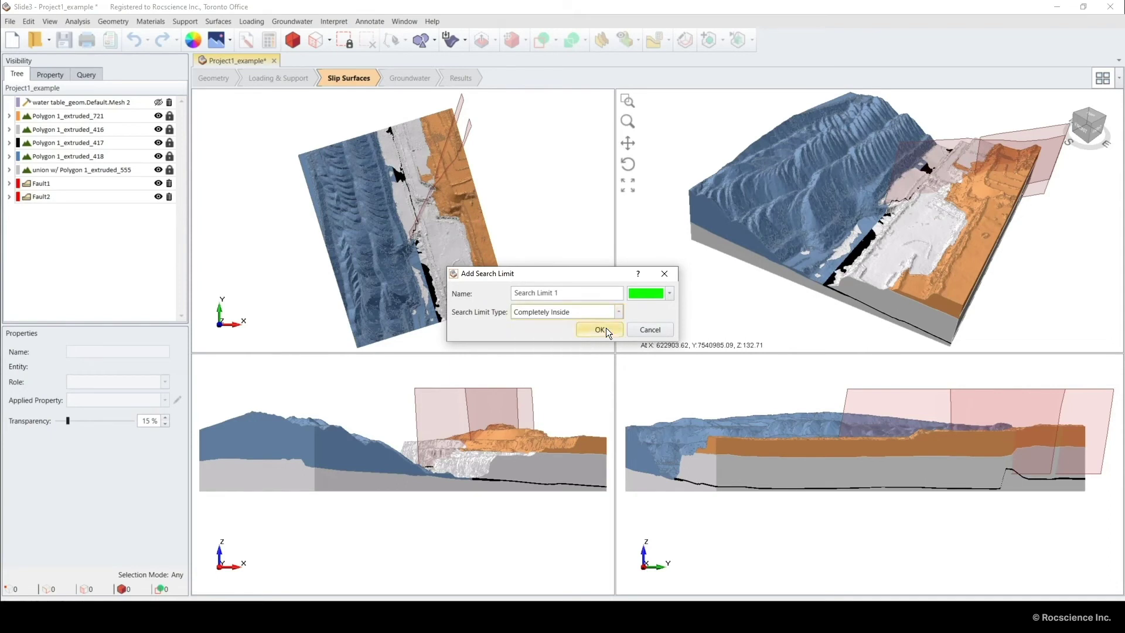
click(606, 328)
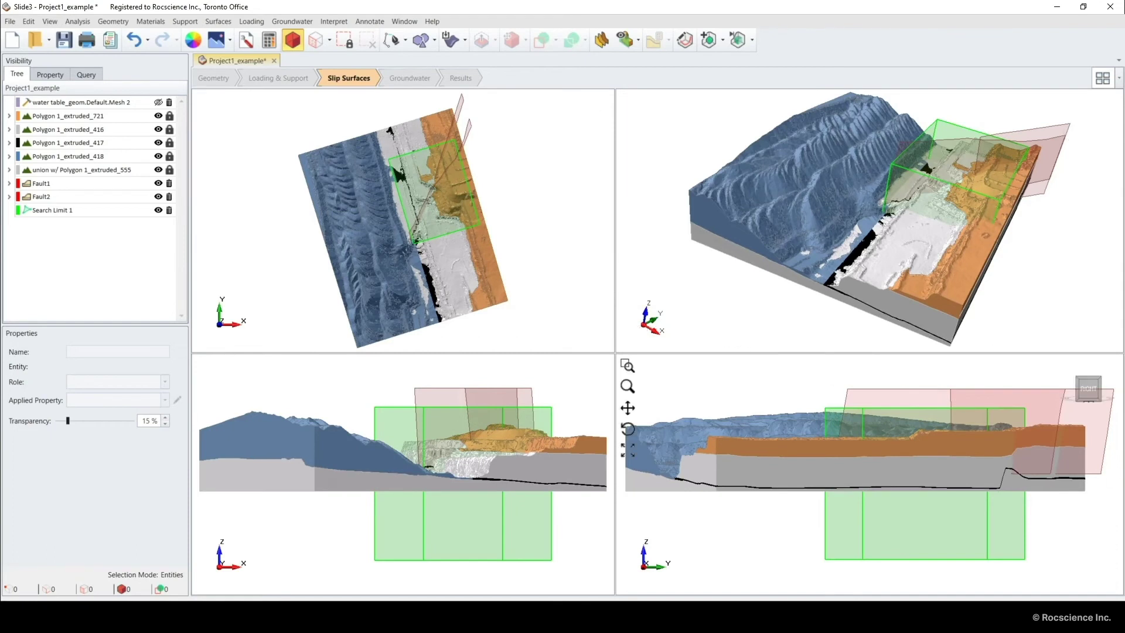
Compute the slope stability analysis and display its results from the opposite side of the model
click(268, 40)
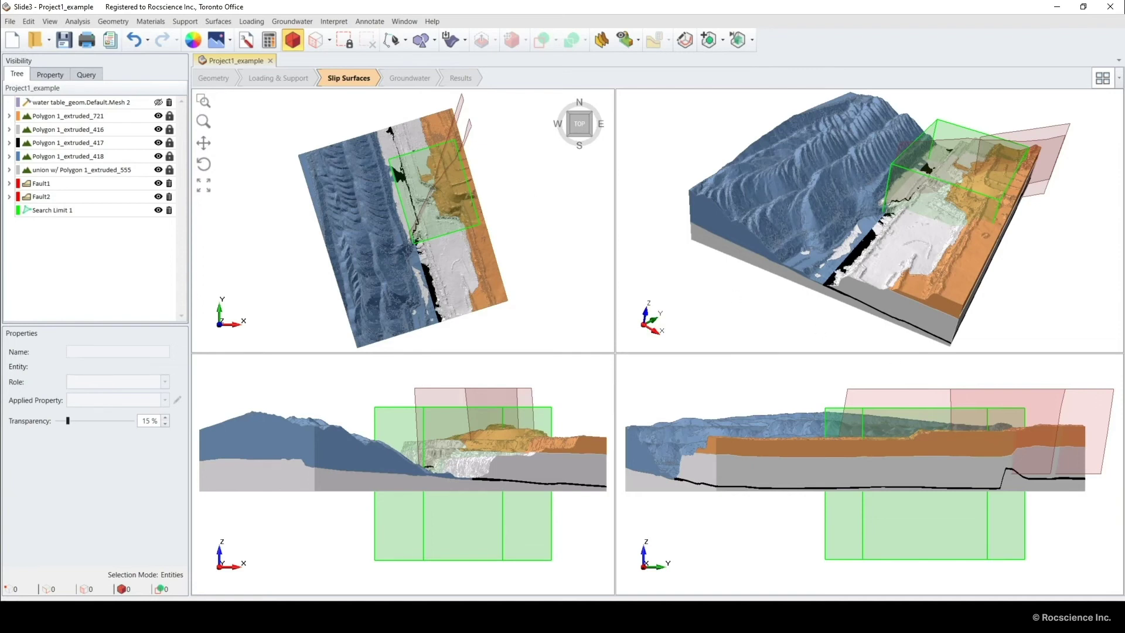
drag(969, 94, 617, 94)
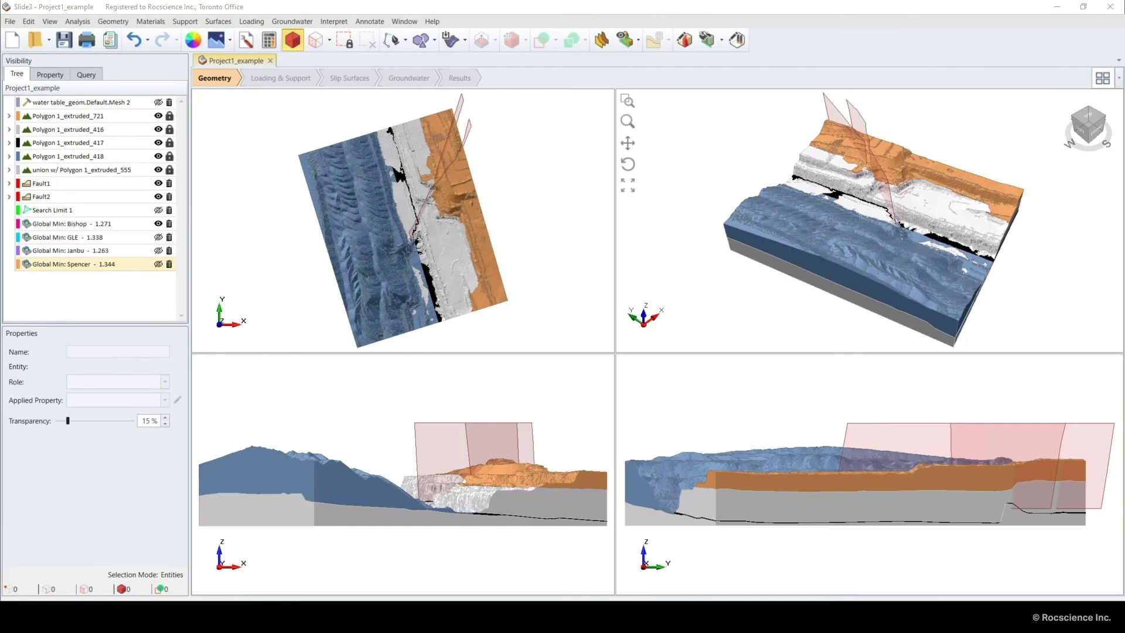
click(459, 79)
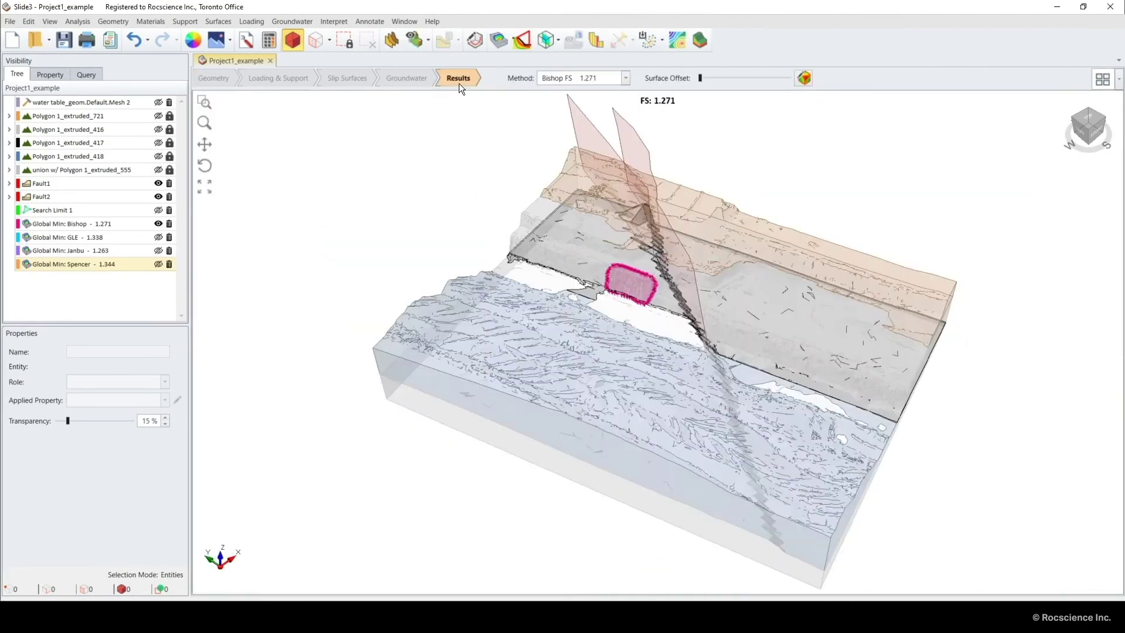
View the global minimum slip surface for the GLE, Janbu and Spencer methods in turn
click(614, 74)
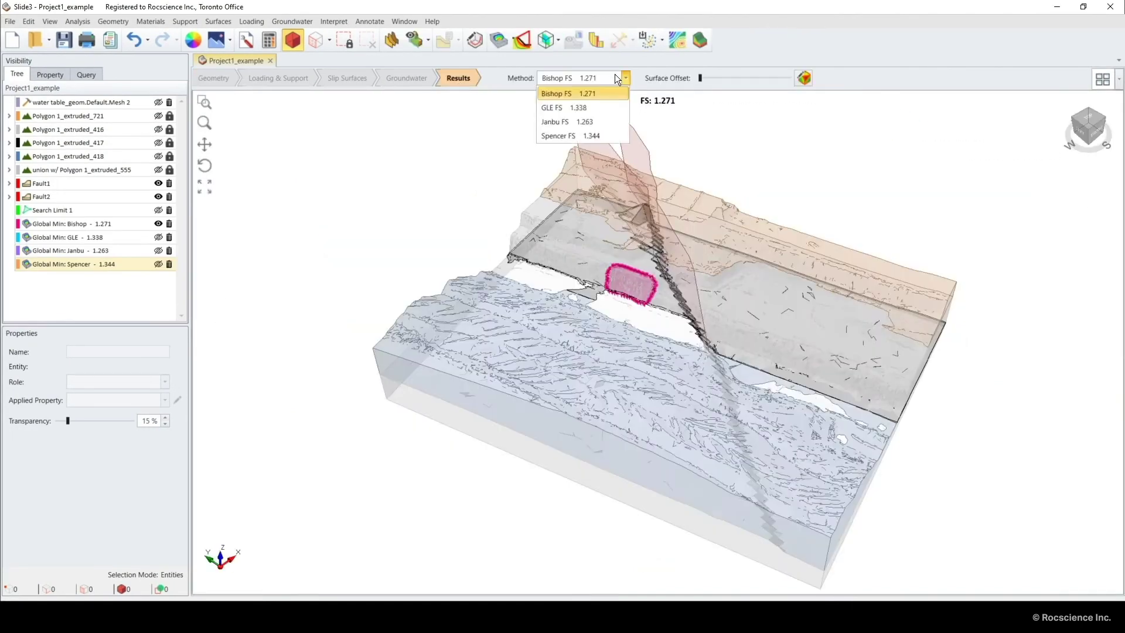
click(615, 108)
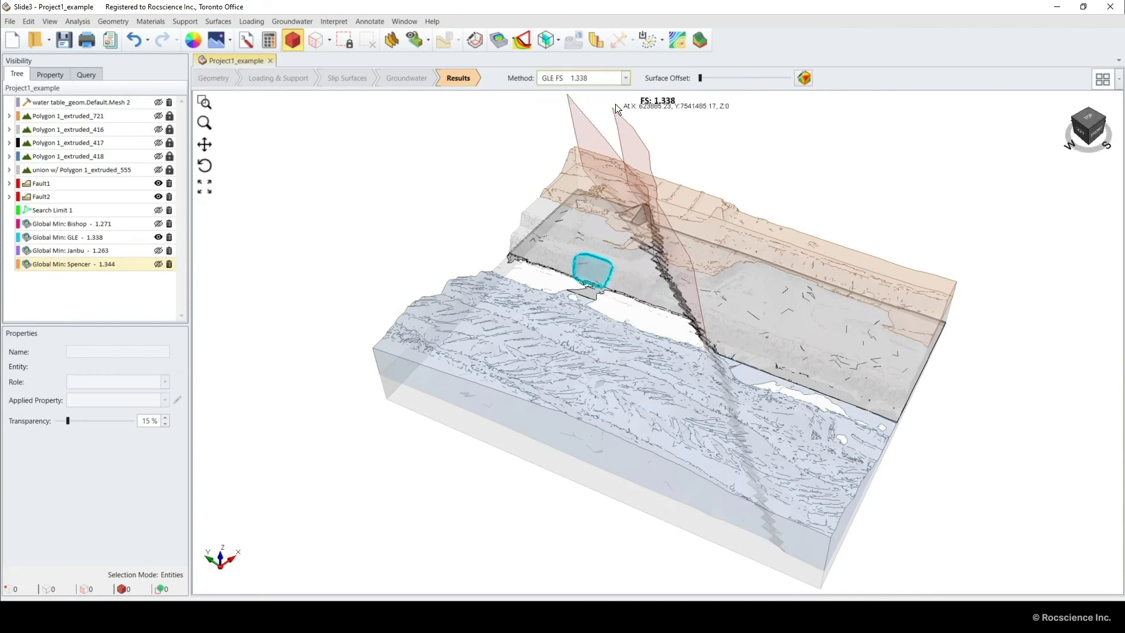
click(616, 82)
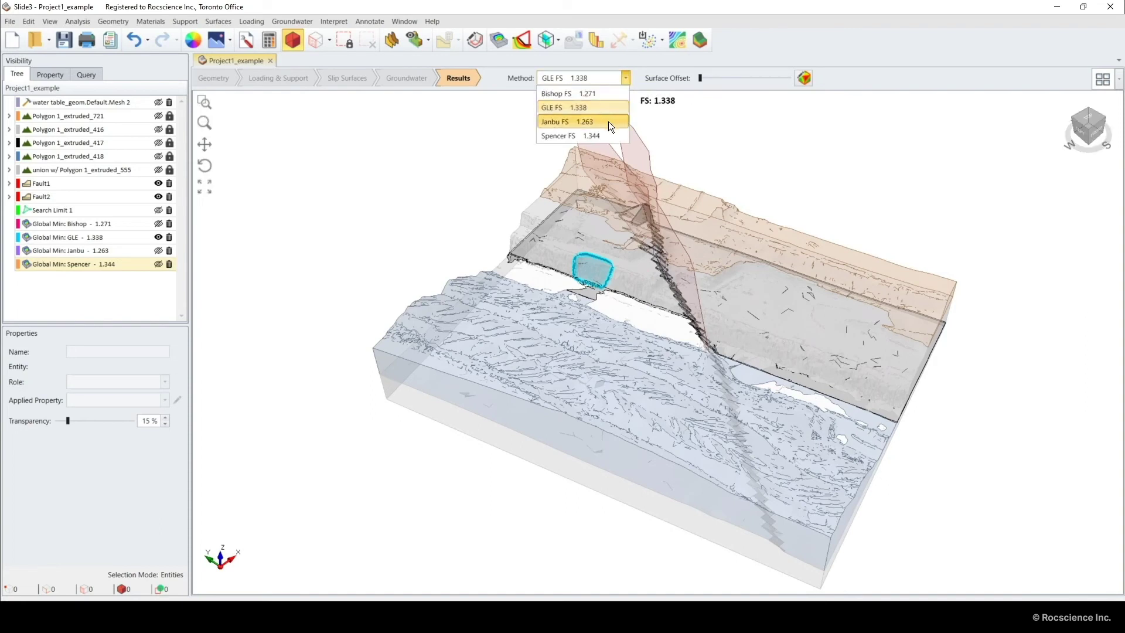
click(608, 122)
click(607, 77)
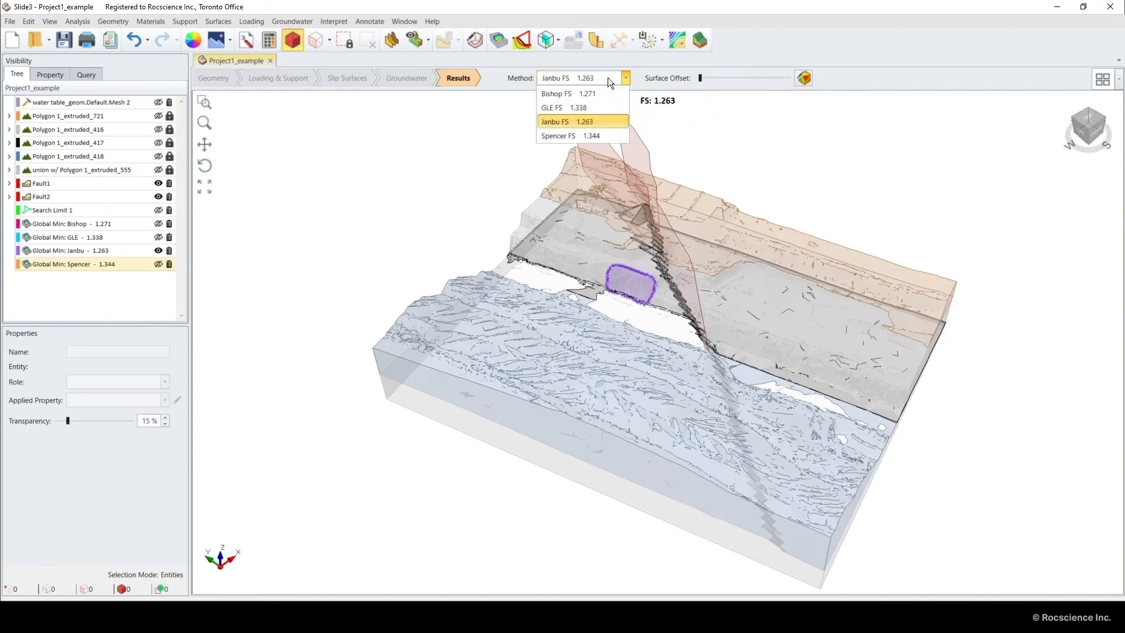
click(609, 136)
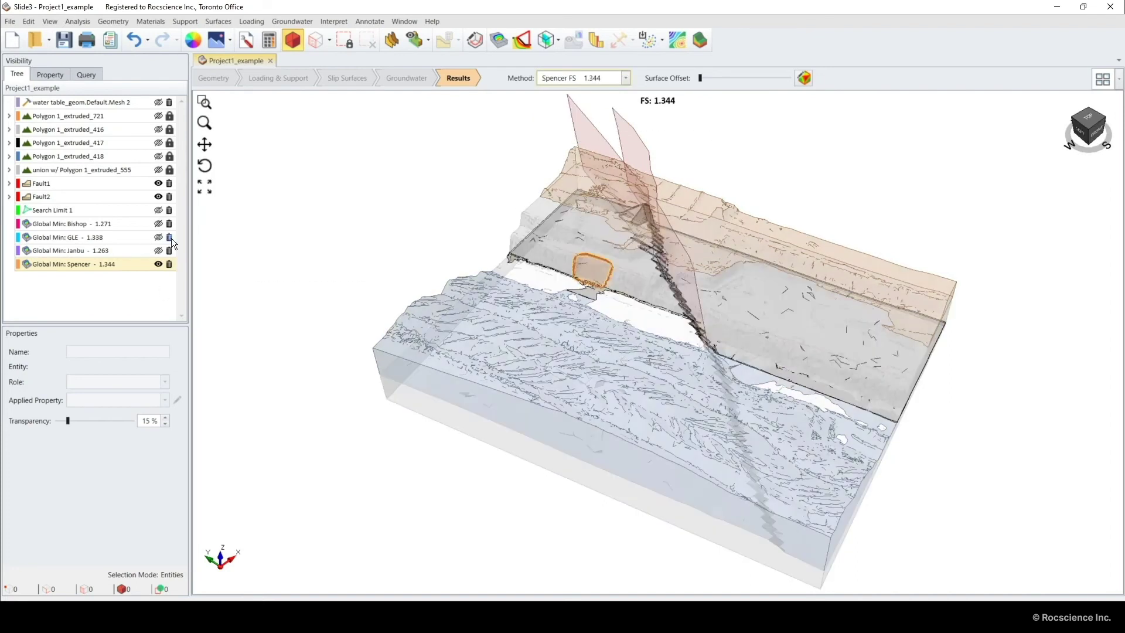
Show the GLE, Bishop and Janbu global minimum surfaces alongside Spencer's to compare them, and hide GLE and Spencer again
click(161, 236)
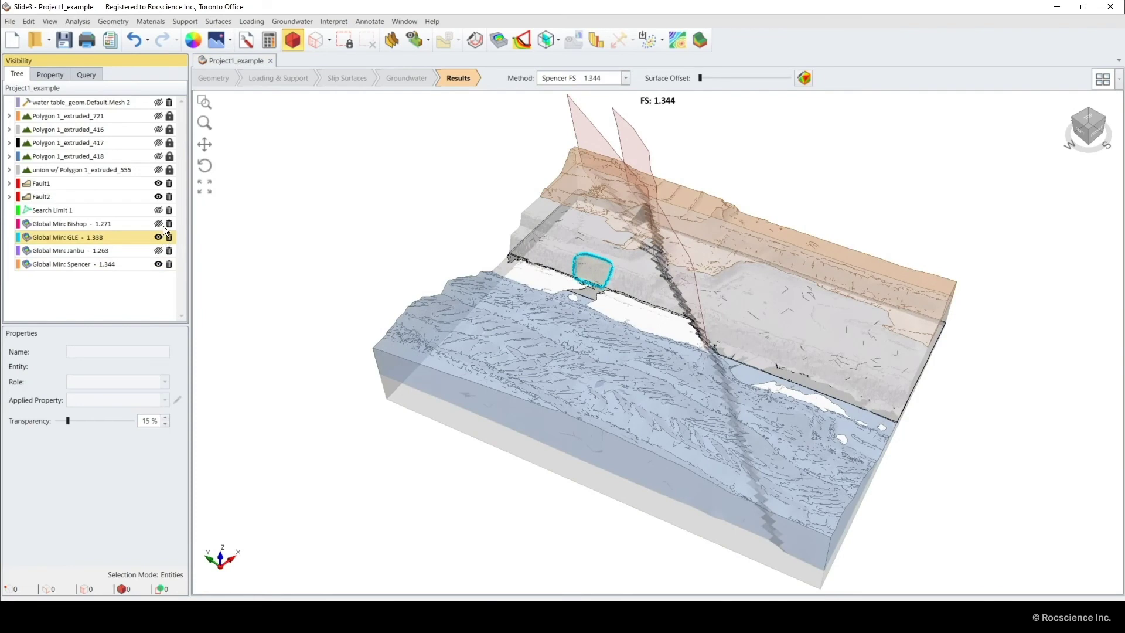
click(158, 223)
click(158, 251)
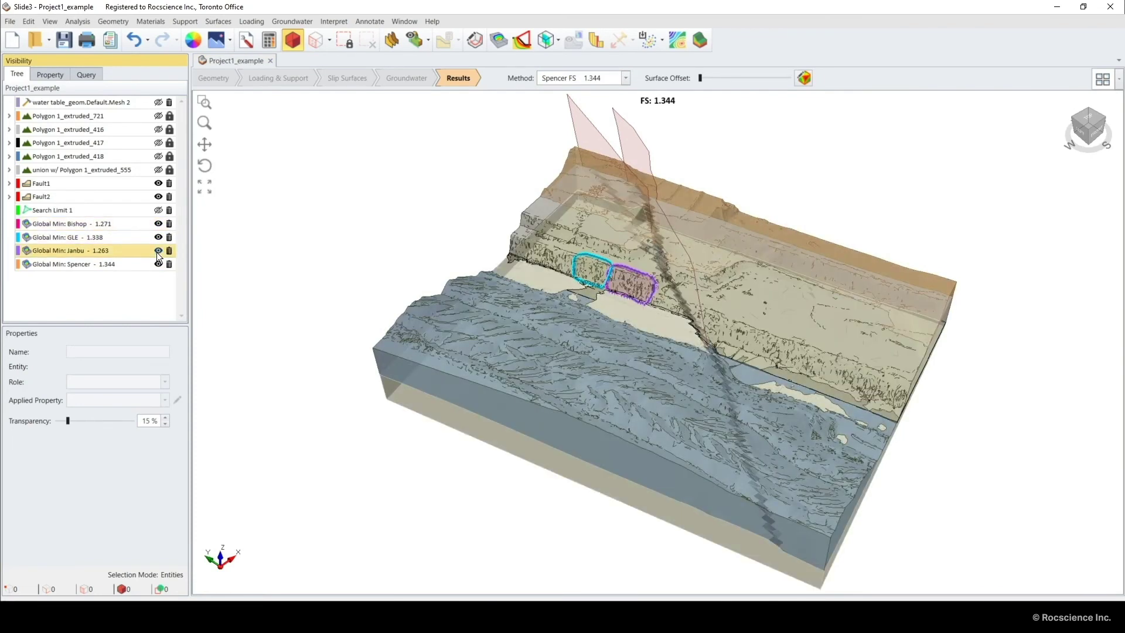
click(158, 237)
click(158, 264)
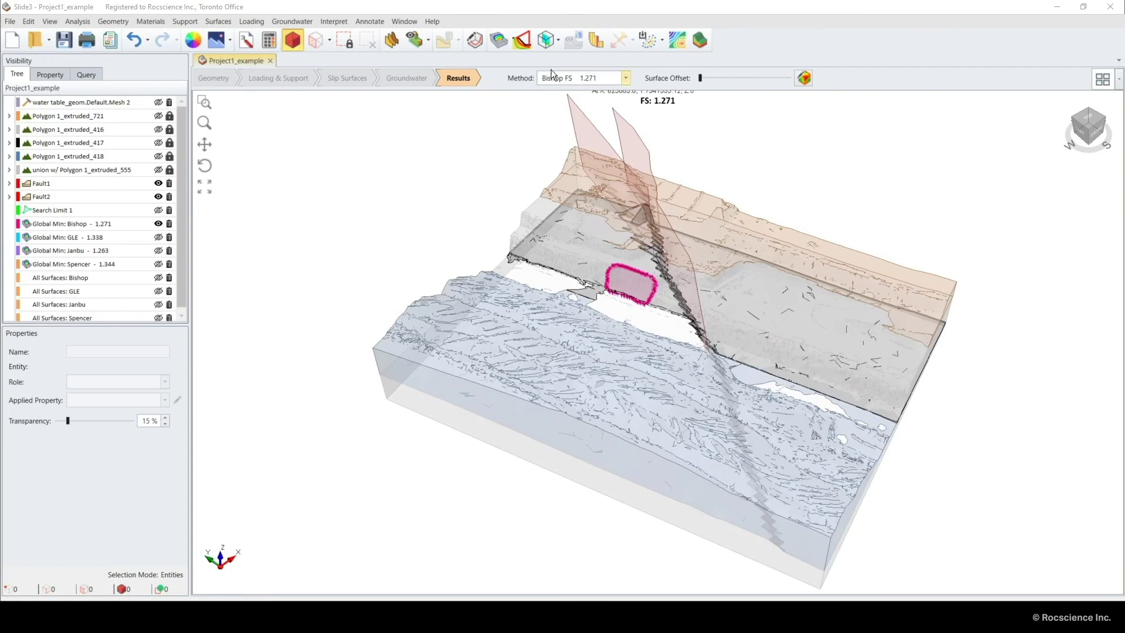
Display all computed slip surfaces and compare them across the GLE, Janbu and Spencer methods, clear of the surface list
click(523, 45)
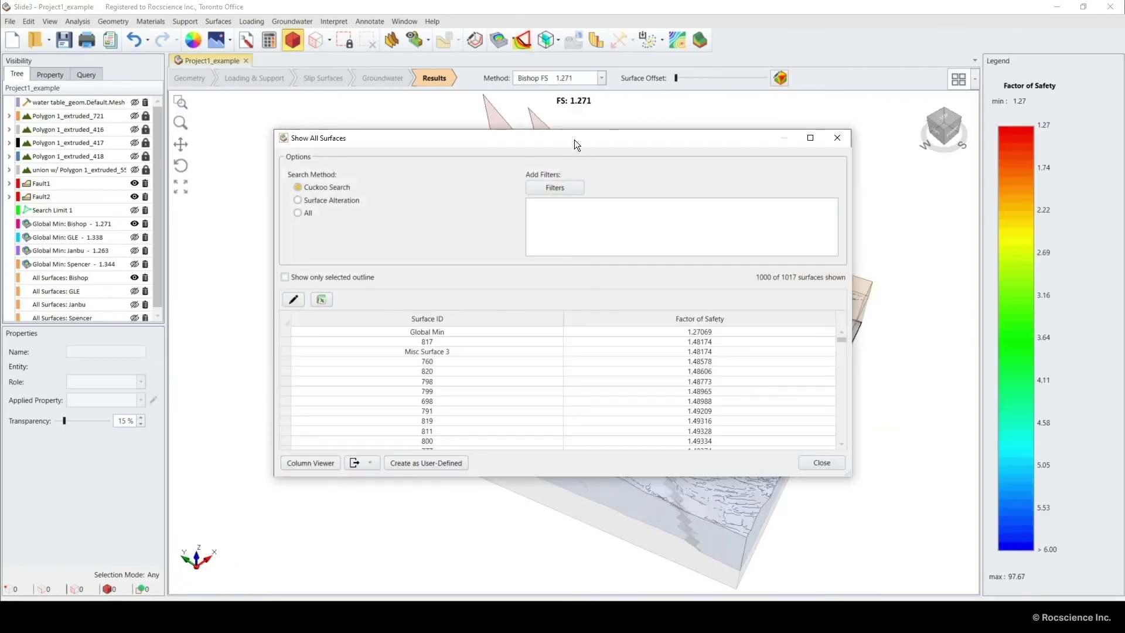
drag(560, 147, 441, 430)
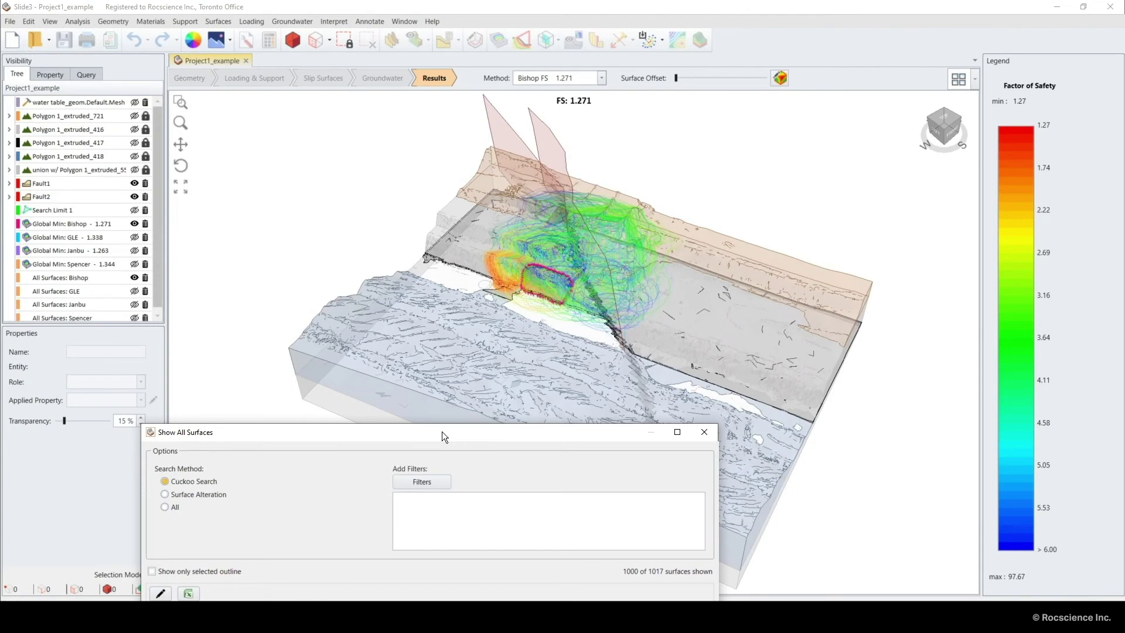
click(589, 79)
click(588, 79)
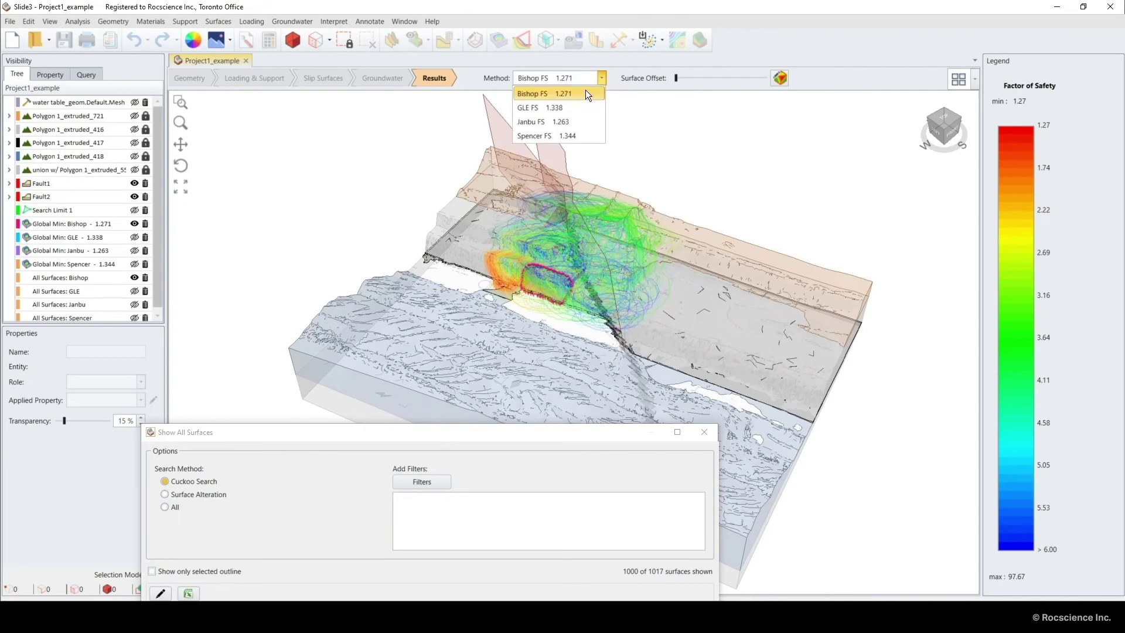
click(583, 106)
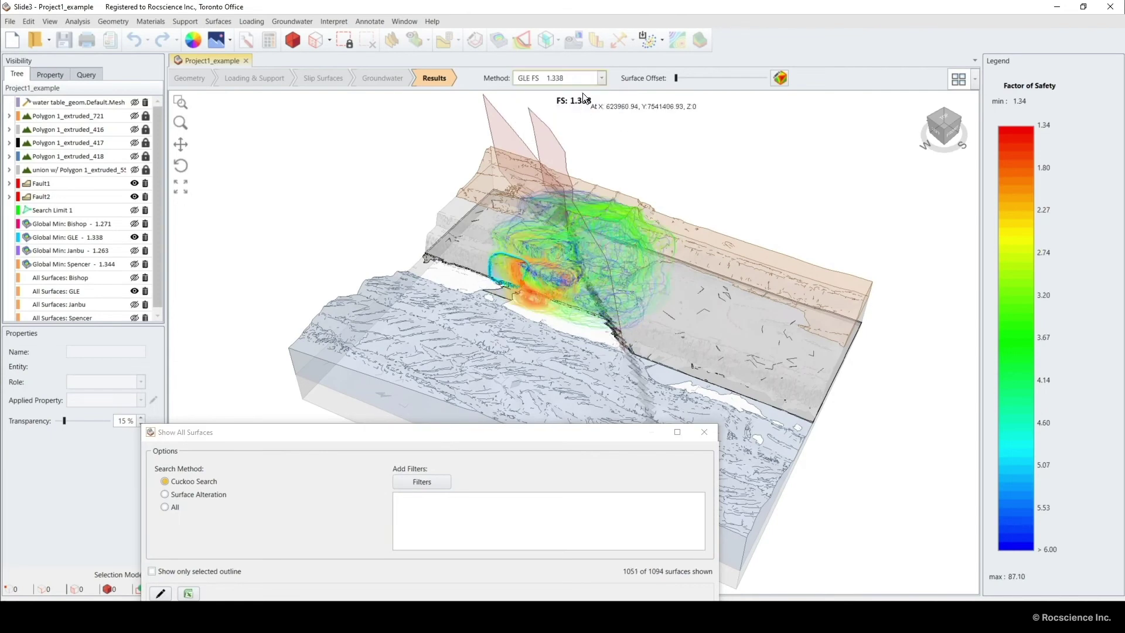
click(581, 80)
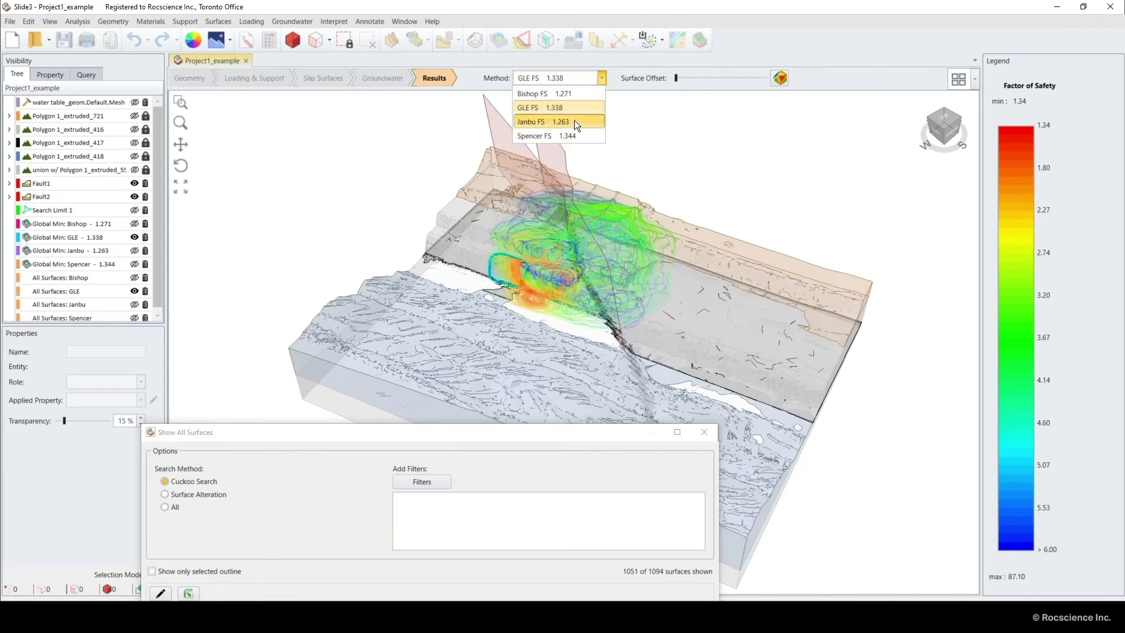
click(574, 120)
click(578, 77)
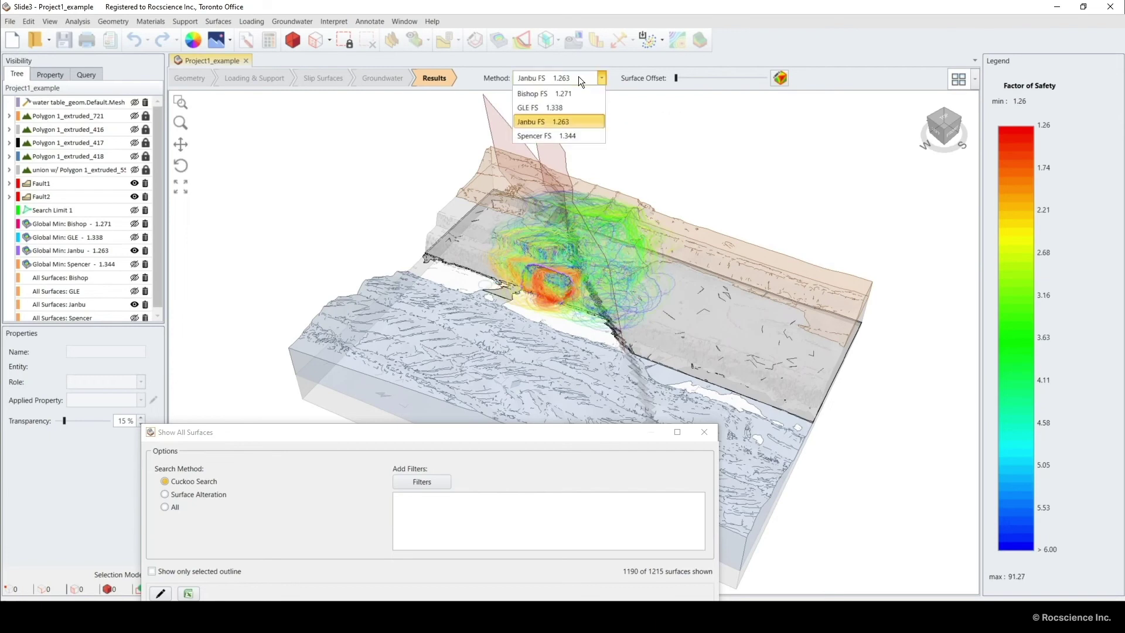
click(562, 135)
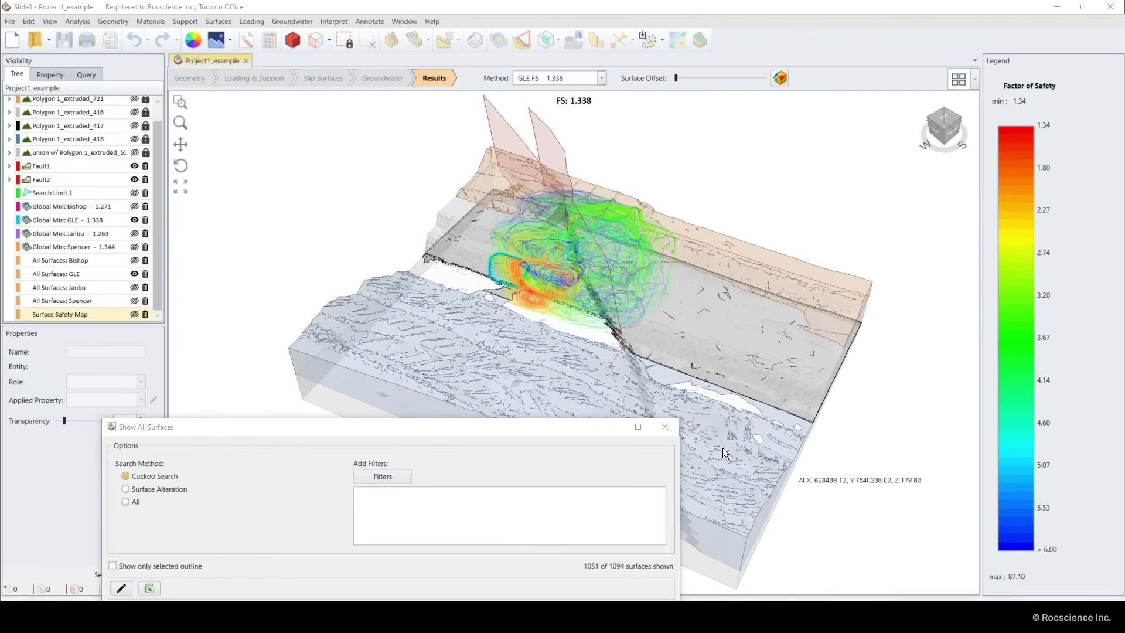
click(664, 426)
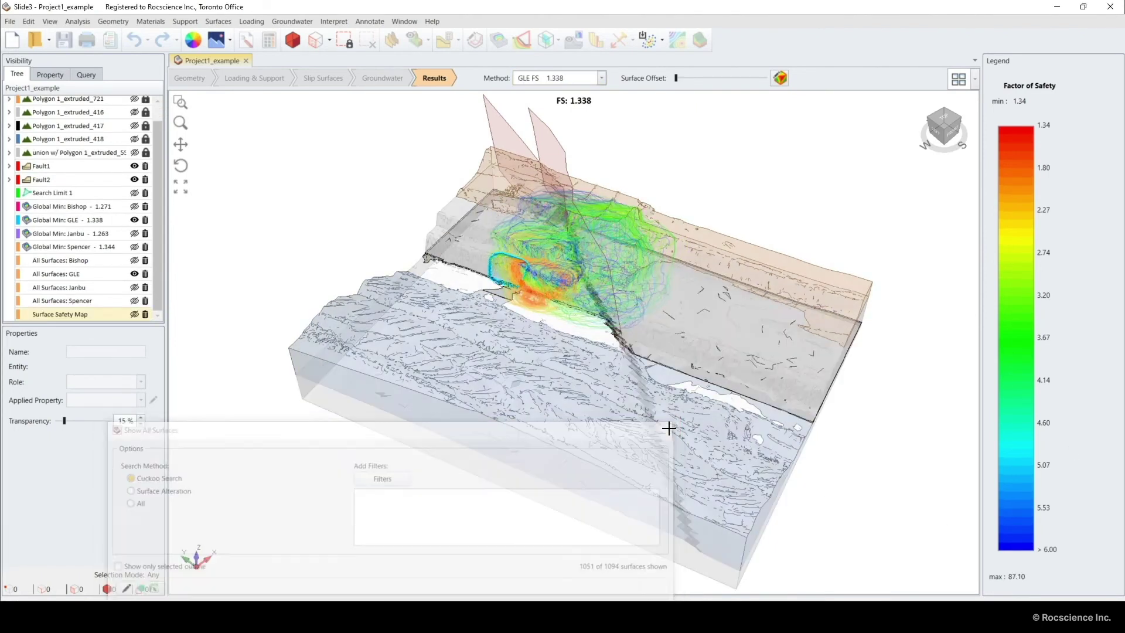
Display the surface safety map and view it for the Bishop method and for the Spencer method
click(681, 42)
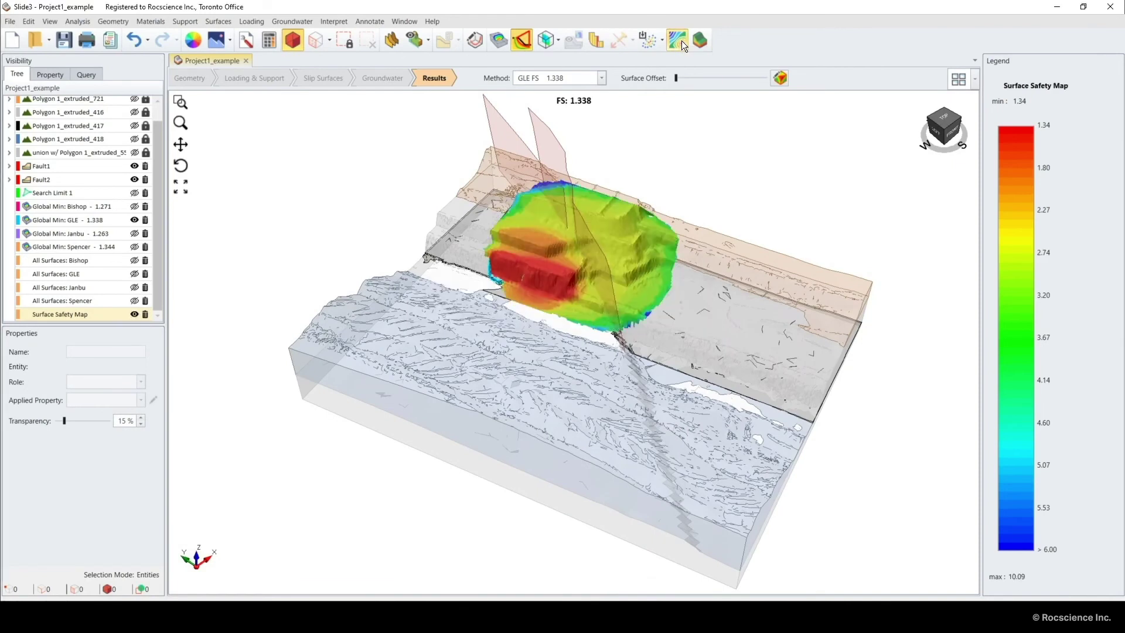
click(597, 79)
click(590, 95)
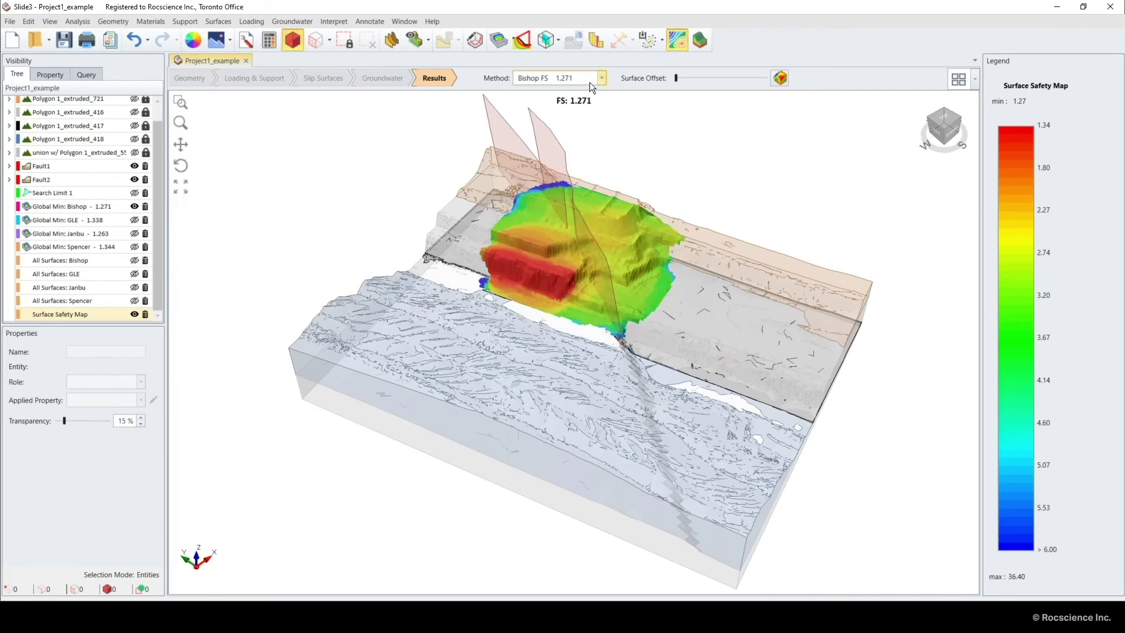
click(591, 80)
click(583, 135)
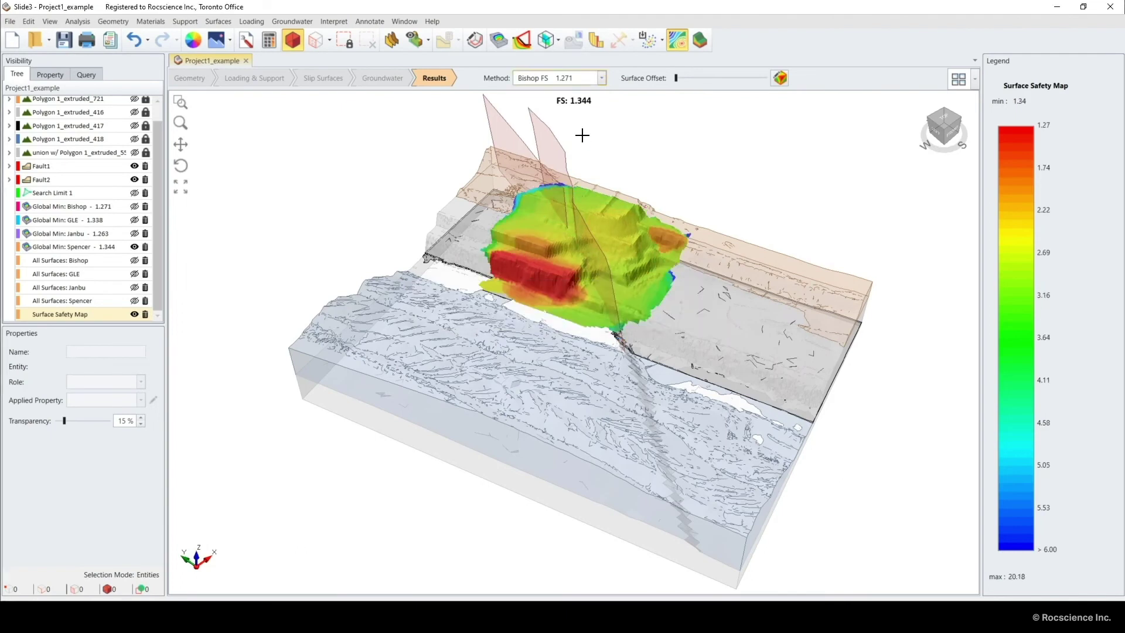
Set the safety map contours to a custom range of 1.3 to 1.8 with 5 intervals, allowing values less than the minimum
right_click(1020, 173)
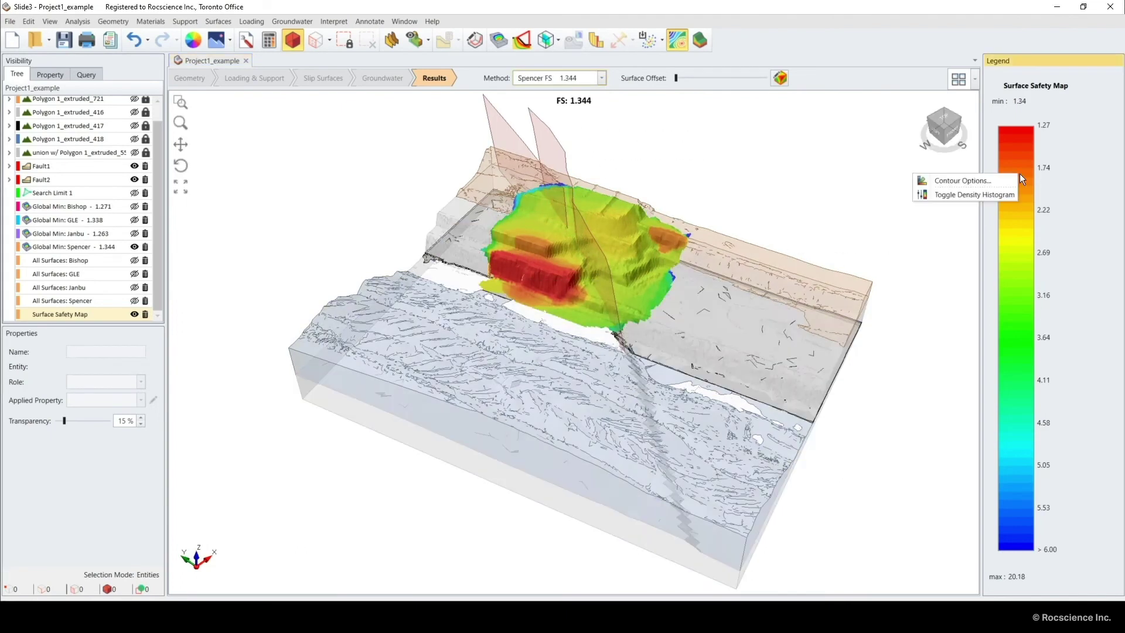
click(1000, 180)
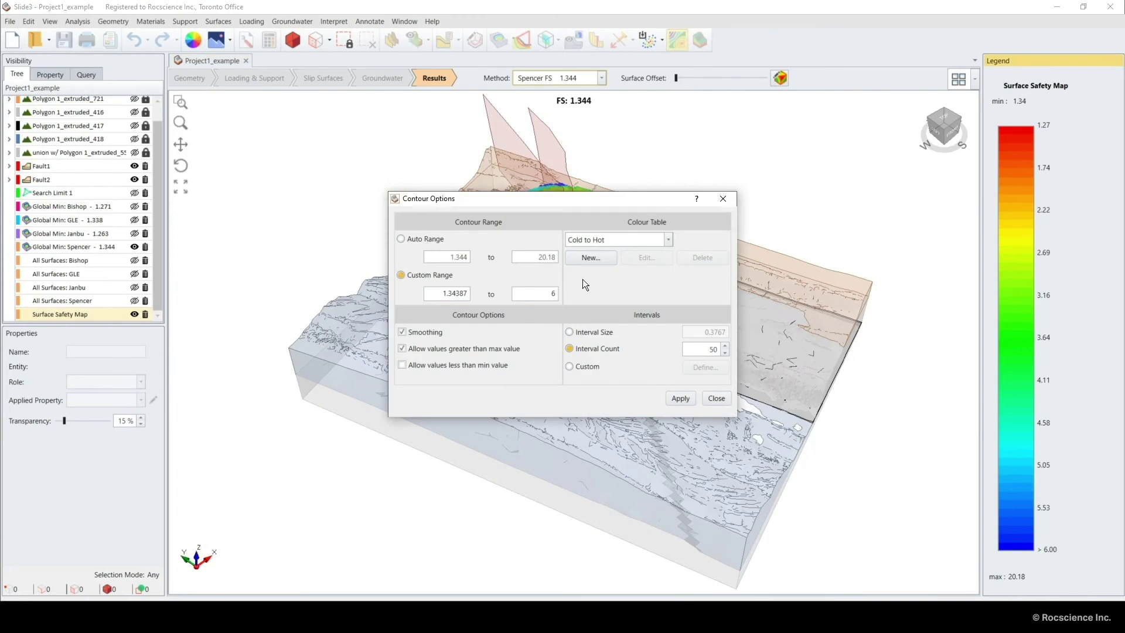
drag(445, 294, 478, 294)
text(1.3)
click(531, 293)
double_click(530, 293)
text(1.8)
click(405, 363)
click(681, 398)
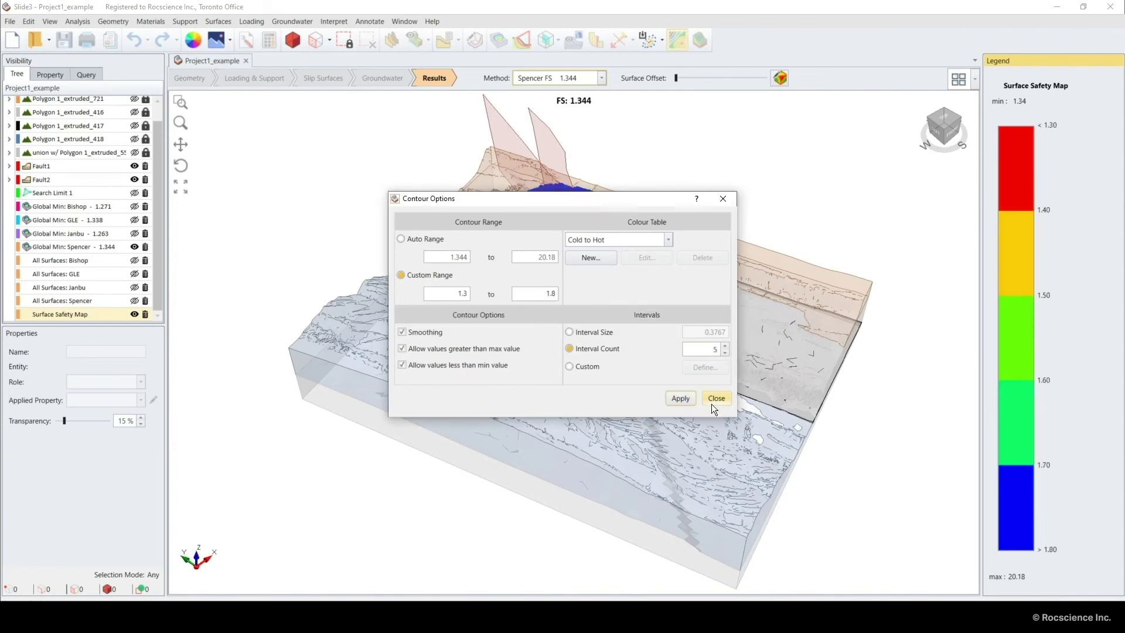
click(713, 403)
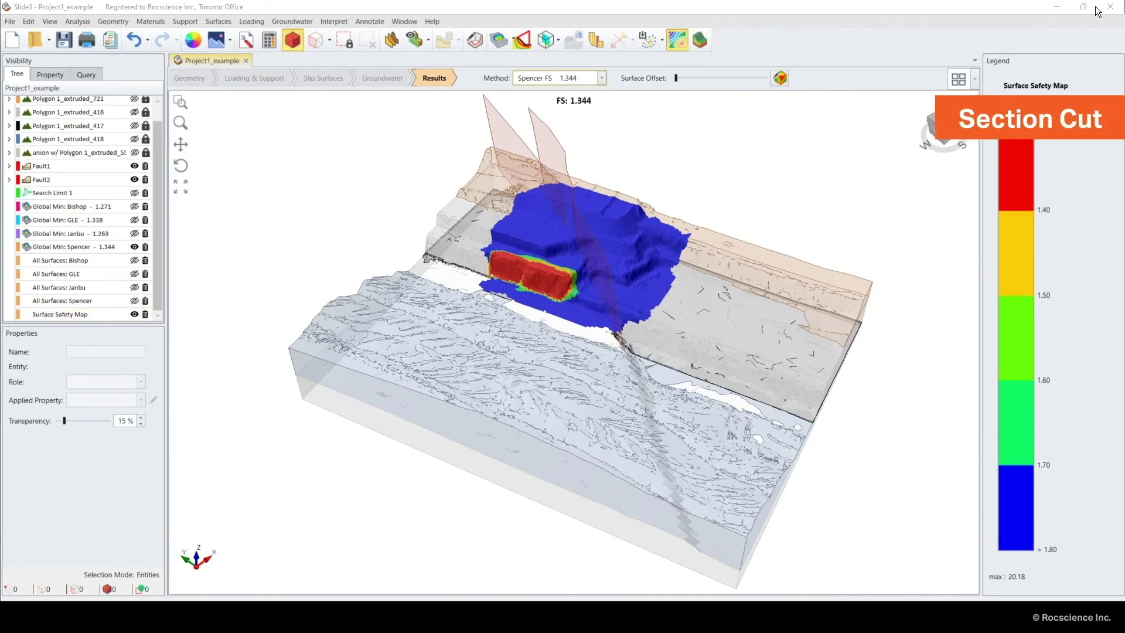
Turn off the surface safety map contours on the model
click(677, 39)
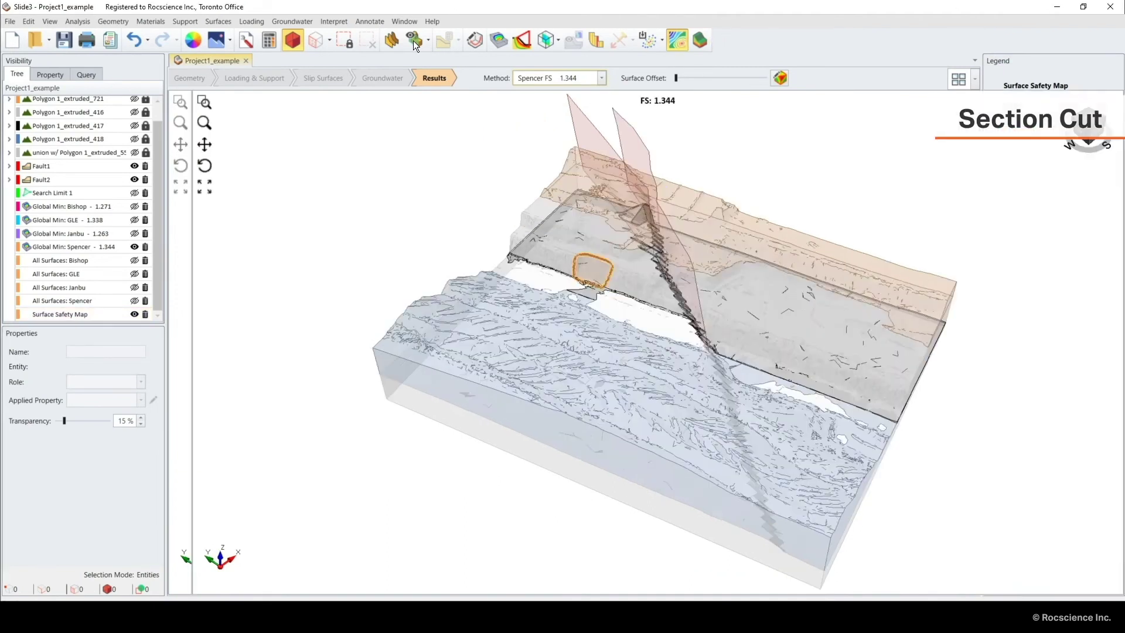
Preview a vertical section cut through the model with the Spencer global minimum shown, rotating the plane perpendicular to the pit slope
click(413, 41)
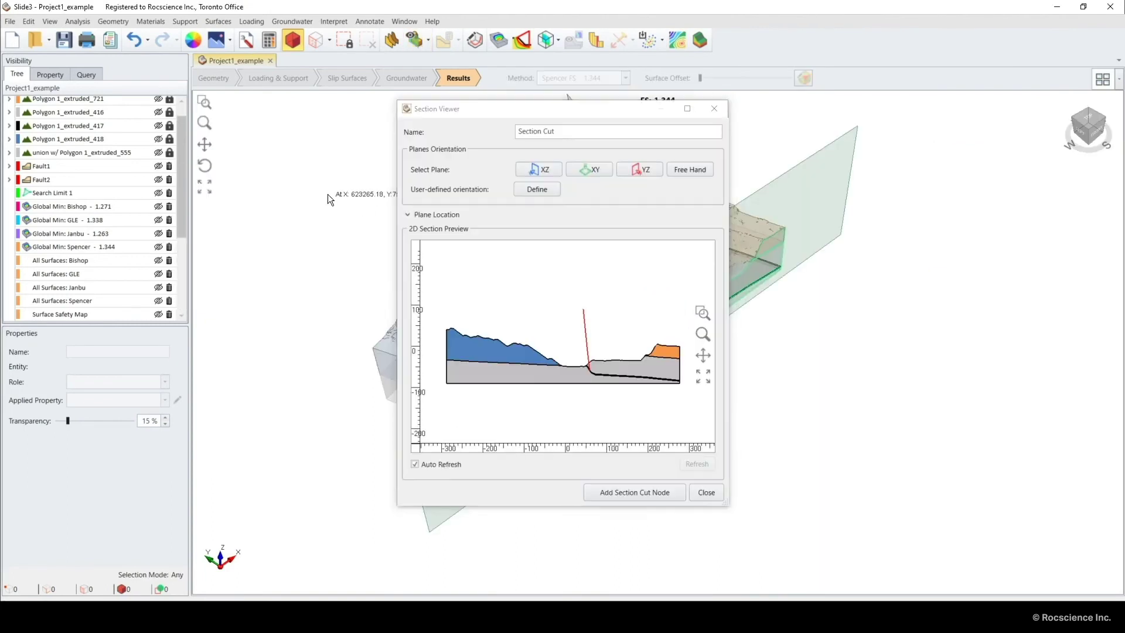
drag(527, 117, 705, 120)
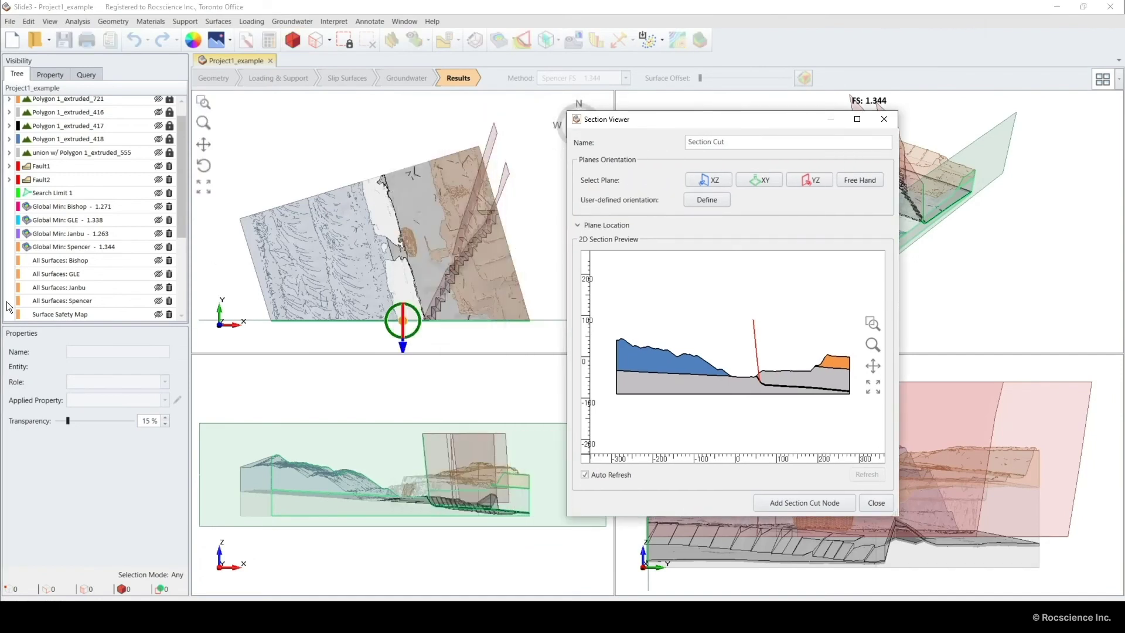
click(158, 246)
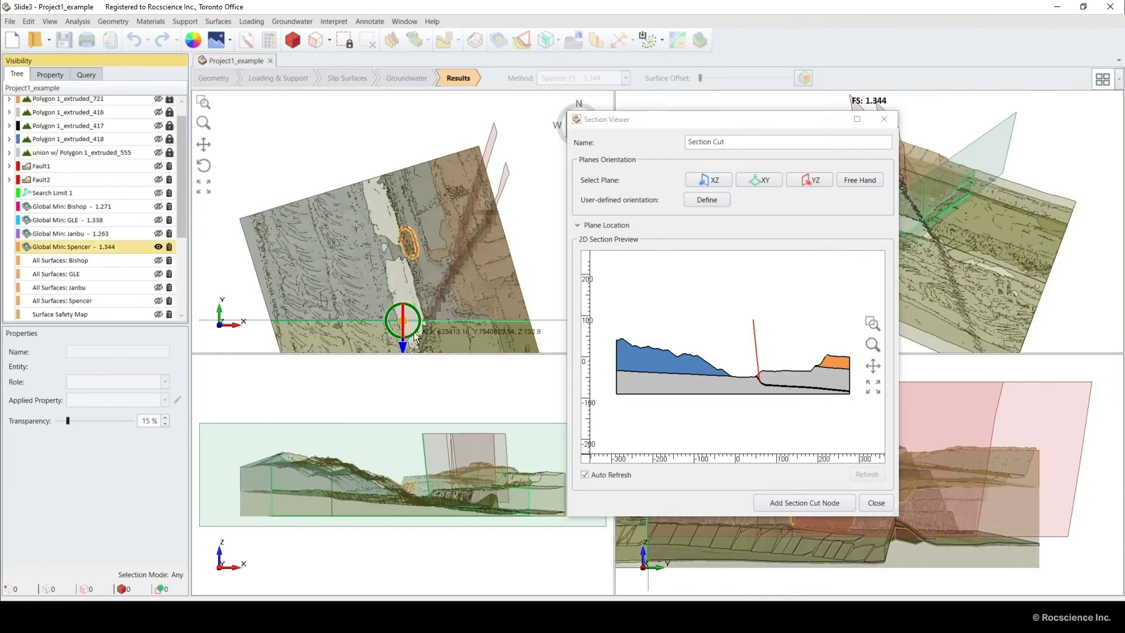
drag(413, 331, 386, 272)
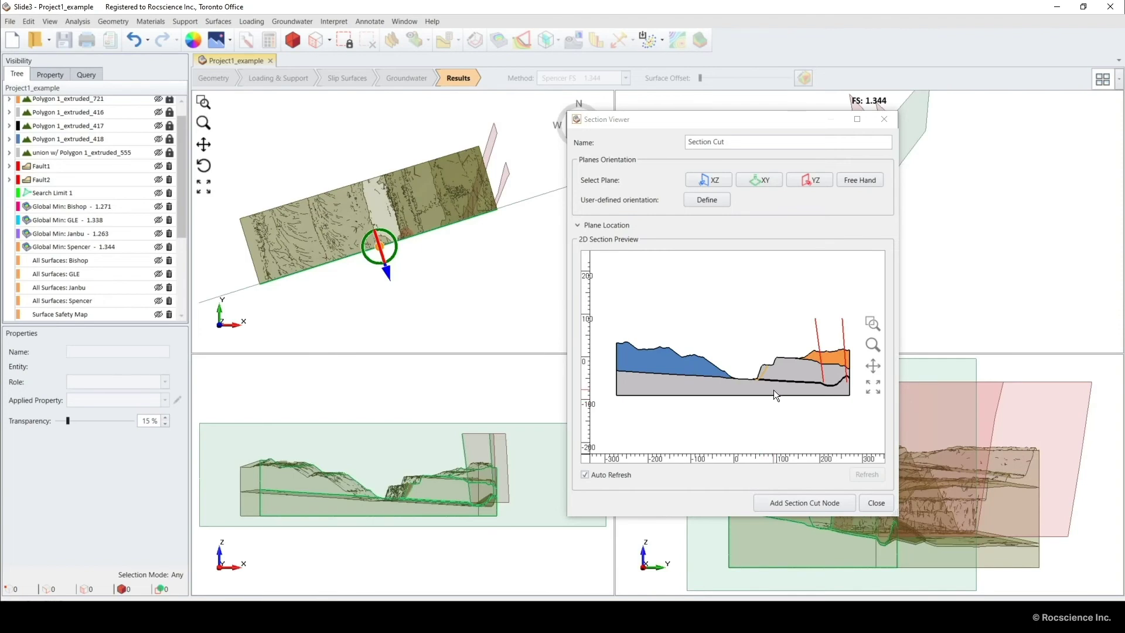
scroll(778, 381, up, 3)
scroll(779, 381, up, 4)
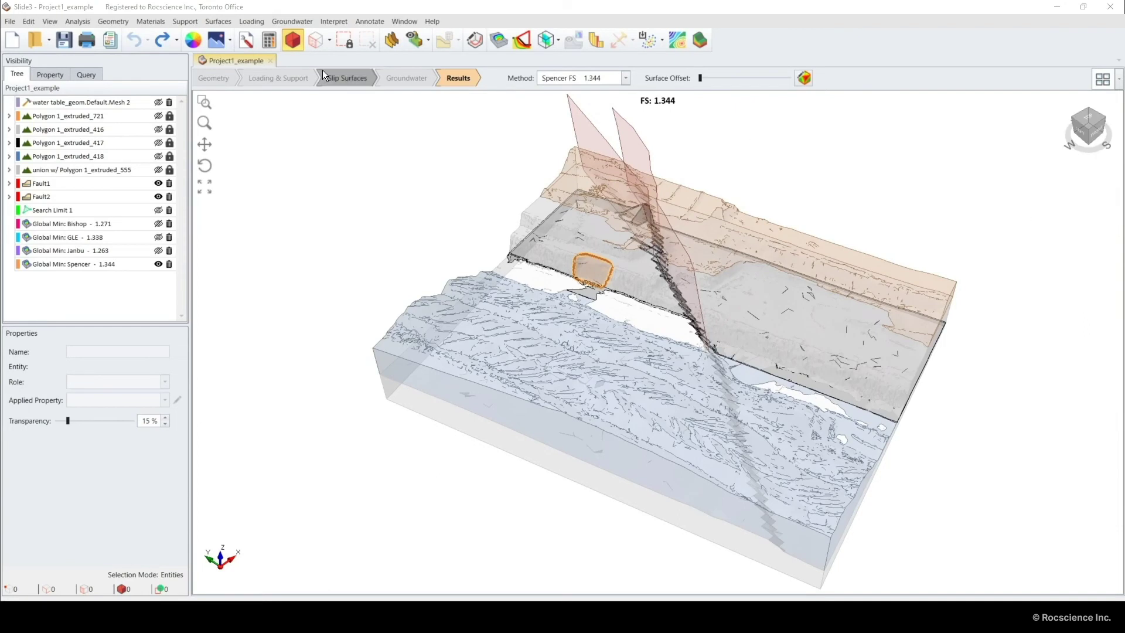
Return to the geometry stage and set the role of the water table_geom.Default.Mesh 2 surface to Geology
click(232, 78)
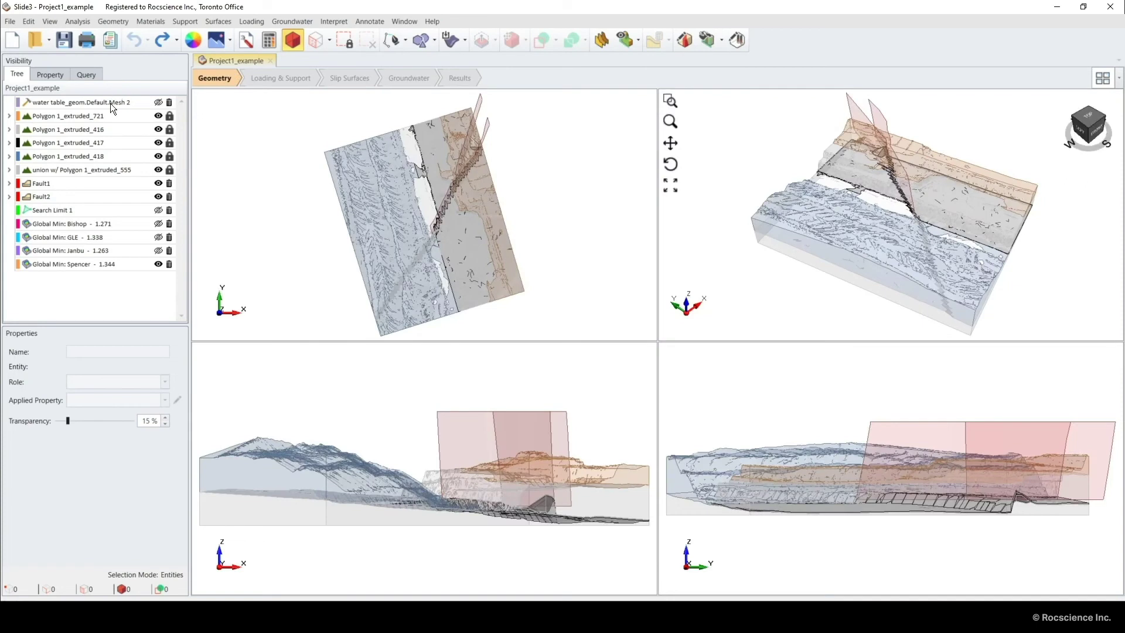
click(111, 103)
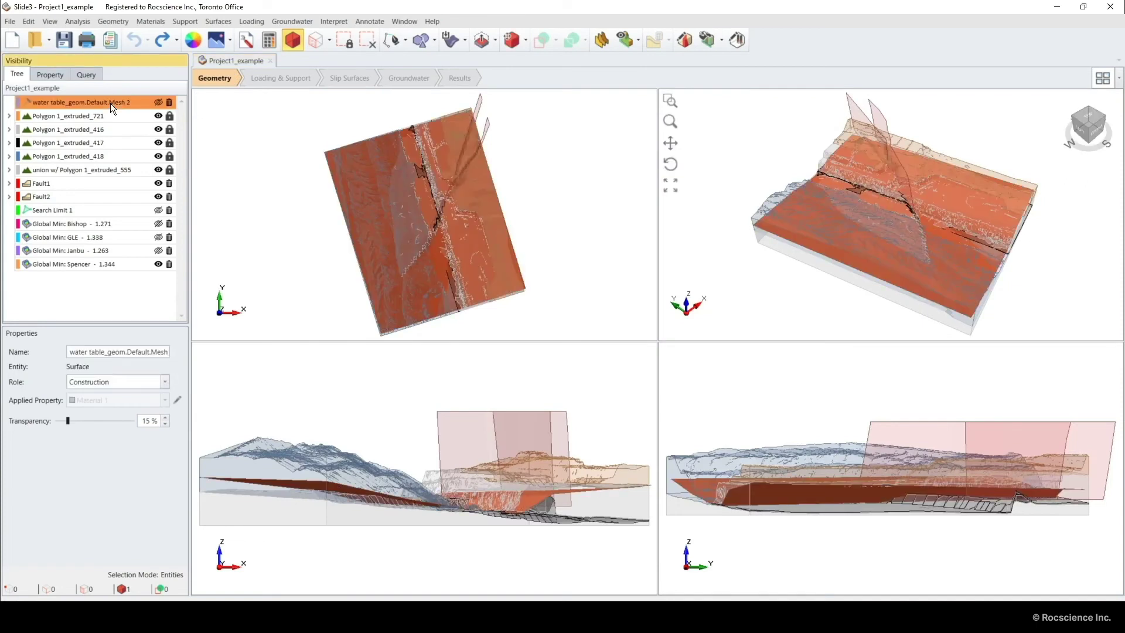
click(116, 382)
click(116, 396)
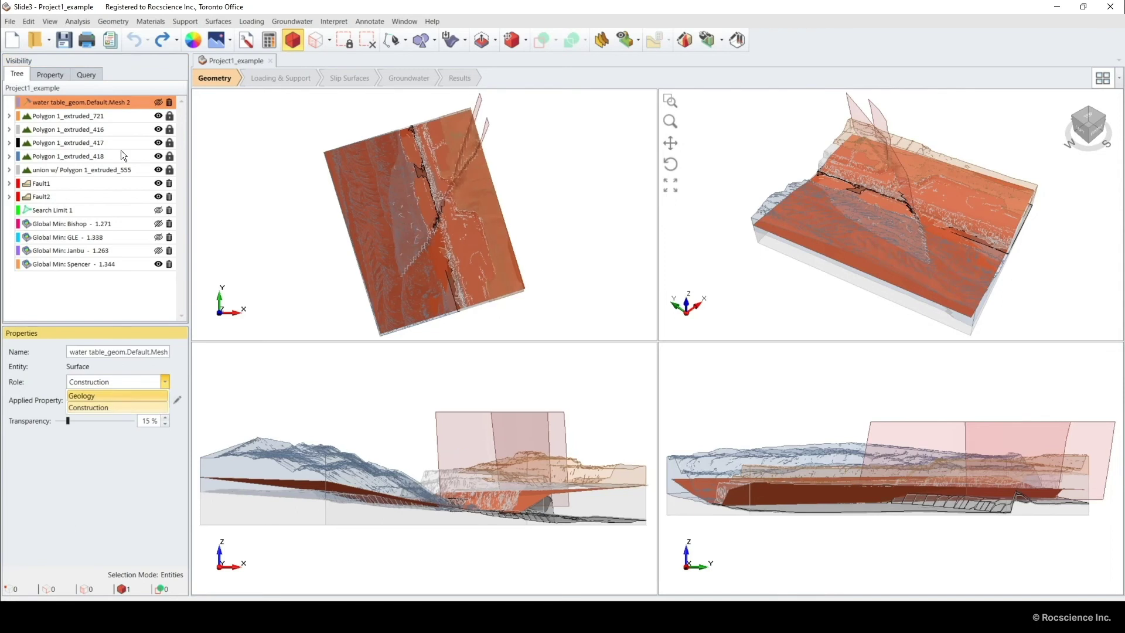
Hide all entities from Polygon 1_extruded_721 through Search Limit 1 and examine the shape of the water table surface on its own
click(136, 116)
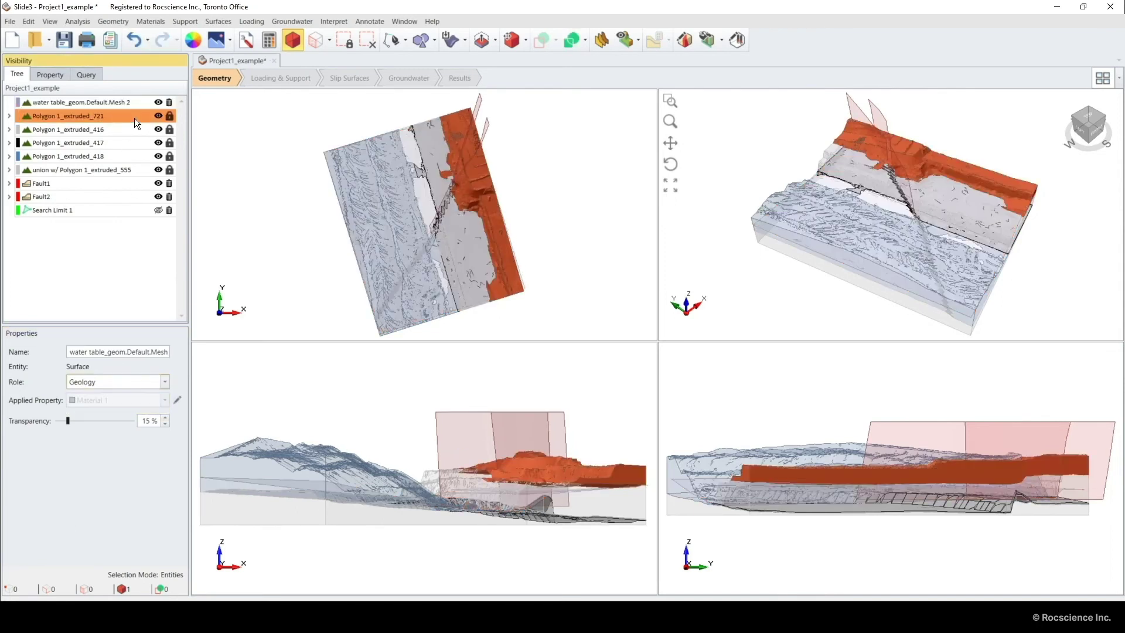
shift+click(120, 211)
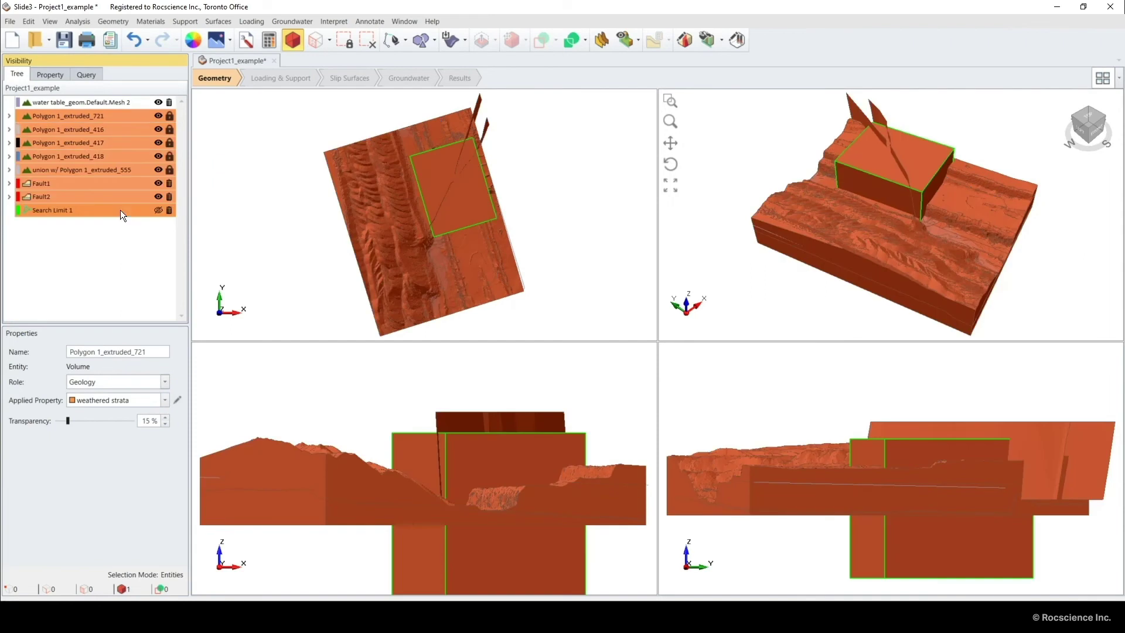
click(156, 196)
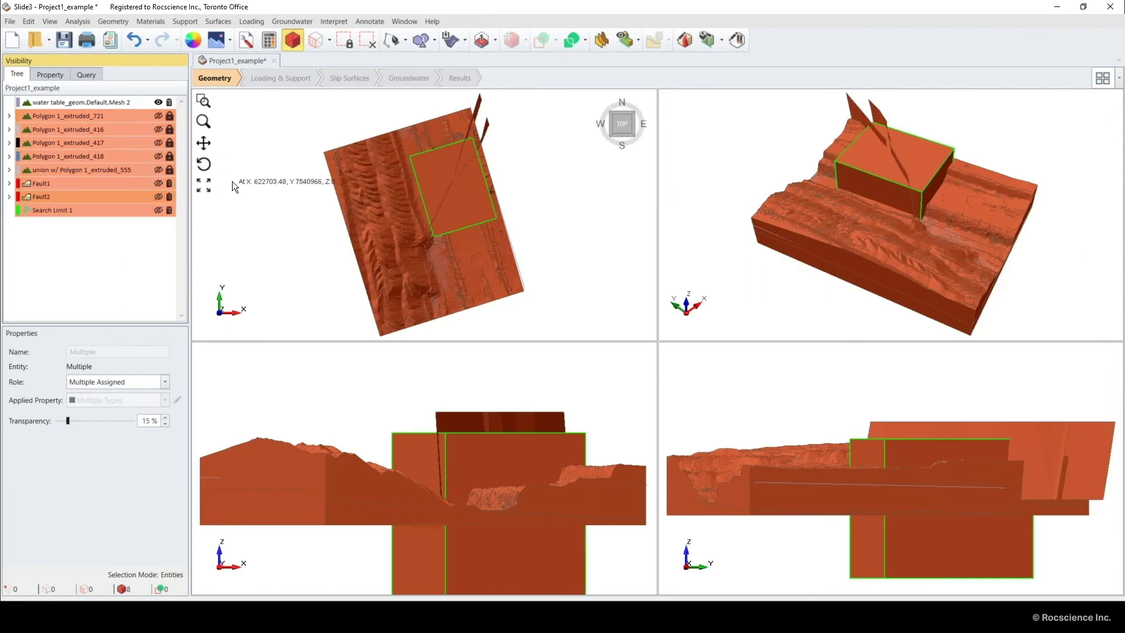
drag(863, 234, 862, 205)
click(862, 205)
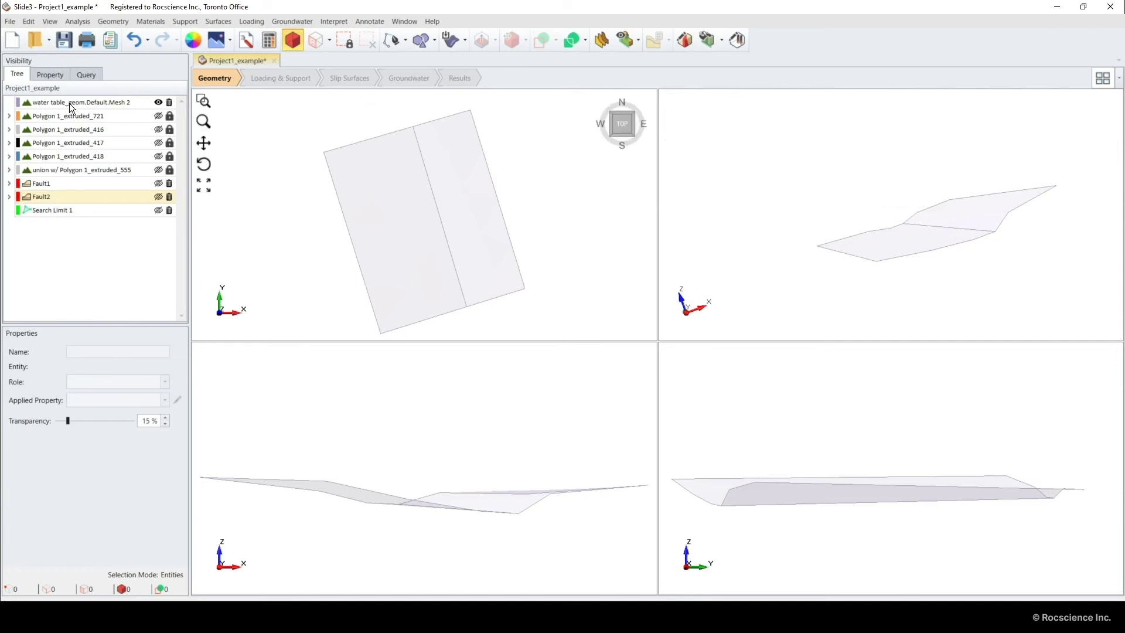
Add a water surface of type Water Table from water table_geom.Default.Mesh 2 and accept its assignment to all materials
mouse_move(69, 103)
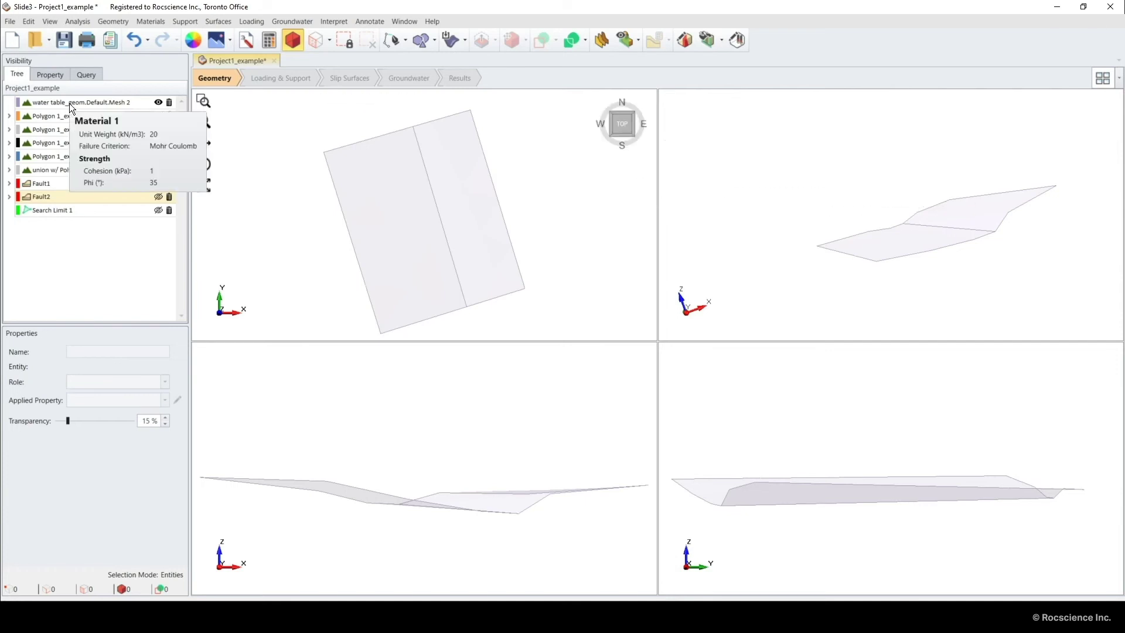
click(69, 103)
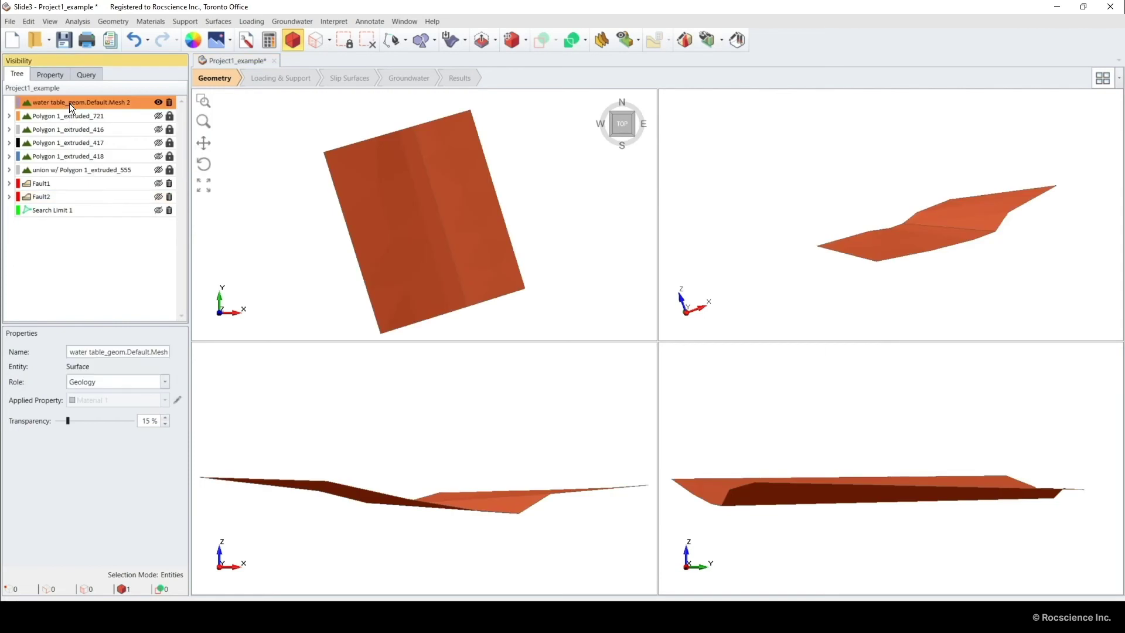
click(293, 21)
click(305, 63)
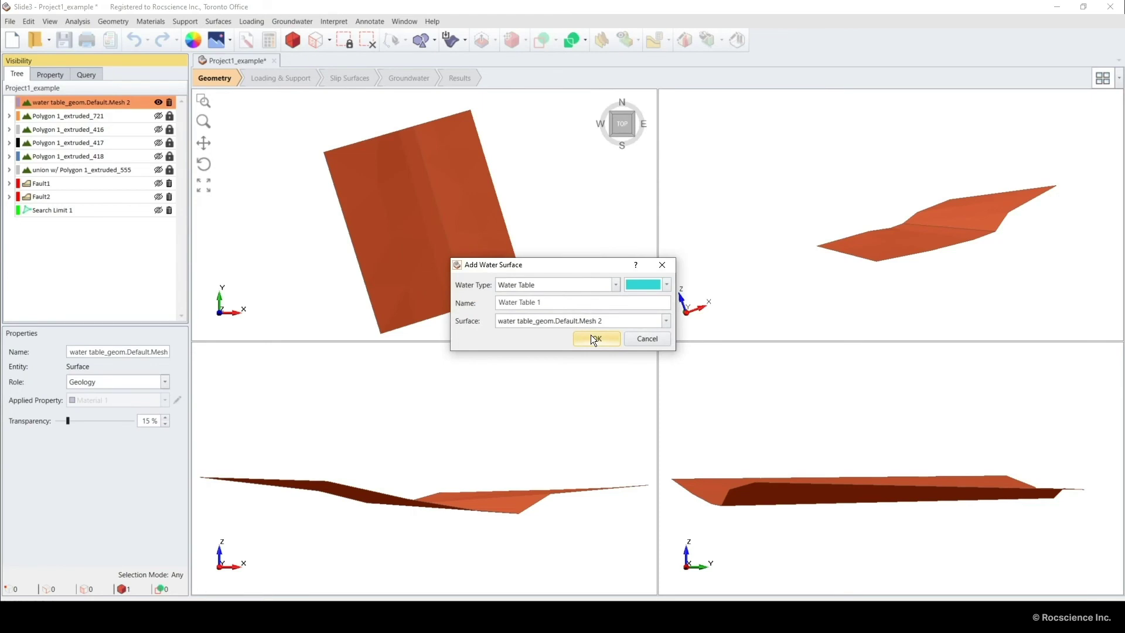
click(594, 339)
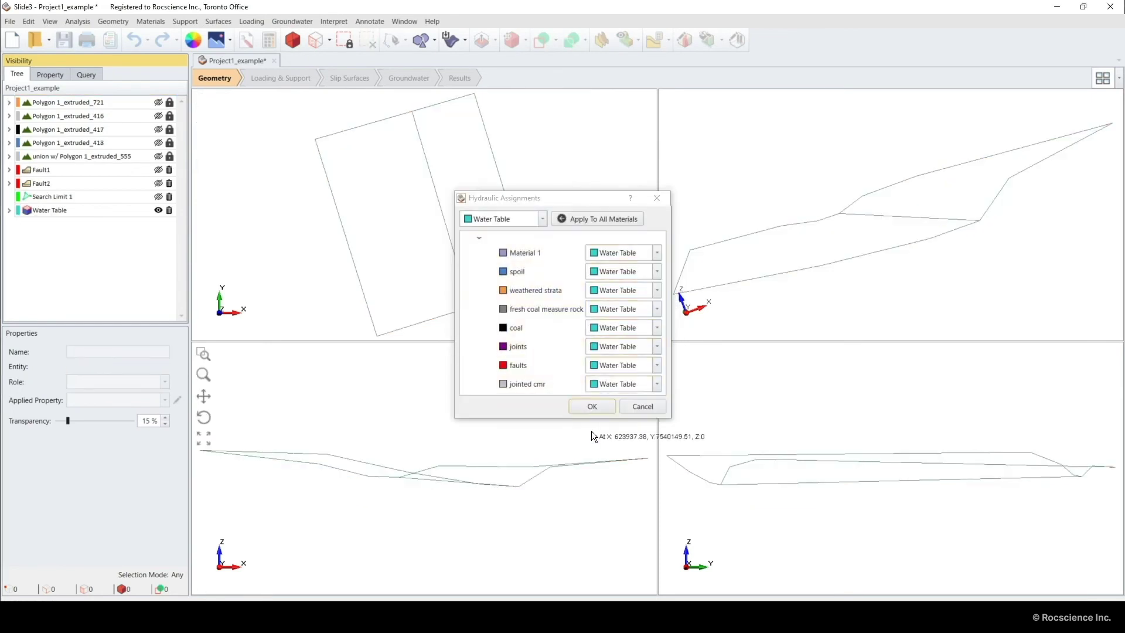
click(593, 406)
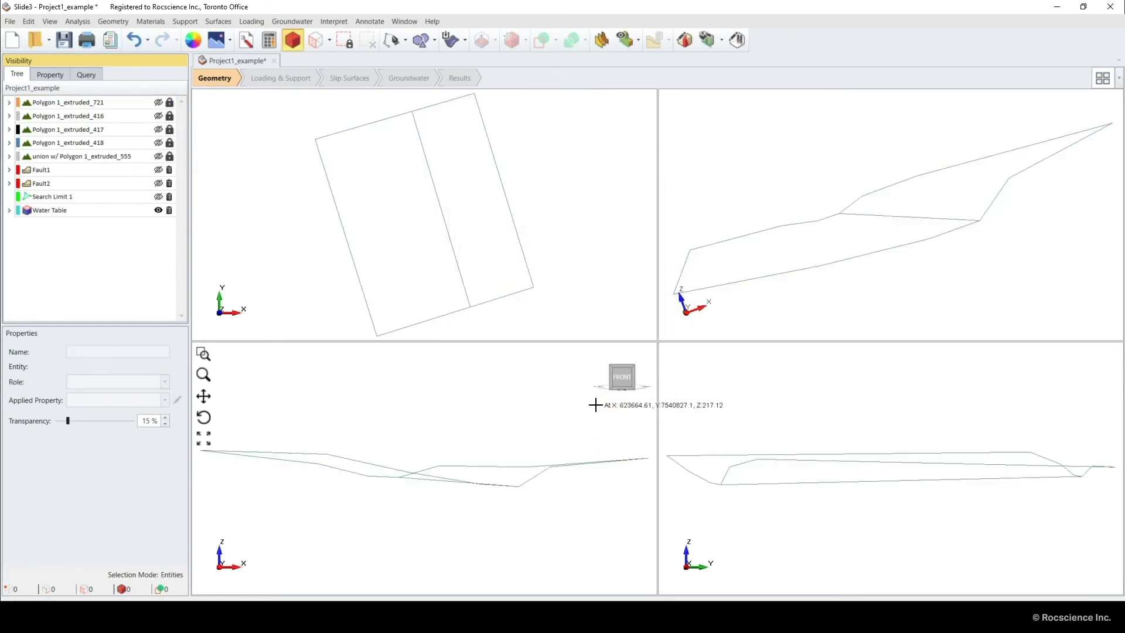
Show the geology volumes and both faults again, and hide the Water Table surface
click(79, 101)
shift+click(79, 183)
click(160, 183)
click(767, 181)
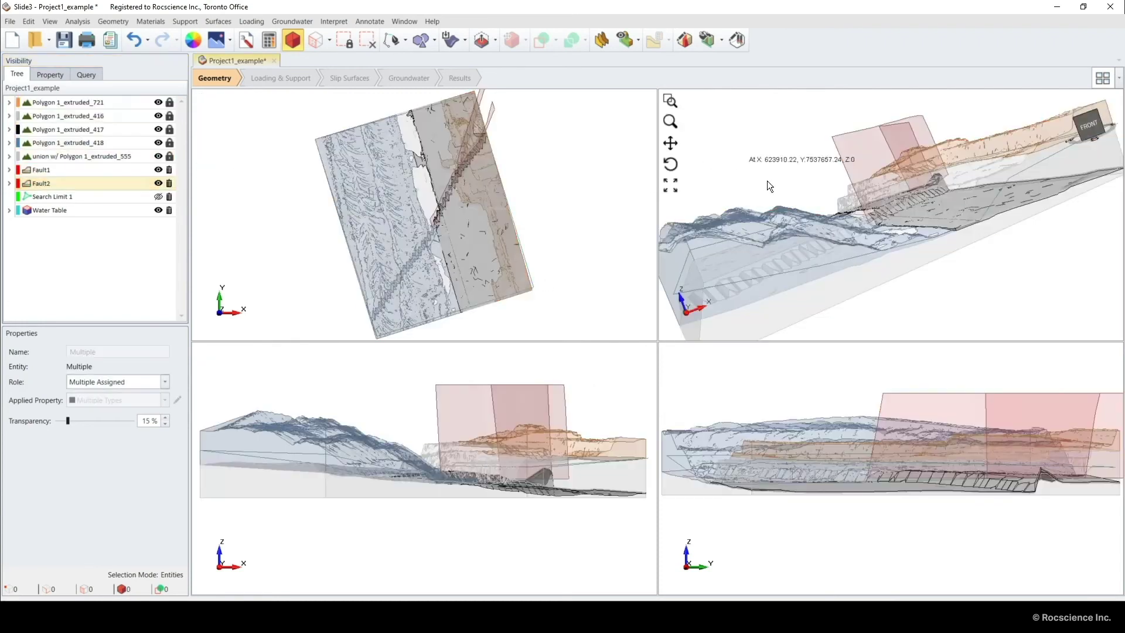
middle_drag(916, 272, 908, 280)
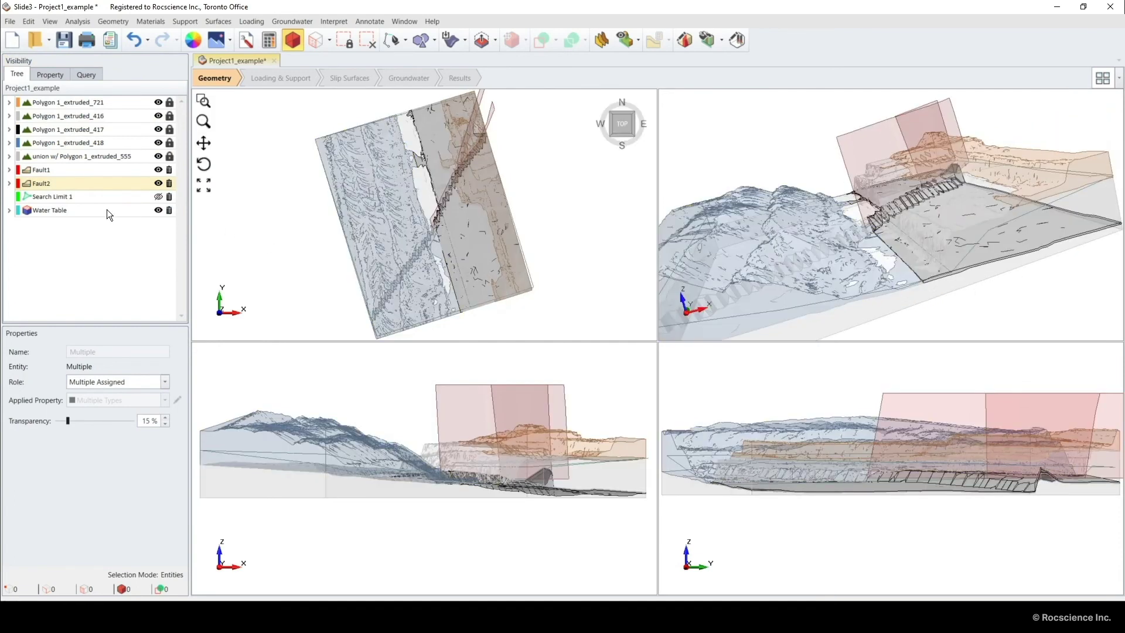
click(104, 209)
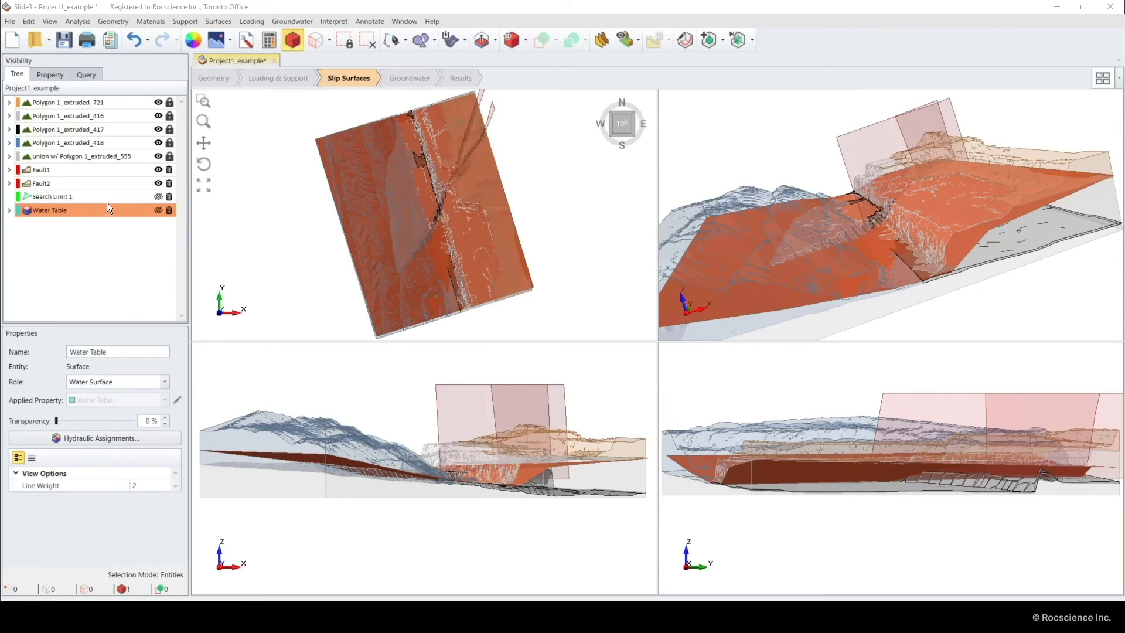
In the slip surfaces stage, move and enlarge the Search Limit 1 box to cover the spoil side of the model, and compute the model
click(105, 198)
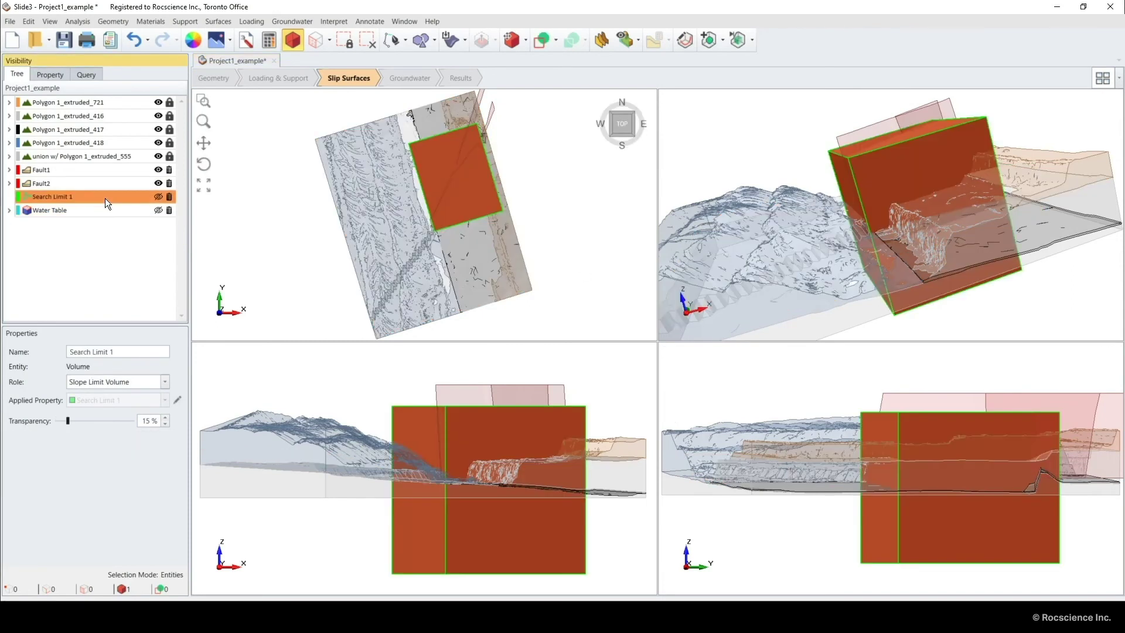
click(178, 400)
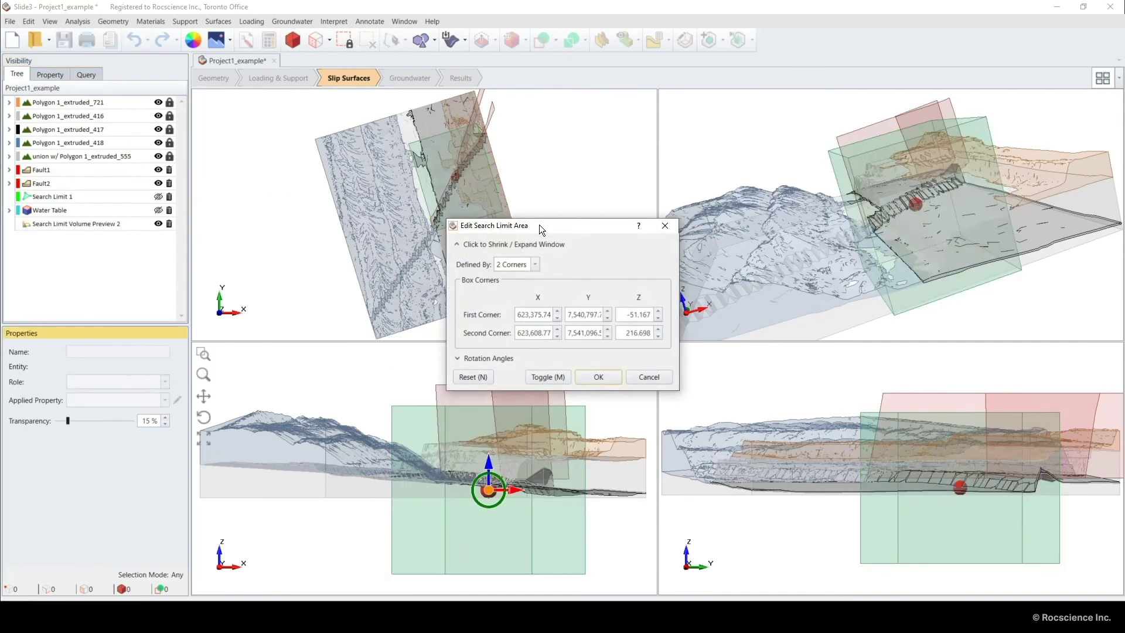
drag(539, 224, 623, 232)
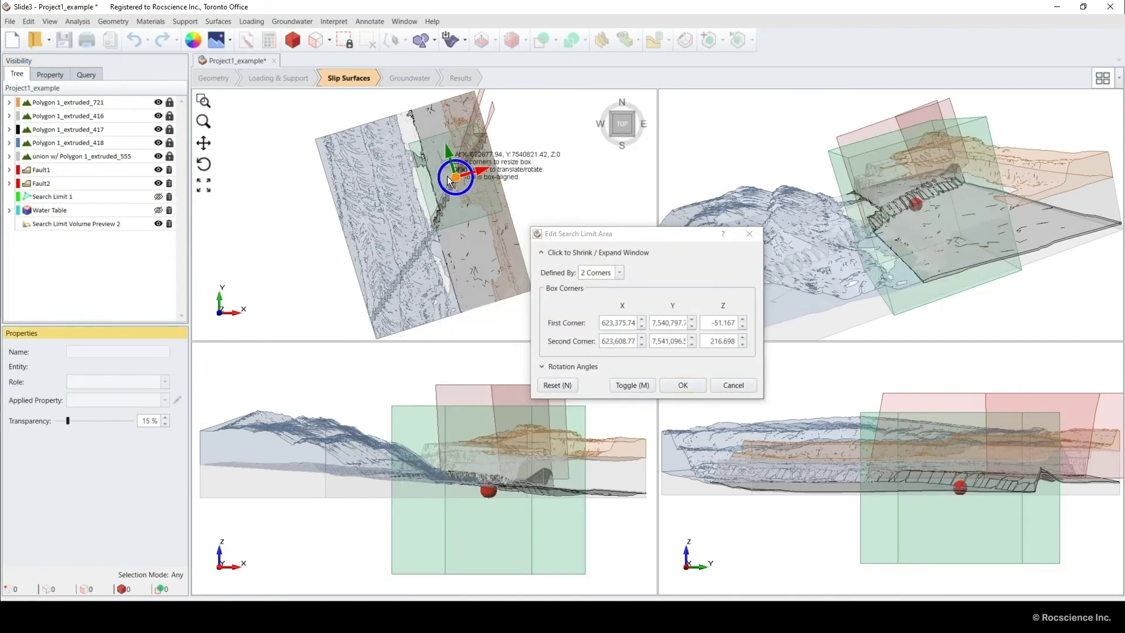
drag(449, 179, 381, 177)
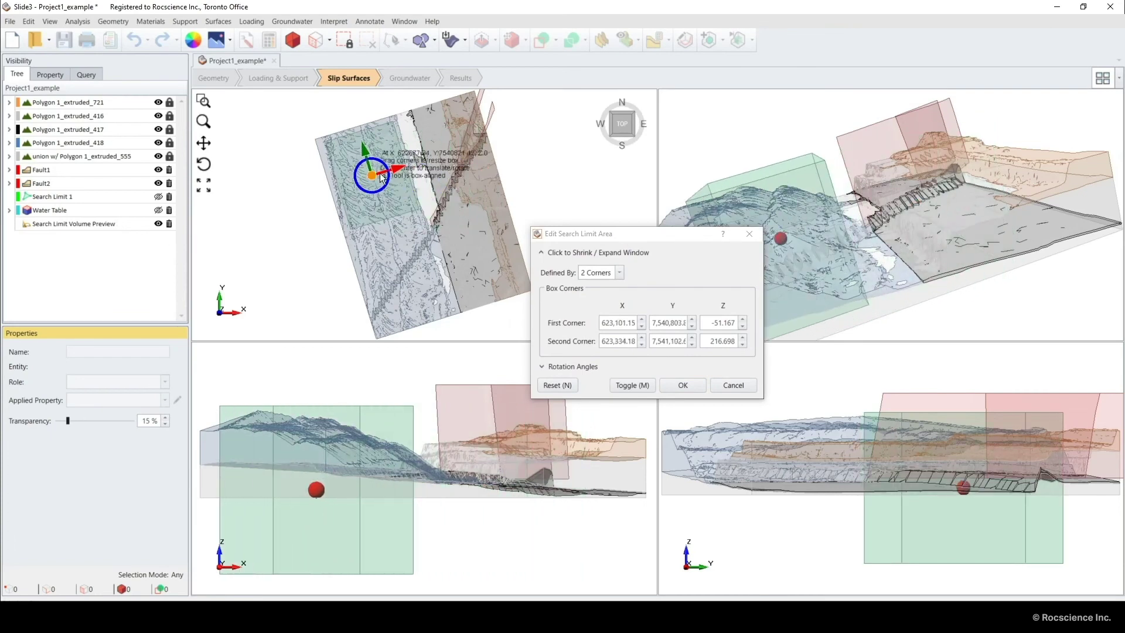
drag(405, 120, 443, 288)
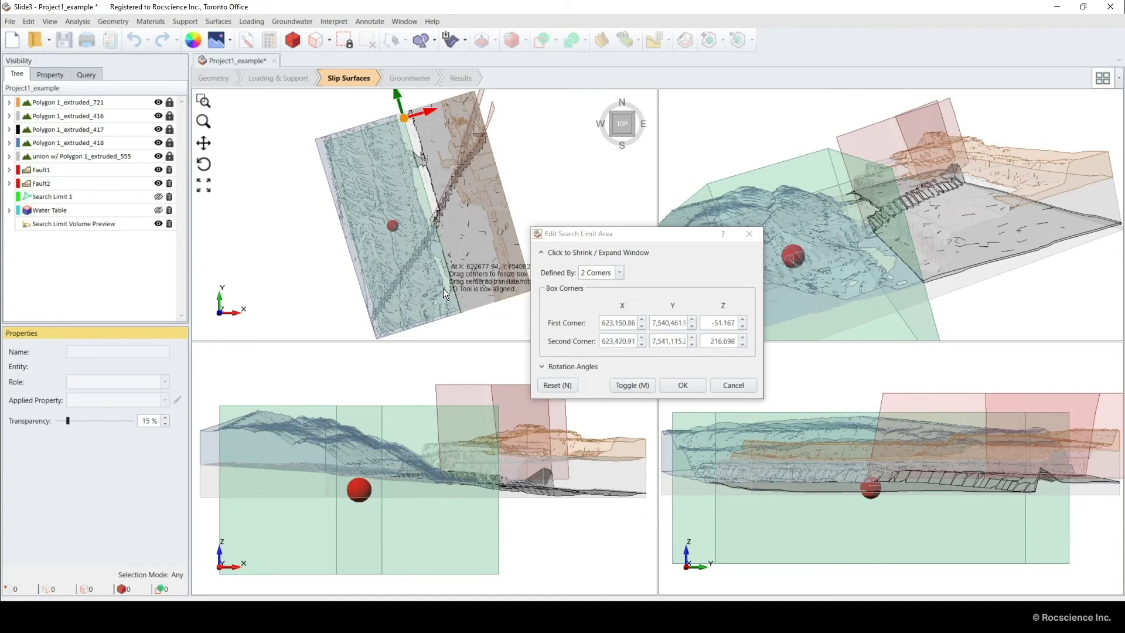
click(679, 386)
click(613, 328)
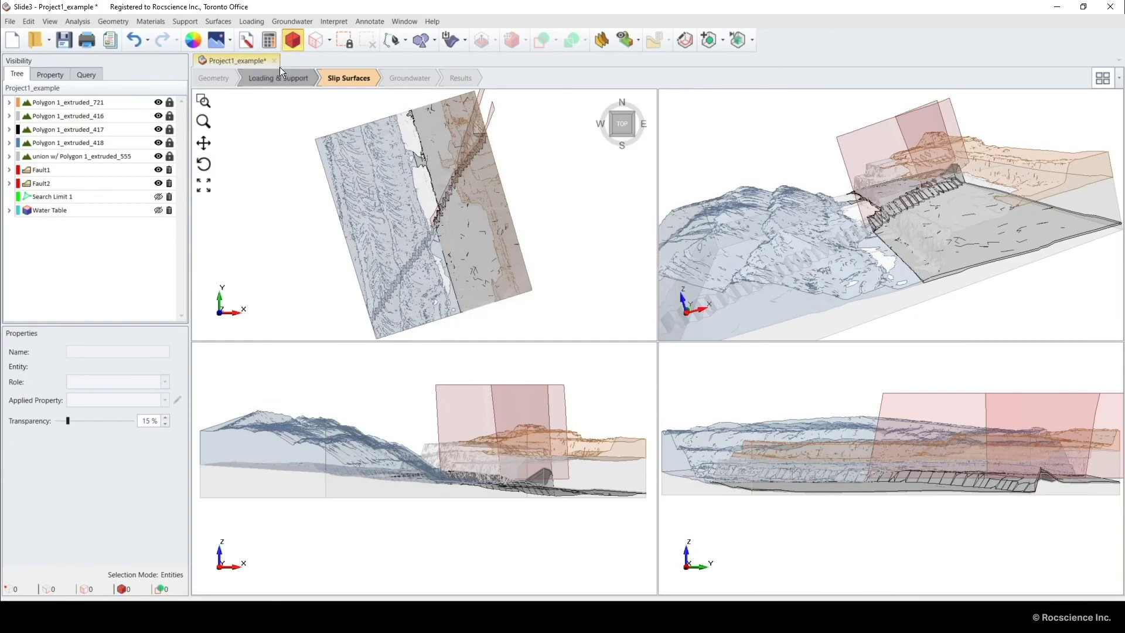
click(269, 47)
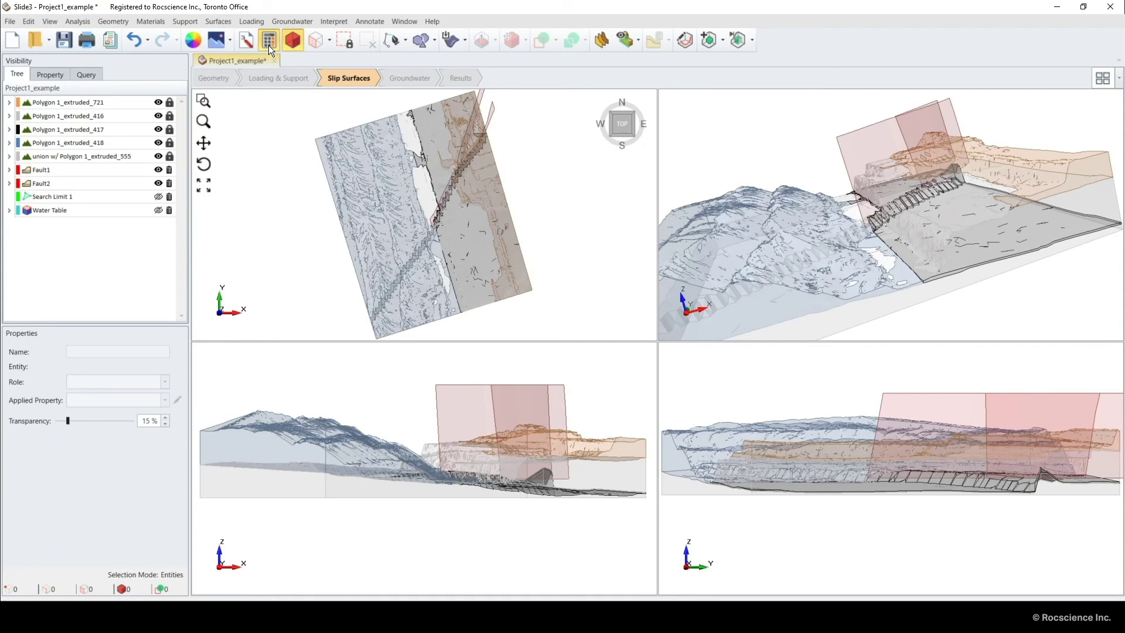
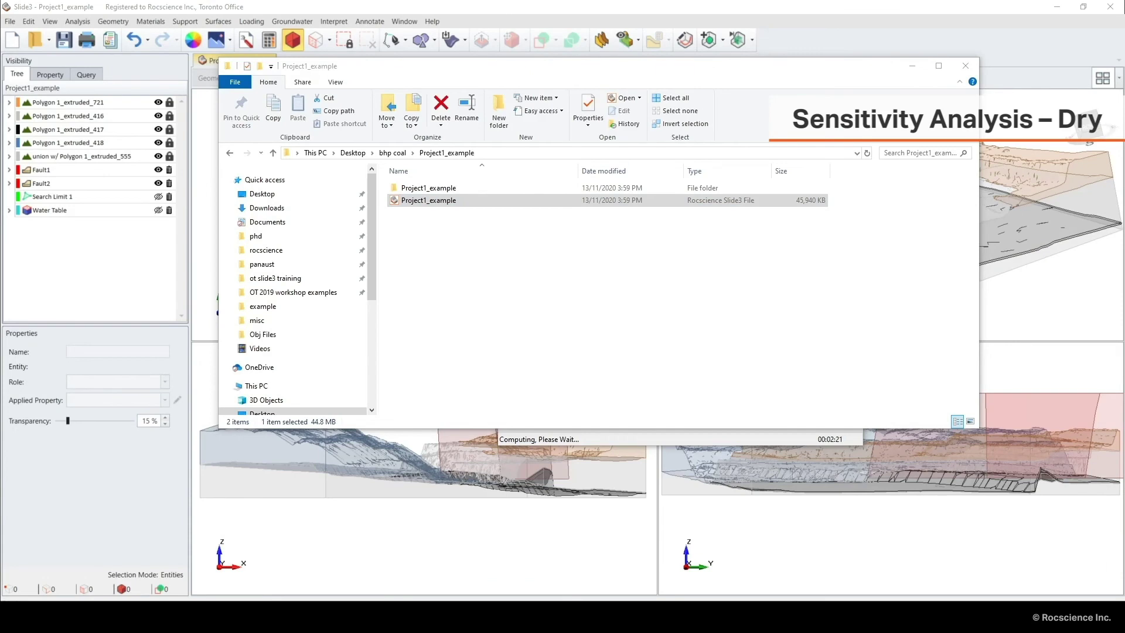
Duplicate the Project1_example Slide3 file within its project folder
click(455, 202)
key(ctrl+c)
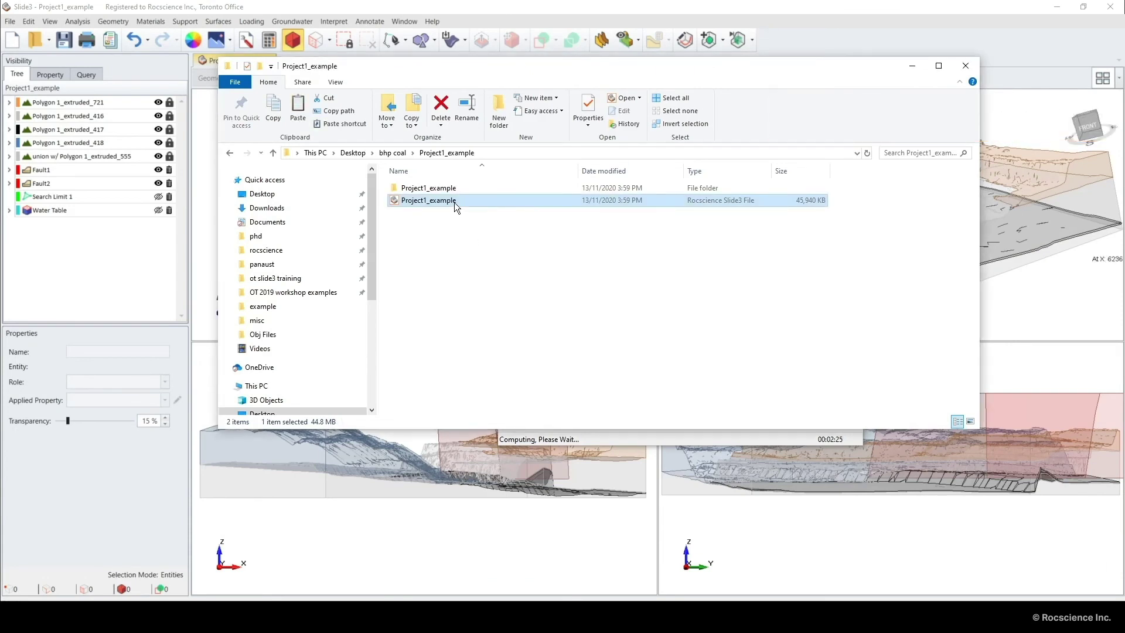
key(ctrl+v)
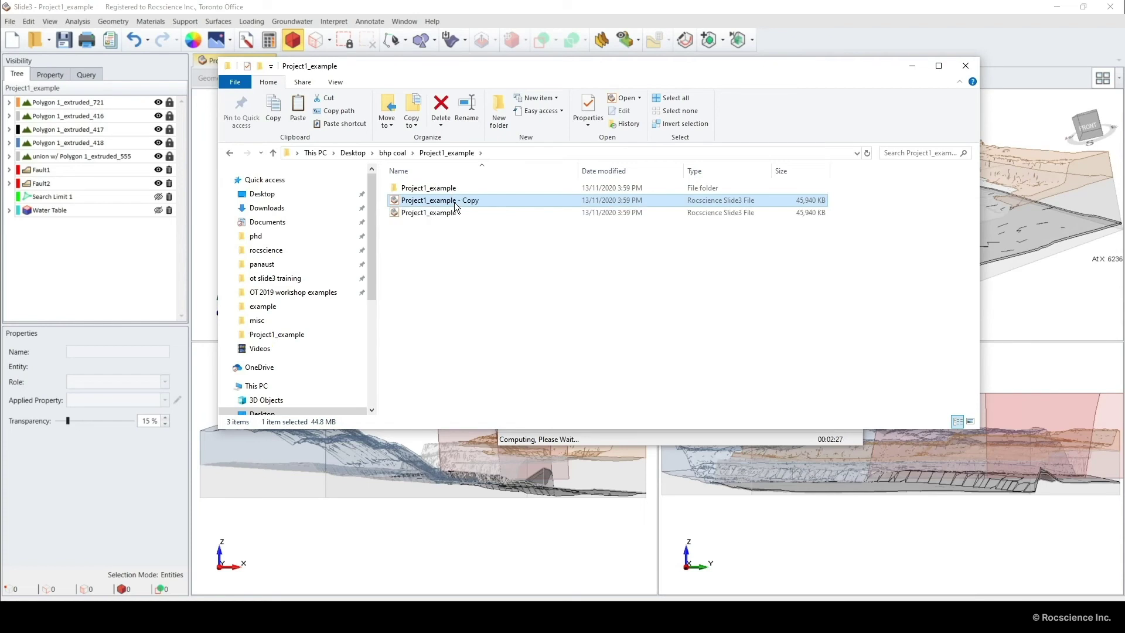
Rename the copied project file as Project1_example_dry
right_click(454, 202)
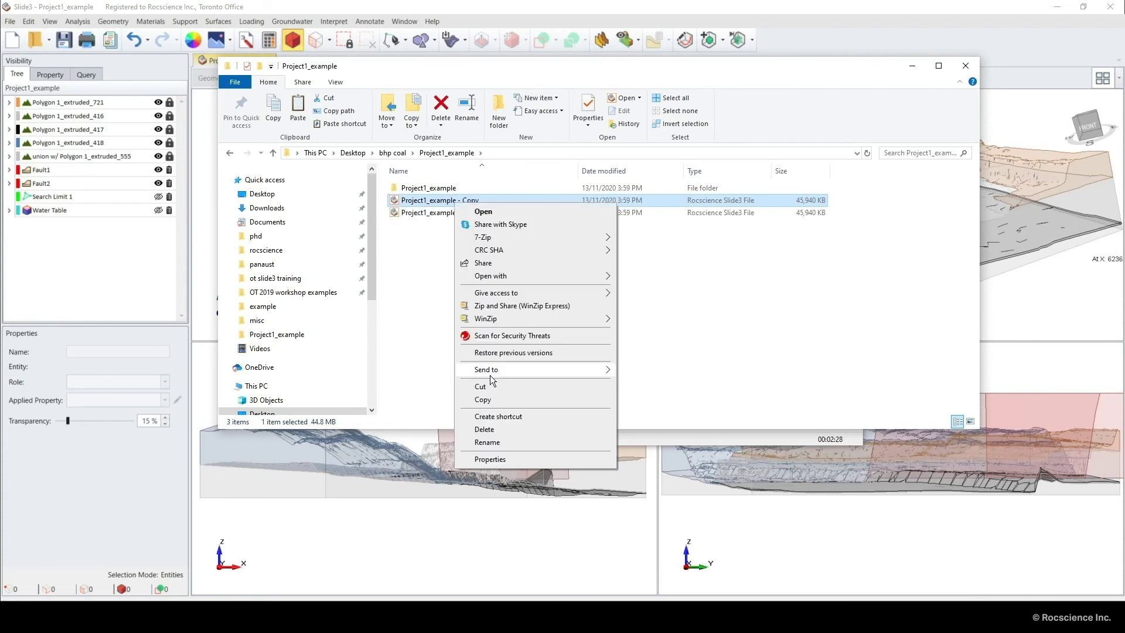
click(511, 439)
key(End)
key(BackSpace)
key(BackSpace)
key(BackSpace)
key(BackSpace)
key(BackSpace)
key(BackSpace)
key(BackSpace)
text(_dry)
key(Return)
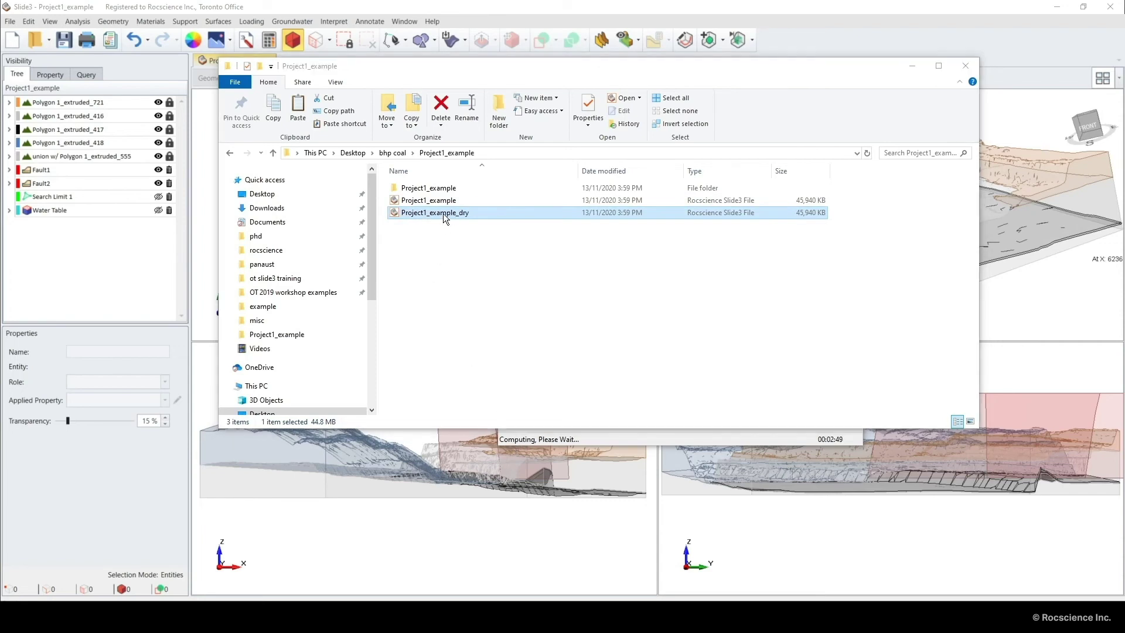
Open Project1_example_dry in Slide3 and delete its Water Table
double_click(442, 213)
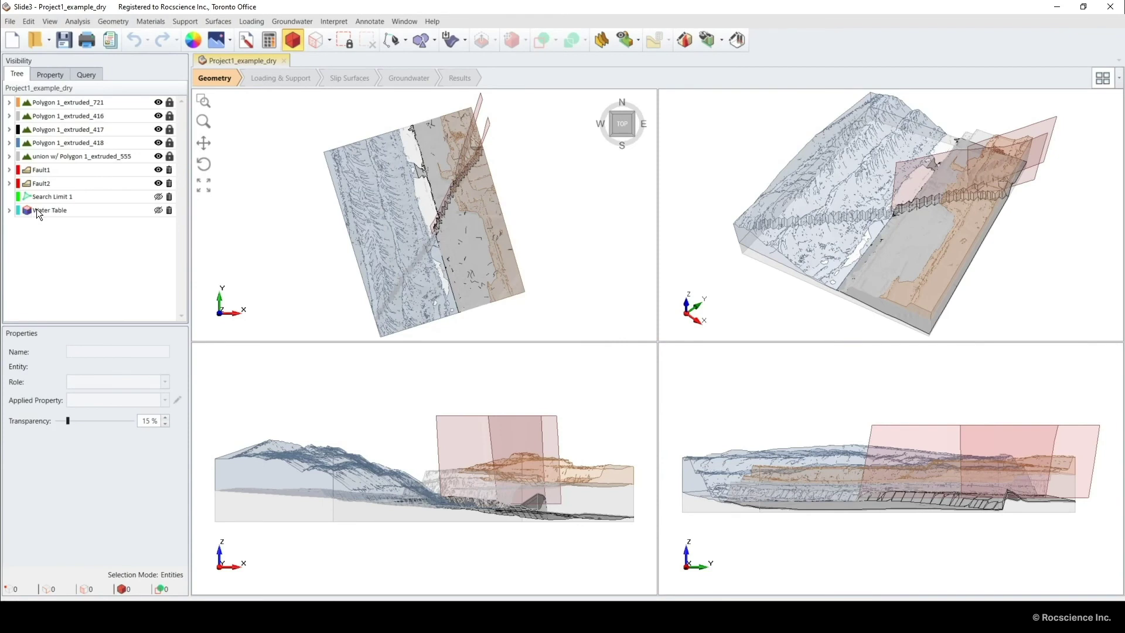
click(37, 209)
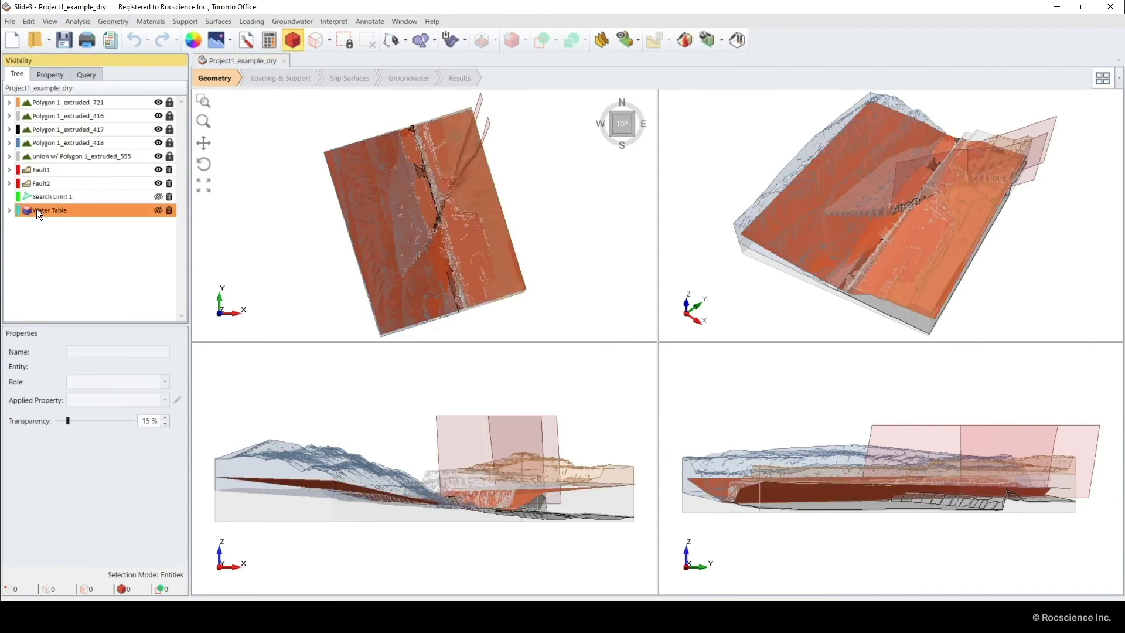
click(168, 211)
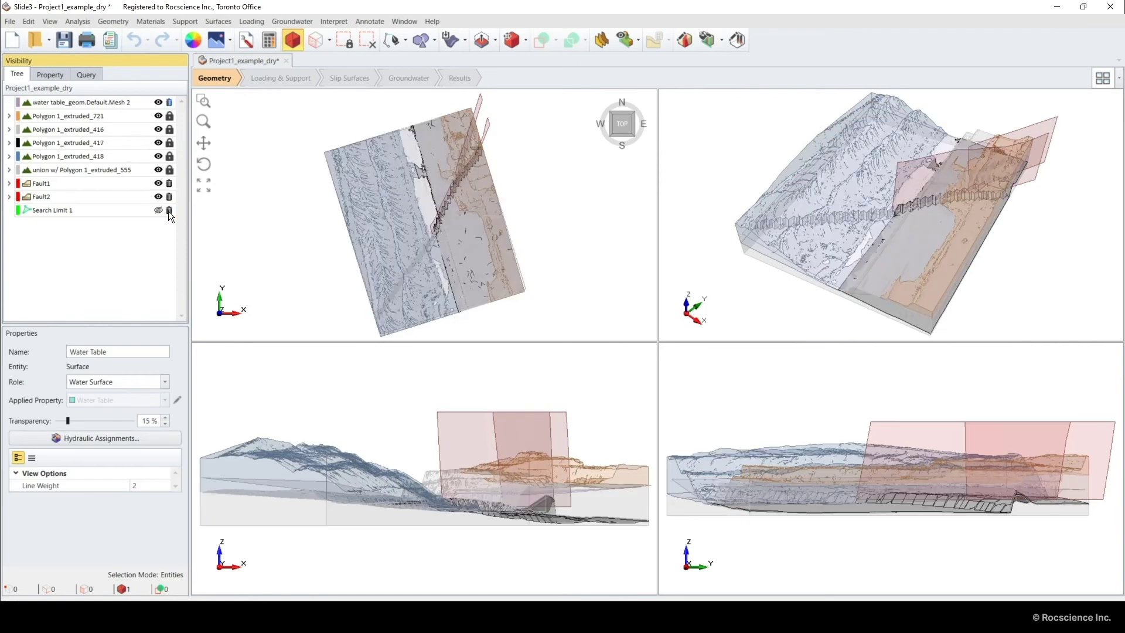
Change the role of the water table_geom.Default.Mesh 2 surface to Construction and compute the dry model
click(125, 104)
click(118, 379)
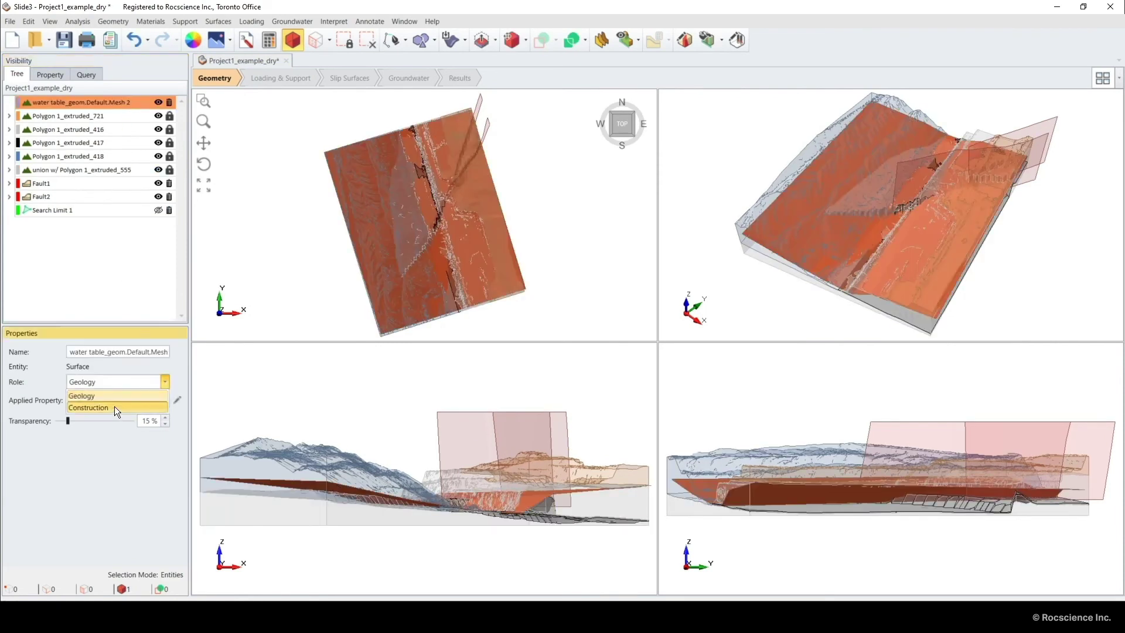
click(114, 406)
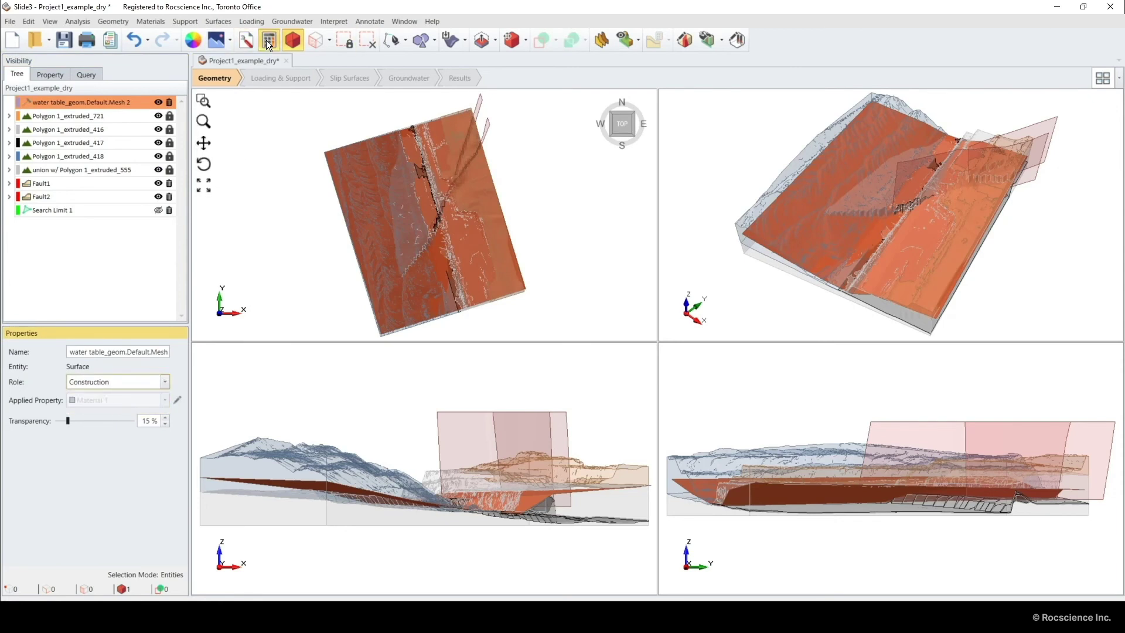
click(268, 40)
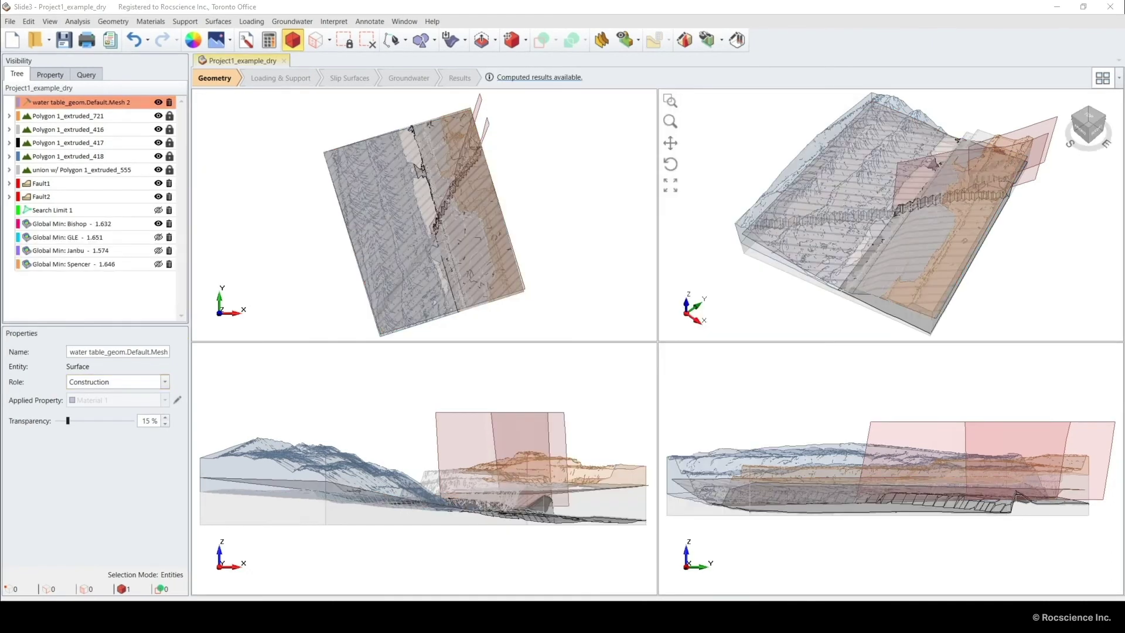
Place Project1_example_dry and Project1_example side by side and display the computed results of both
drag(782, 8, 2, 165)
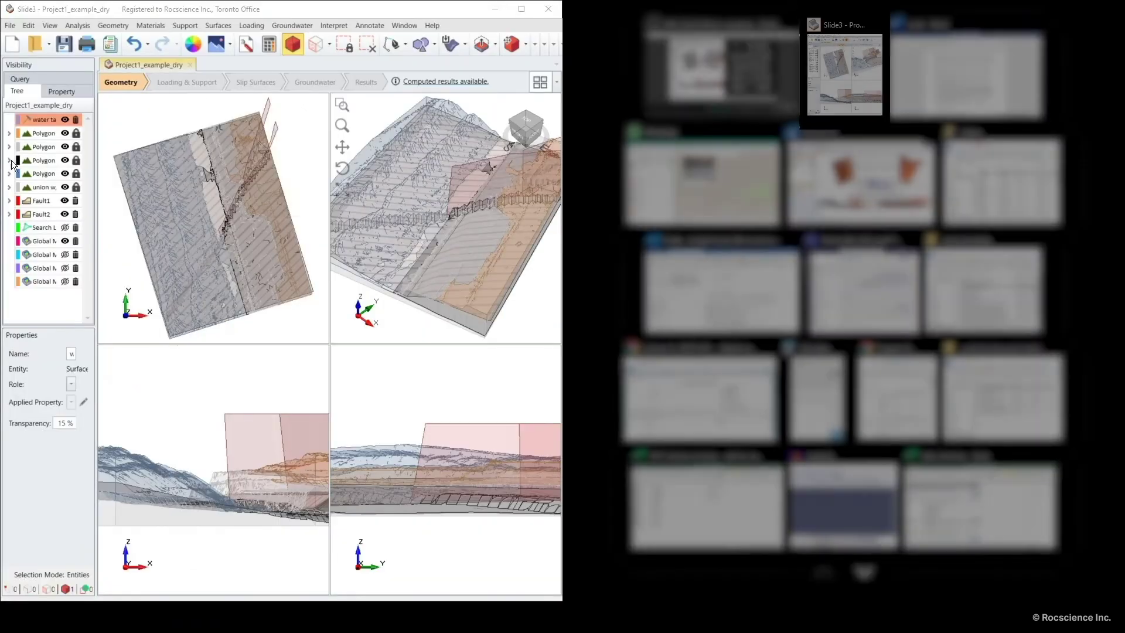
click(844, 51)
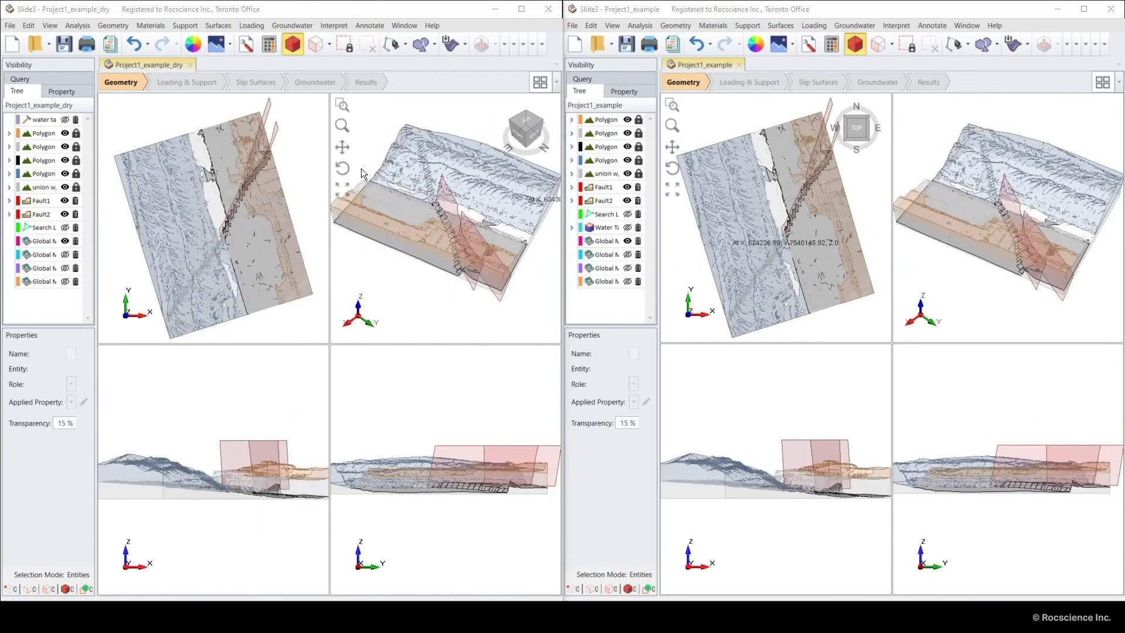
click(373, 77)
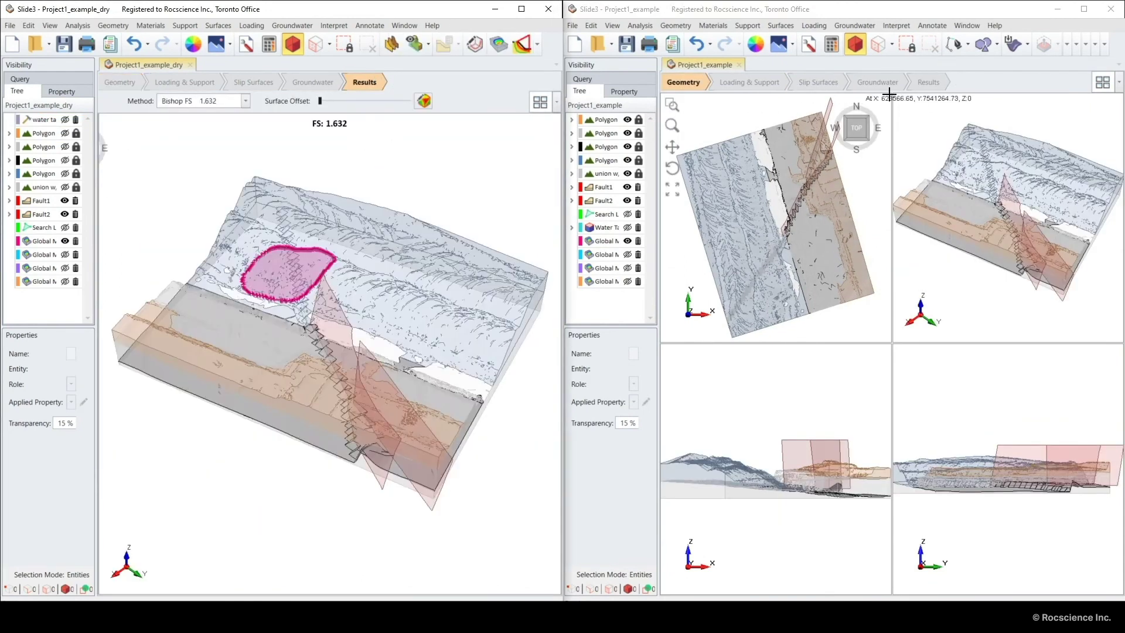
click(931, 83)
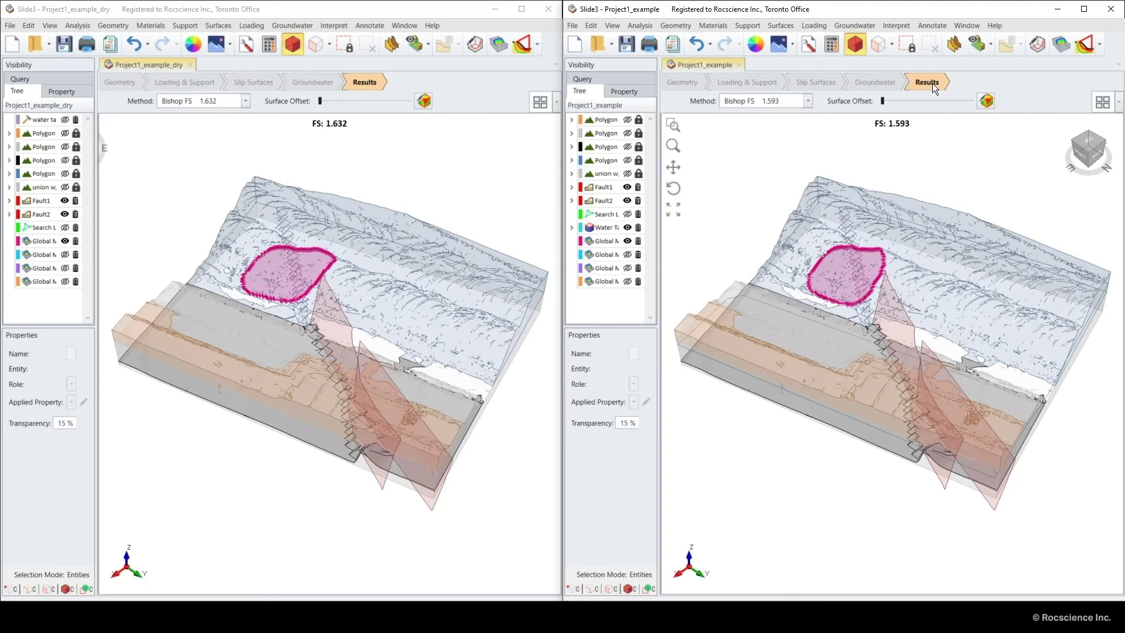
Show the method value table with the factors of safety in both the dry and the water table model
click(364, 24)
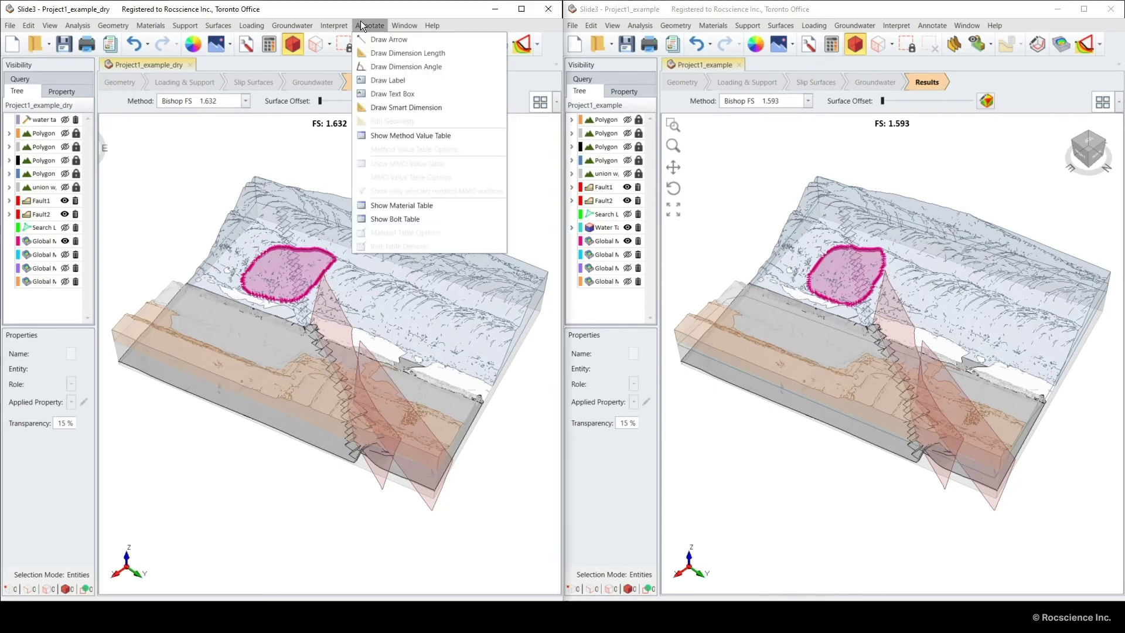
click(411, 137)
click(923, 25)
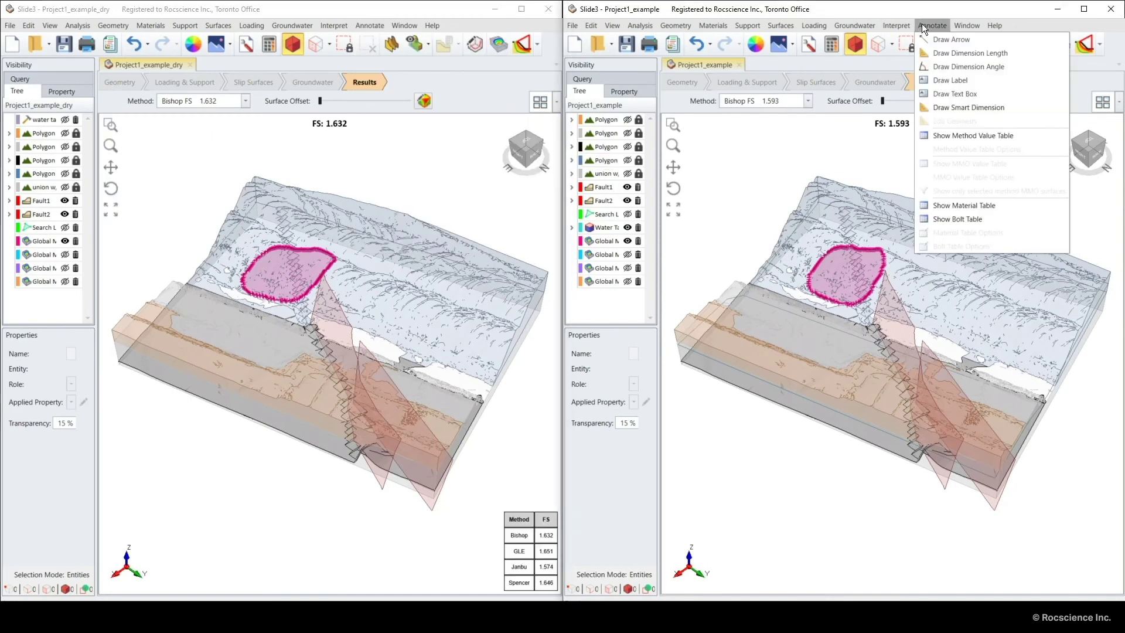
click(967, 134)
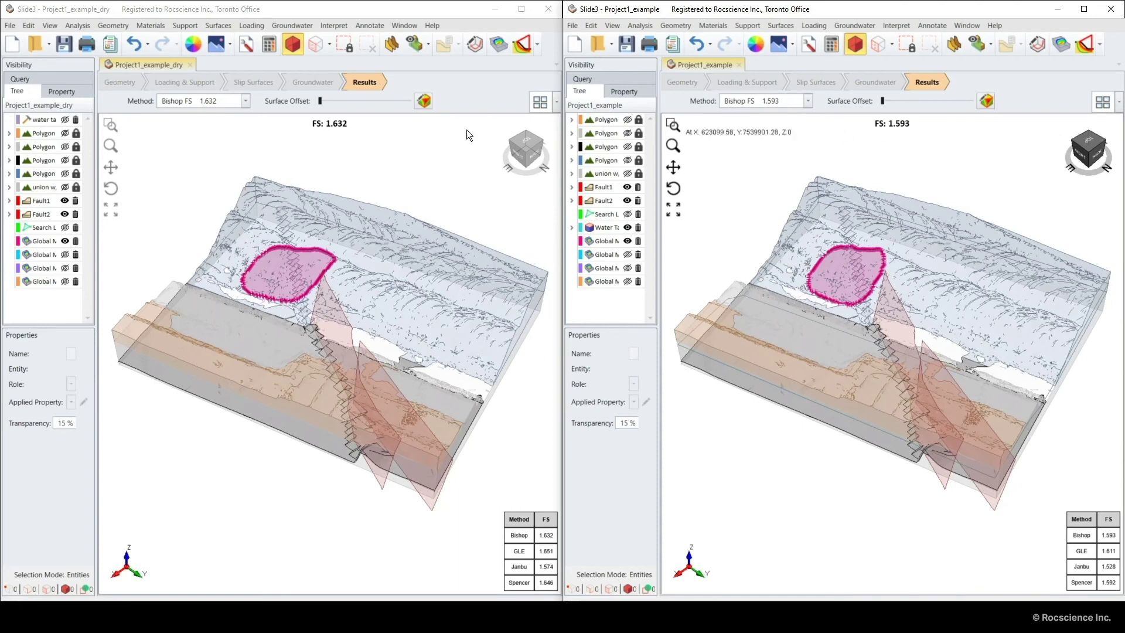
Set the displayed analysis method to Spencer in both models
click(237, 98)
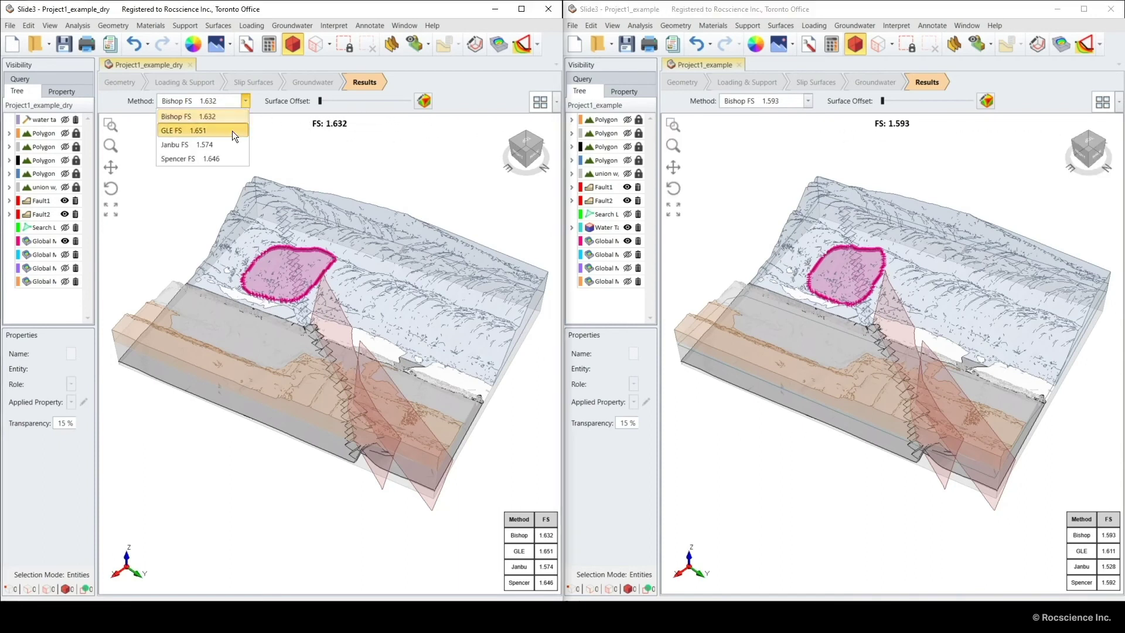
click(231, 155)
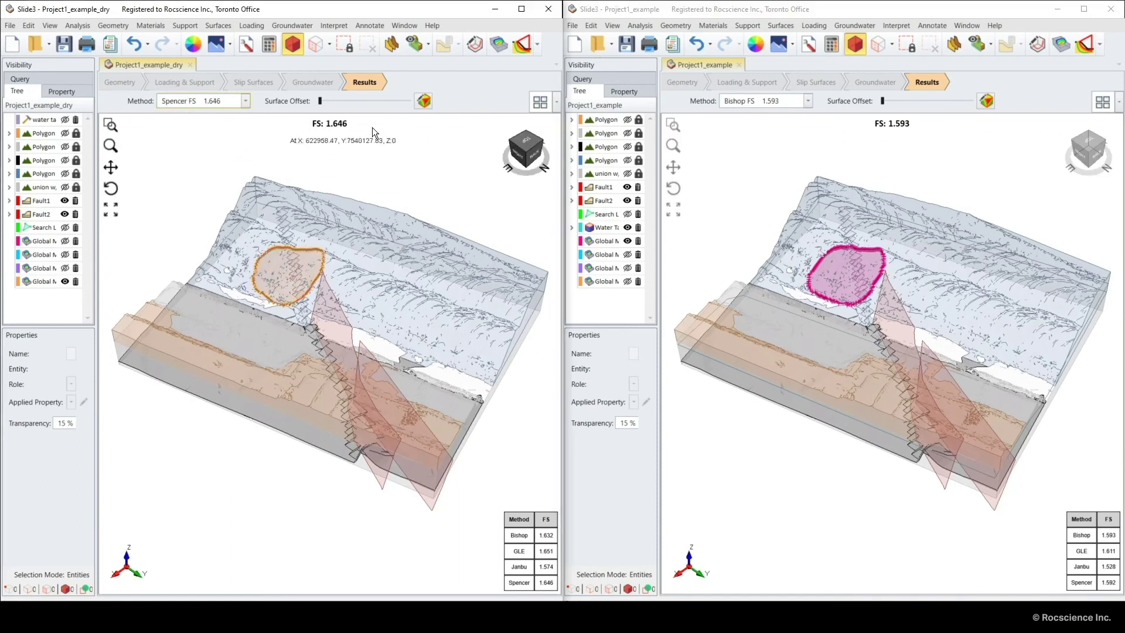
click(750, 99)
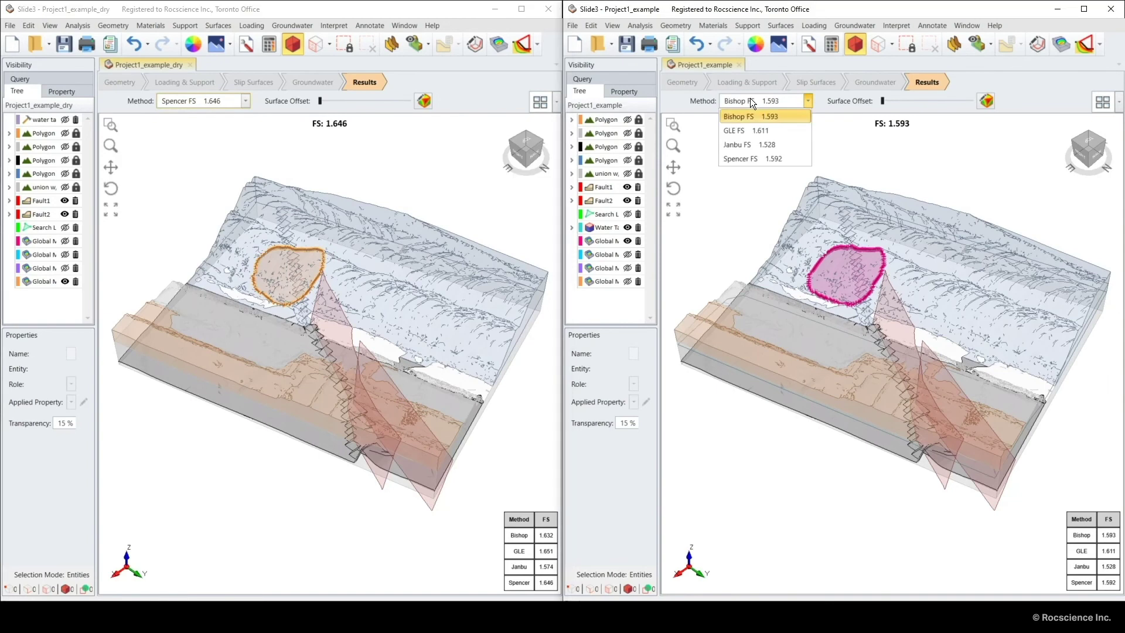
click(758, 155)
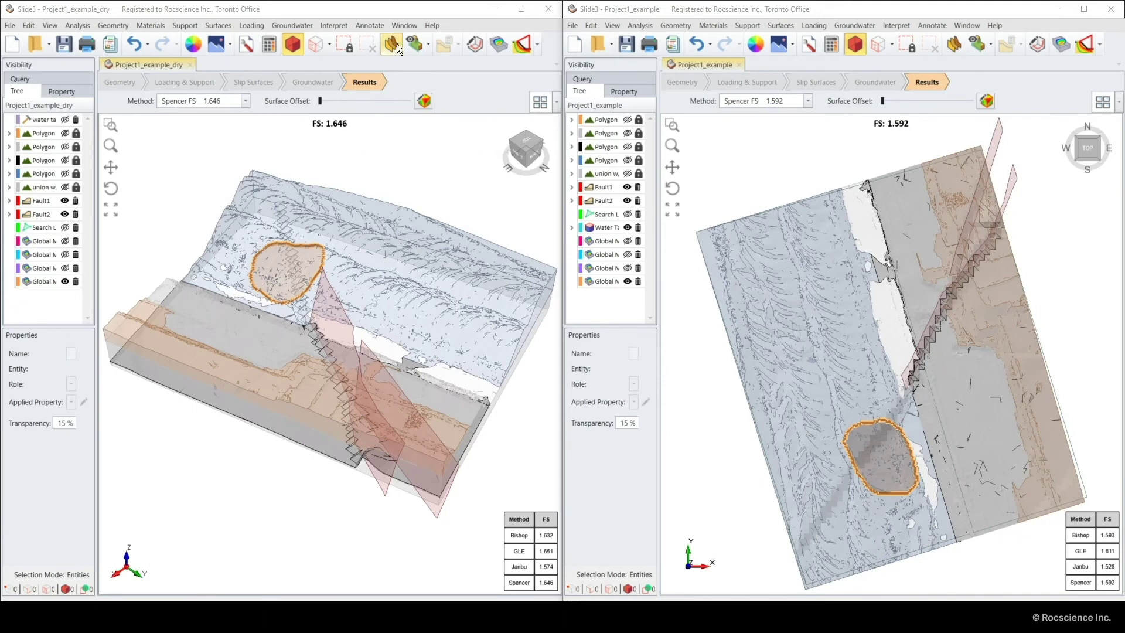
In the dry model, preview a section cut with its plane rotated perpendicular to the spoil slope and moved through the global minimum surface
double_click(423, 147)
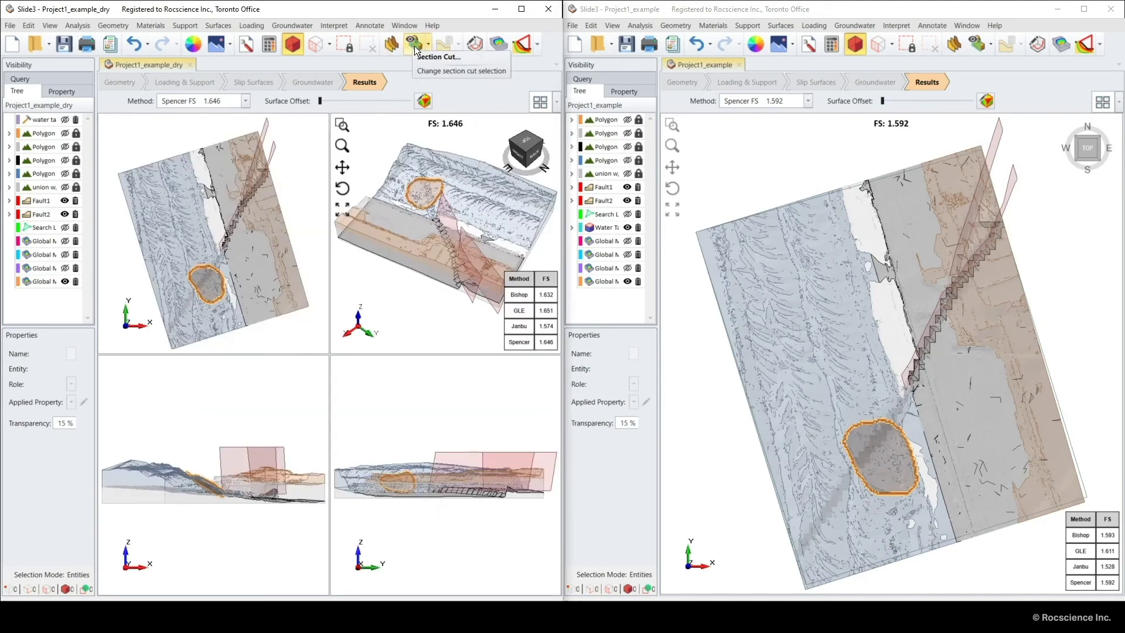
click(413, 45)
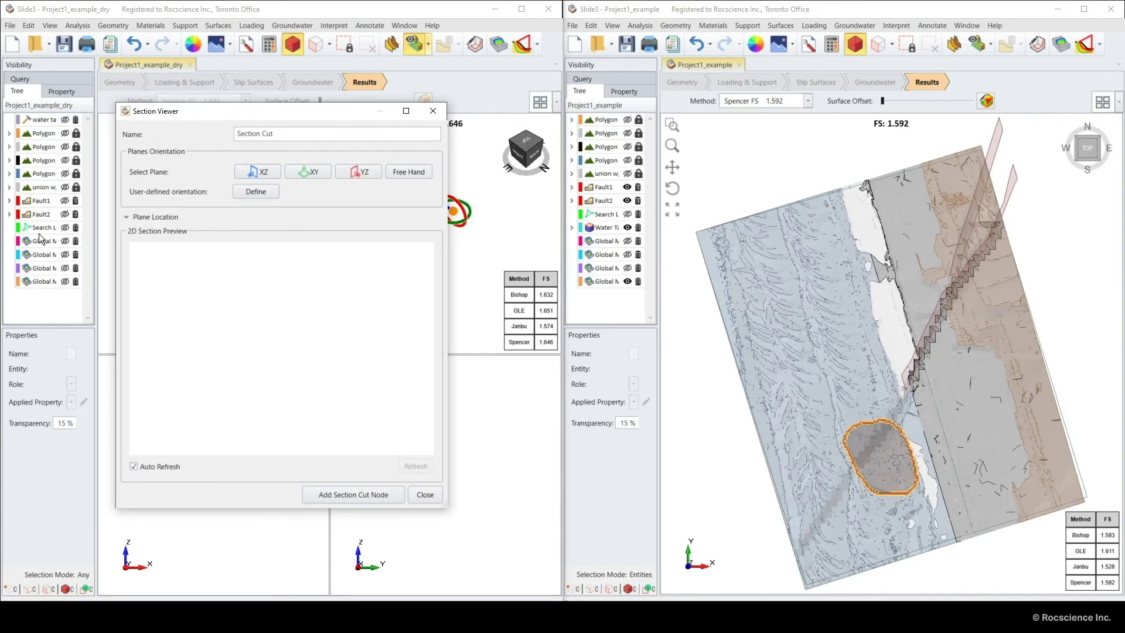
click(38, 254)
drag(236, 117, 404, 117)
click(221, 247)
drag(223, 246, 223, 307)
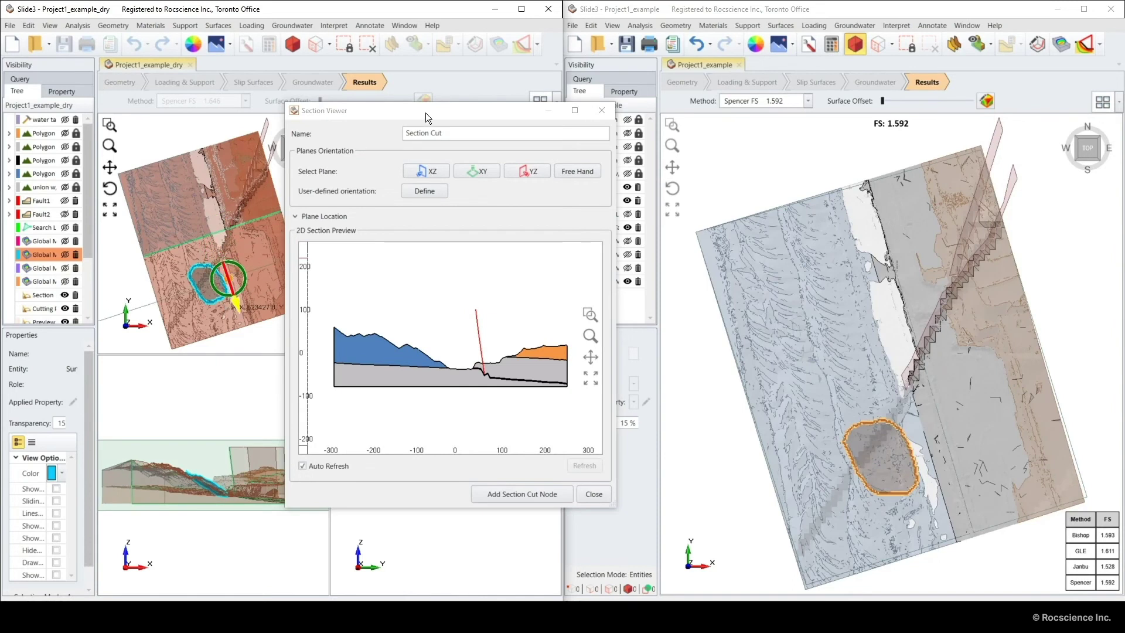
drag(434, 113, 315, 108)
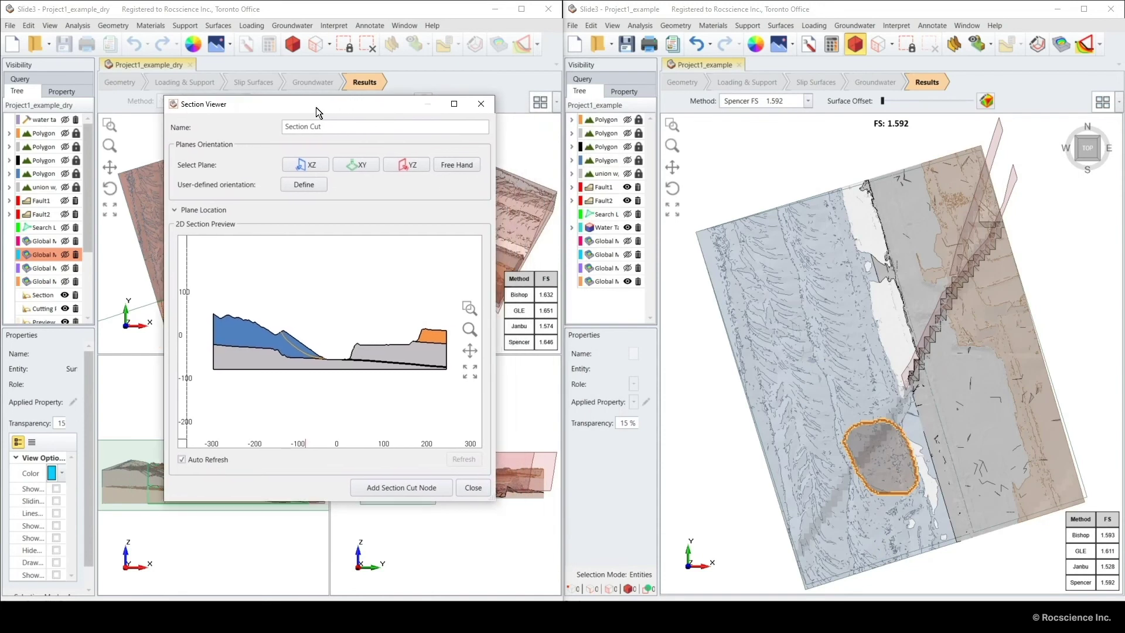
Preview a matching section cut through the global minimum surface of Project1_example, and compare the slip surfaces in both previews up close
click(1102, 101)
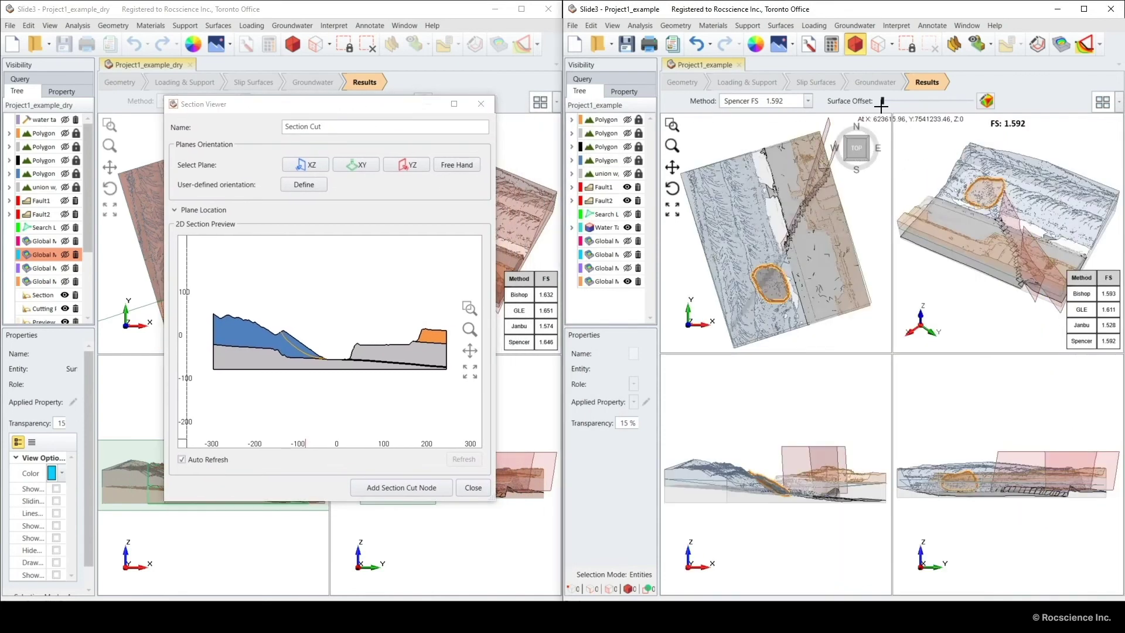
click(979, 46)
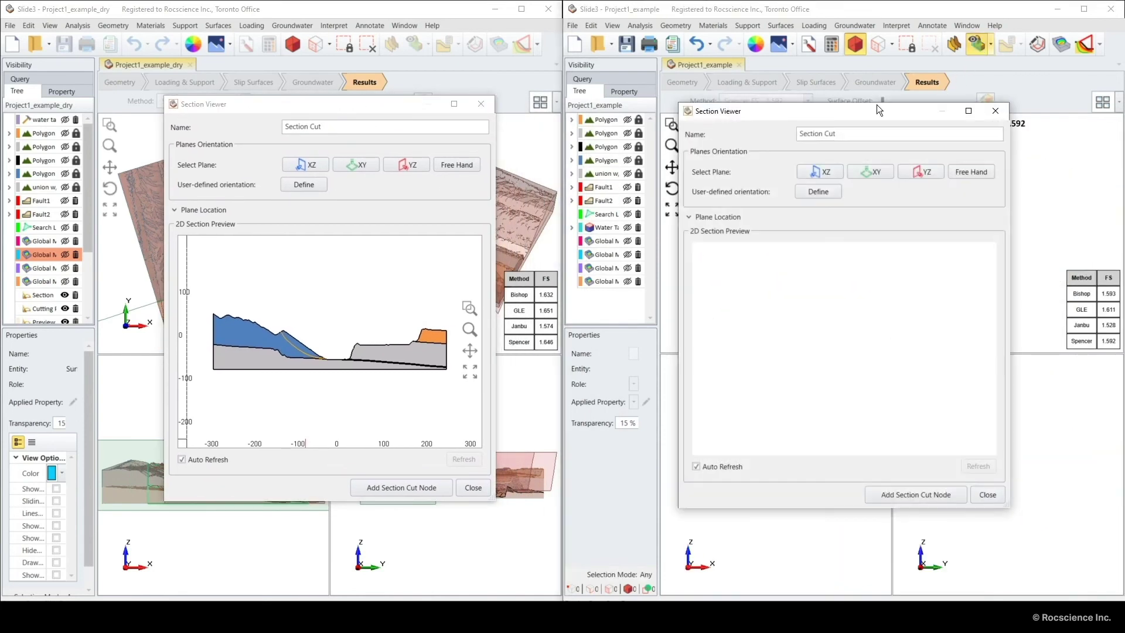
drag(857, 111, 967, 113)
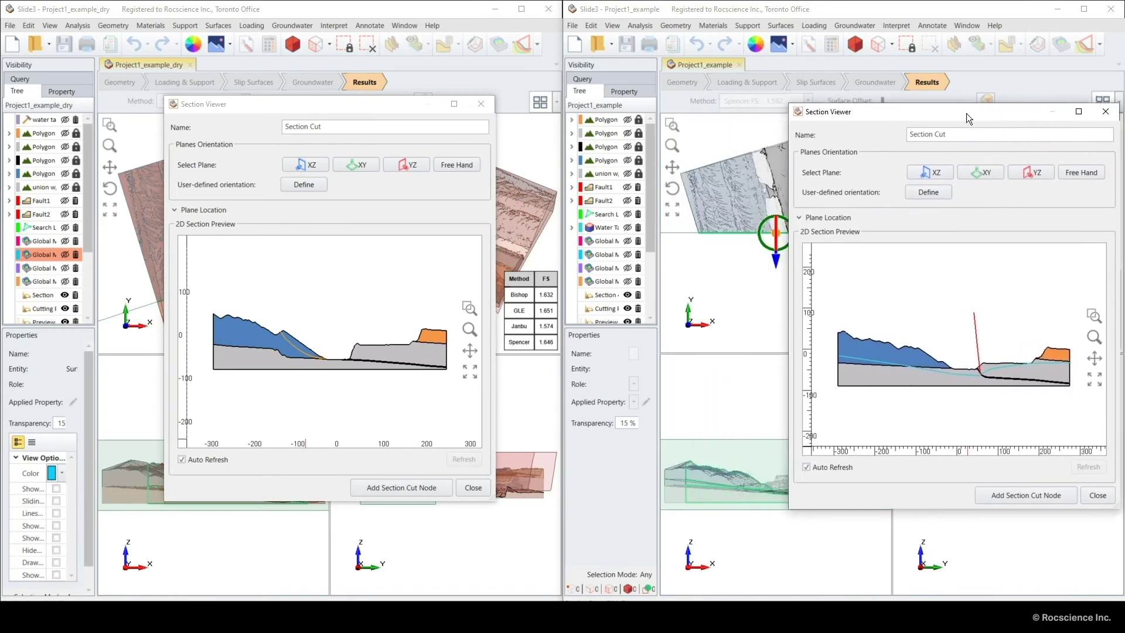
click(609, 254)
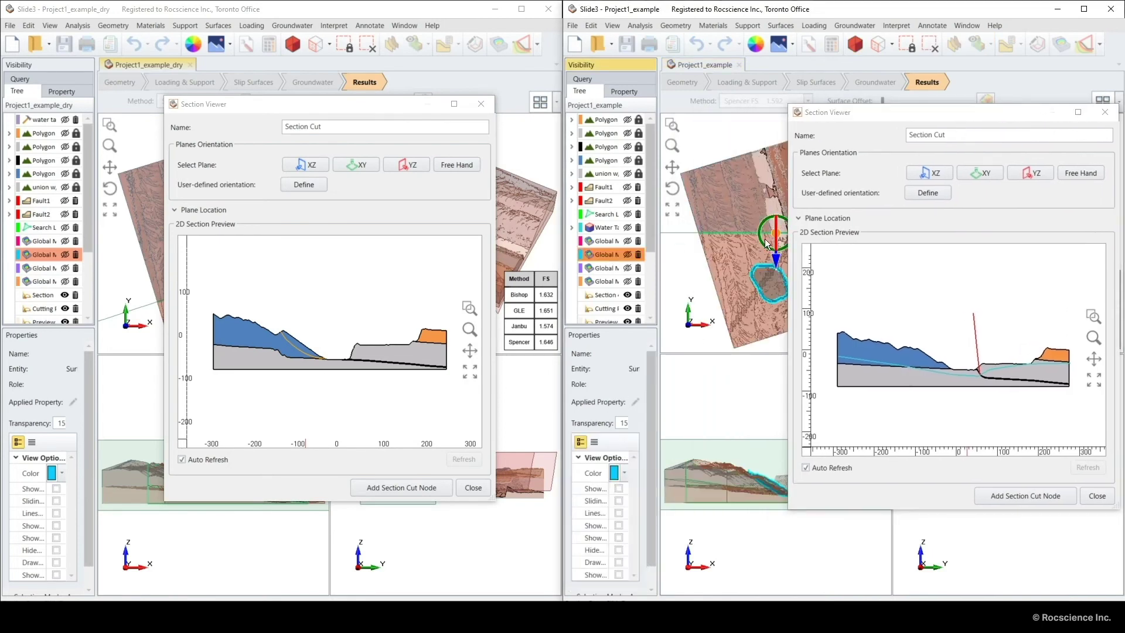
drag(761, 244, 767, 245)
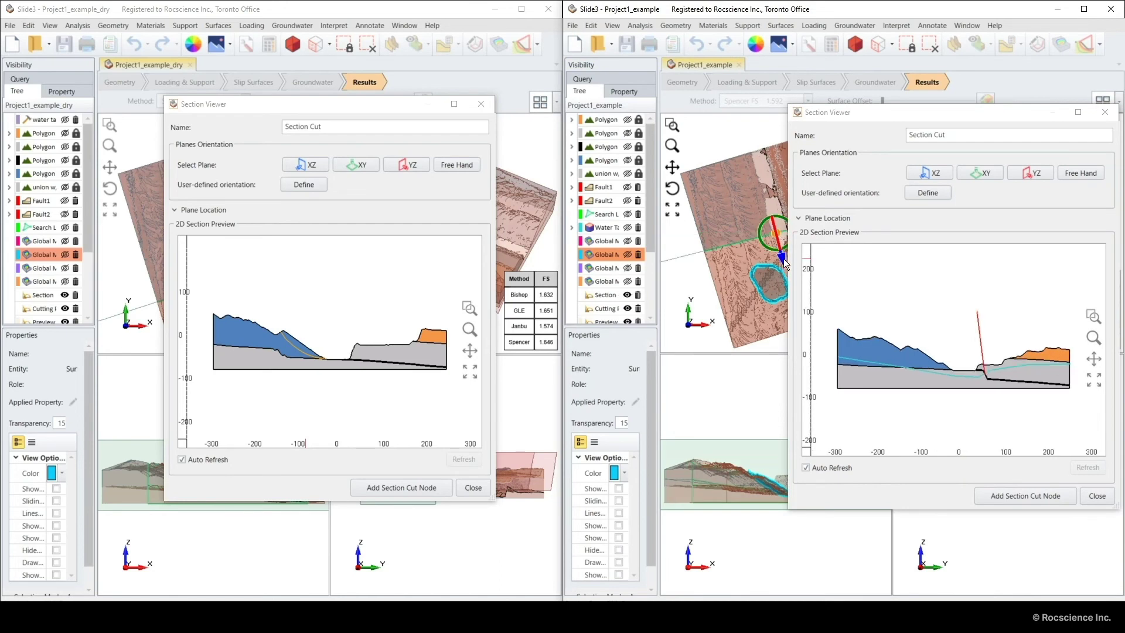
drag(784, 261, 793, 304)
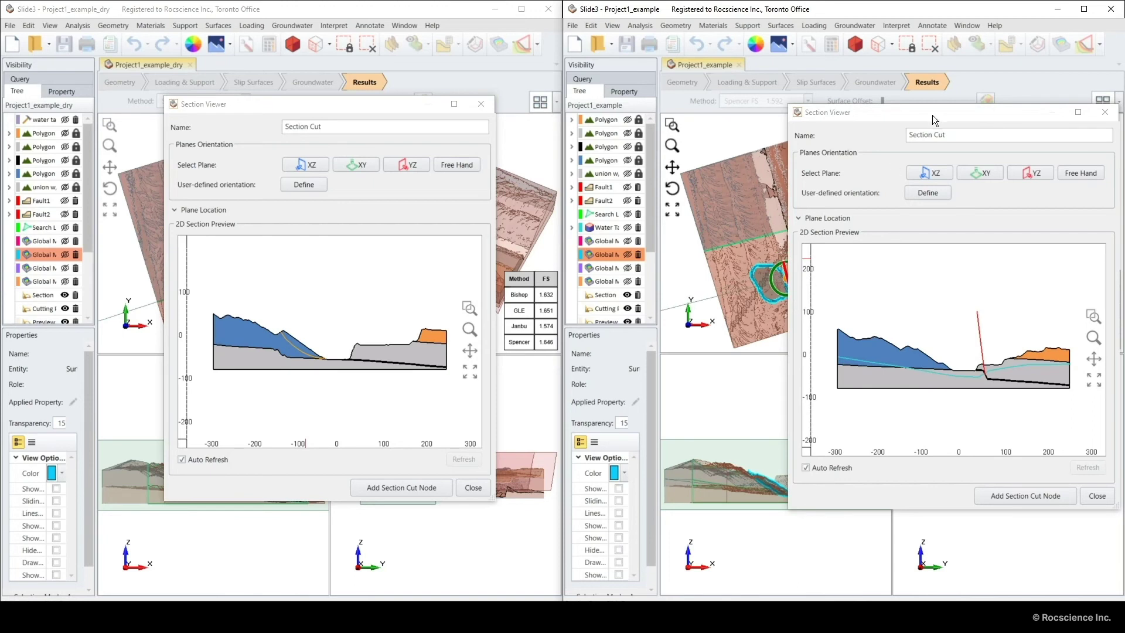
drag(933, 115, 874, 84)
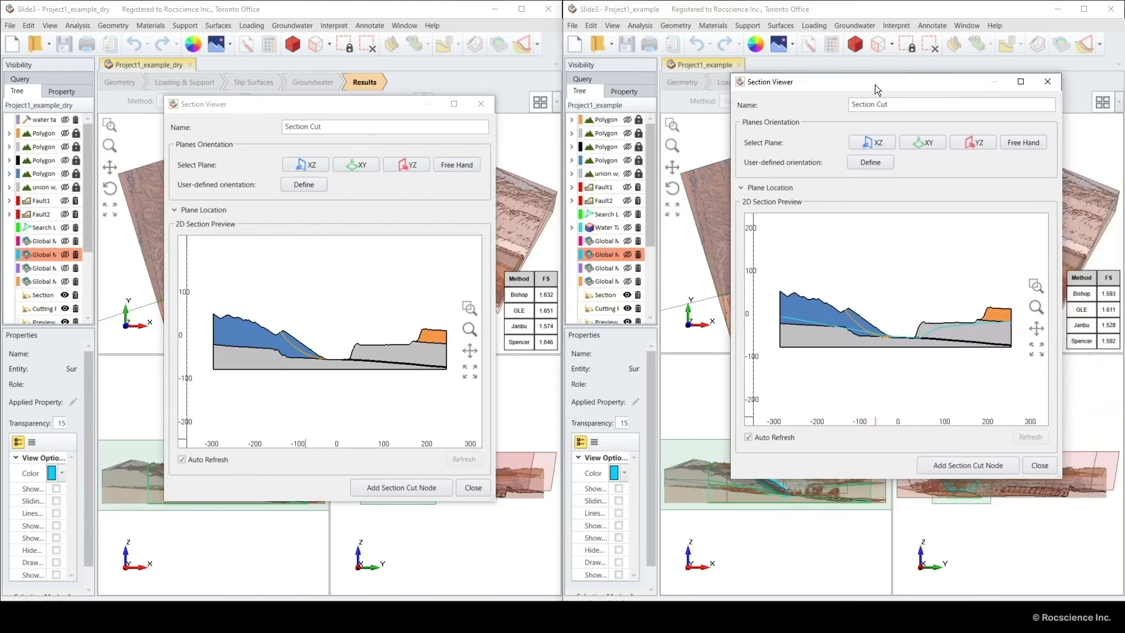
scroll(874, 315, up, 3)
scroll(332, 356, up, 2)
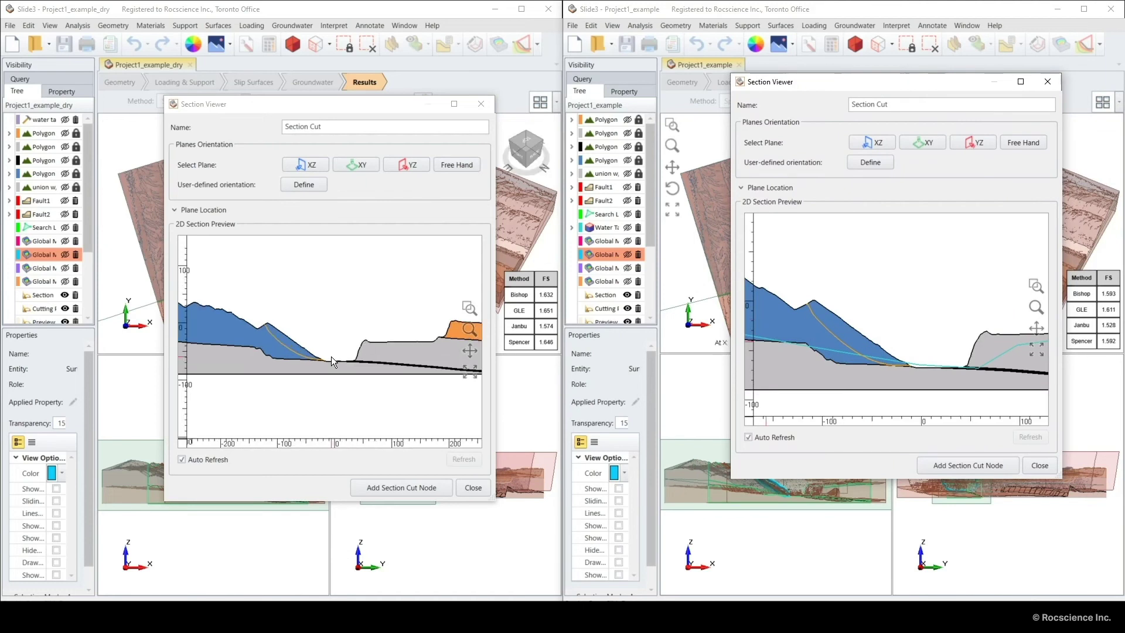
scroll(332, 356, up, 2)
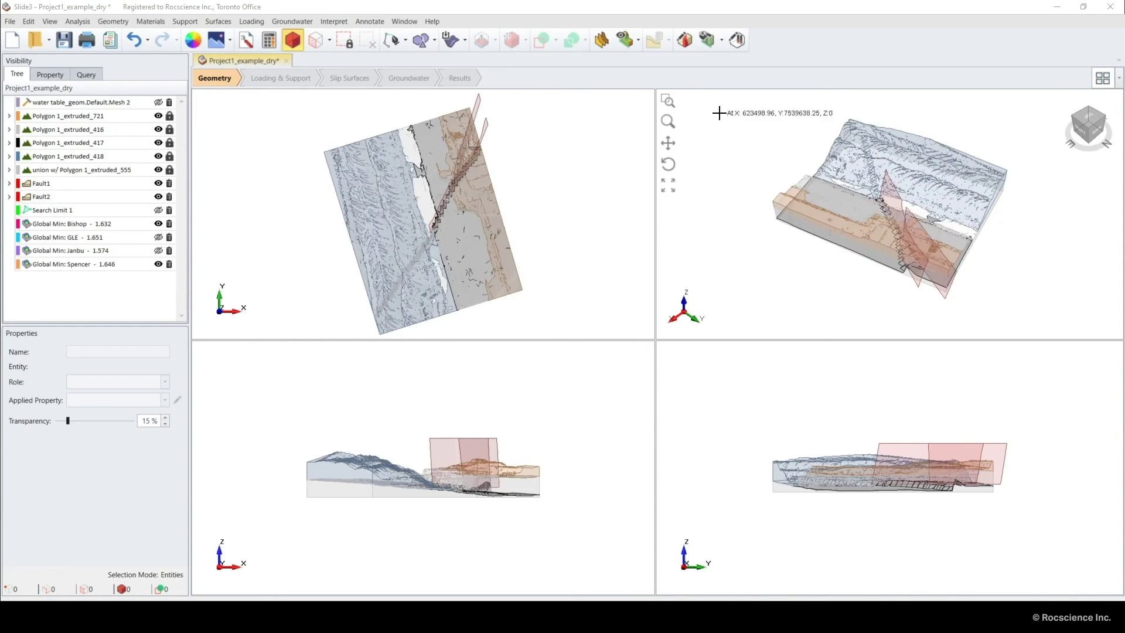
In Project1_example_dry, create a single Slide2 section through the slip surface, at X 623438 m with a strike of 72.608°
click(602, 41)
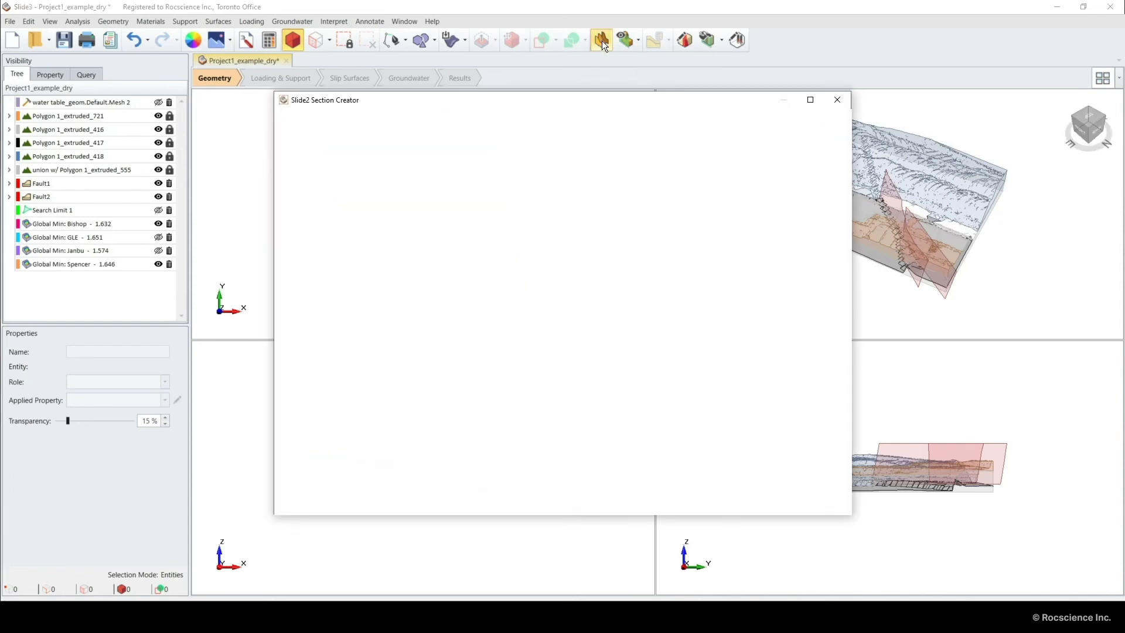
click(432, 161)
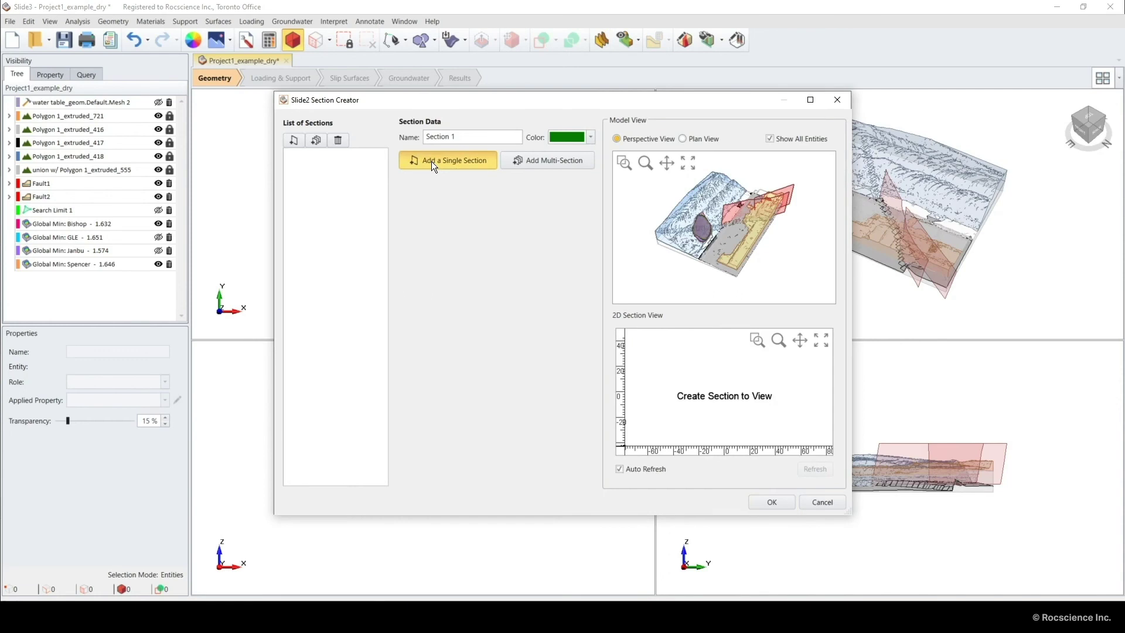
click(682, 140)
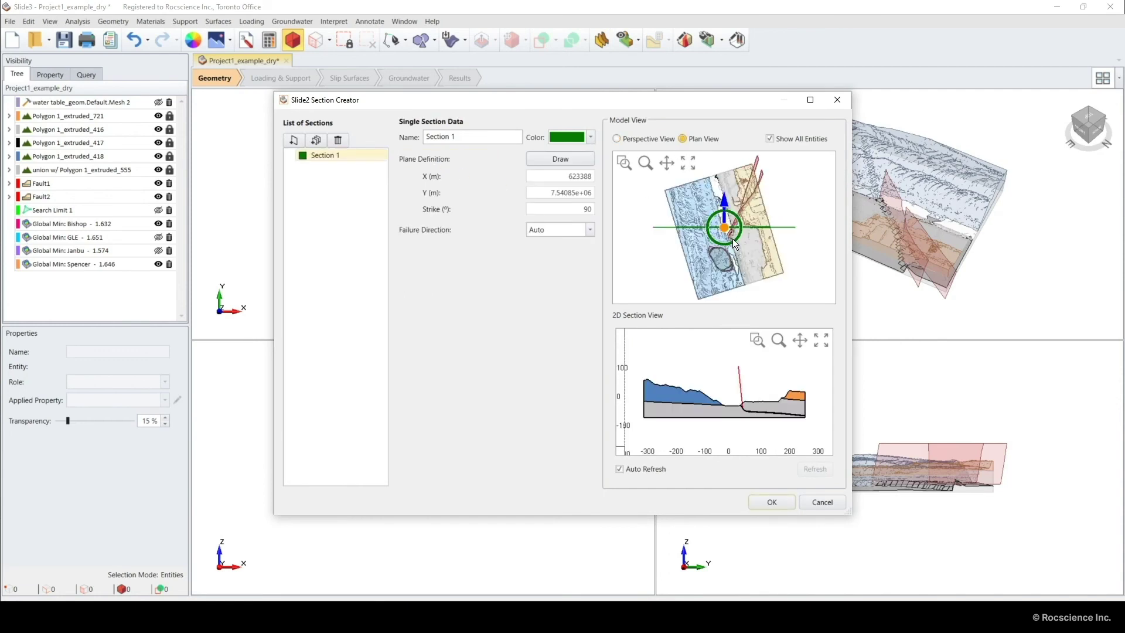
mouse_move(734, 240)
mouse_down()
mouse_move(723, 209)
mouse_move(725, 233)
mouse_up()
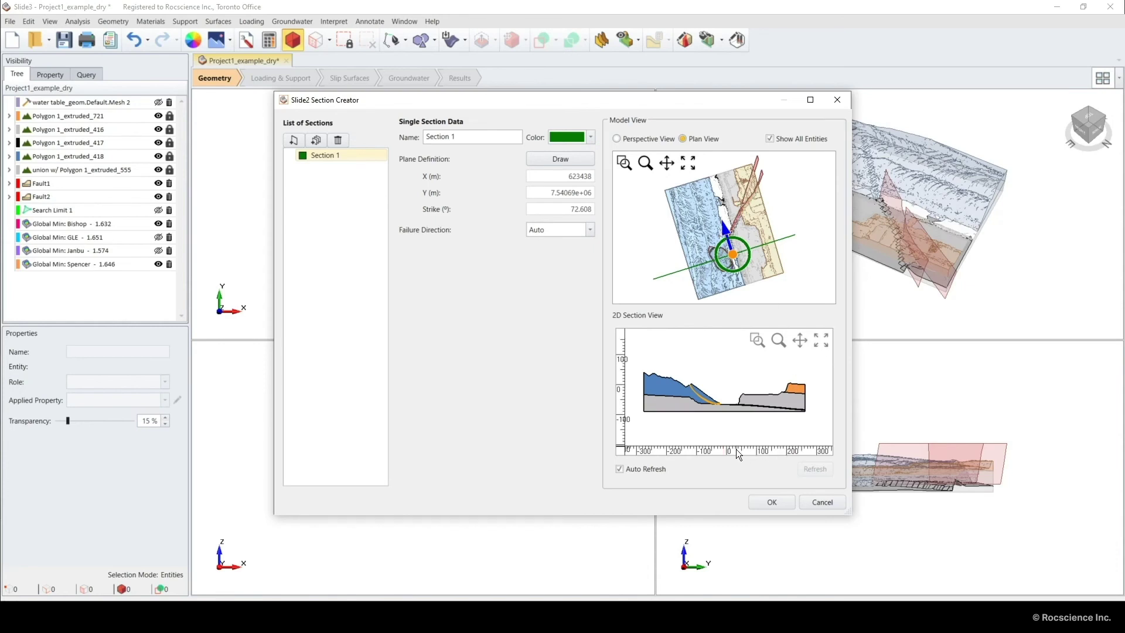
click(560, 229)
click(767, 502)
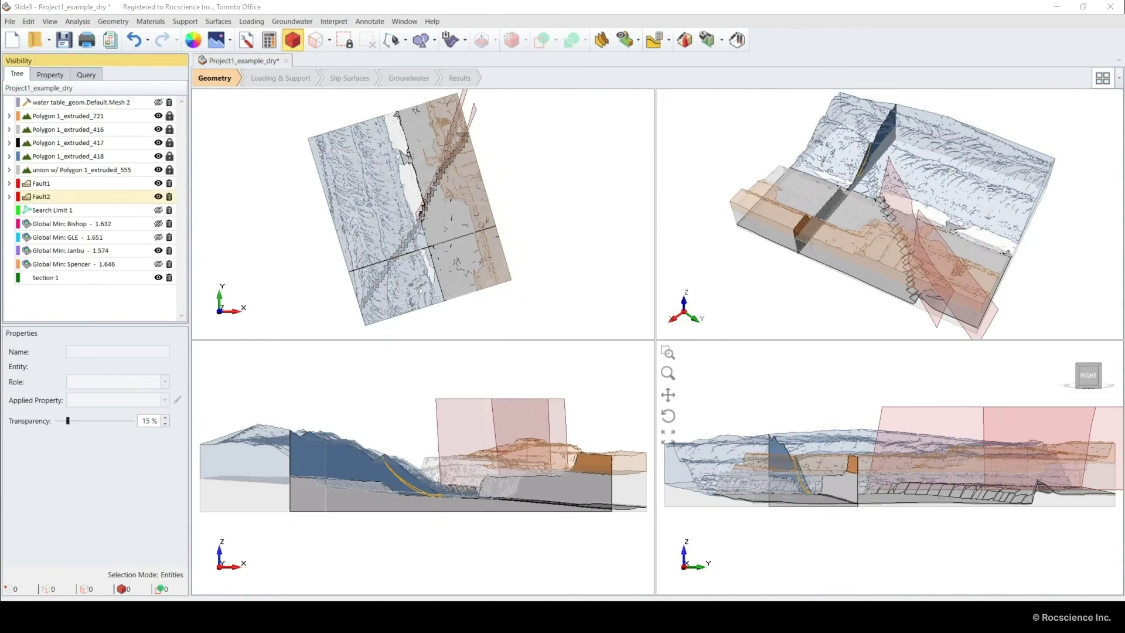
Hide the Janbu global minimum, both faults and all the geology volumes so that only Section 1 stays displayed
click(158, 248)
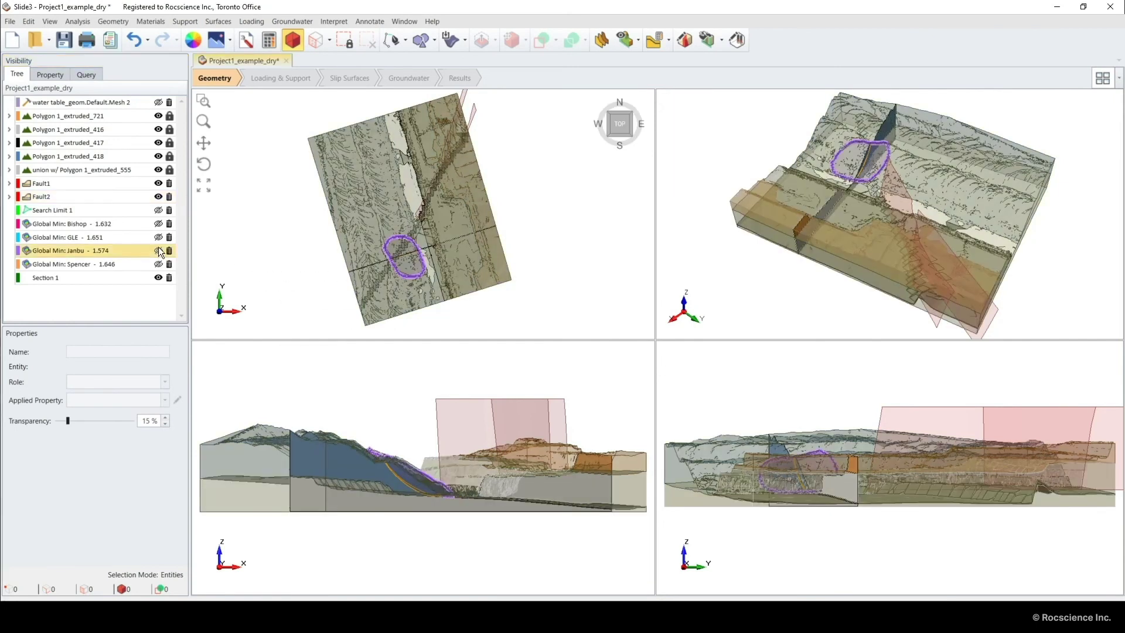
click(121, 197)
shift+click(135, 119)
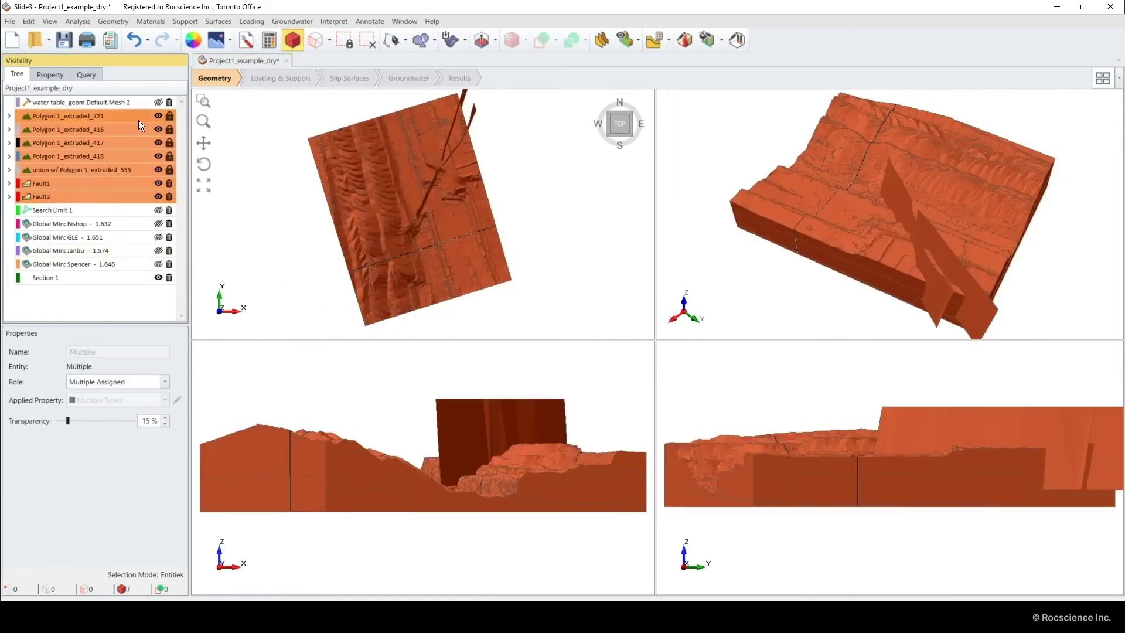
click(158, 116)
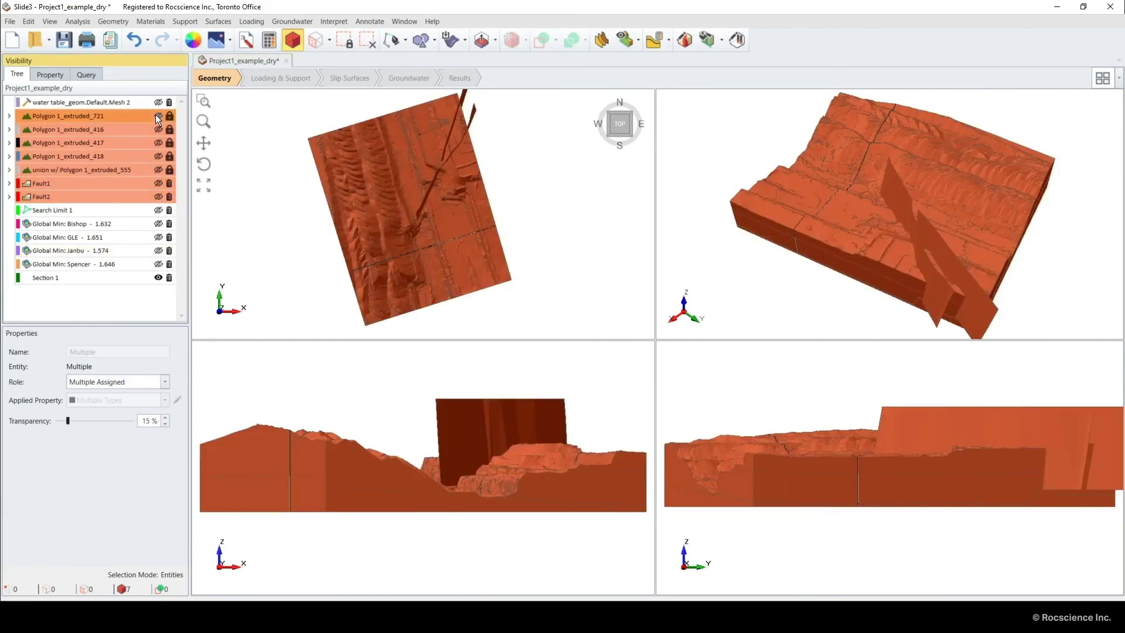
Compute Section 1 in Slide2, exporting the intersected global minimum as a user-defined failure surface
click(815, 303)
drag(815, 304, 904, 216)
scroll(884, 205, up, 3)
middle_drag(881, 199, 944, 269)
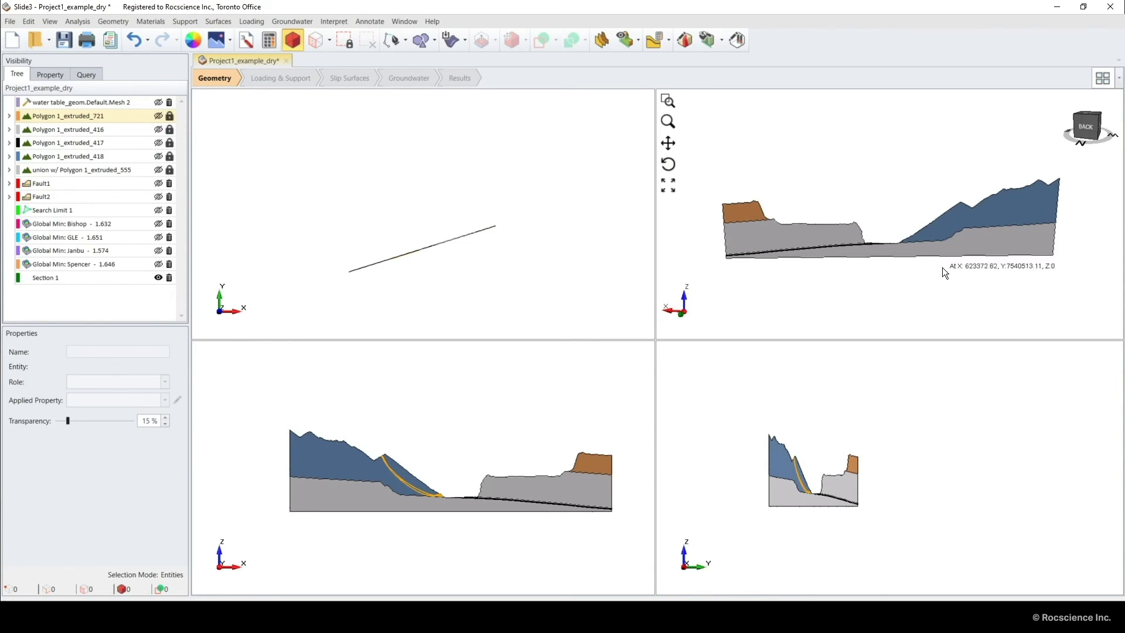
click(87, 20)
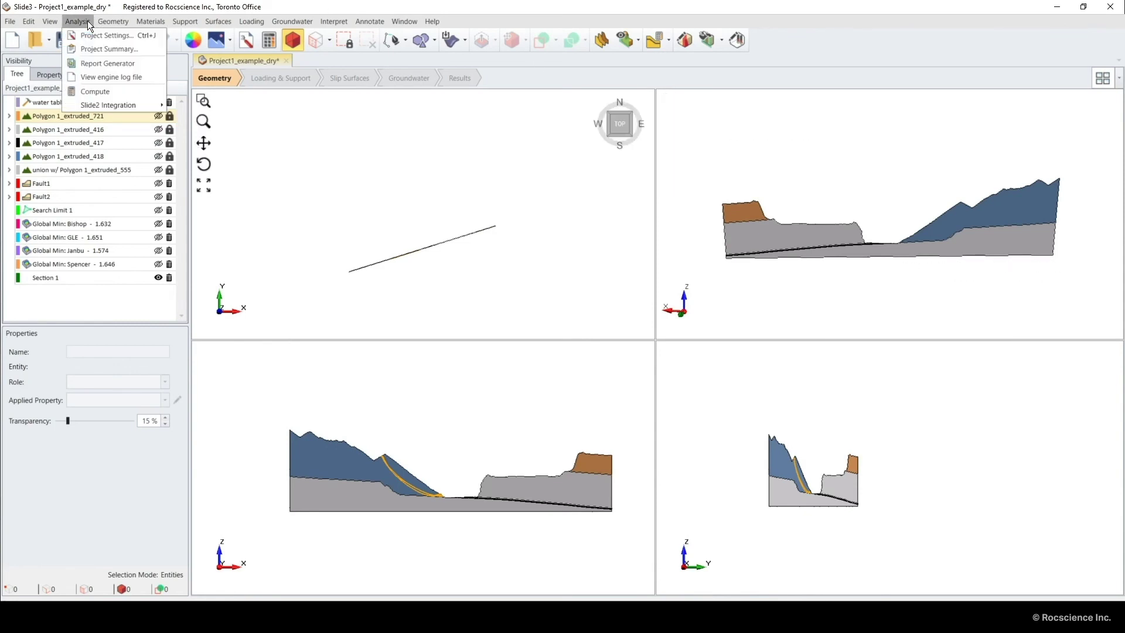
mouse_move(109, 108)
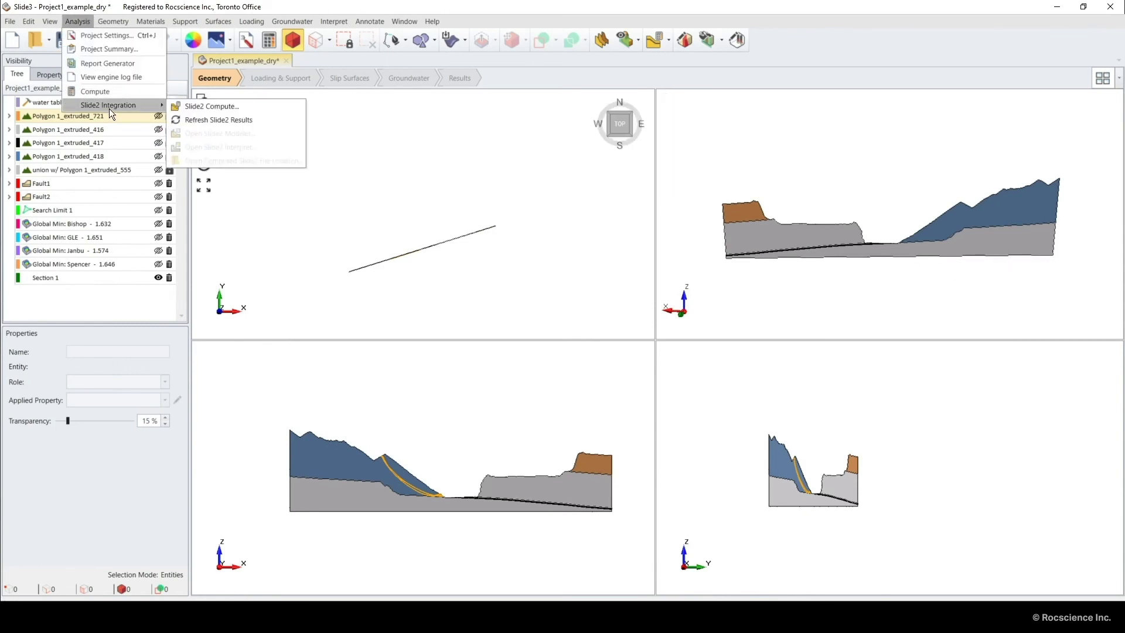
click(209, 107)
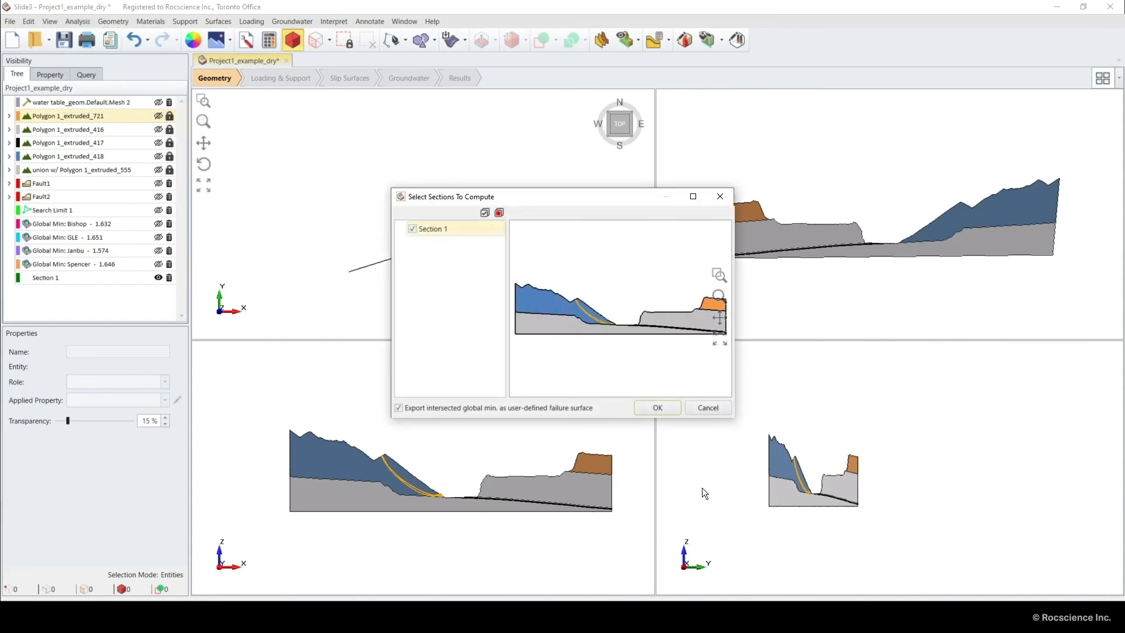
click(657, 407)
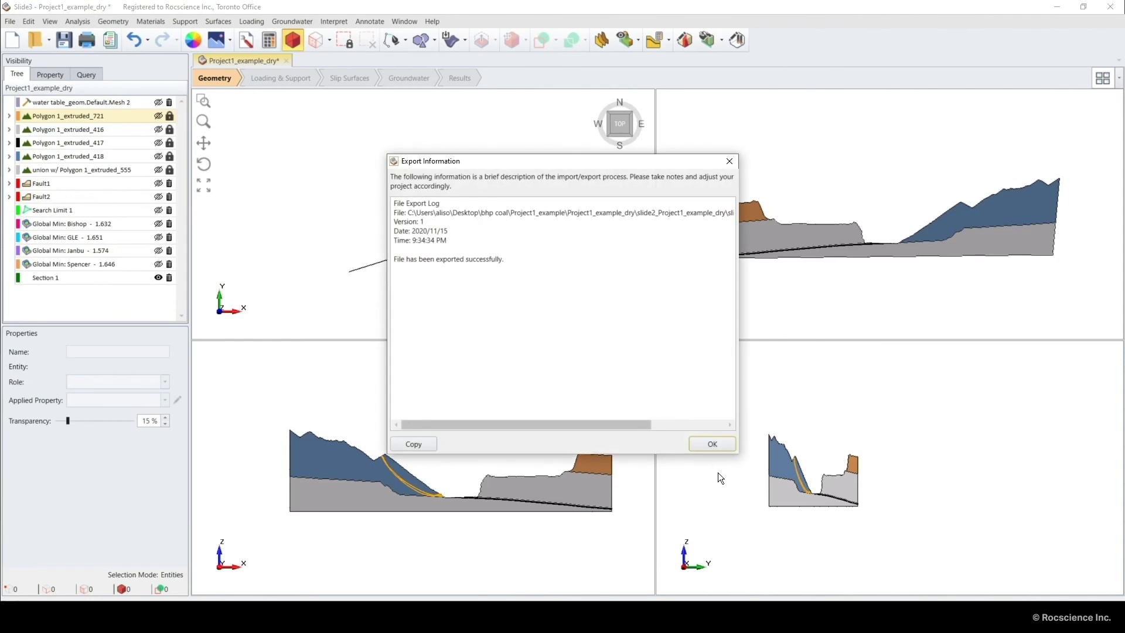
click(712, 447)
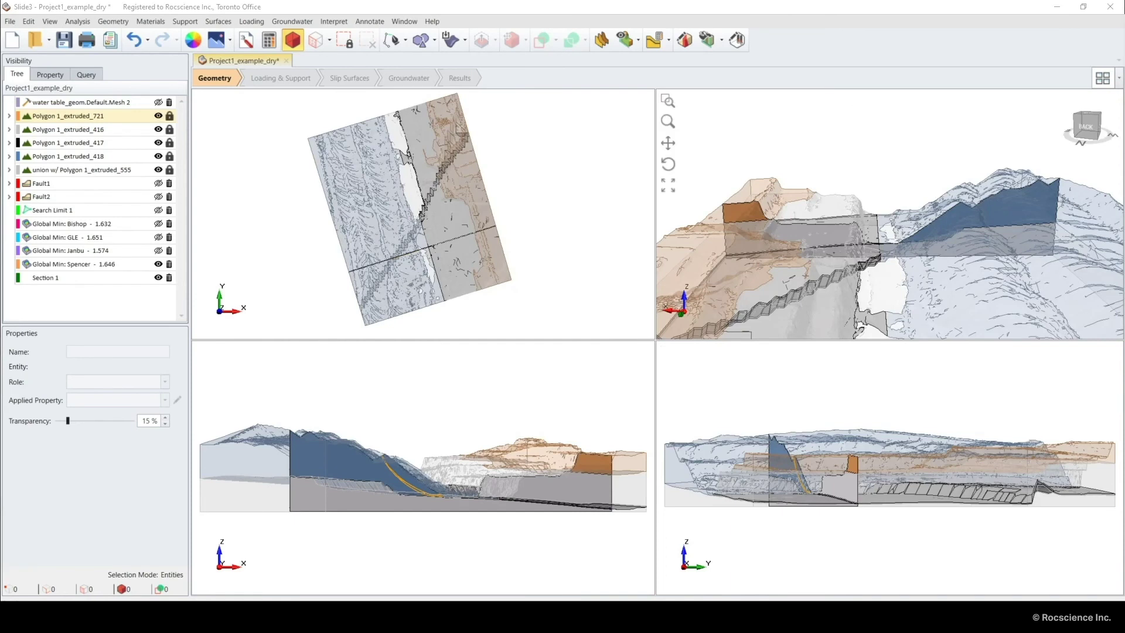
Show the results with the section's slip surface in the 3D model, and switch the analysis method from Spencer to GLE
click(460, 80)
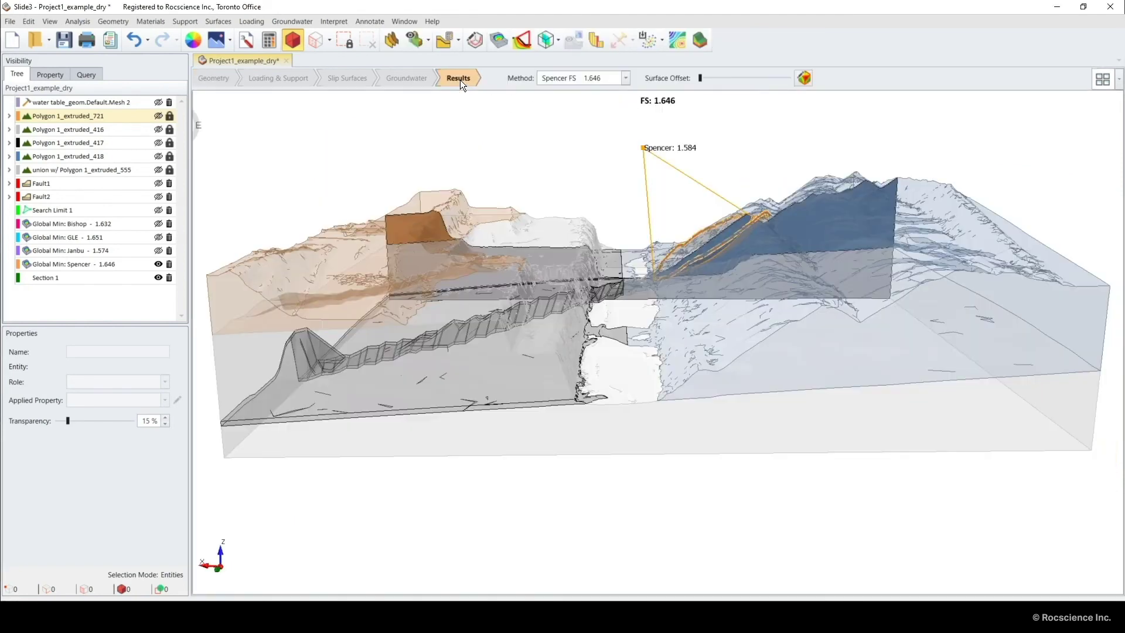
middle_drag(475, 257, 377, 430)
middle_drag(598, 332, 635, 372)
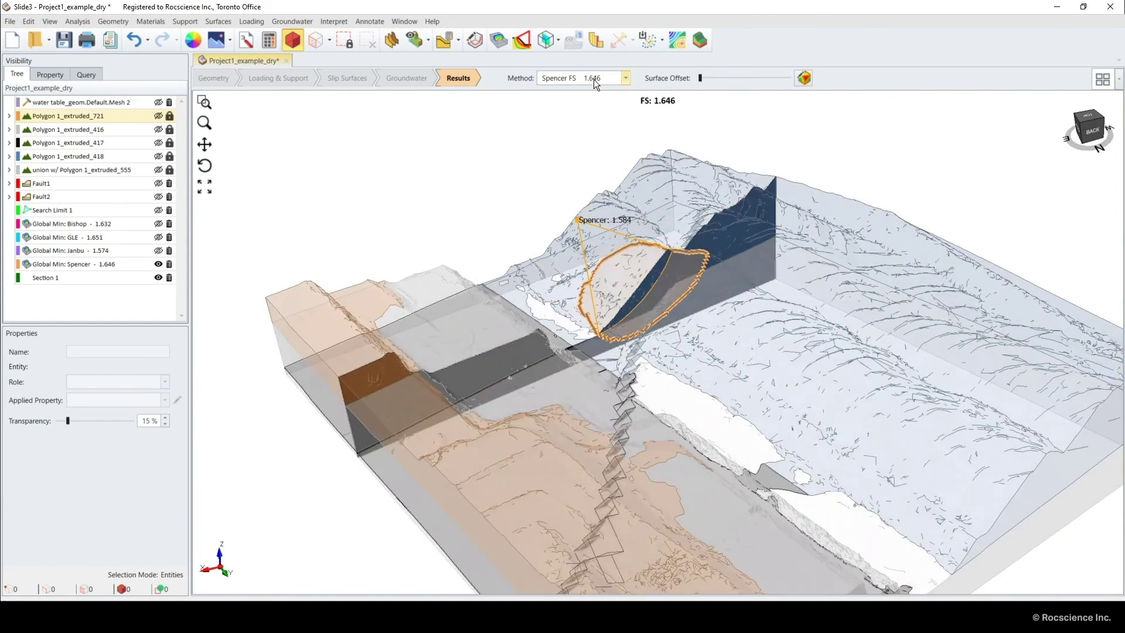
click(593, 80)
click(593, 108)
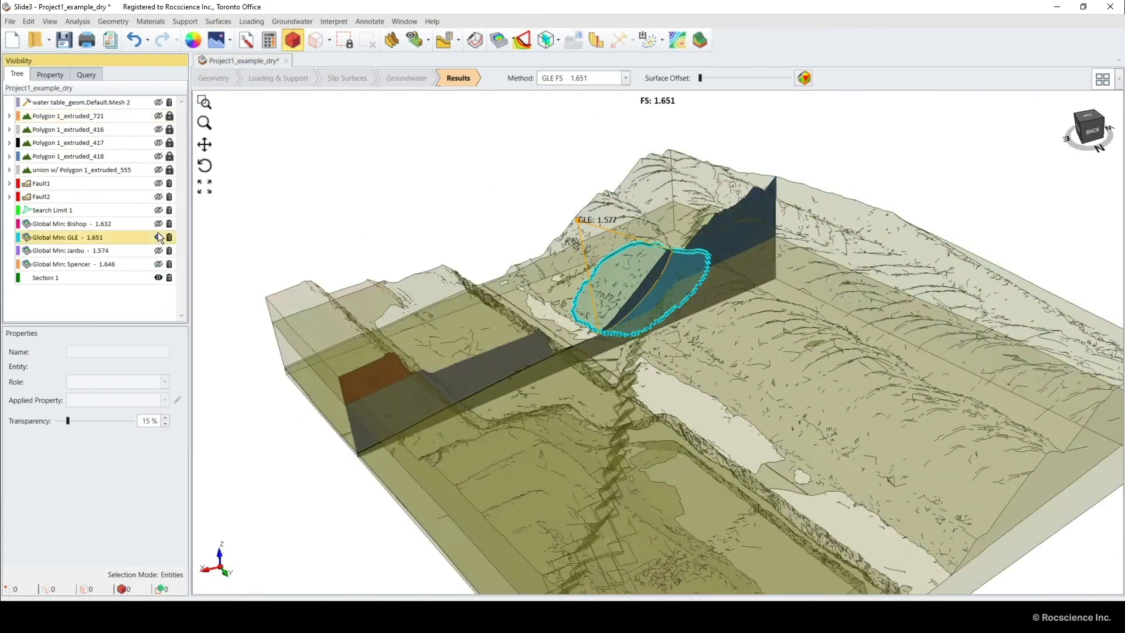
Hide the geology and the GLE global minimum, and inspect Section 1 with its 2D GLE slip surface face-on
click(158, 237)
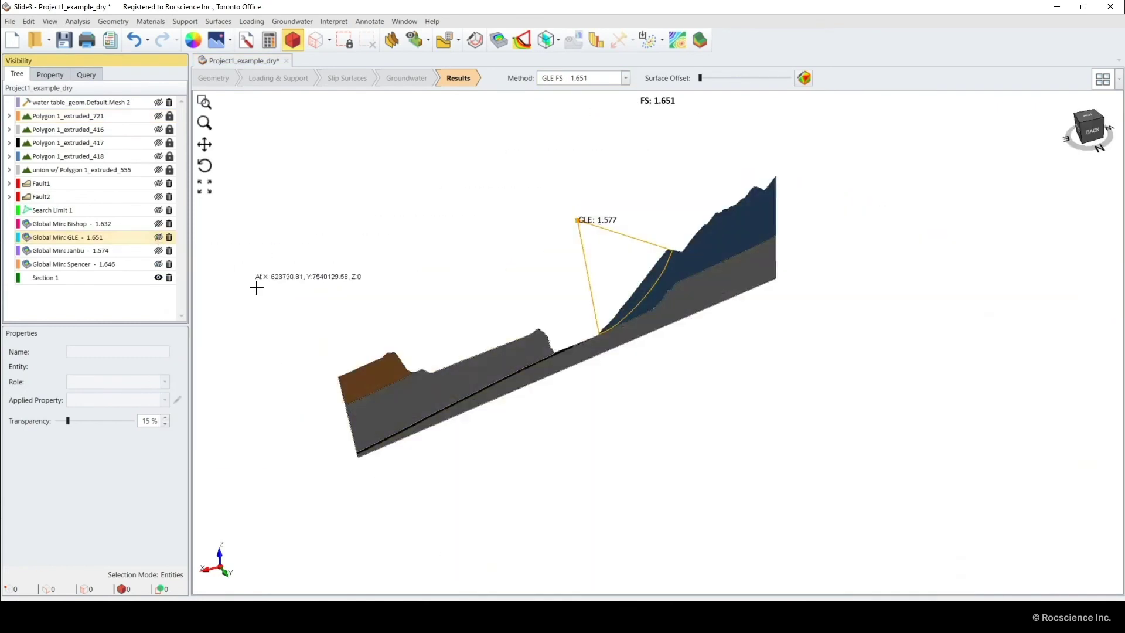
drag(402, 537, 844, 340)
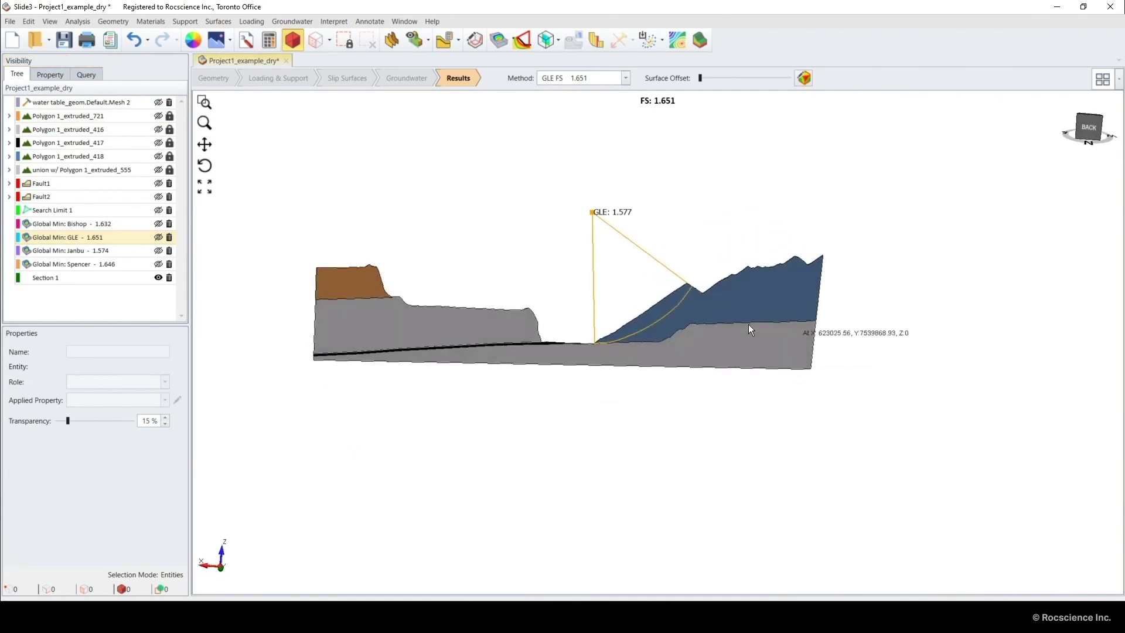
scroll(711, 310, up, 3)
middle_drag(713, 310, 806, 319)
drag(773, 337, 774, 328)
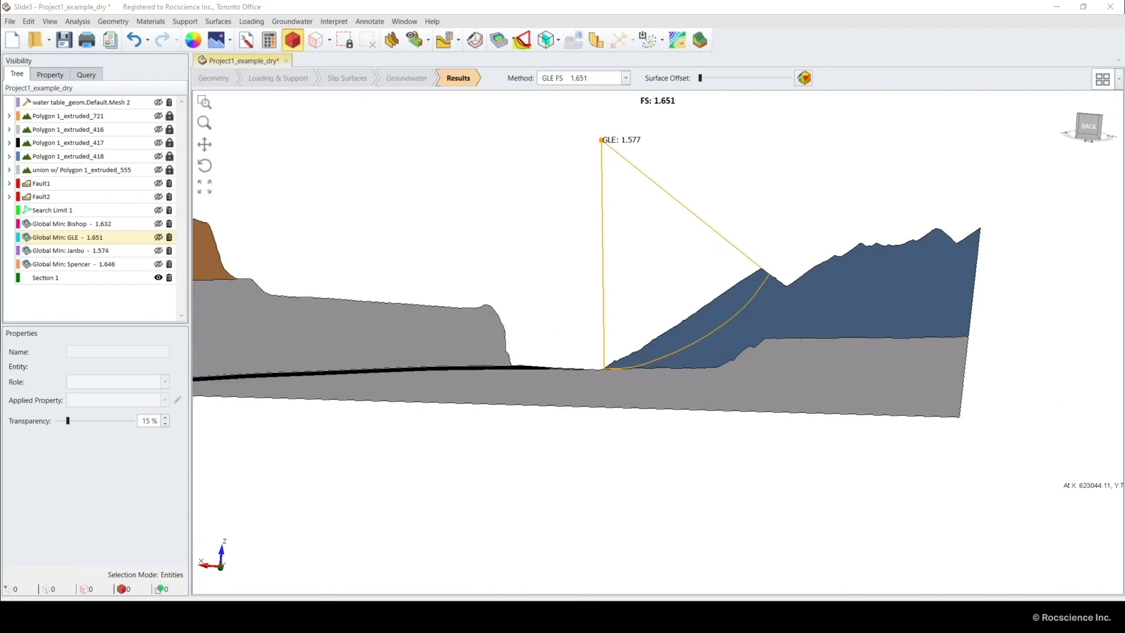
Switch to File Explorer and open the slide2_Project1_example_dry multi-document file inside the Project1_example_dry results folder
drag(1124, 82, 737, 81)
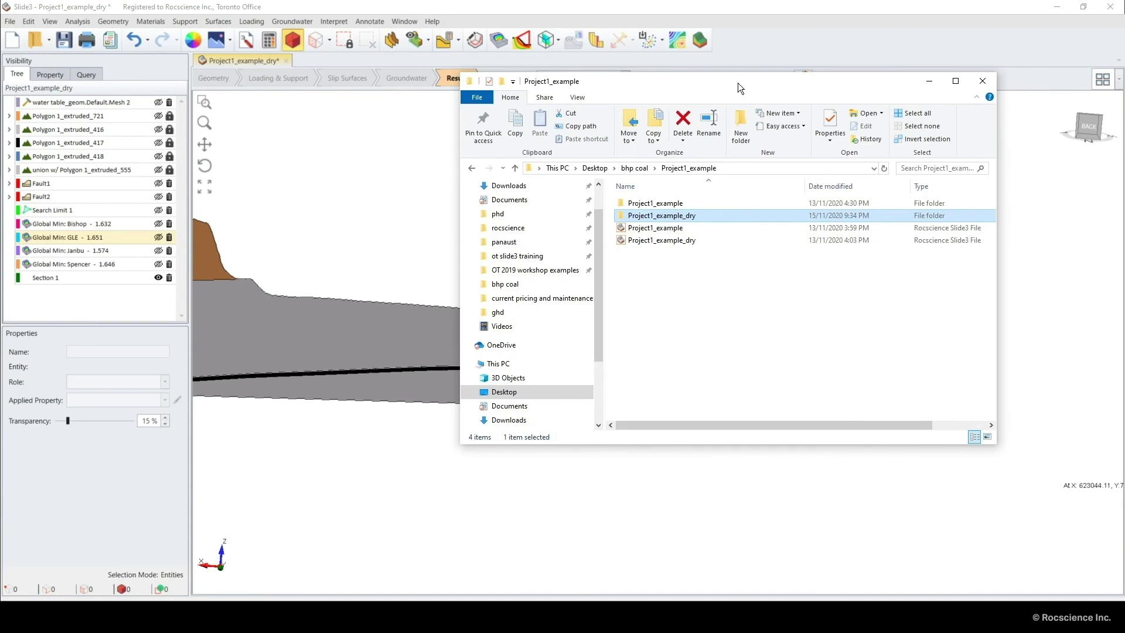
double_click(703, 216)
click(700, 205)
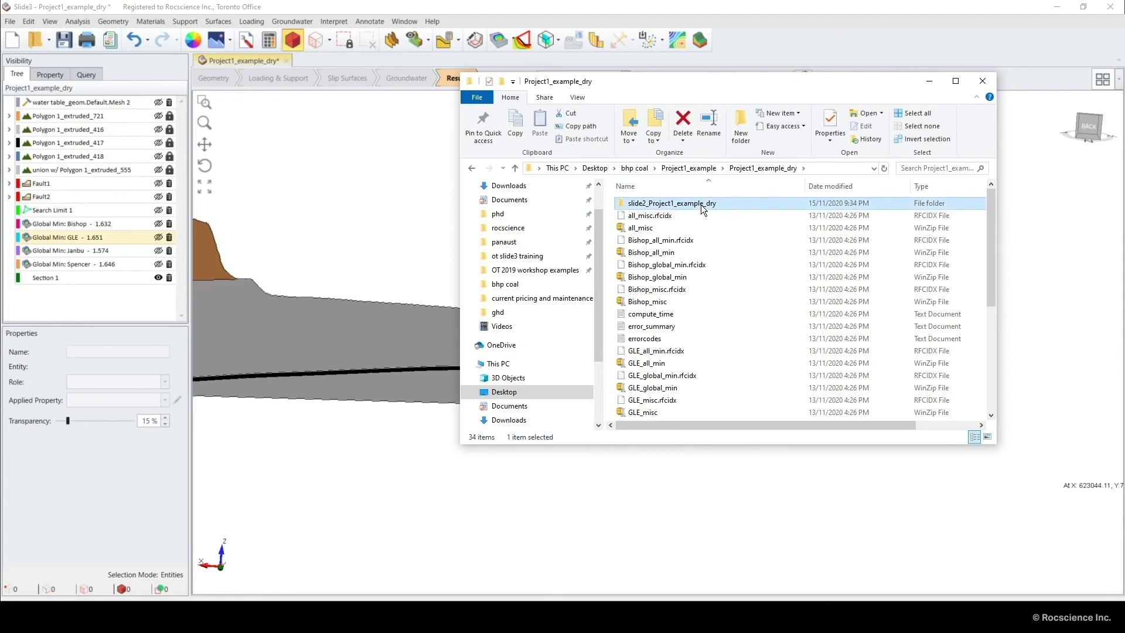
double_click(701, 205)
click(701, 217)
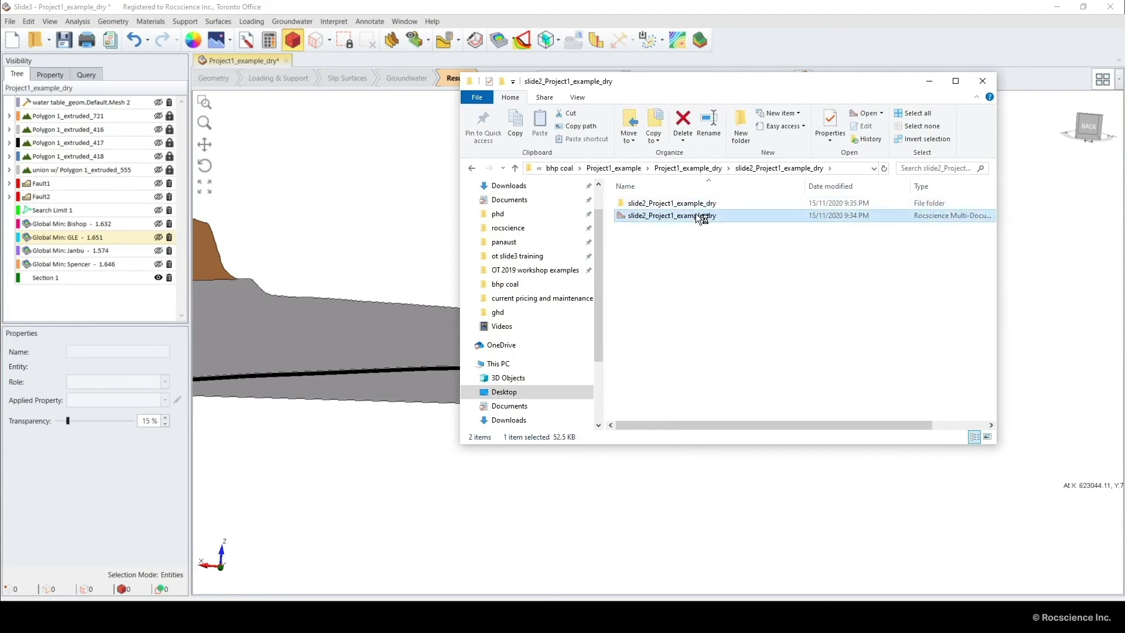
double_click(701, 216)
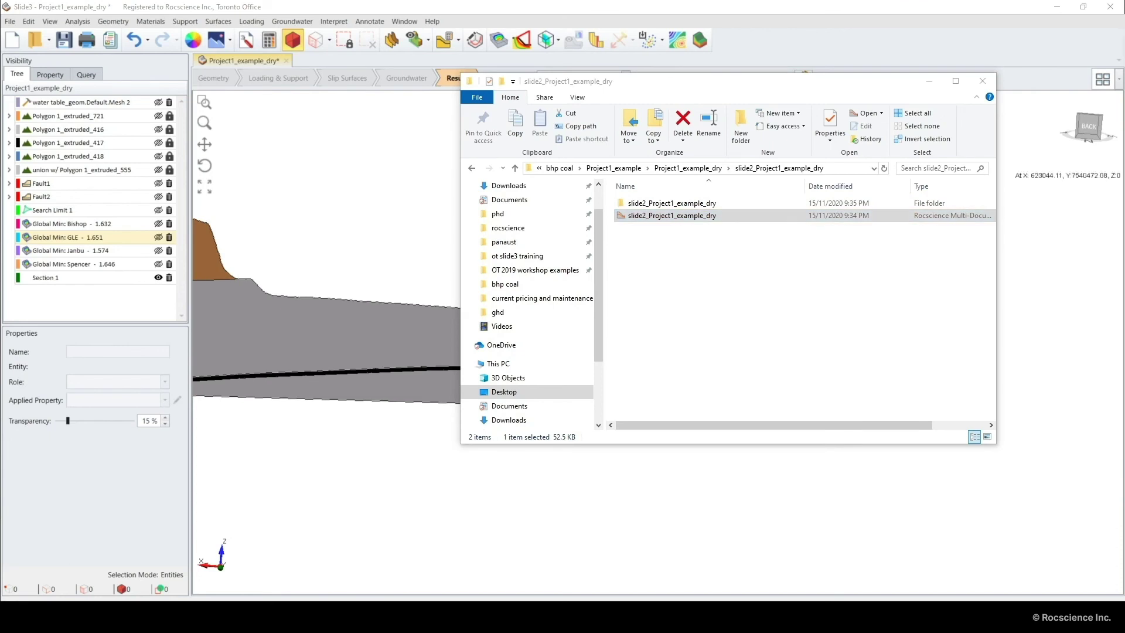
drag(1124, 88, 783, 2)
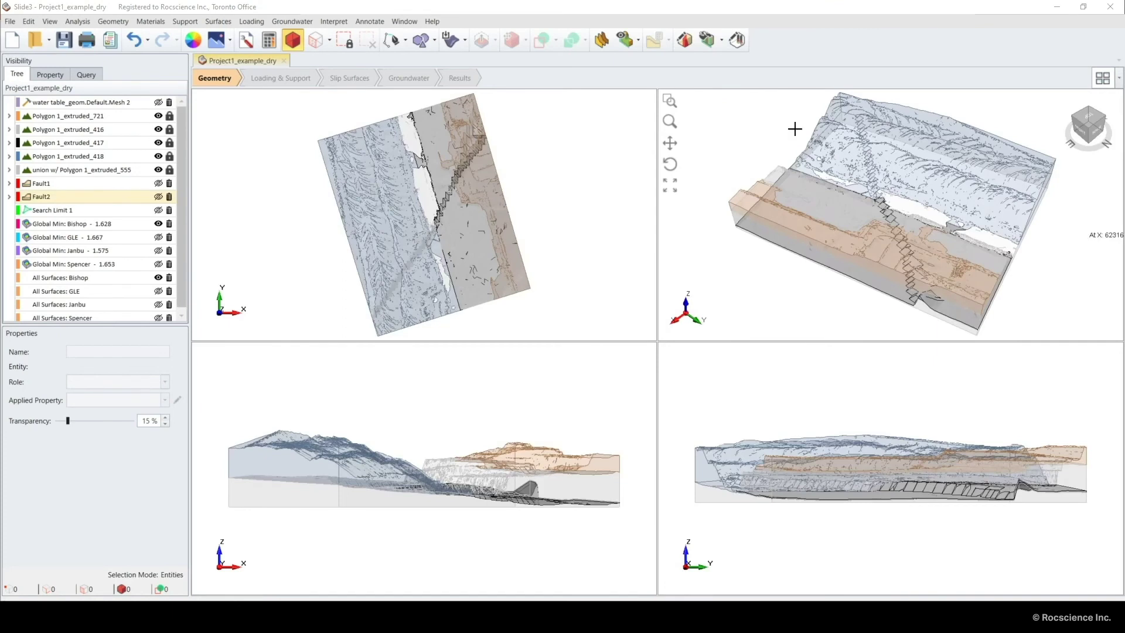
Back in the Slide3 dry model, display the results for the Spencer method
click(449, 79)
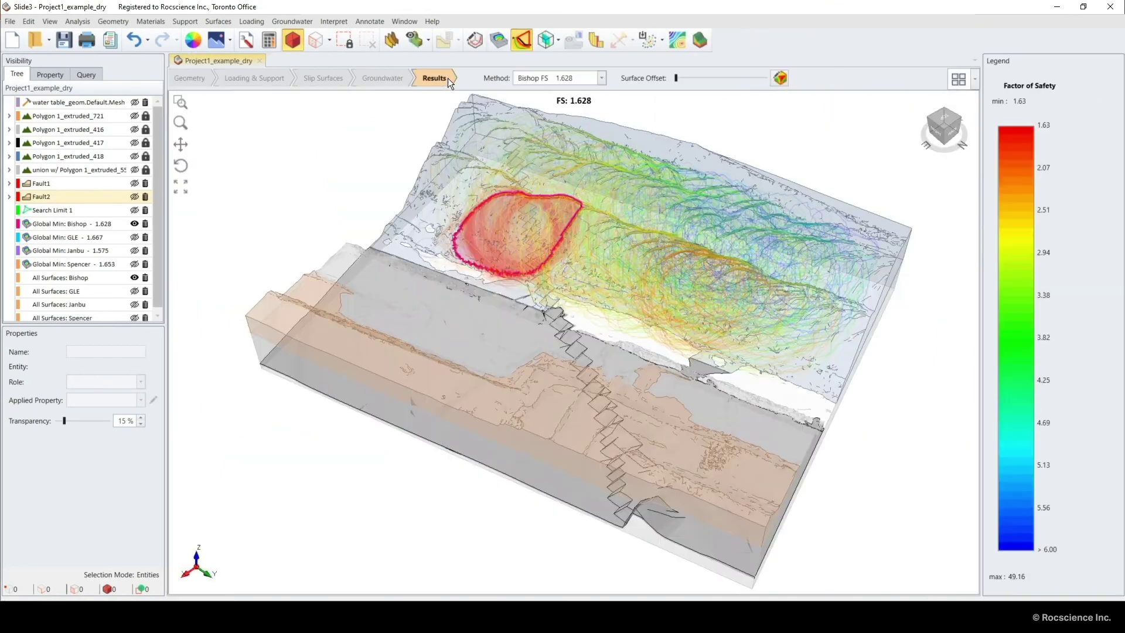
click(524, 78)
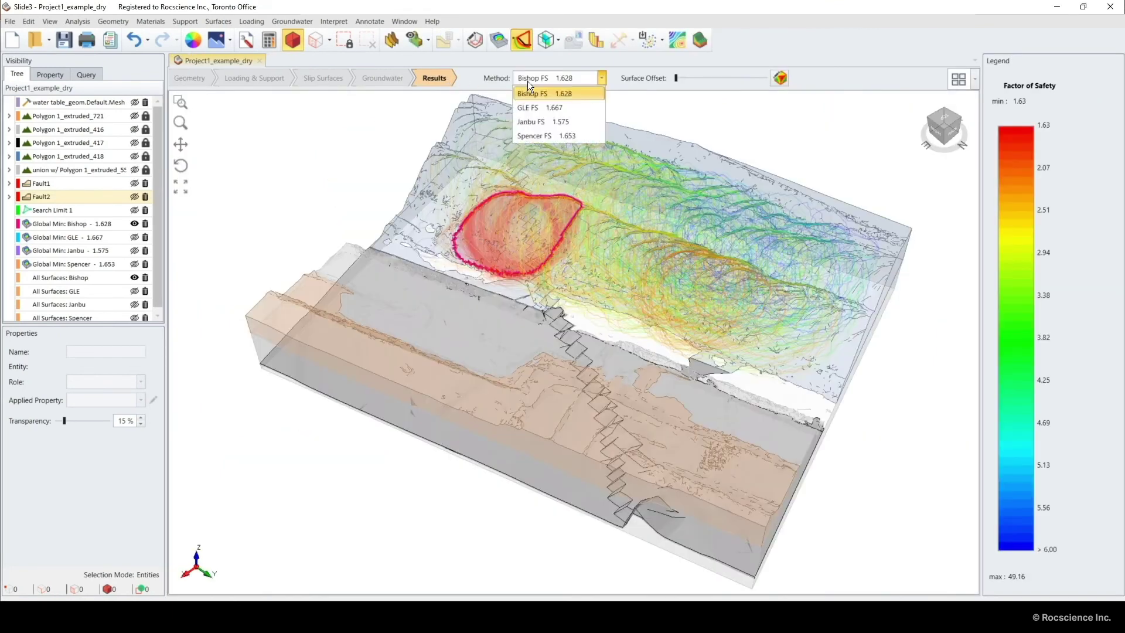
click(536, 135)
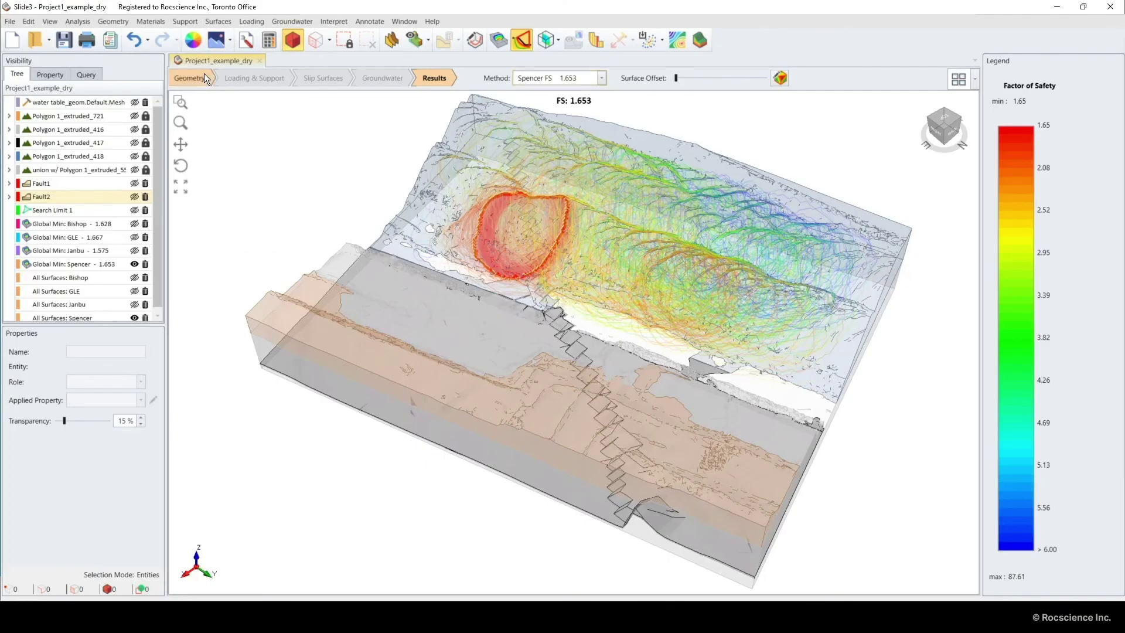
Set the slip surface search method to Particle Swarm Search with multiple failures, and compute the dry model
click(205, 78)
click(220, 21)
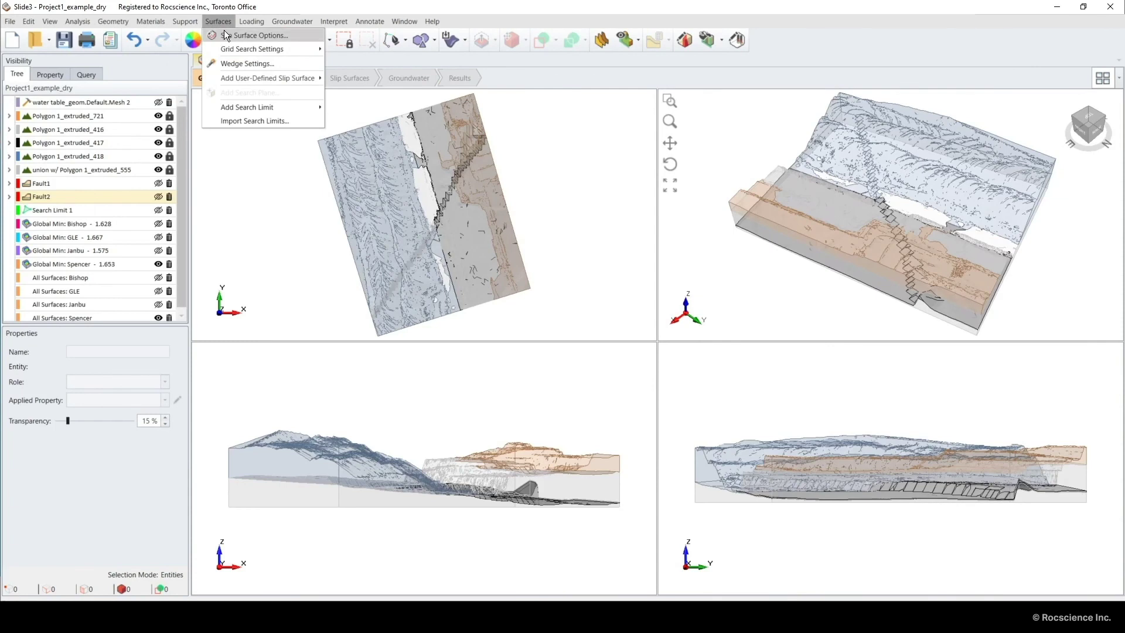
click(226, 36)
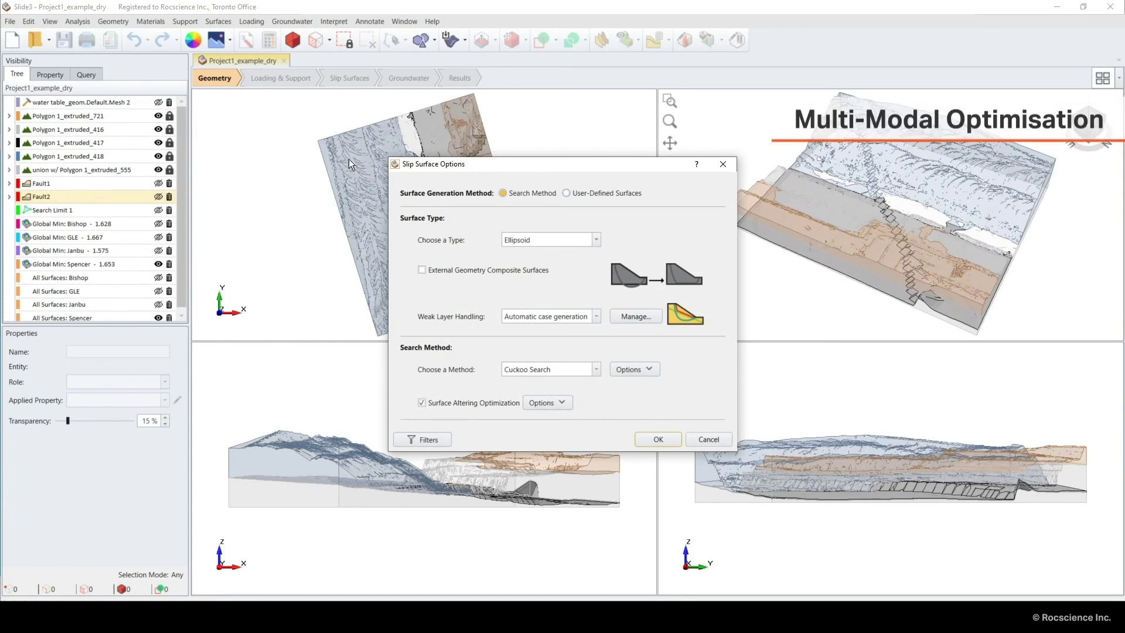
click(527, 369)
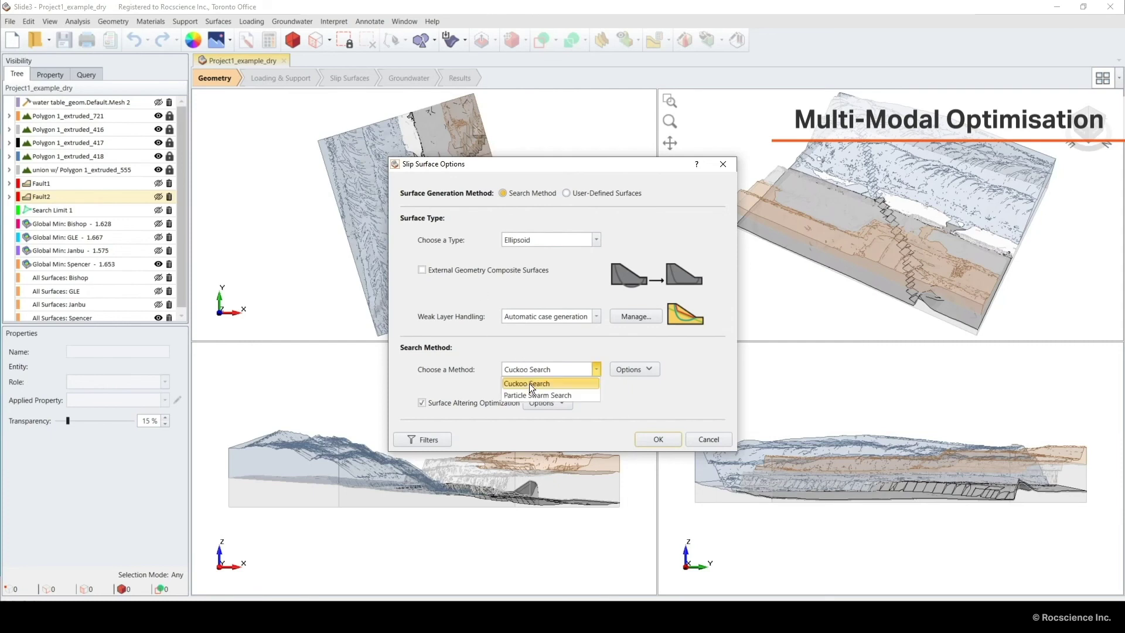
click(533, 396)
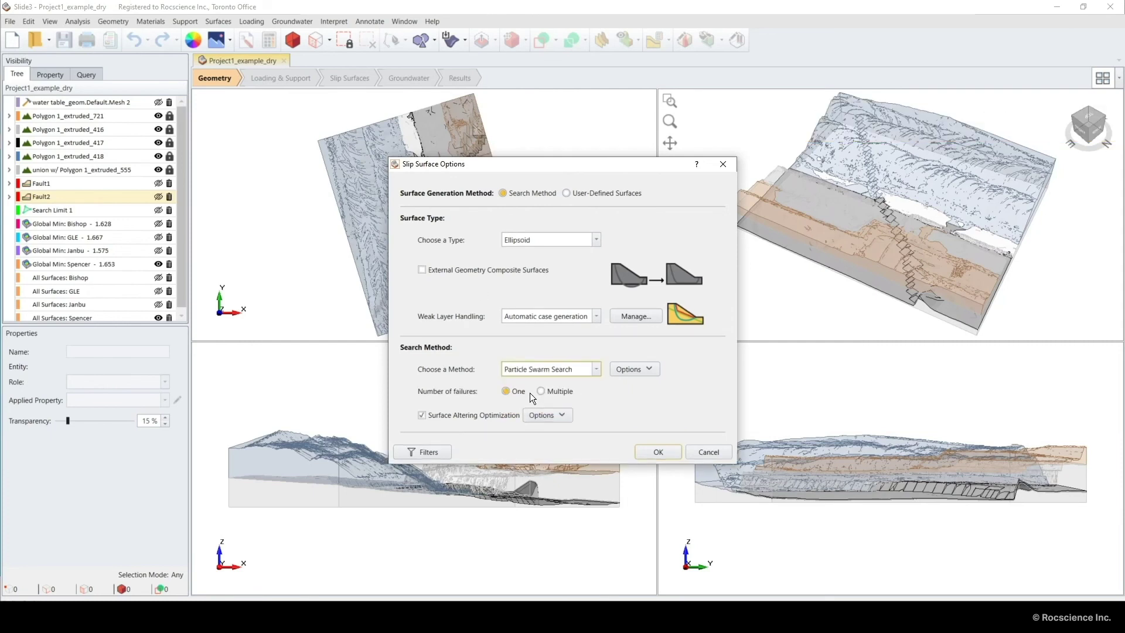
click(558, 391)
click(641, 369)
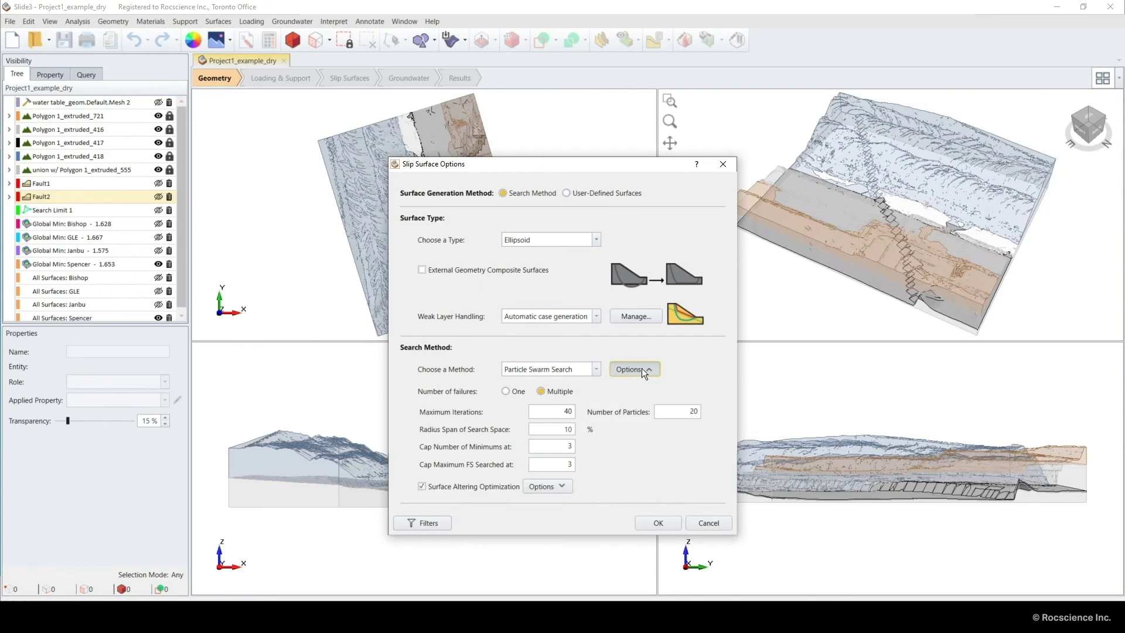
click(665, 525)
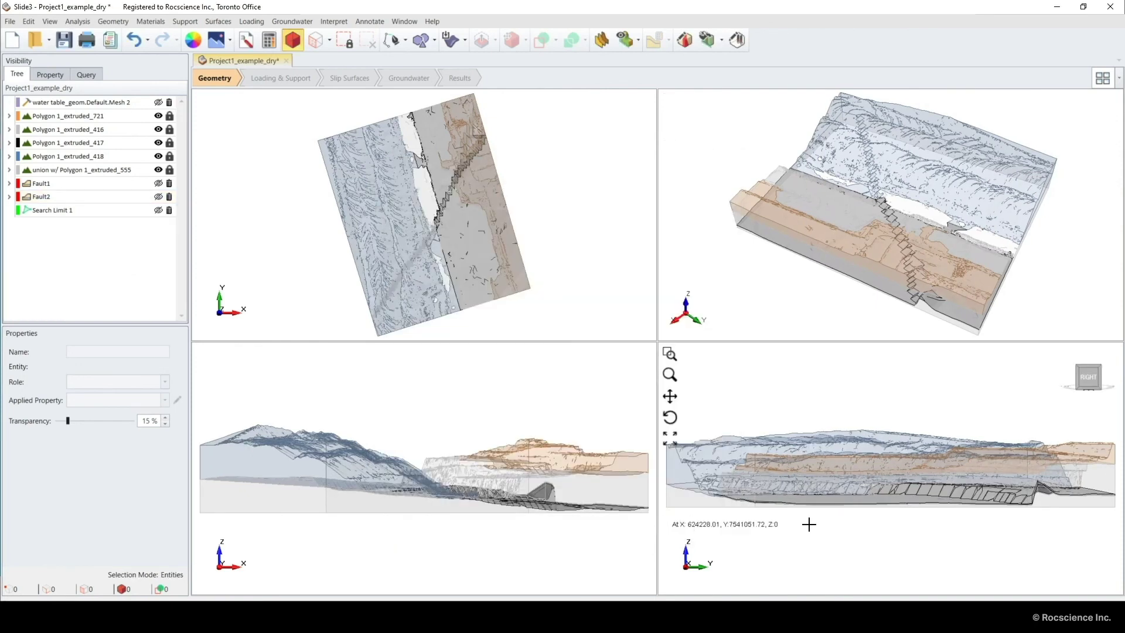
click(271, 40)
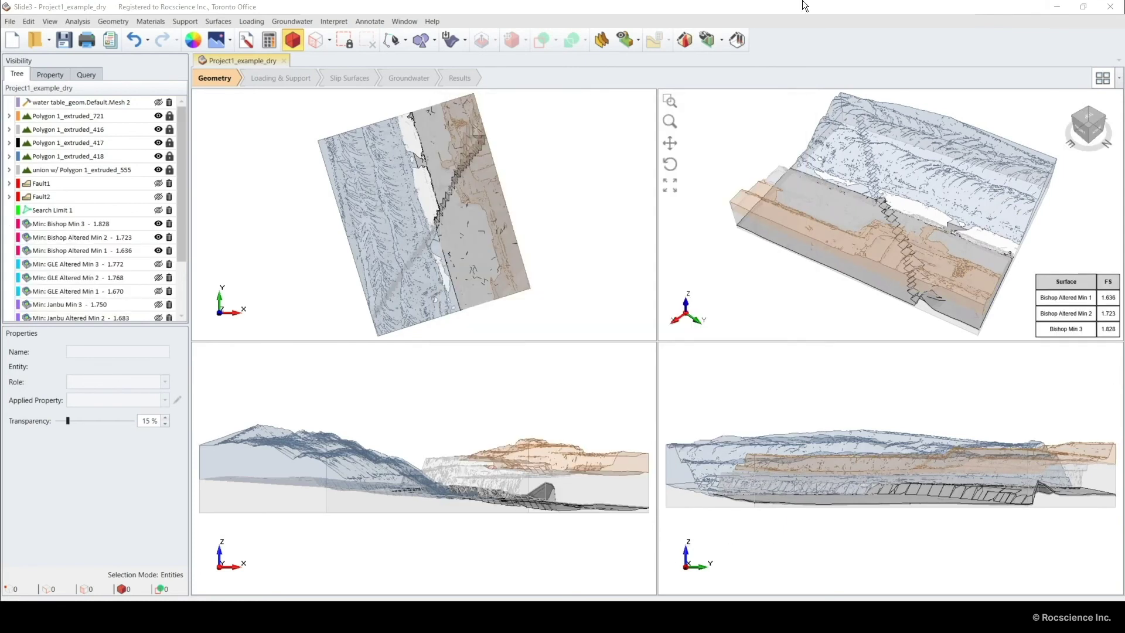
Show the multi-modal results for the dry model, and compare all minimum surfaces for the Bishop, GLE, Janbu and Spencer methods
click(462, 80)
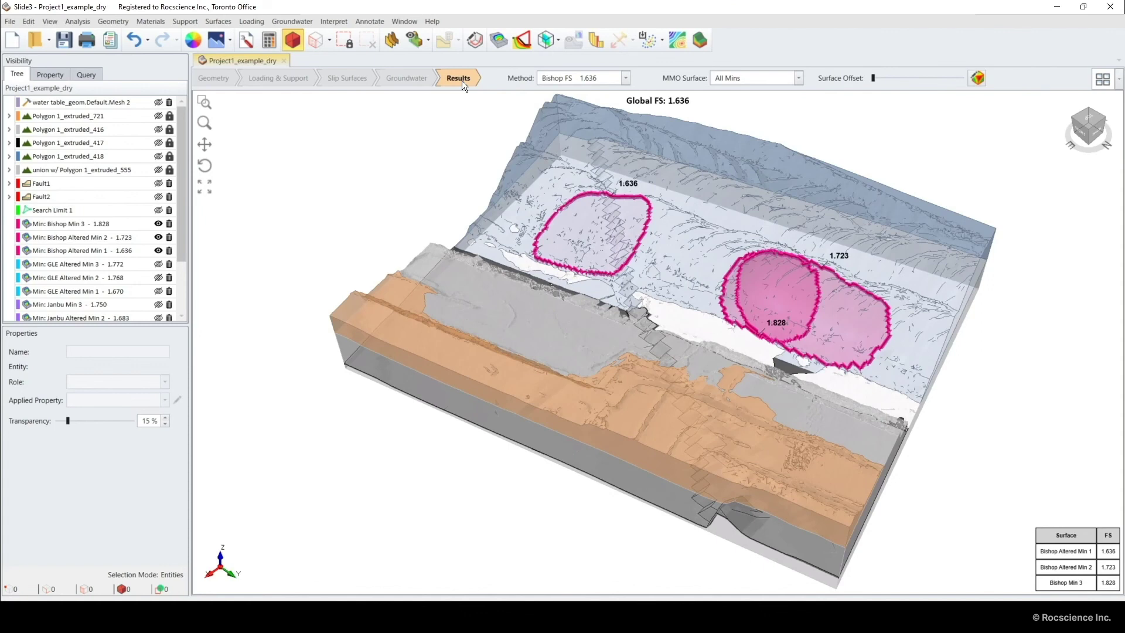
click(596, 79)
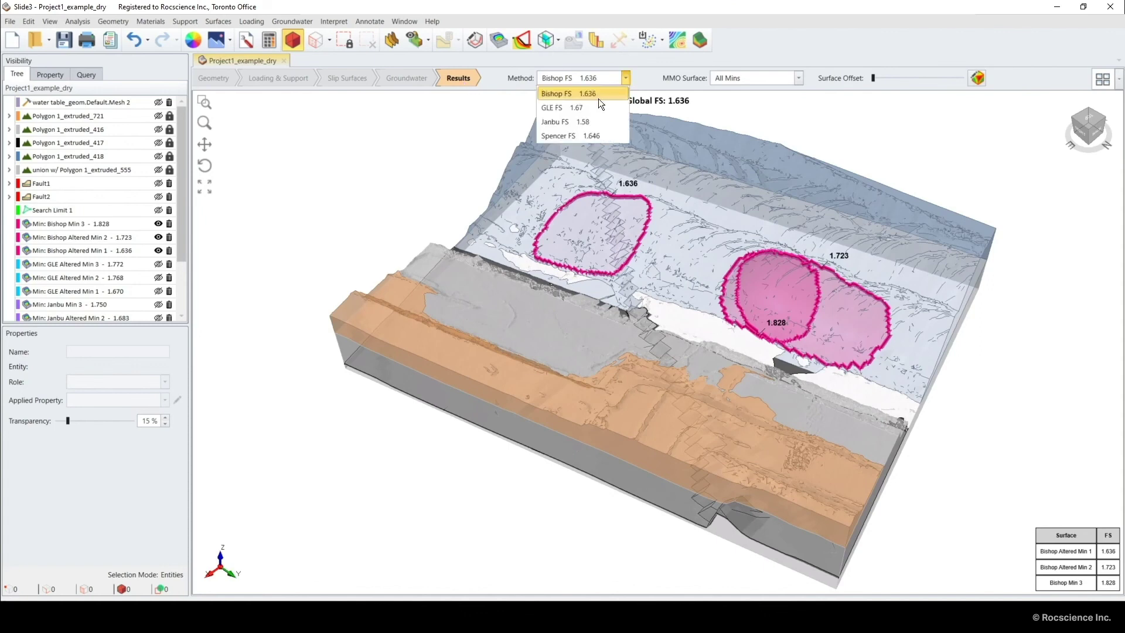
click(599, 108)
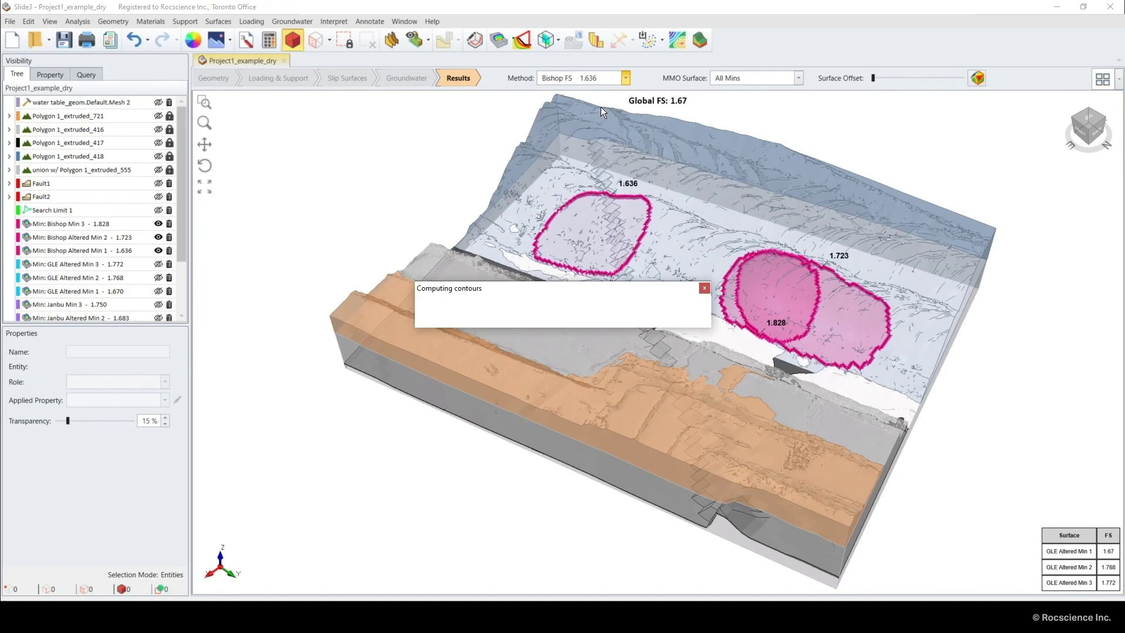
click(603, 76)
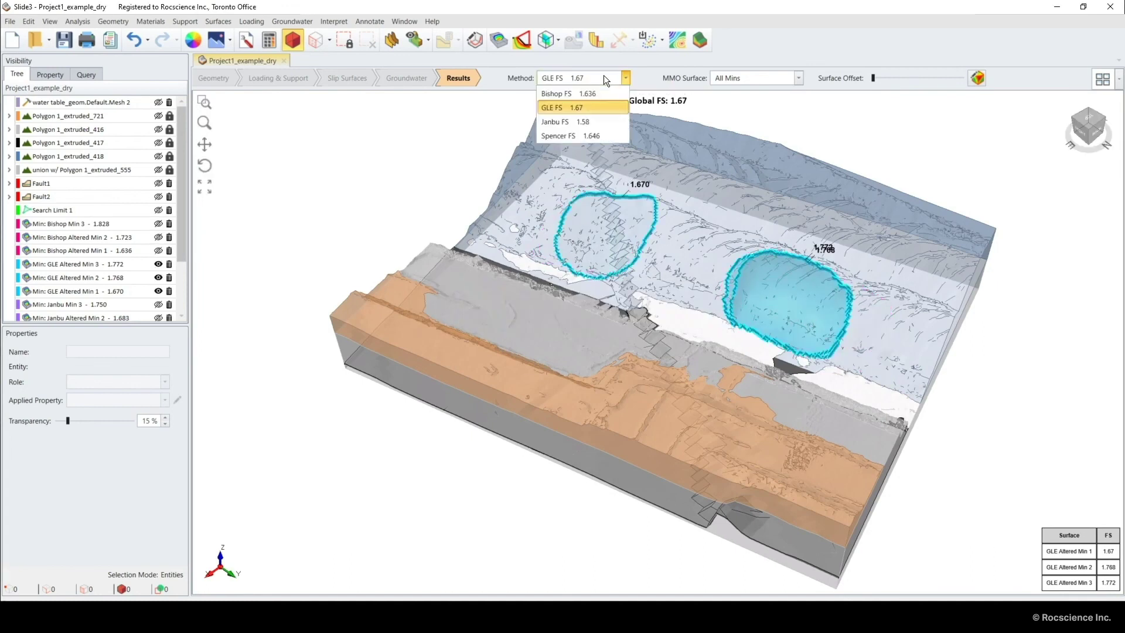
click(603, 122)
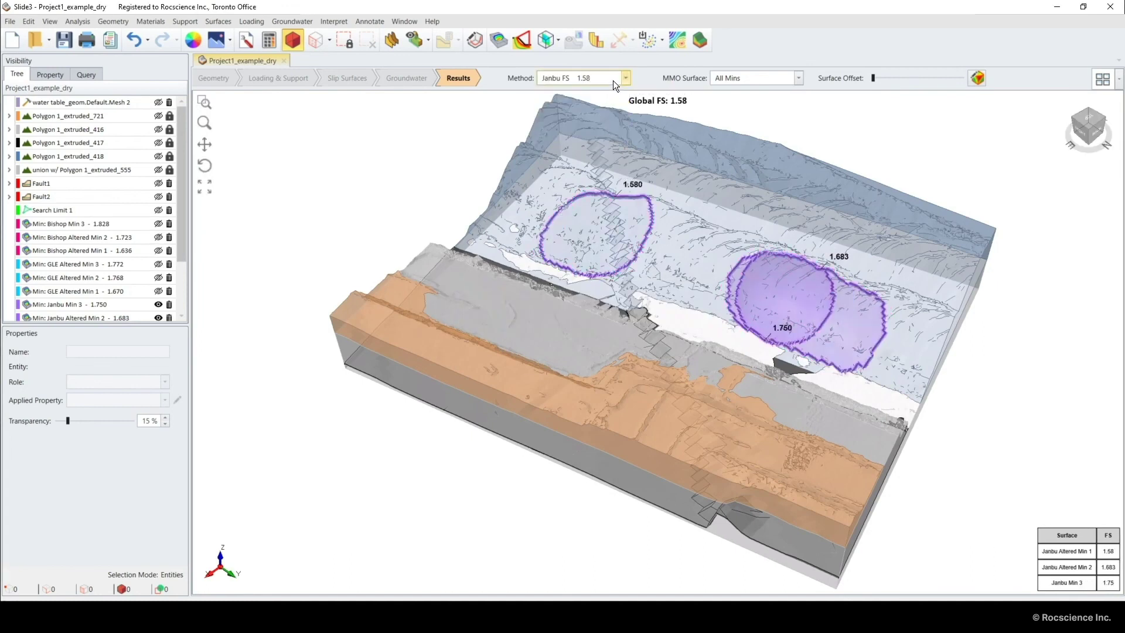
click(613, 79)
click(608, 135)
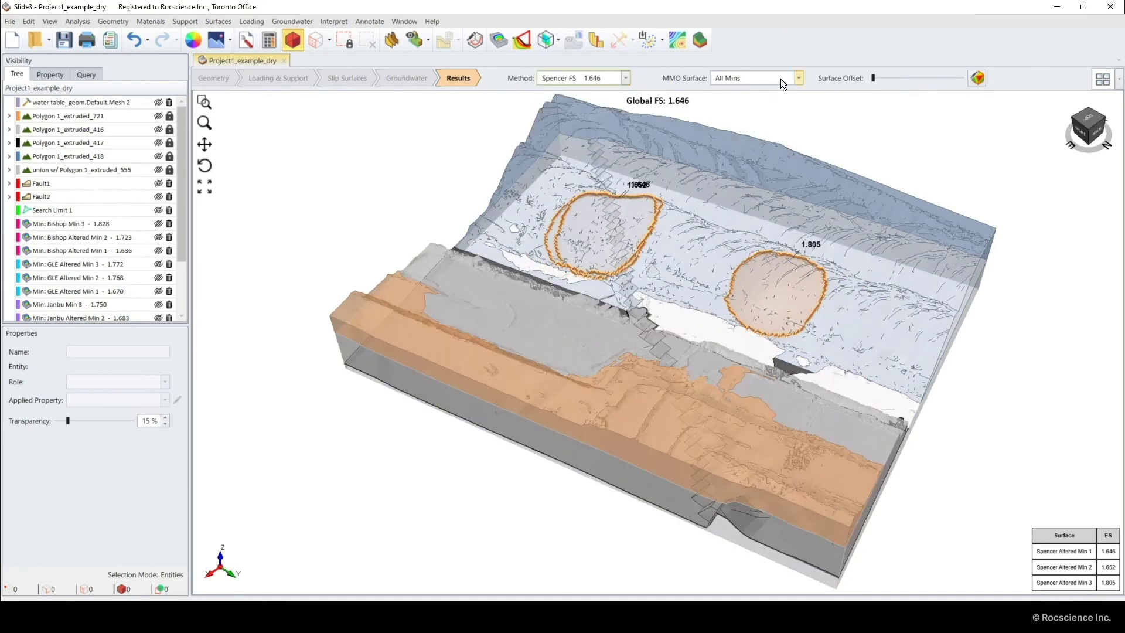
Isolate the Spencer Altered Min 1 surface and the Spencer Altered Min 2 surface one after the other
click(780, 78)
click(776, 107)
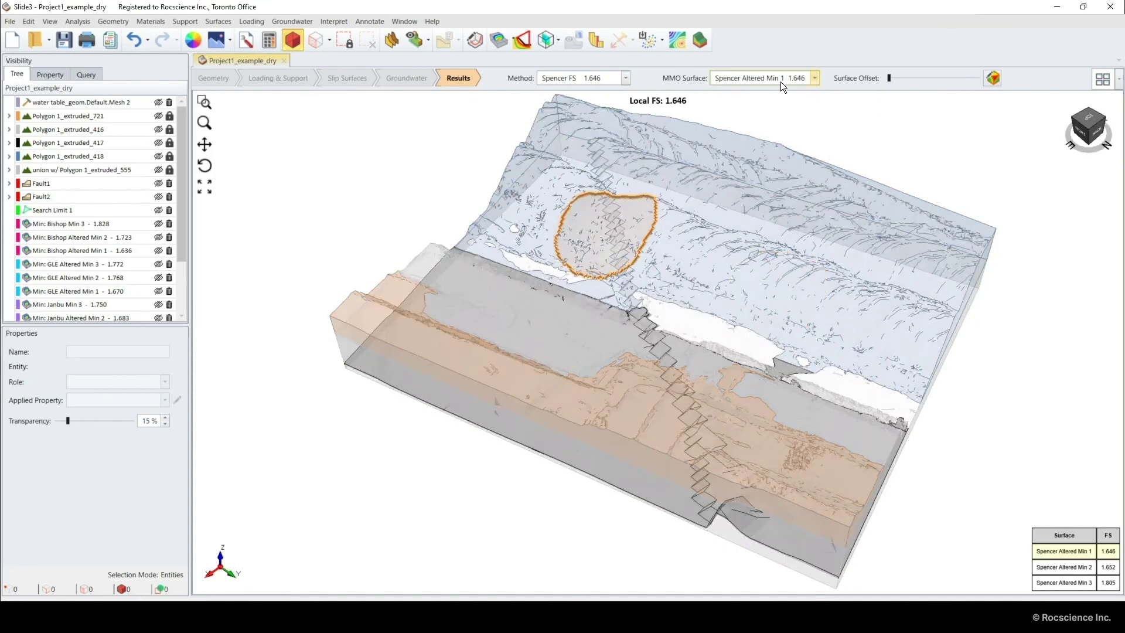
click(780, 81)
click(782, 121)
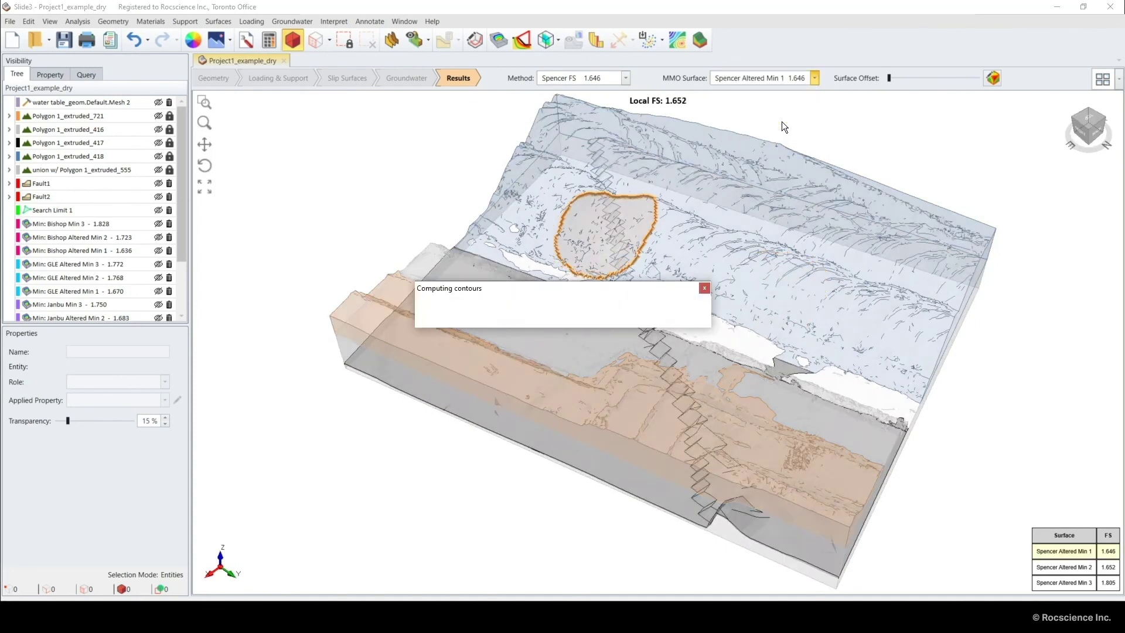
Isolate the Spencer Altered Min 3 surface in the multi-modal results
click(798, 82)
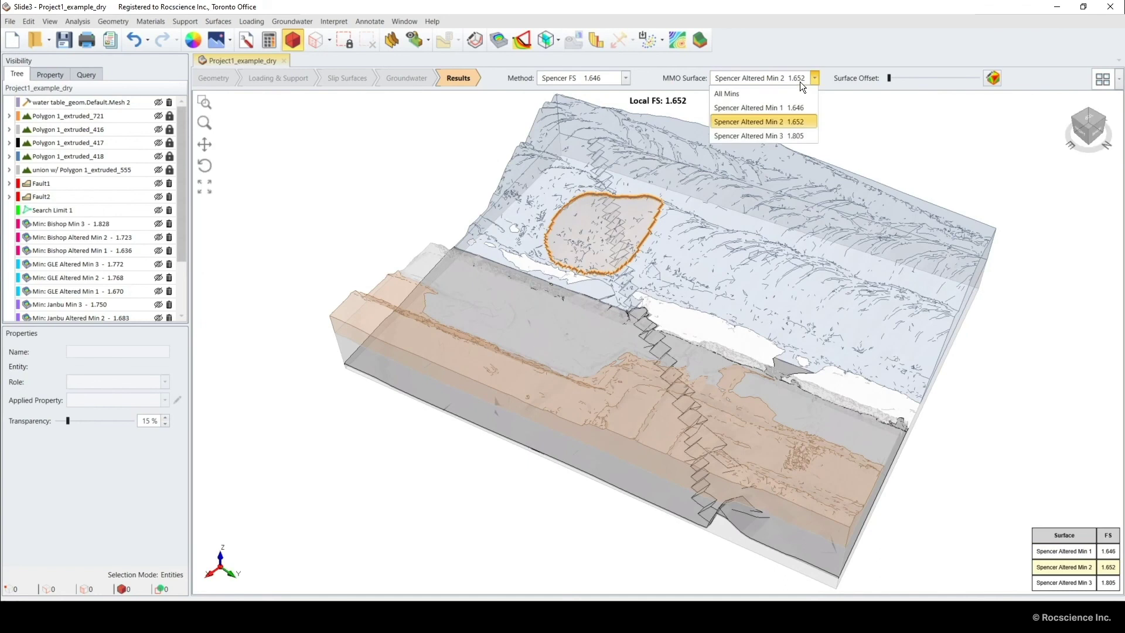
click(789, 135)
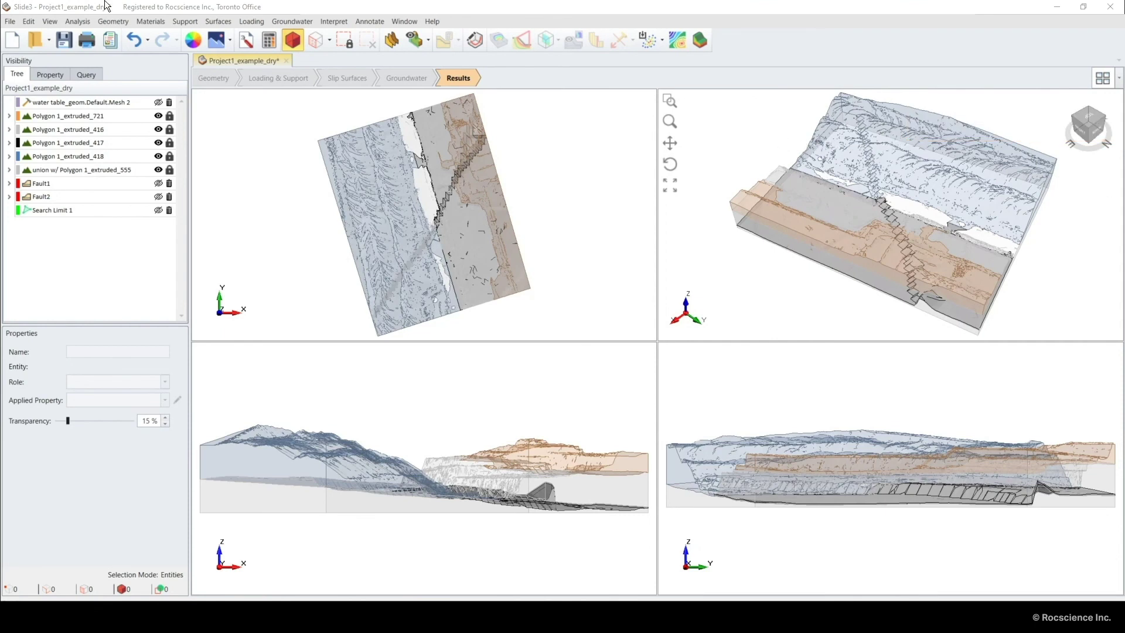
Add a rectangular uniform load 14 m wide and 17 m high with a magnitude of 410 kPa
click(244, 23)
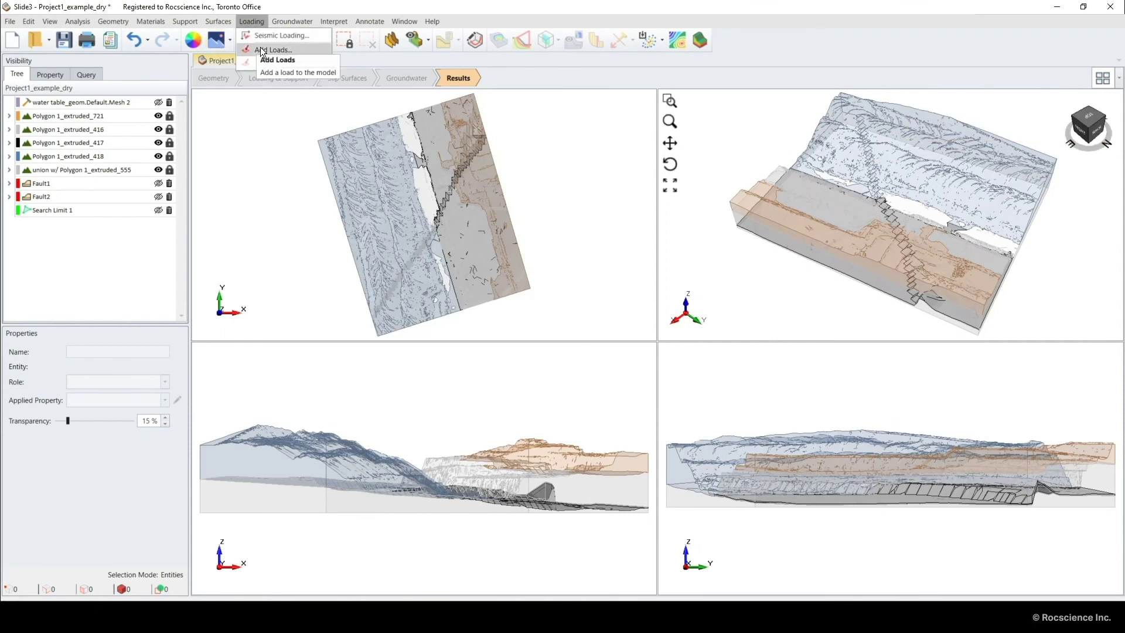
click(260, 47)
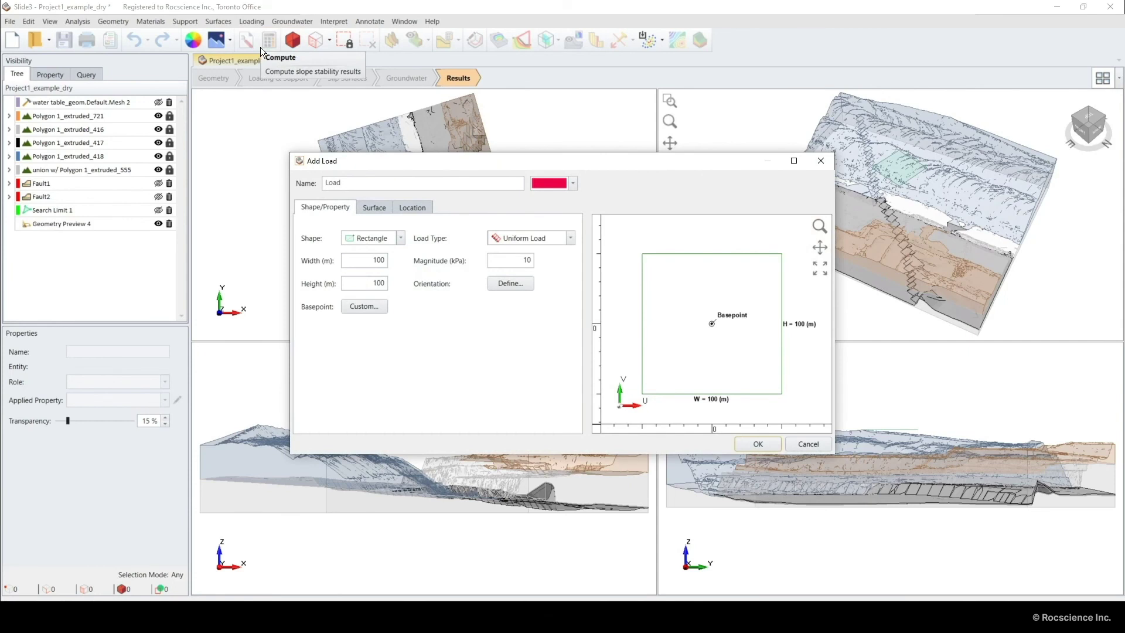
double_click(376, 260)
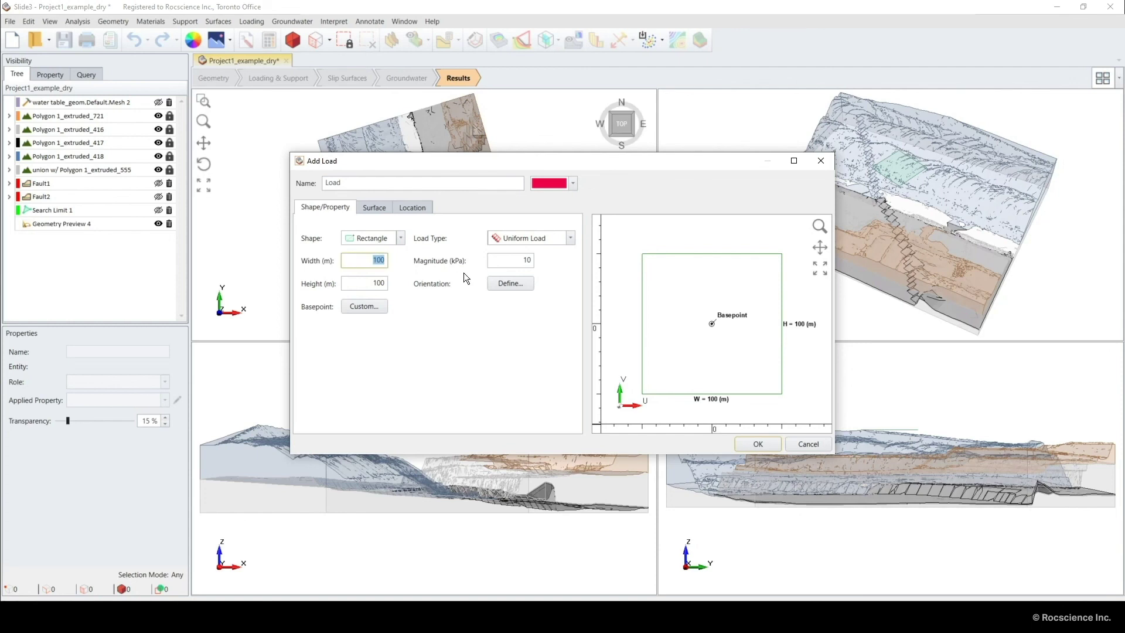
text(14)
key(Tab)
text(17)
key(Tab)
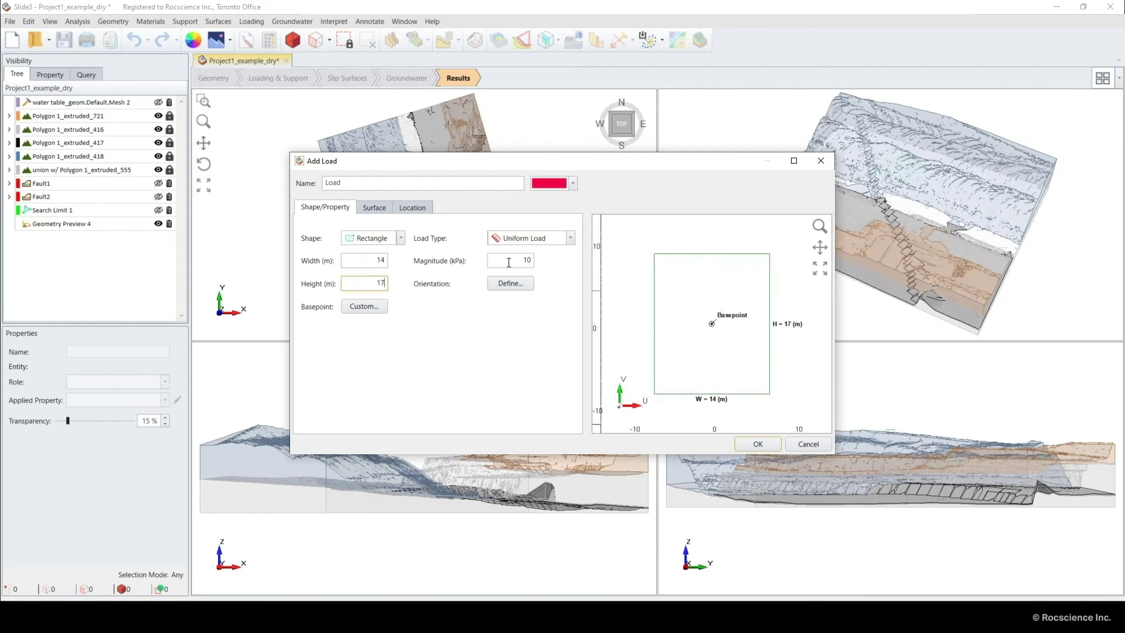
text(410)
Place the load freehand on the grey bench east of the fault in the plan view, at about X 623501
click(427, 208)
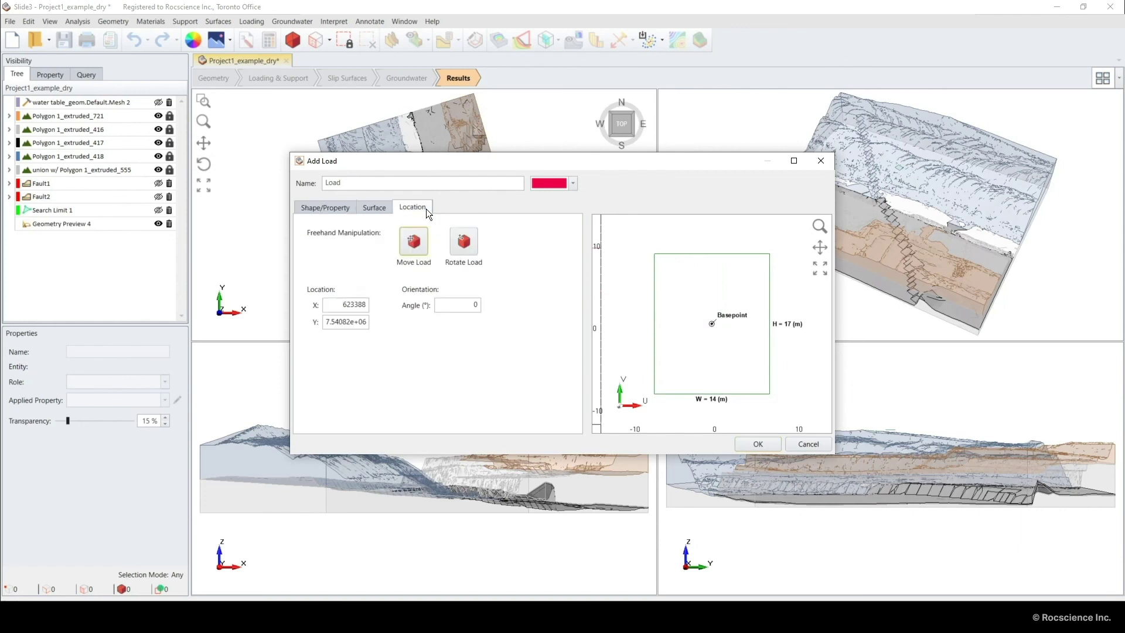
click(428, 251)
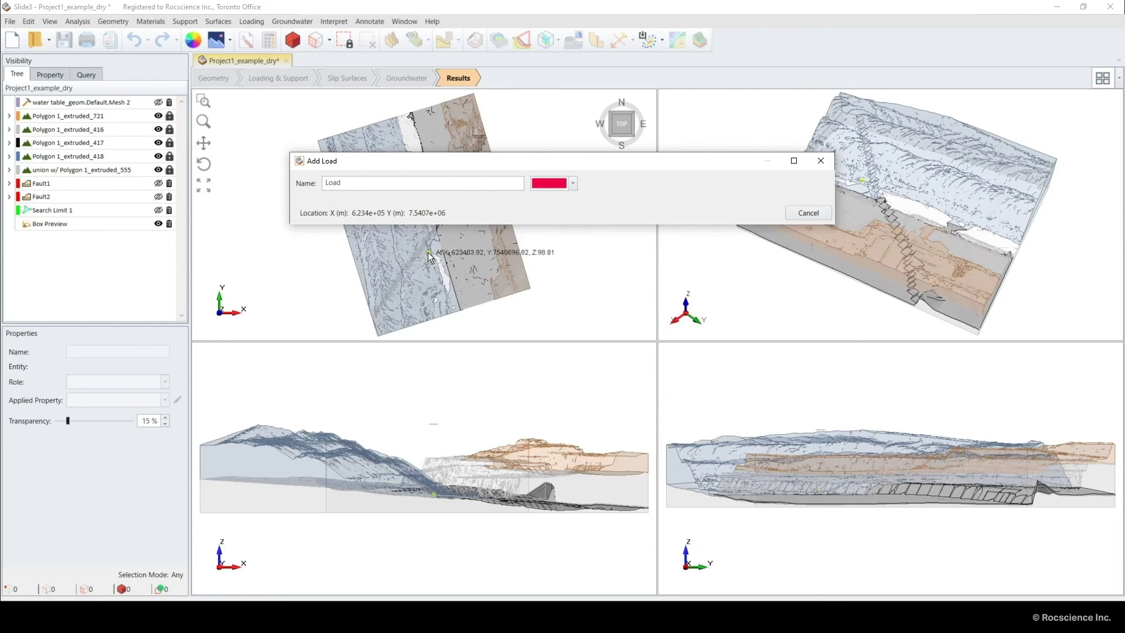
drag(459, 165, 493, 334)
scroll(466, 248, up, 5)
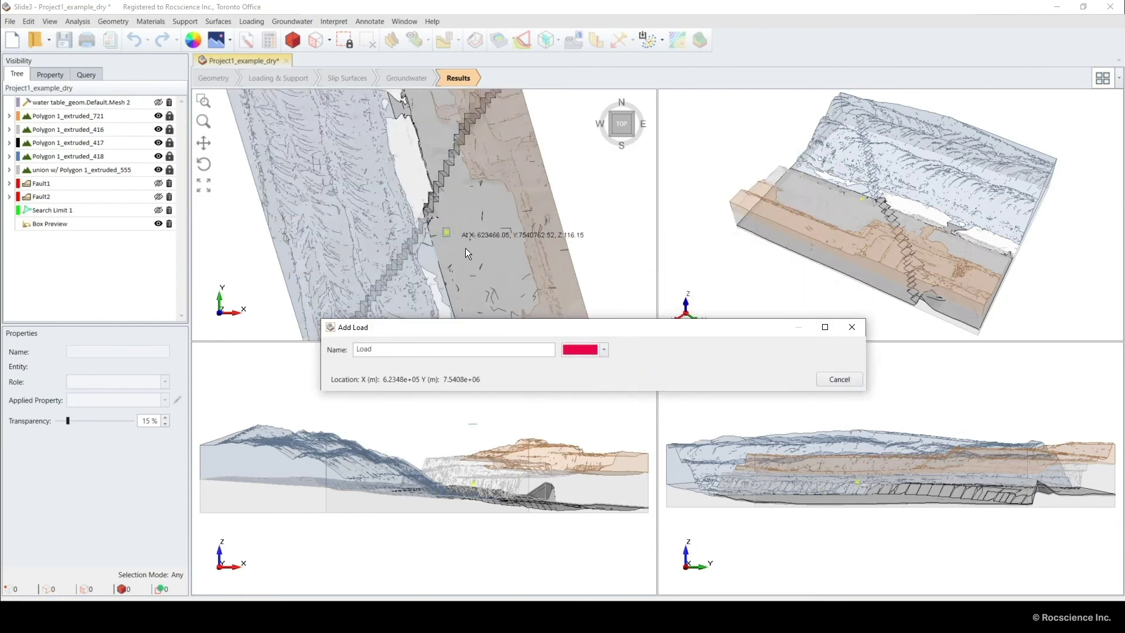
click(469, 195)
Rotate the load freehand to about 20.6° in the plan view and create it
click(494, 407)
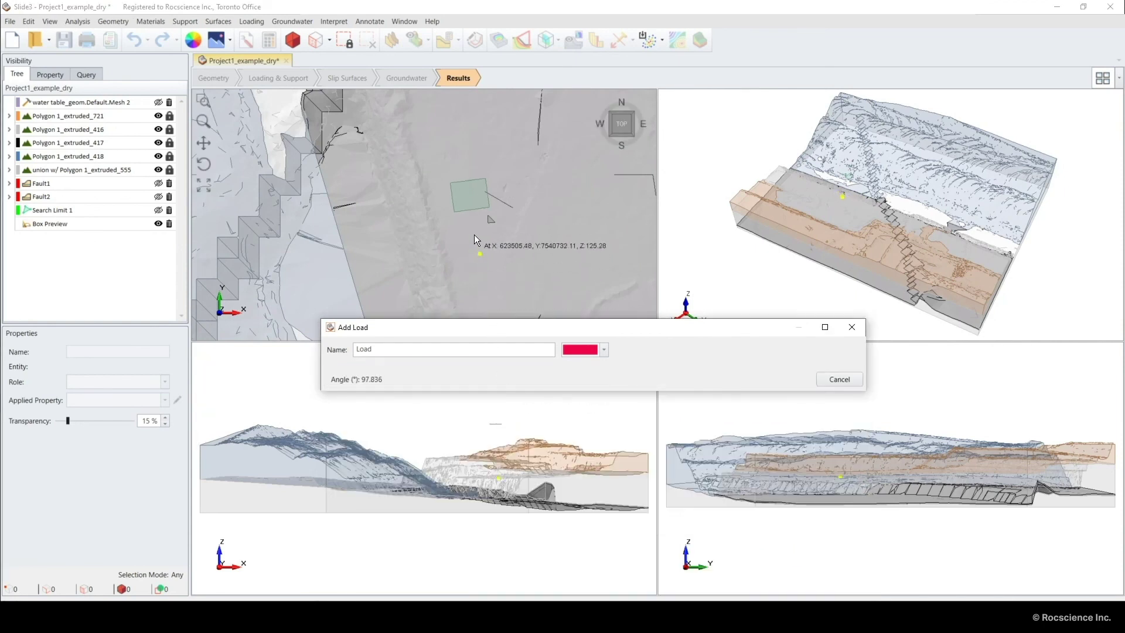
click(455, 199)
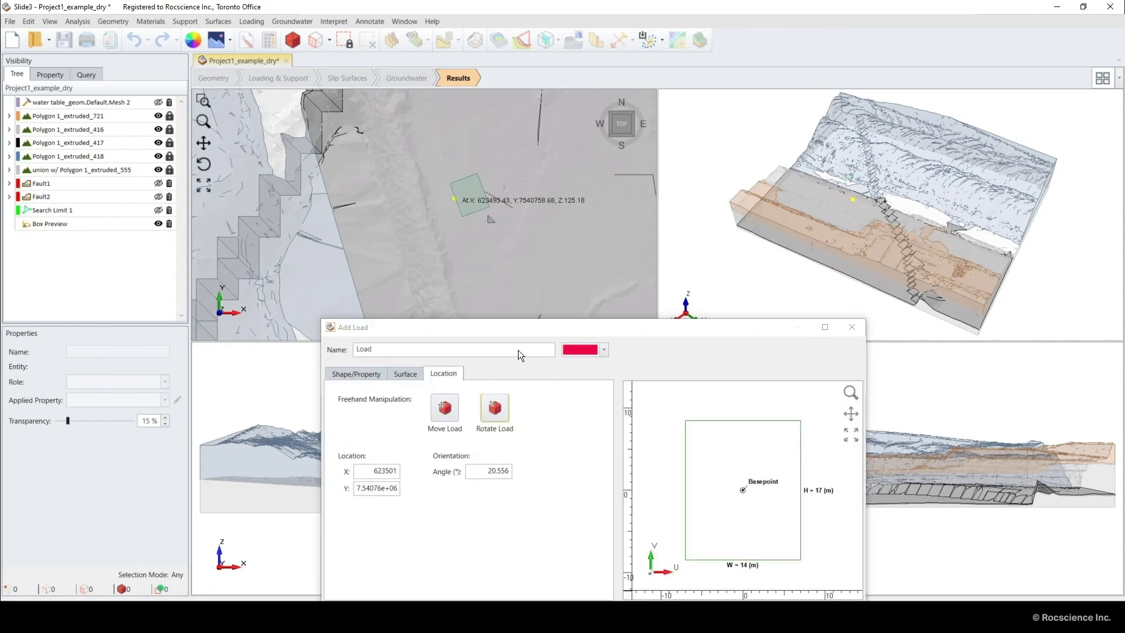
drag(536, 323, 530, 193)
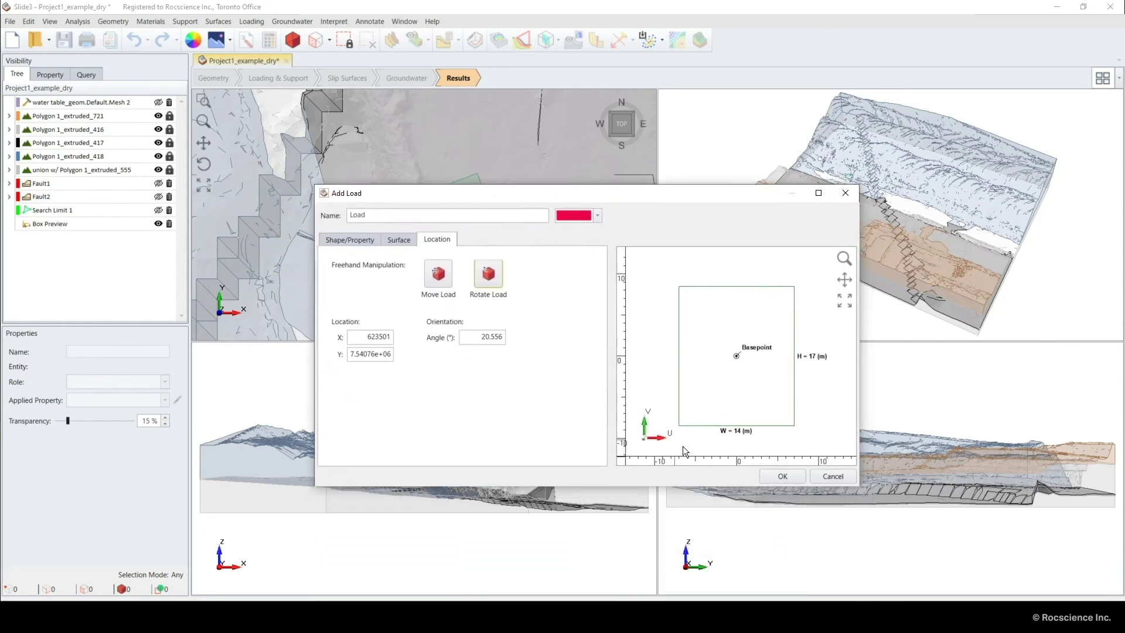
click(801, 476)
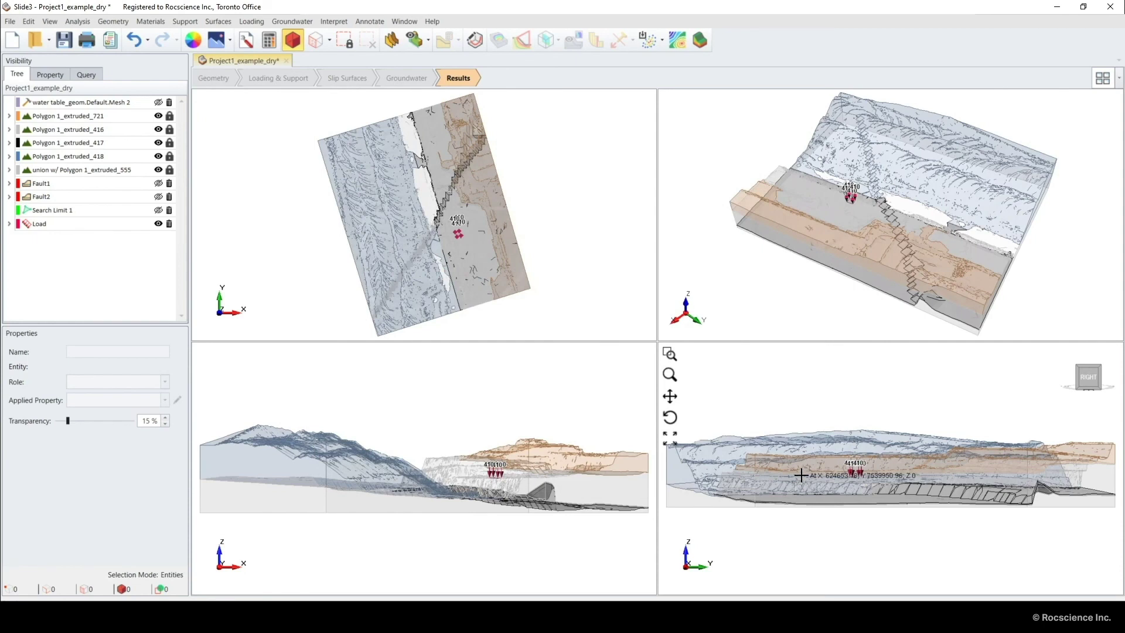
Edit the existing load and move it freehand farther south on the bench, to about X 623513
click(73, 227)
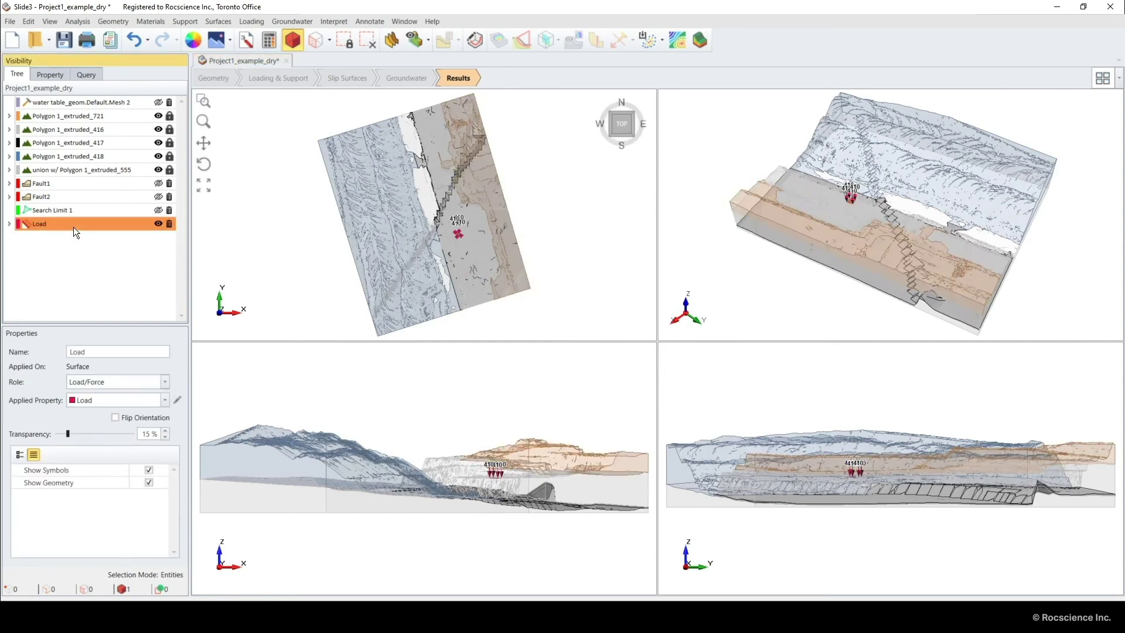
click(177, 402)
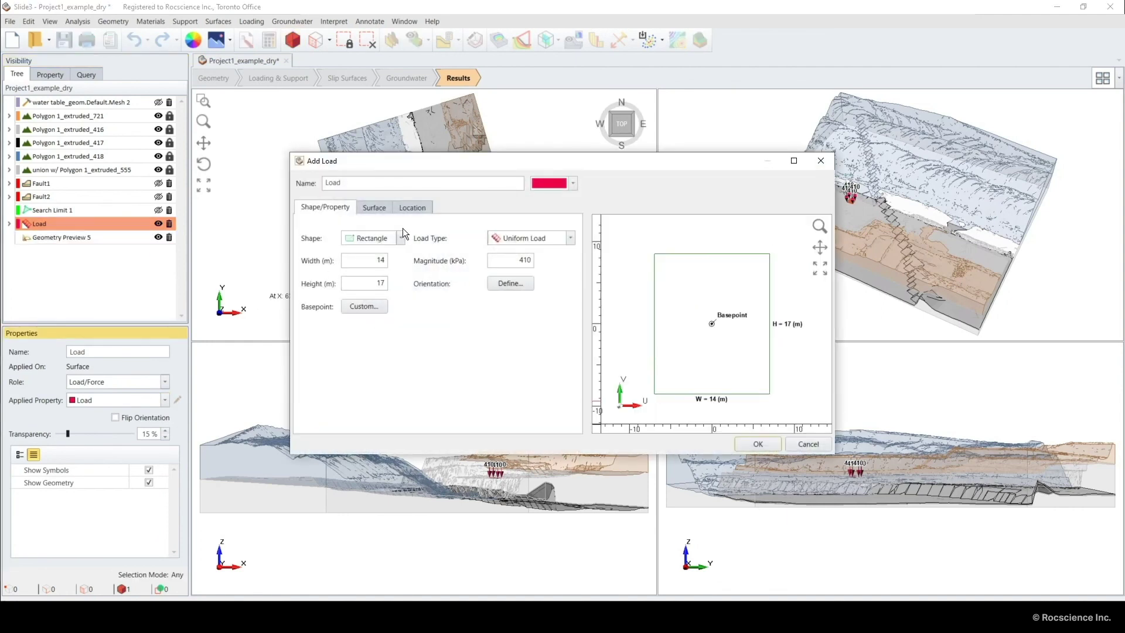
click(412, 208)
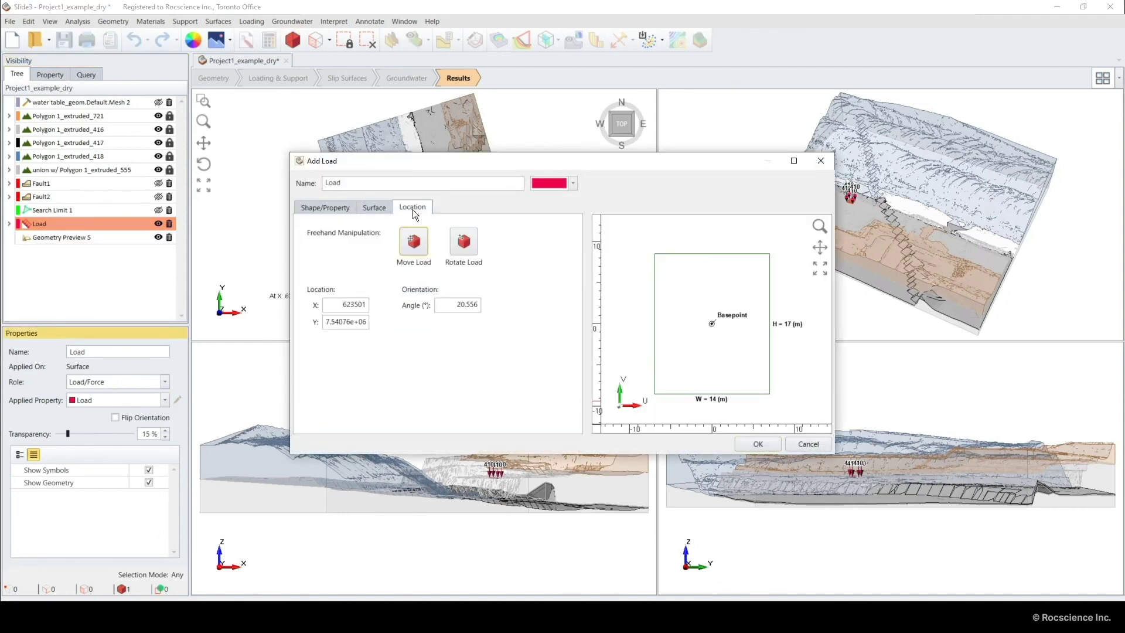
click(421, 248)
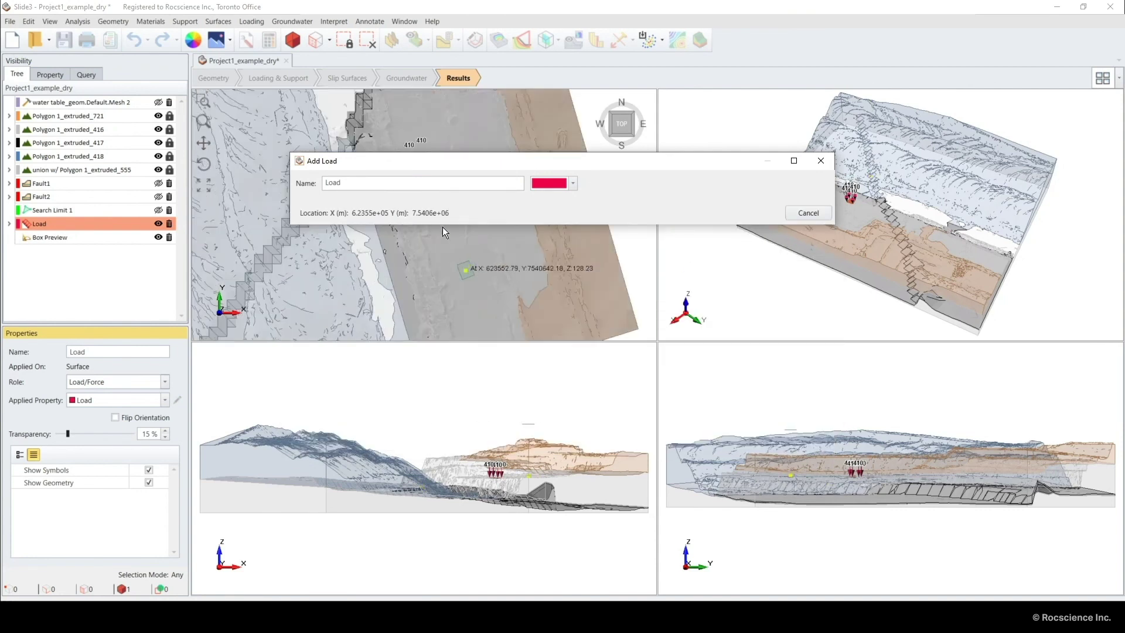
drag(441, 160, 466, 337)
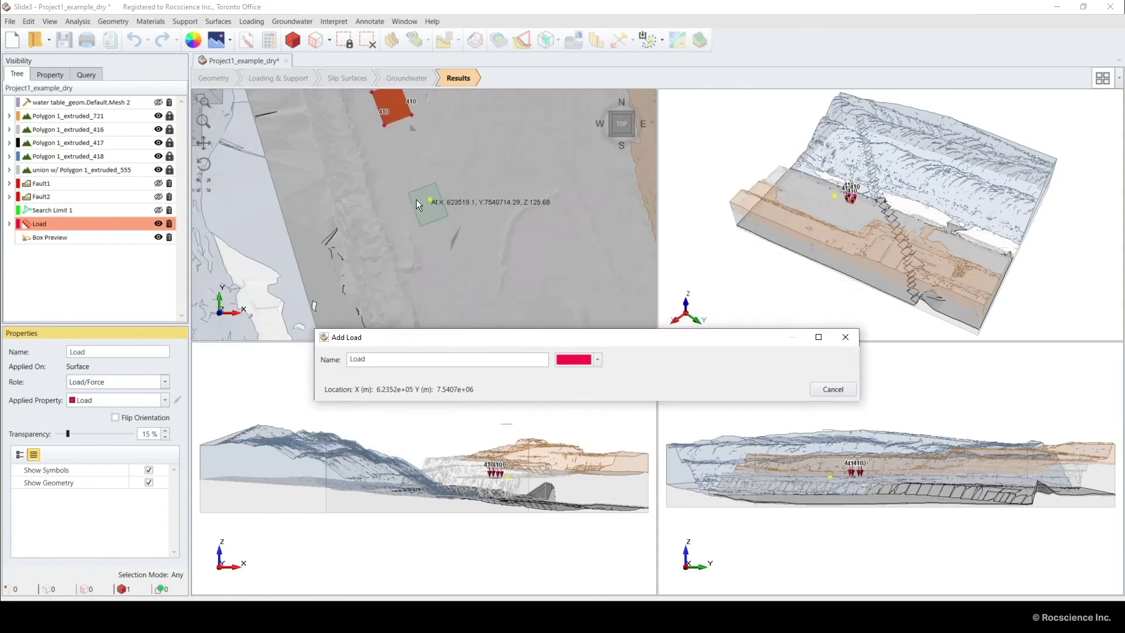
click(416, 196)
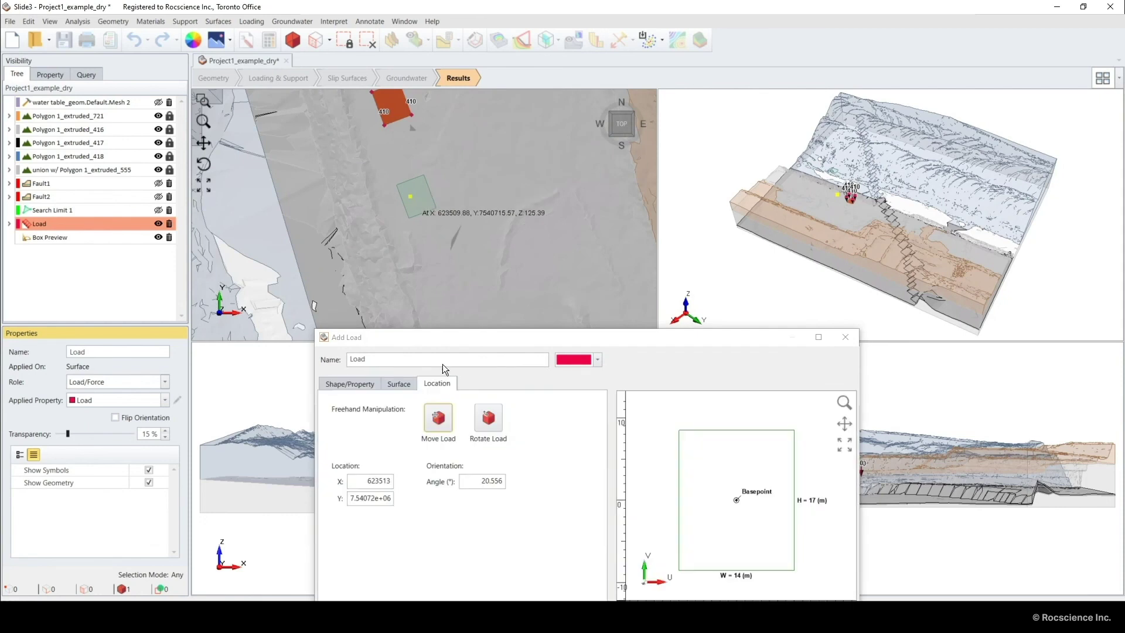
Rotate the load freehand to about 110.6° and accept the edited load
click(485, 417)
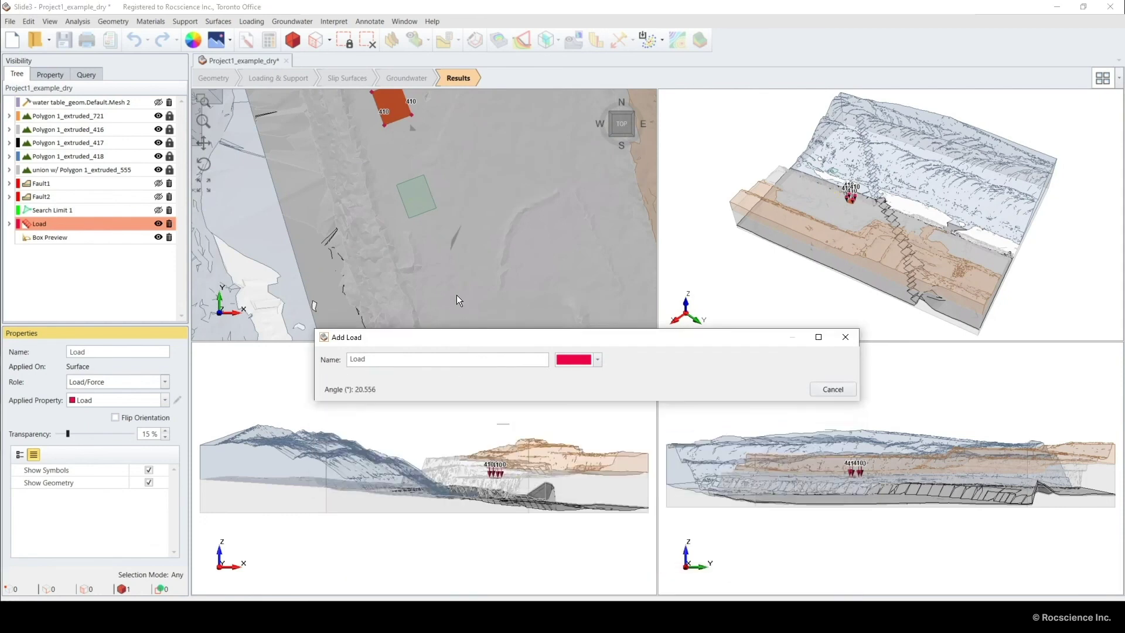
click(430, 232)
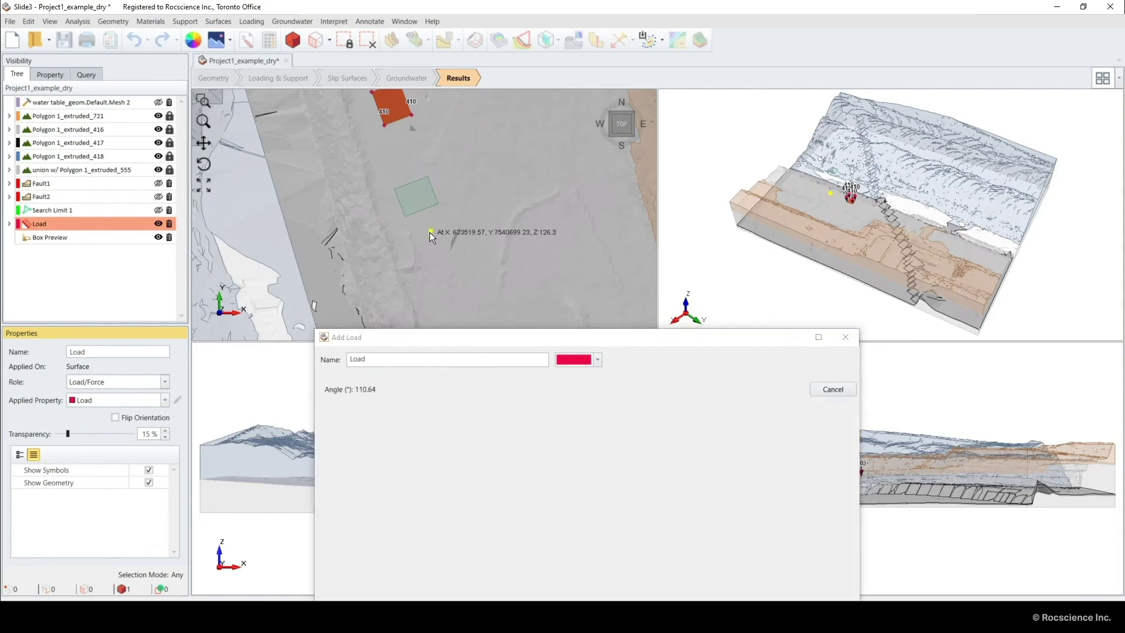
drag(494, 336, 483, 224)
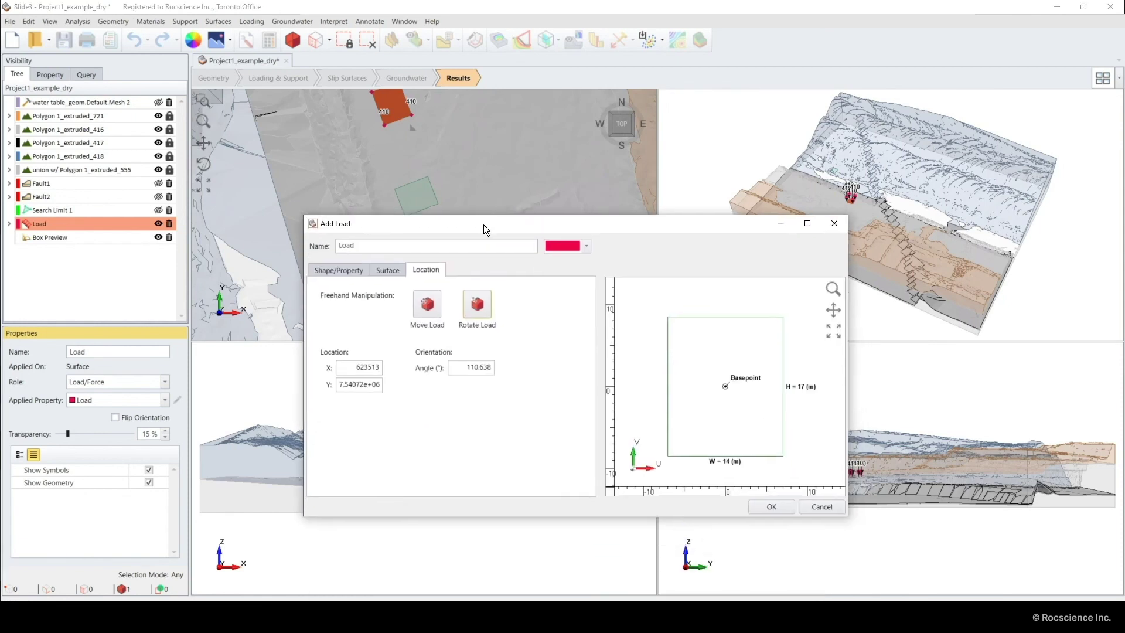
click(773, 508)
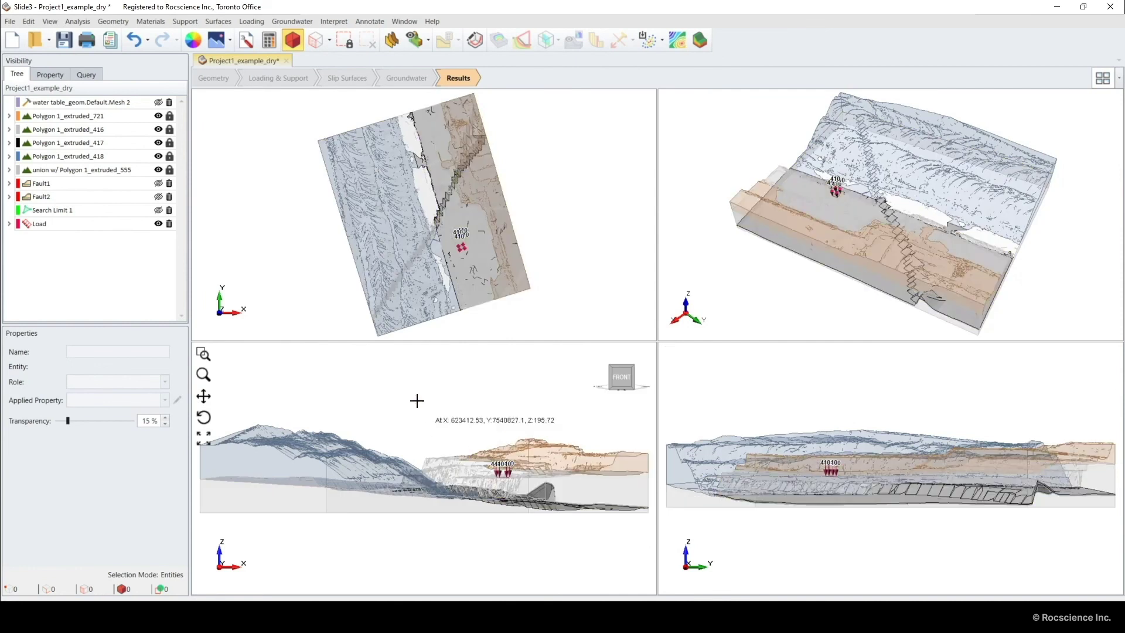
Edit Search Limit 1 and move its box from the blue slope to the east side of the pit
click(90, 212)
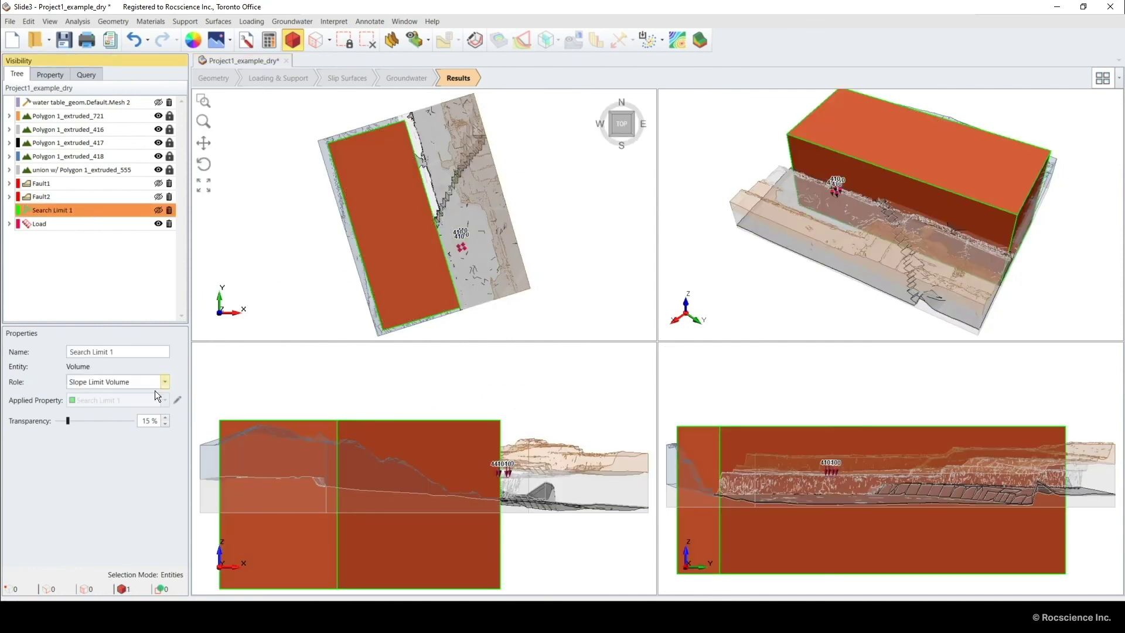
click(177, 399)
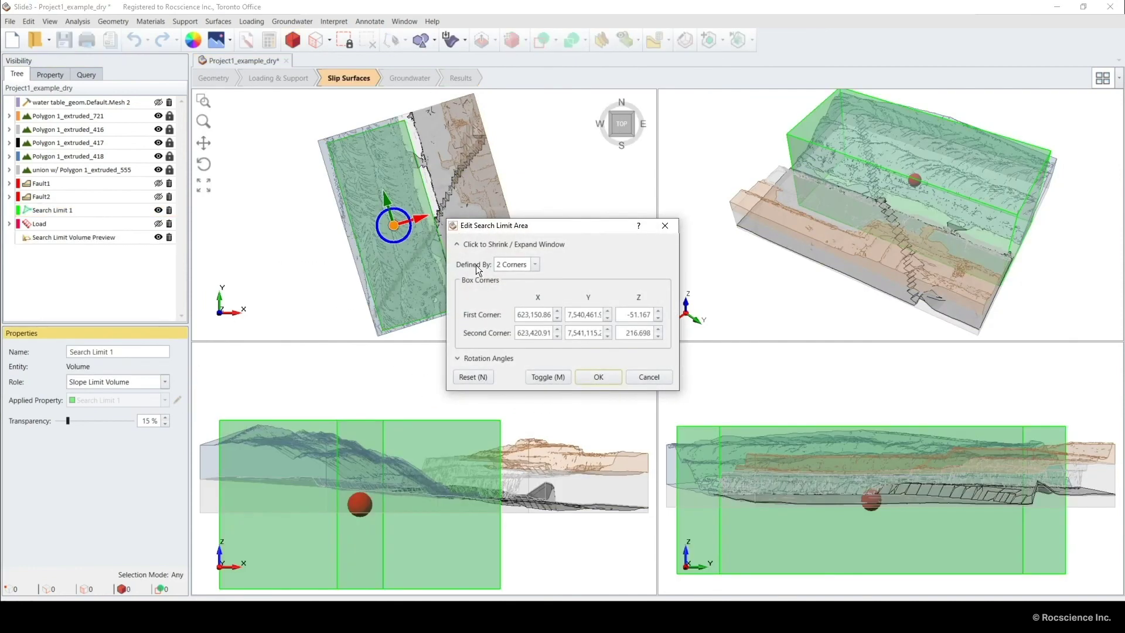
drag(522, 228, 651, 319)
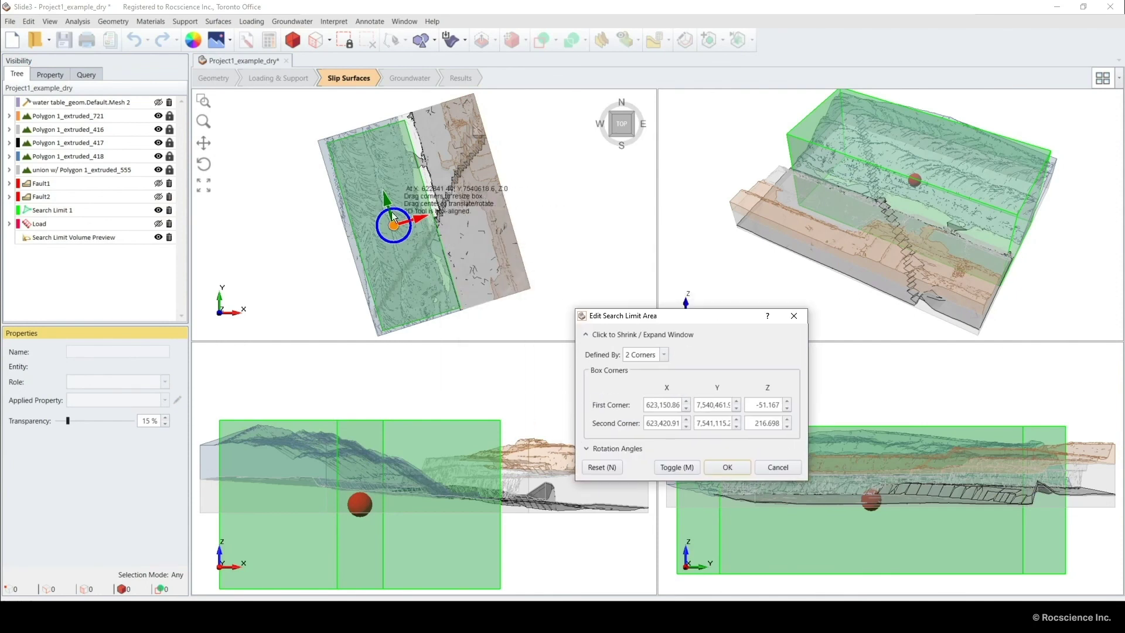
click(393, 228)
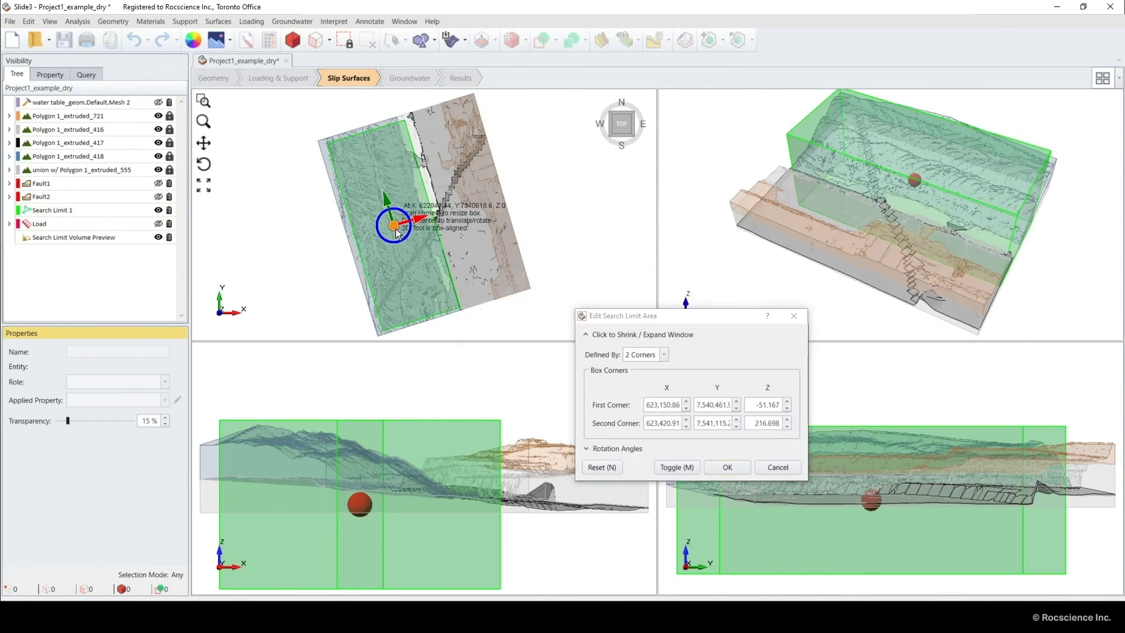
drag(395, 230, 469, 208)
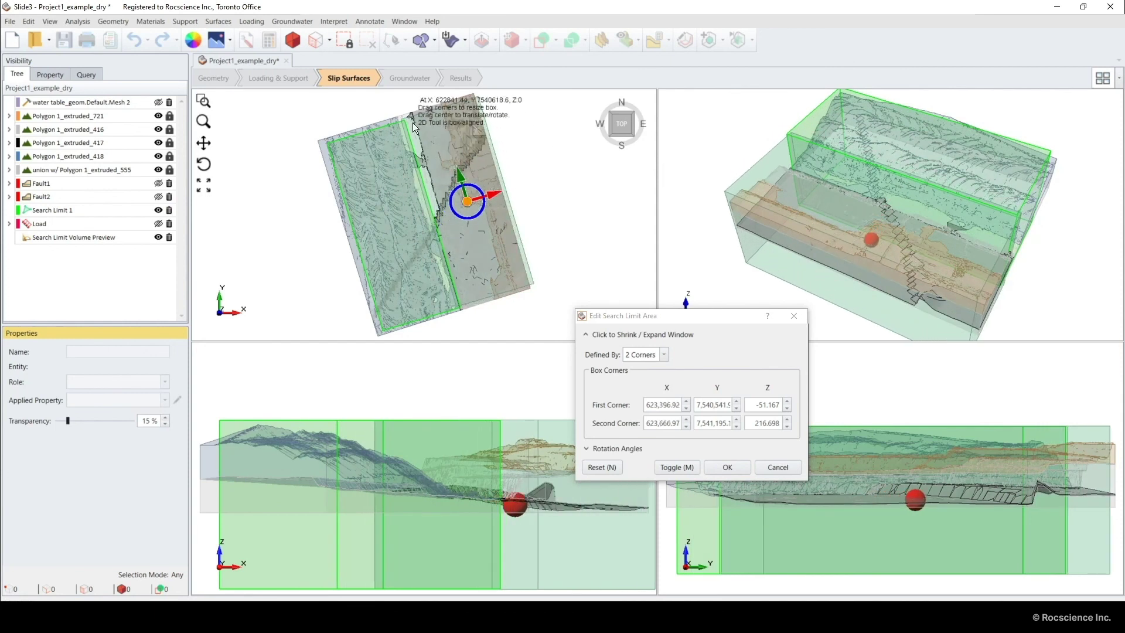
Shrink the search limit box around the loaded southeast slope, to about X 623,445–623,715 and Y 7,540,548–7,540,865, and accept it
drag(396, 109, 490, 240)
click(727, 468)
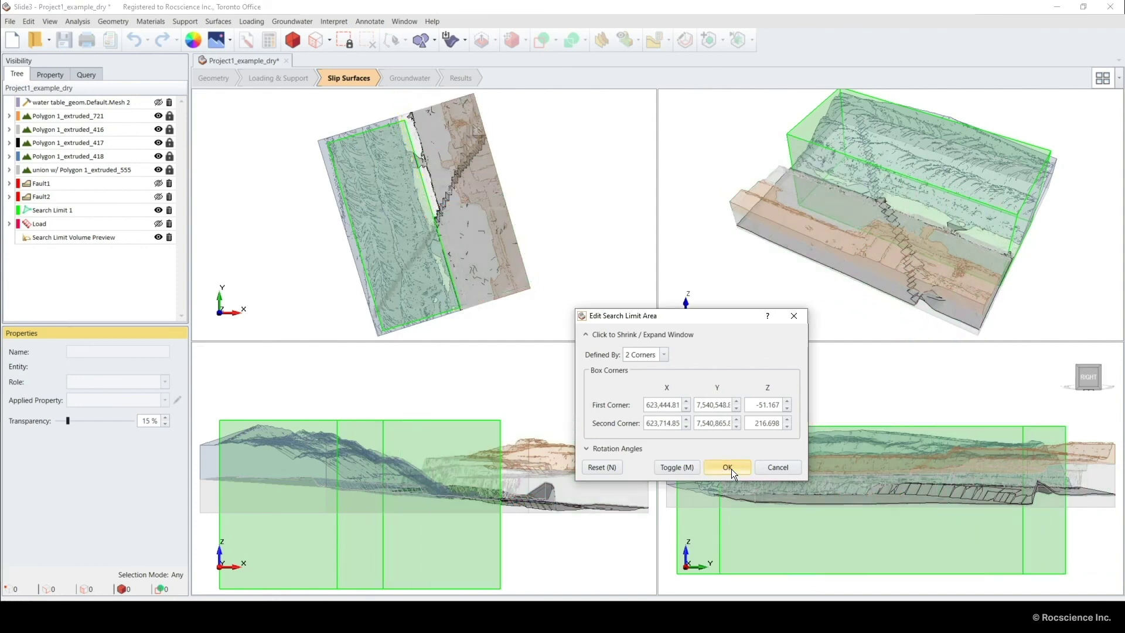
click(602, 329)
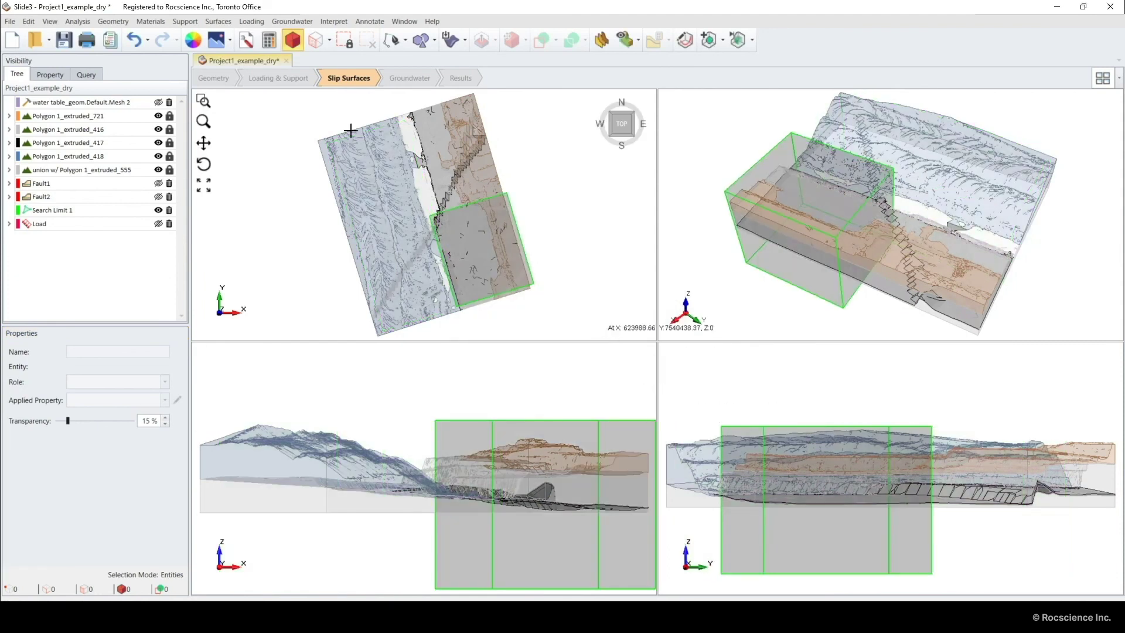
Compute the loaded dry model and show its multi-modal results on the southeast slope
click(275, 43)
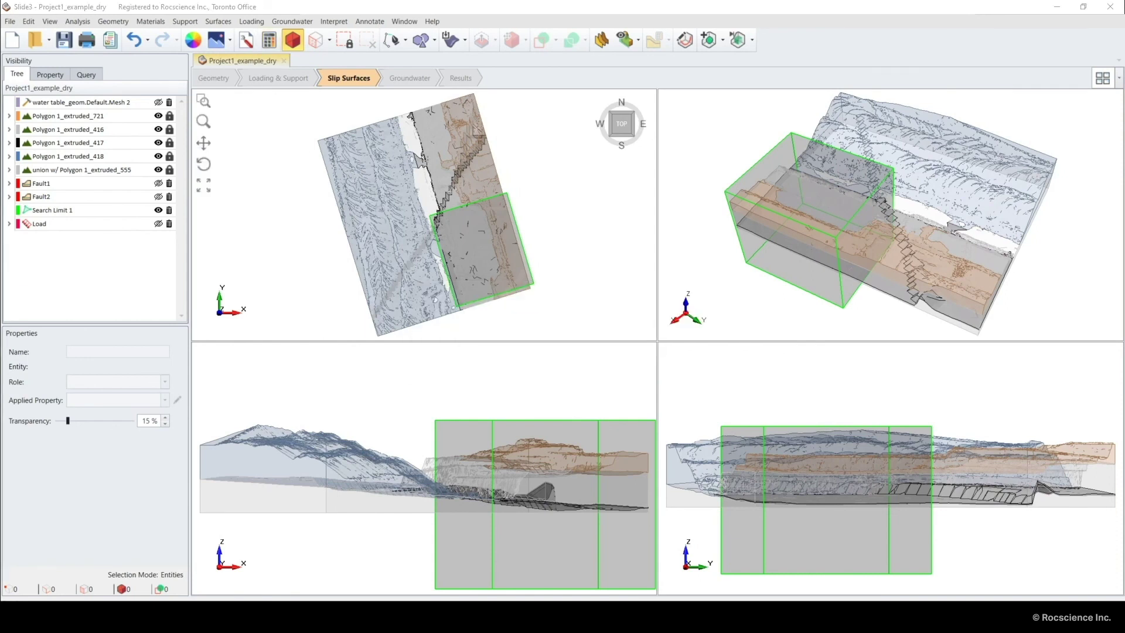
drag(859, 113, 708, 112)
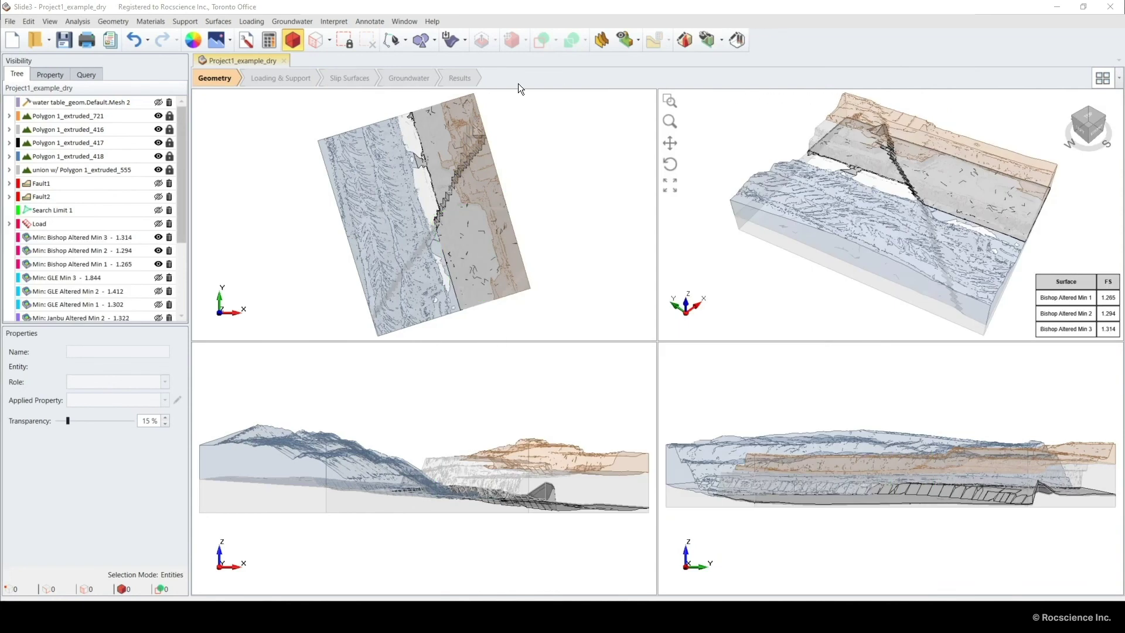
click(462, 77)
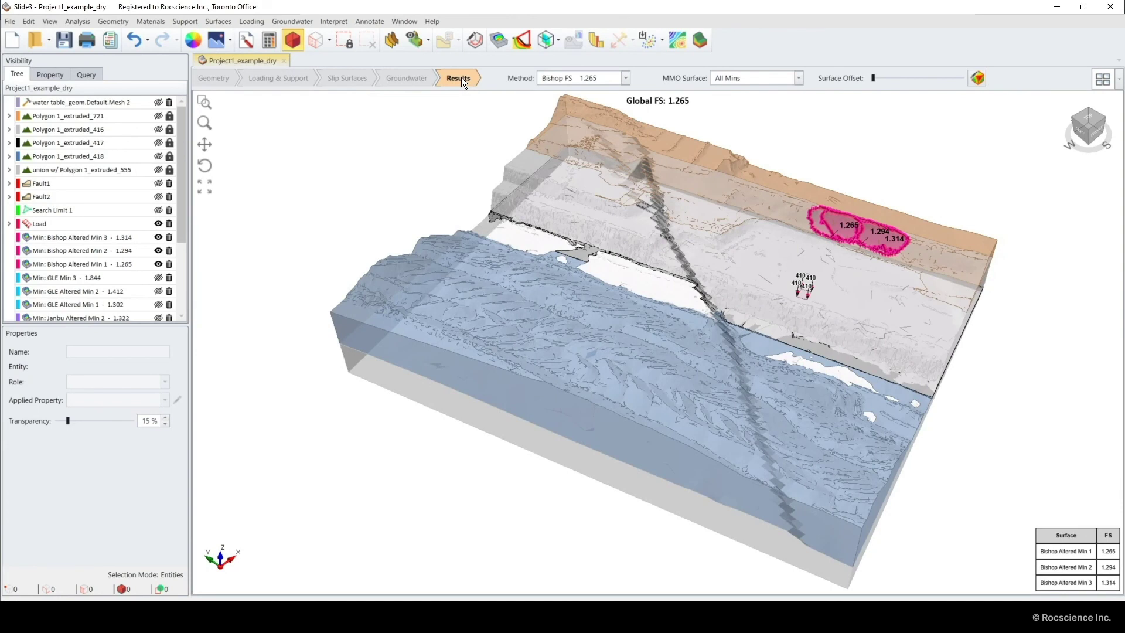
Compare the loaded model's multi-modal failure surfaces for the GLE, Janbu and Spencer methods
click(580, 79)
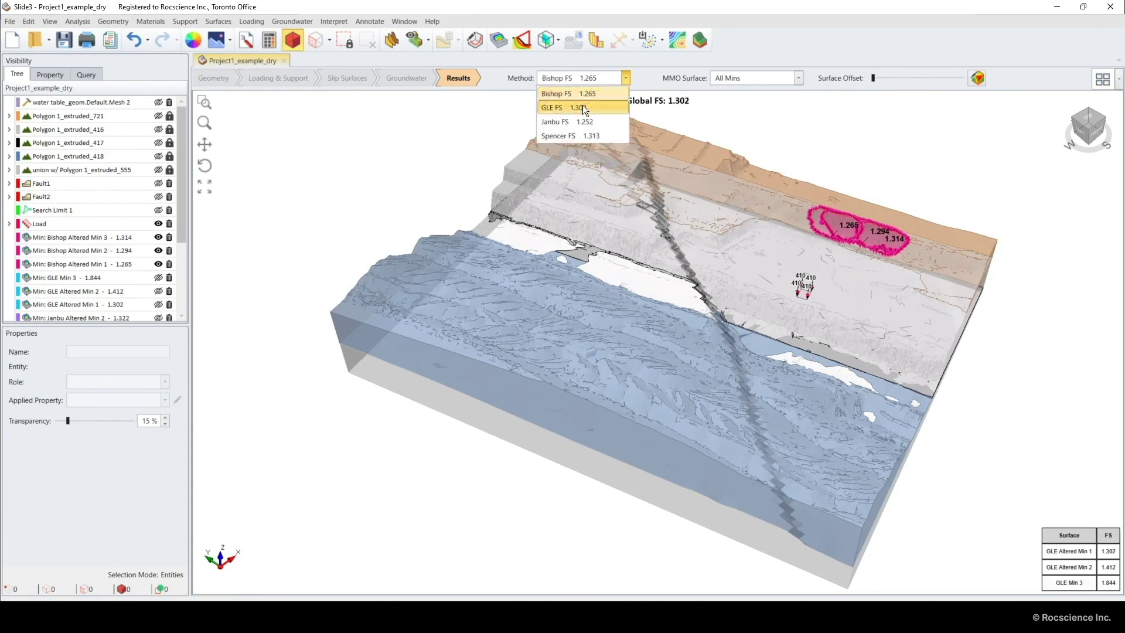
click(583, 107)
click(585, 79)
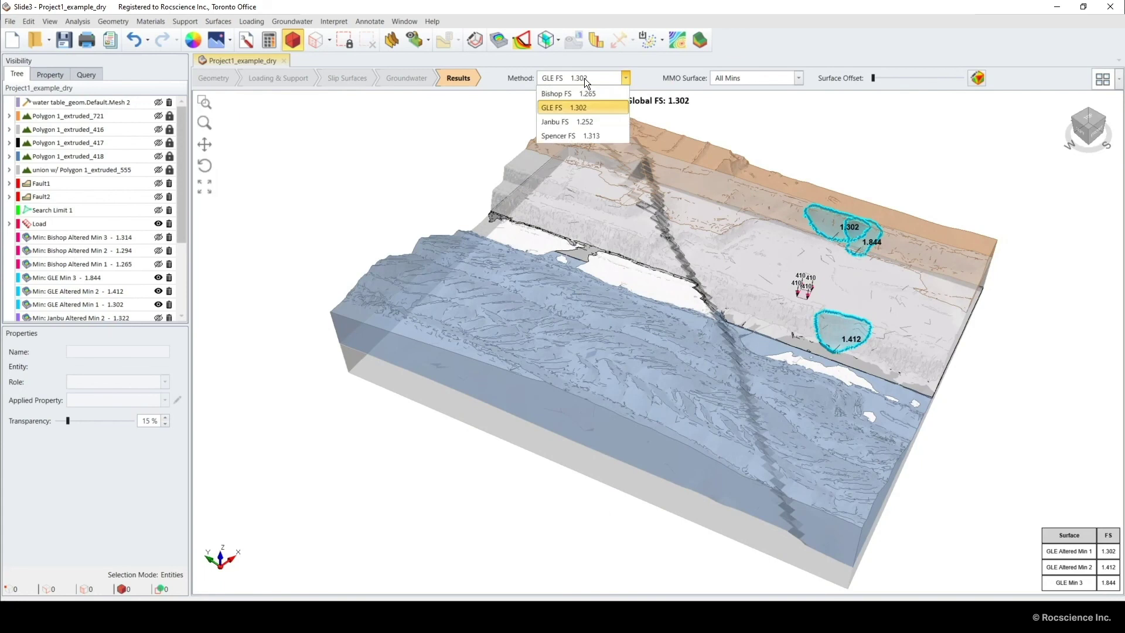
click(584, 120)
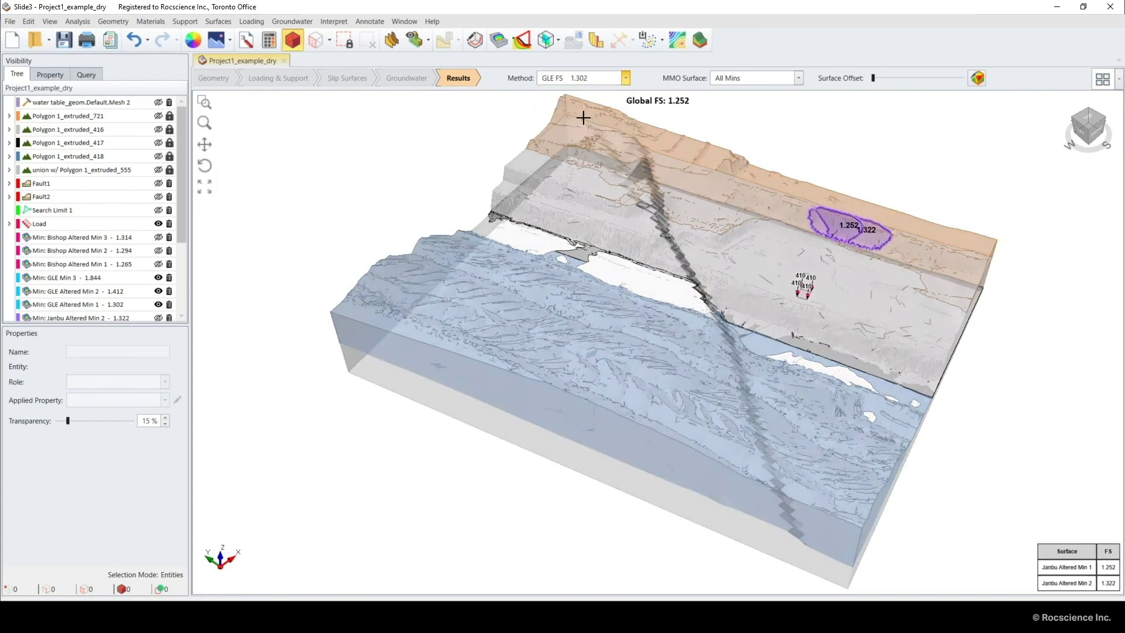
click(591, 80)
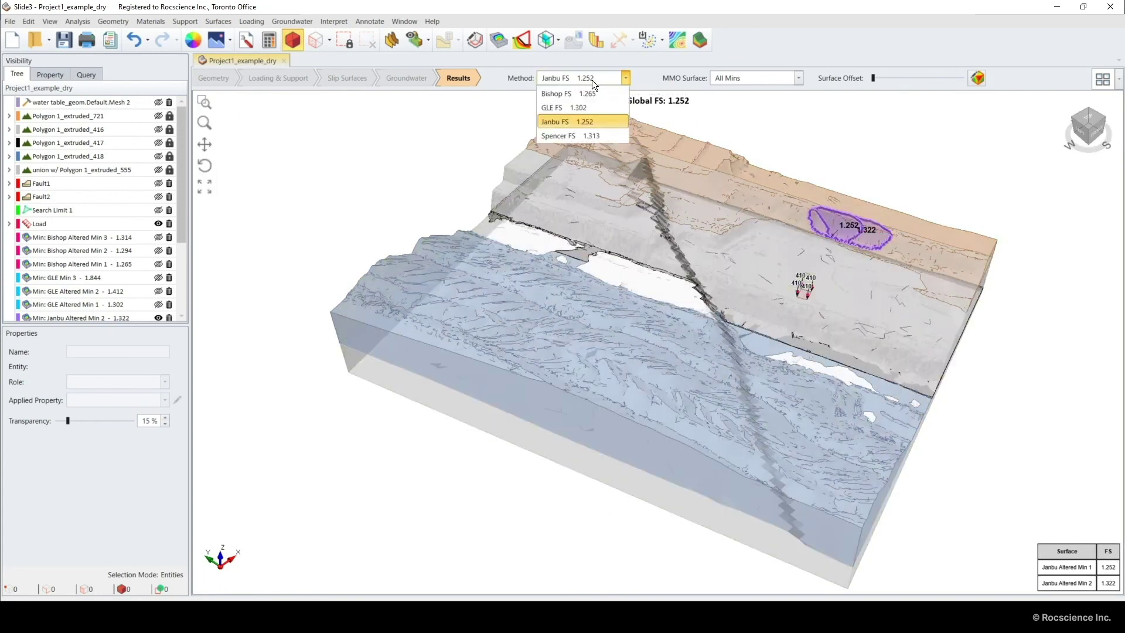
click(595, 136)
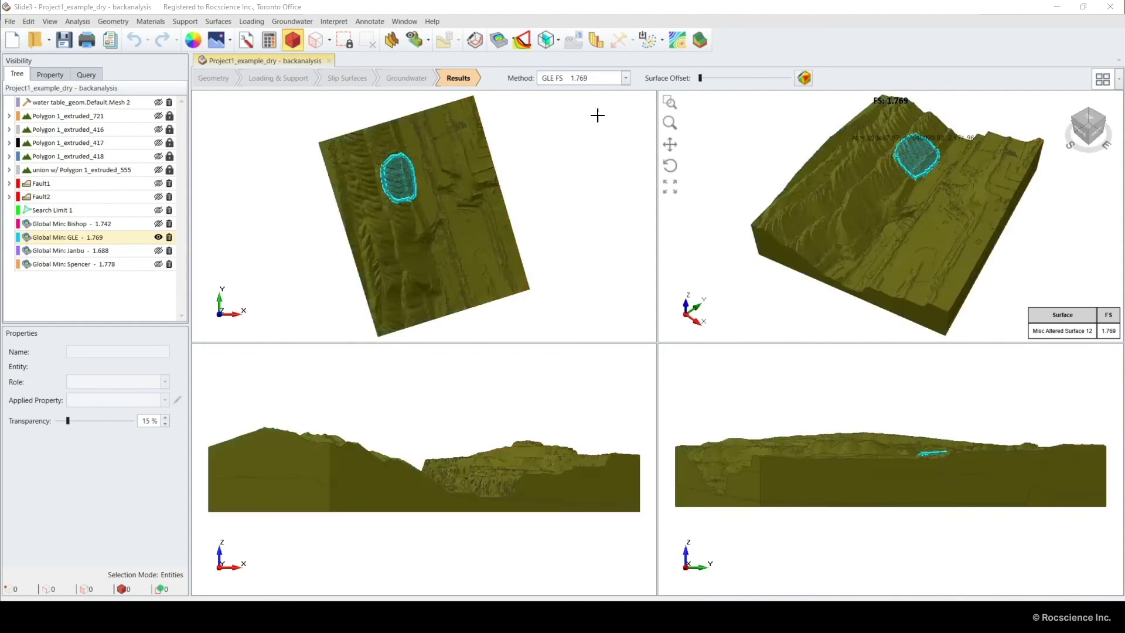
Enable probabilistic analysis for the back-analysis project with Latin-Hypercube sampling, 1000 samples and the Global Minimum analysis type
click(597, 78)
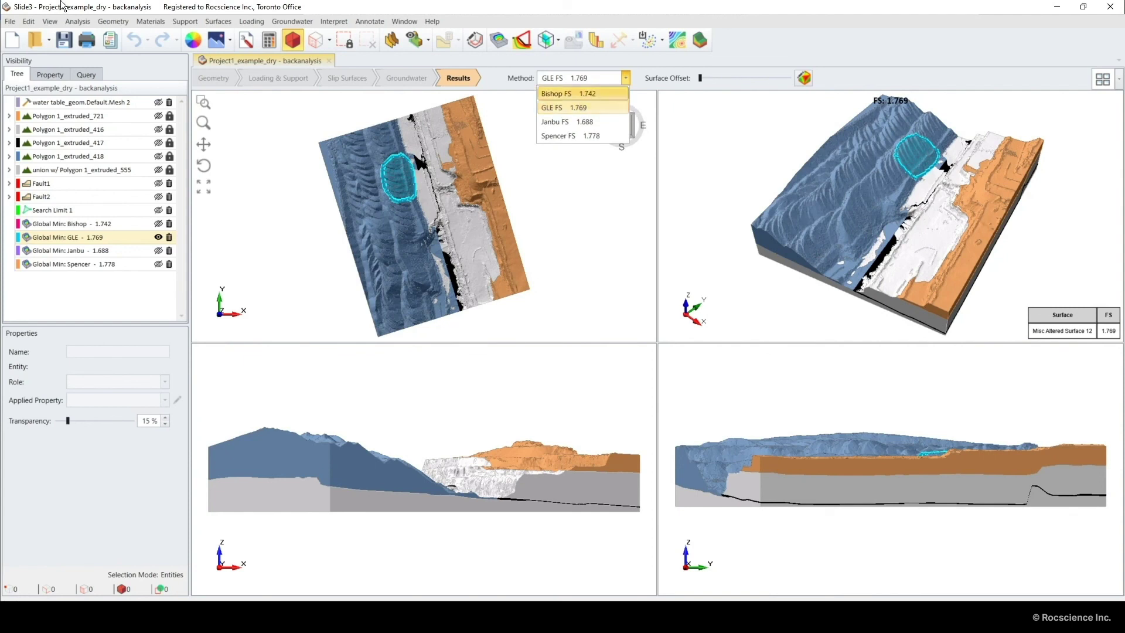
click(85, 18)
click(85, 21)
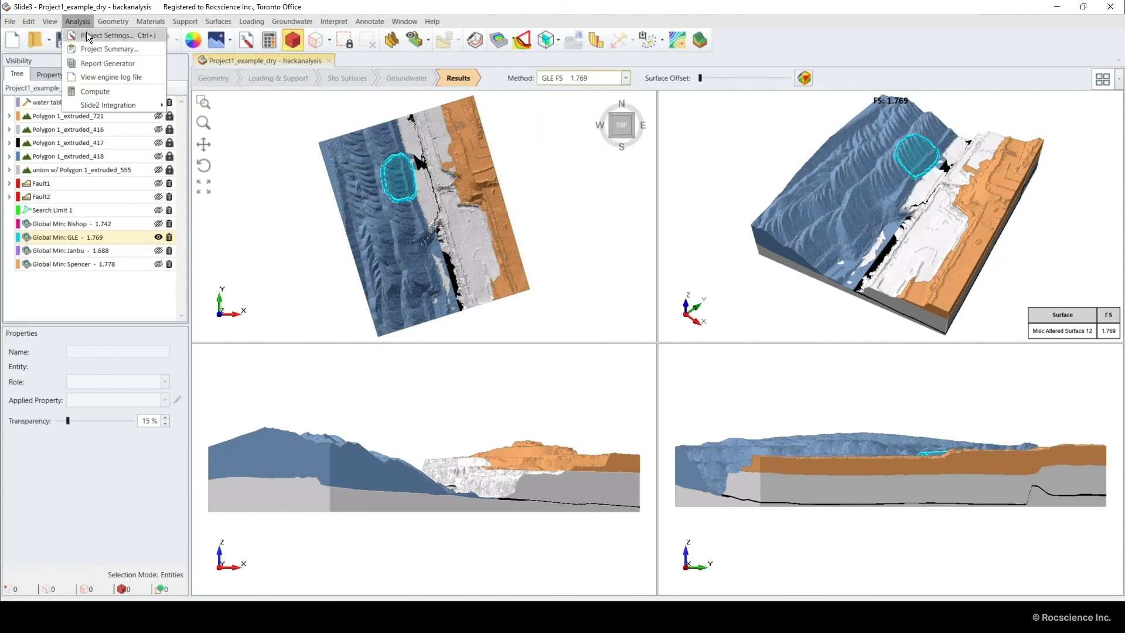
click(88, 35)
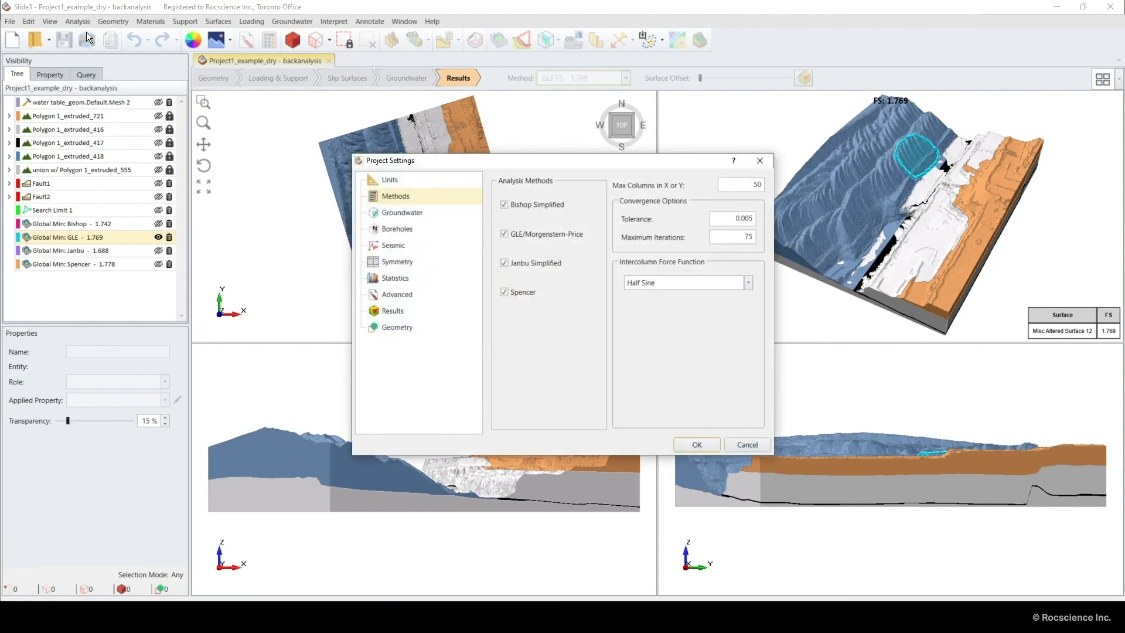
click(396, 282)
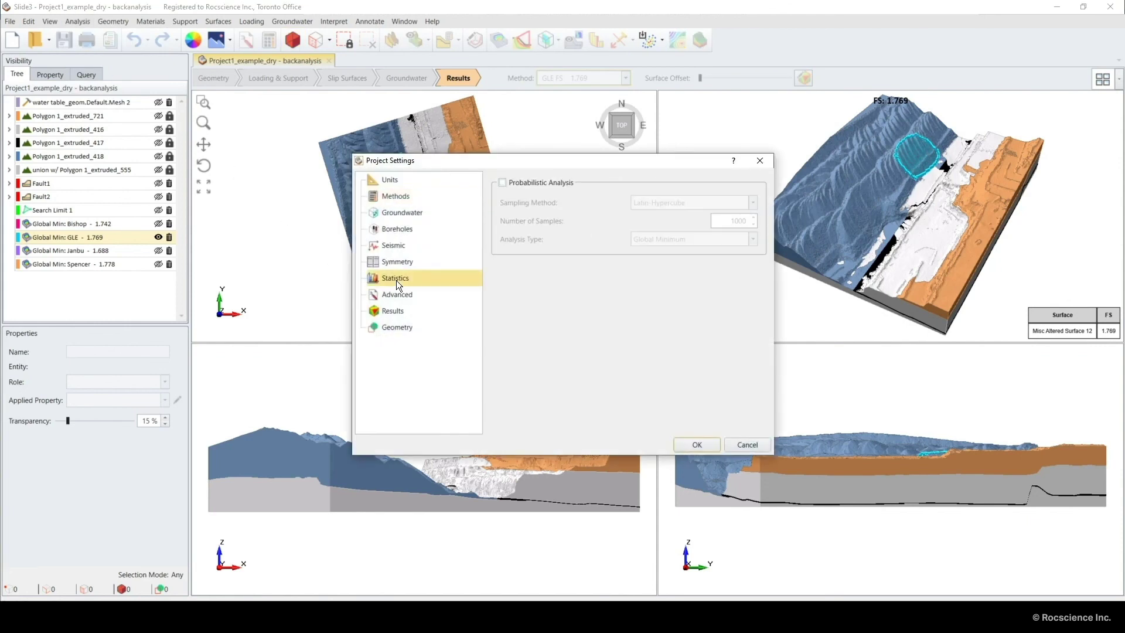
click(509, 181)
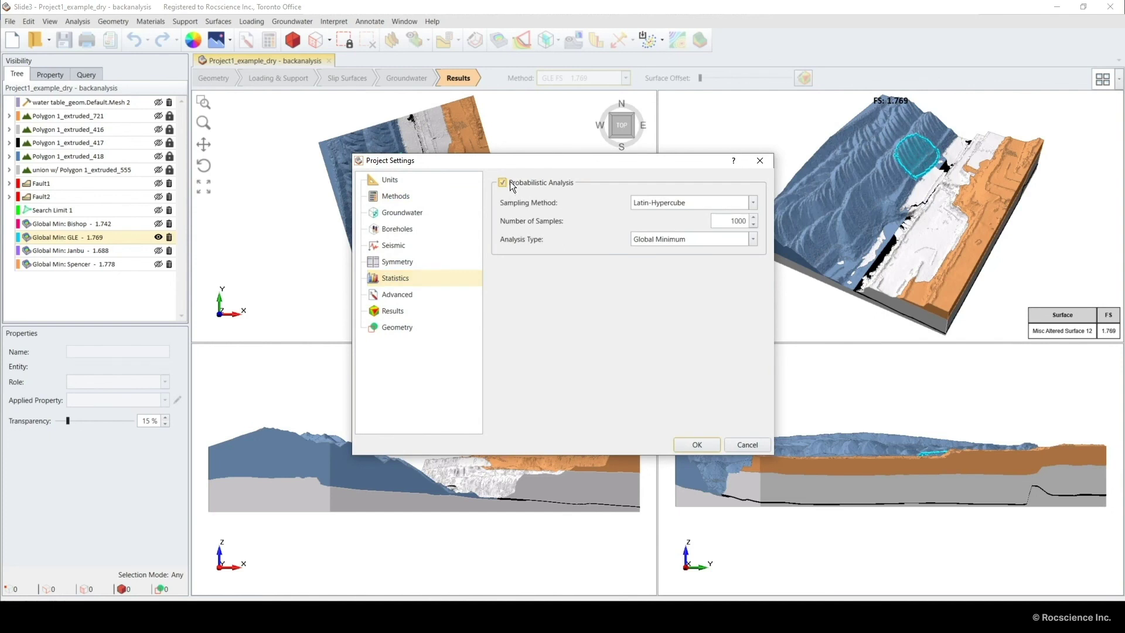
click(694, 445)
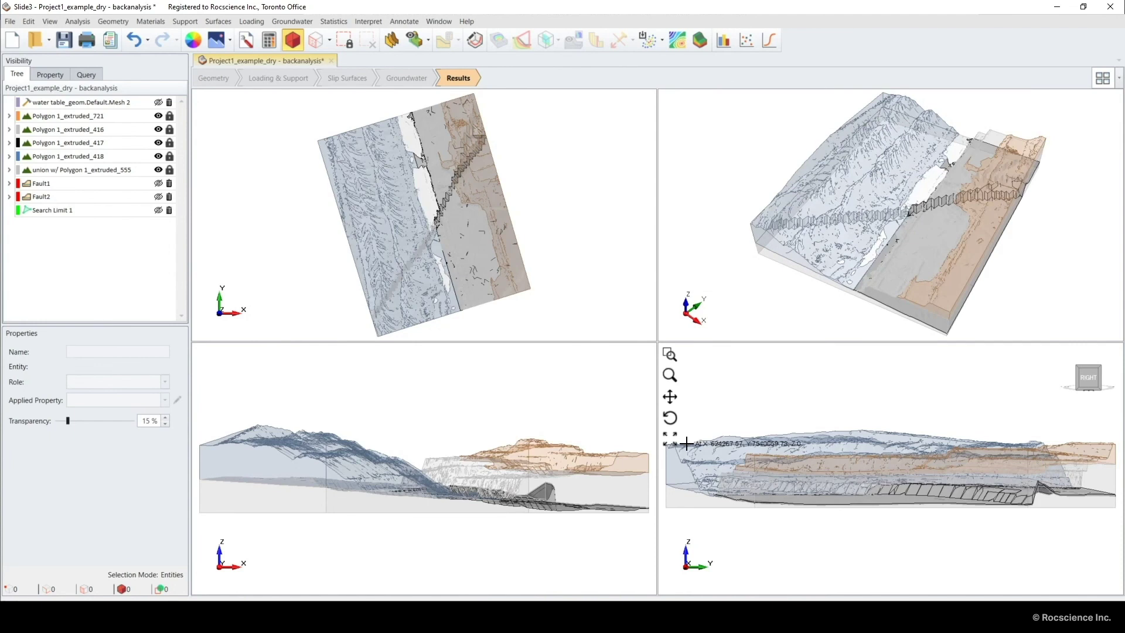
Add cohesion and phi of the spoil material as random variables with a uniform distribution
click(338, 16)
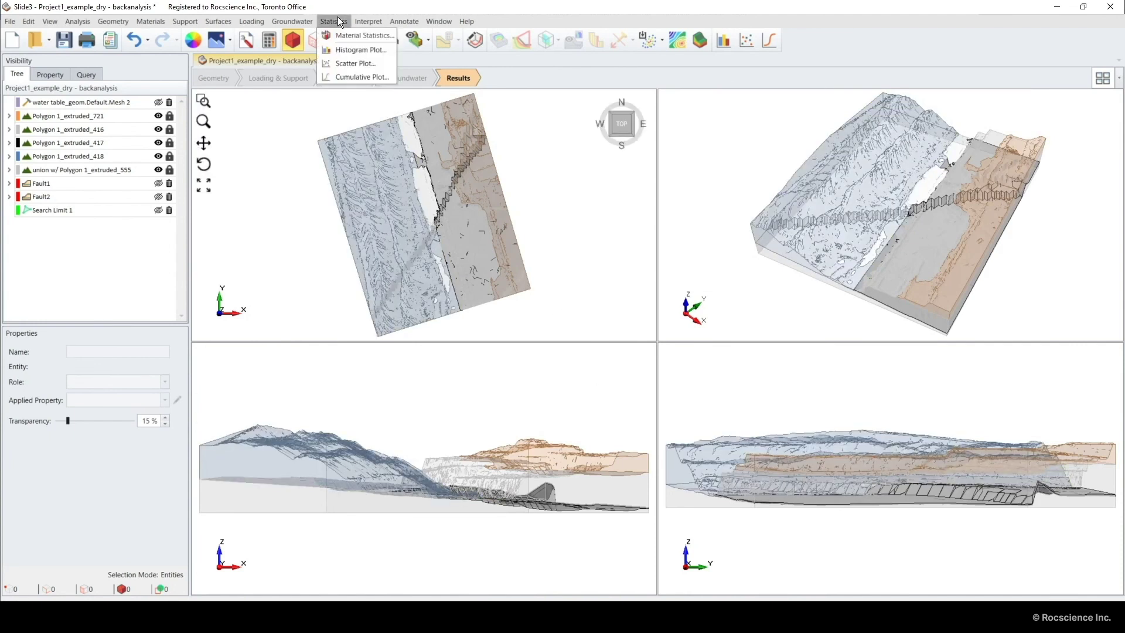
click(340, 33)
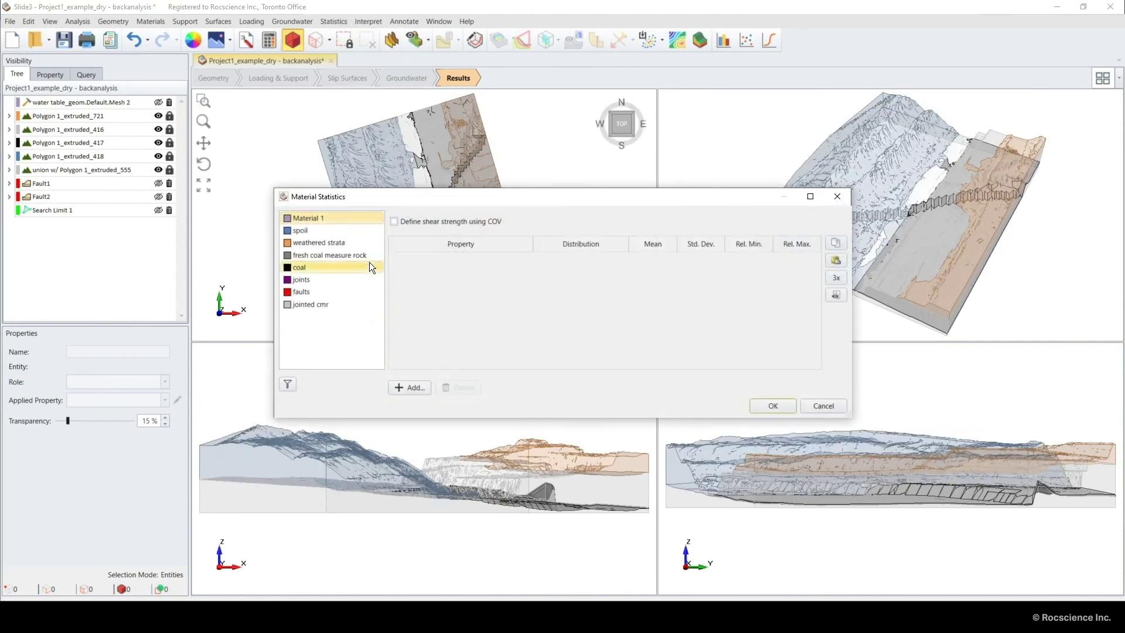
click(329, 230)
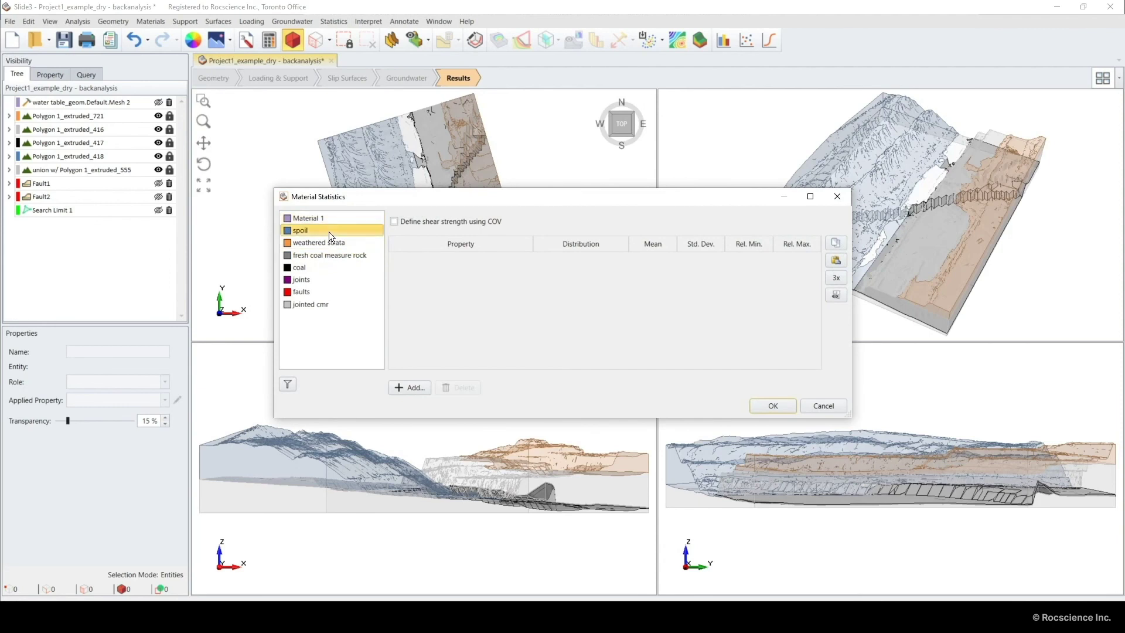
click(397, 387)
click(430, 247)
click(430, 262)
click(490, 393)
click(495, 417)
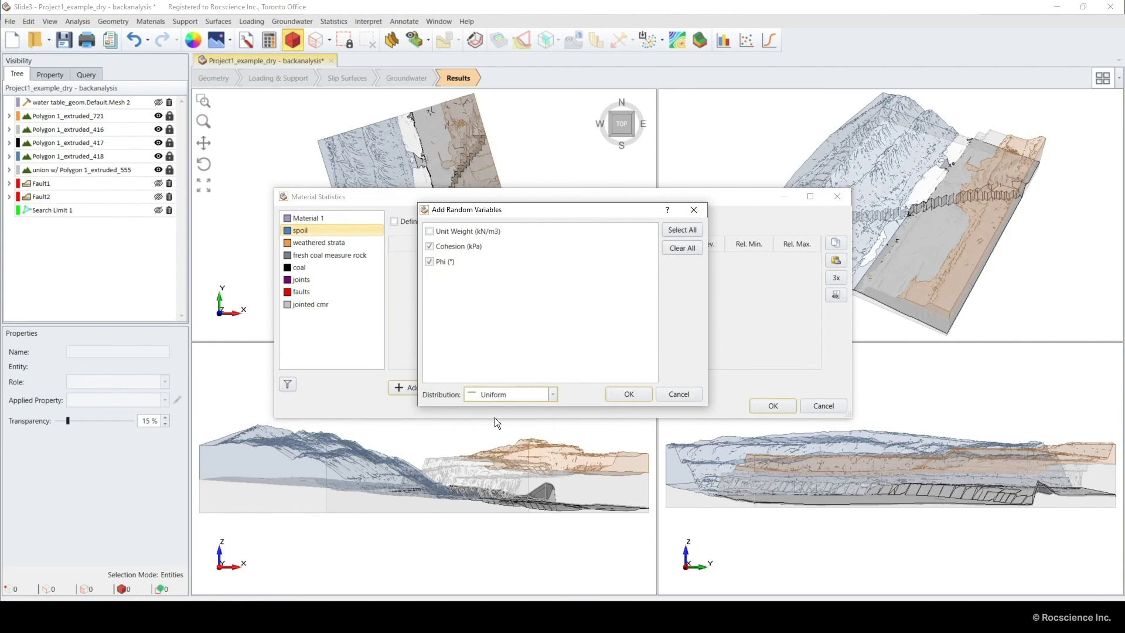
click(626, 396)
Set the spoil's relative minimum and maximum to 30 and 5 for cohesion and 20 and 1 for phi, and accept the statistics
click(755, 259)
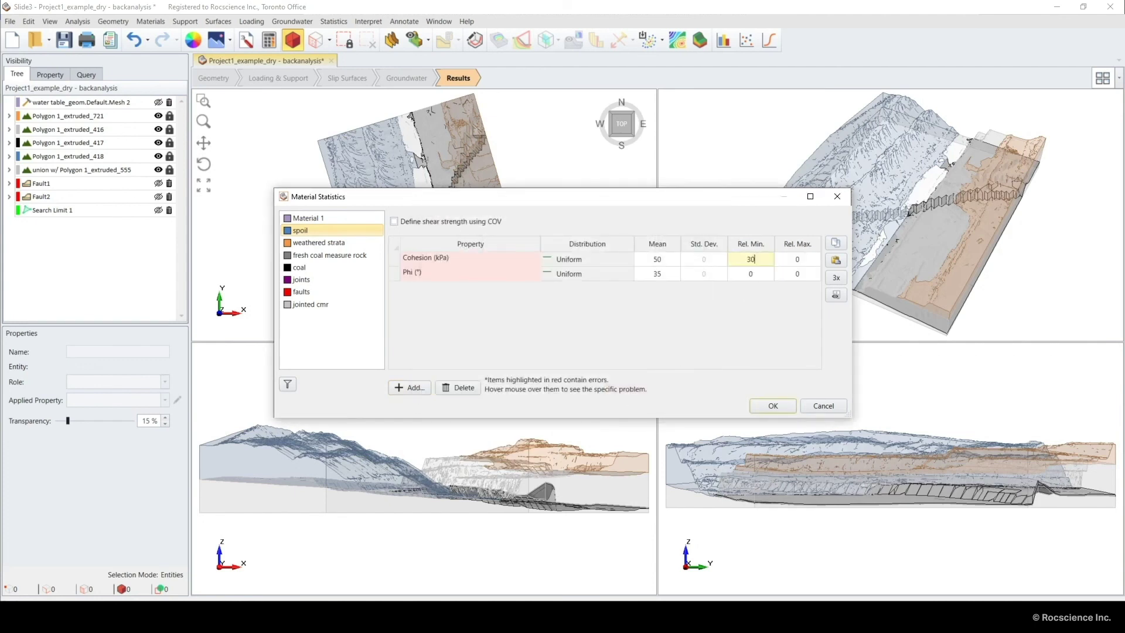
click(803, 258)
text(5)
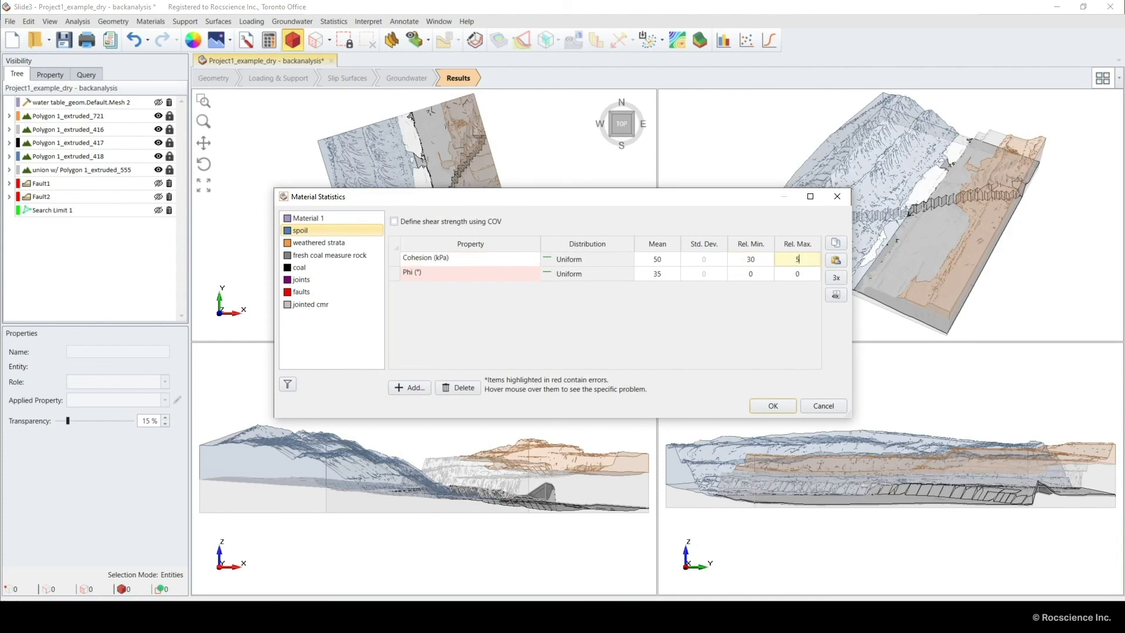
click(761, 274)
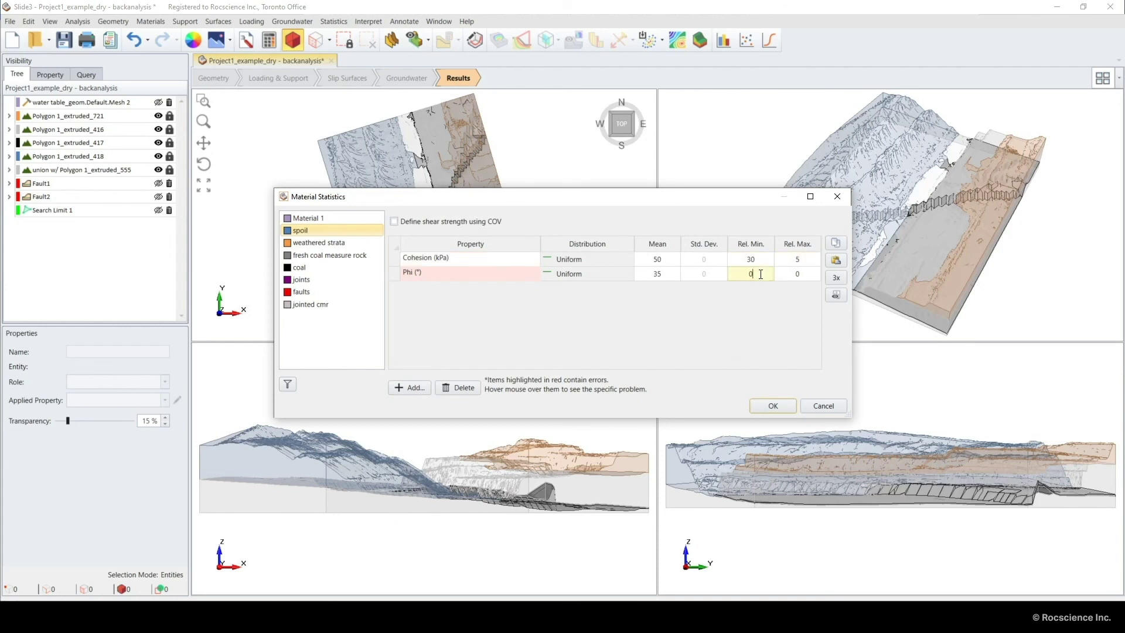
text(20)
click(804, 276)
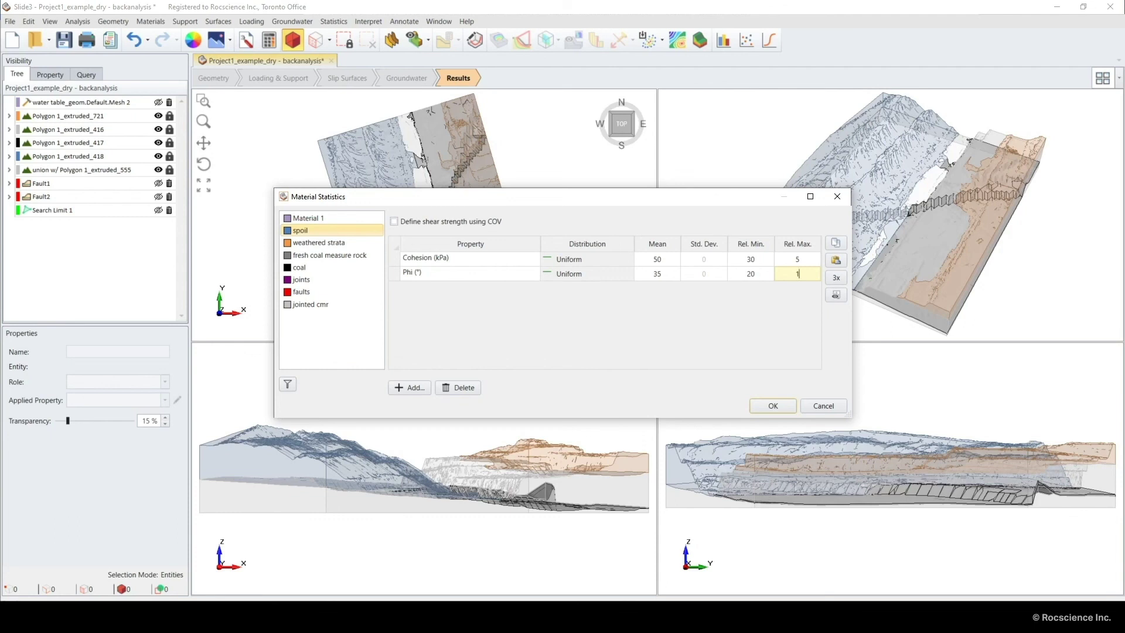
click(794, 403)
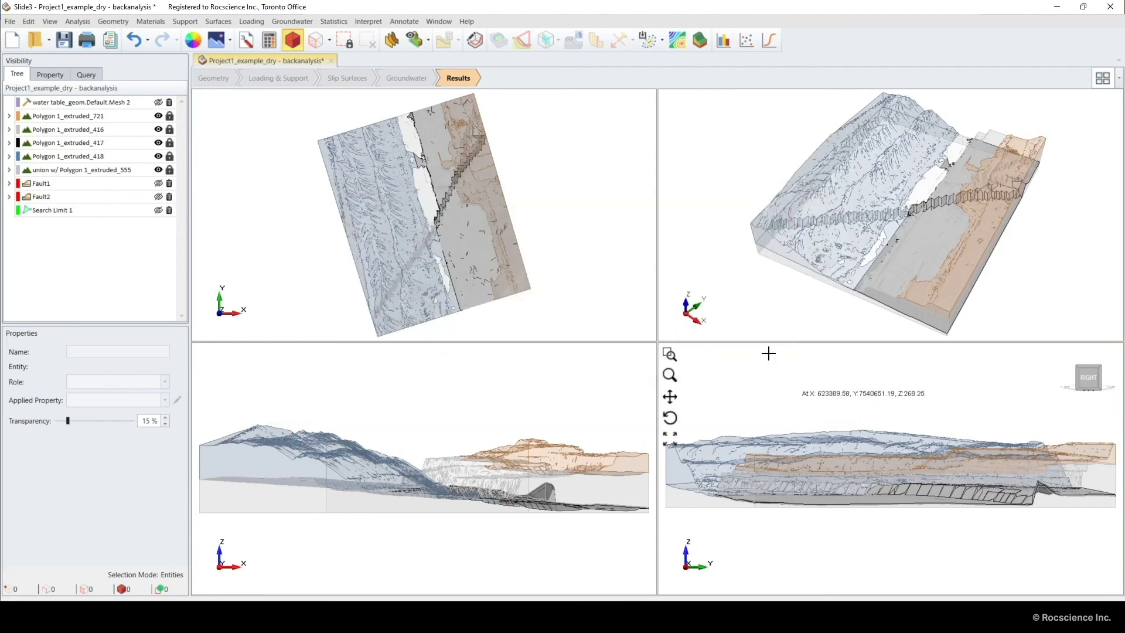
Compute the probabilistic back-analysis model and show its results
click(269, 41)
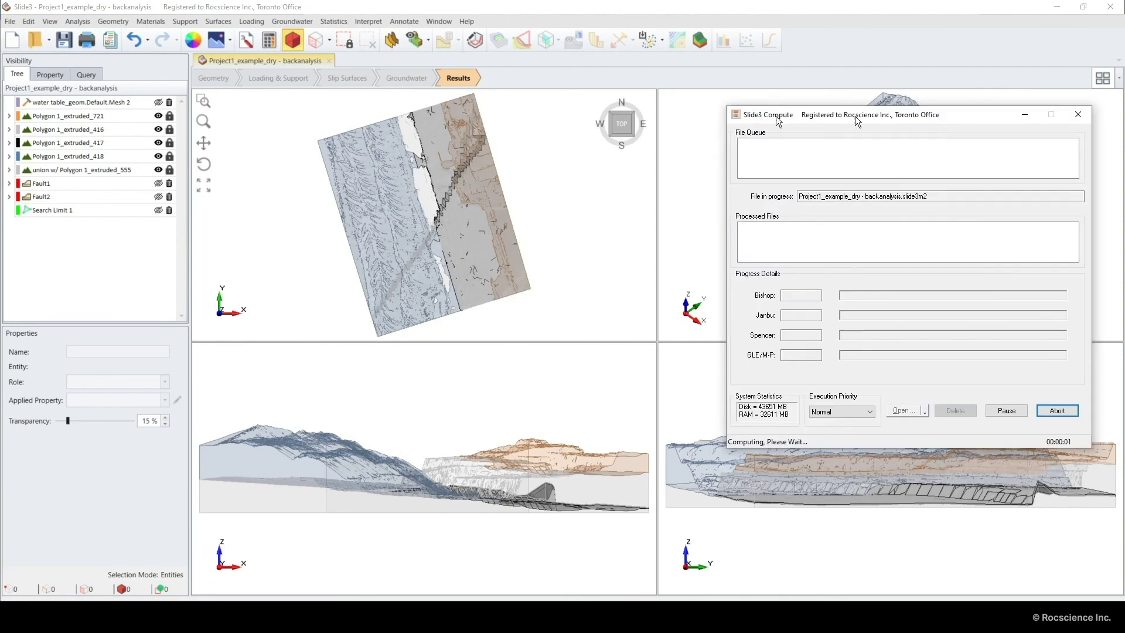
drag(856, 116, 539, 118)
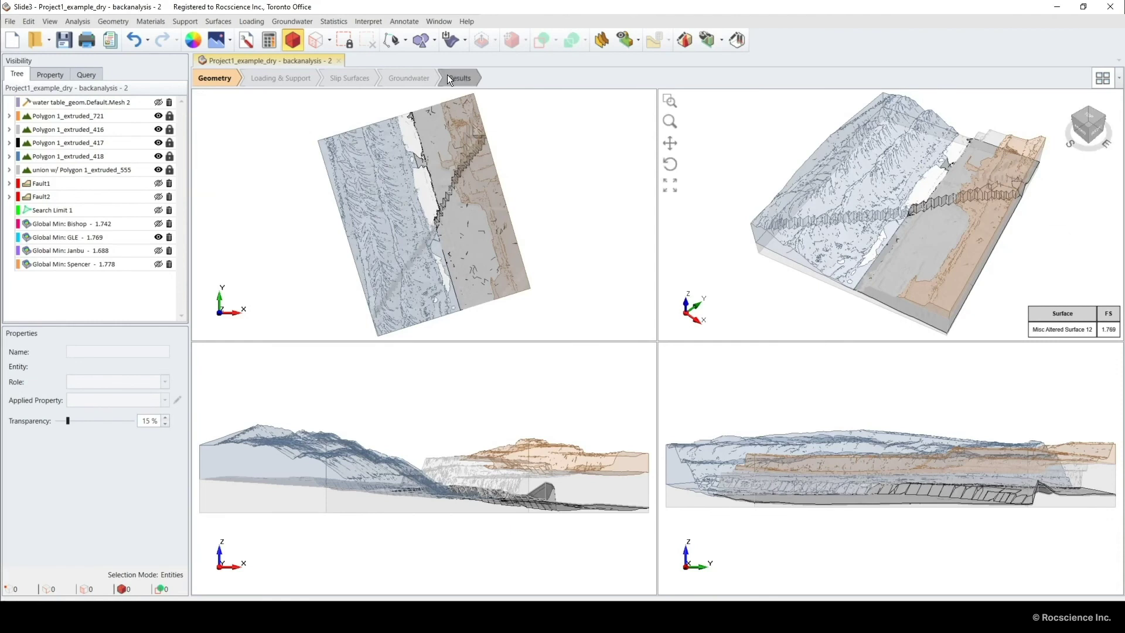
click(447, 75)
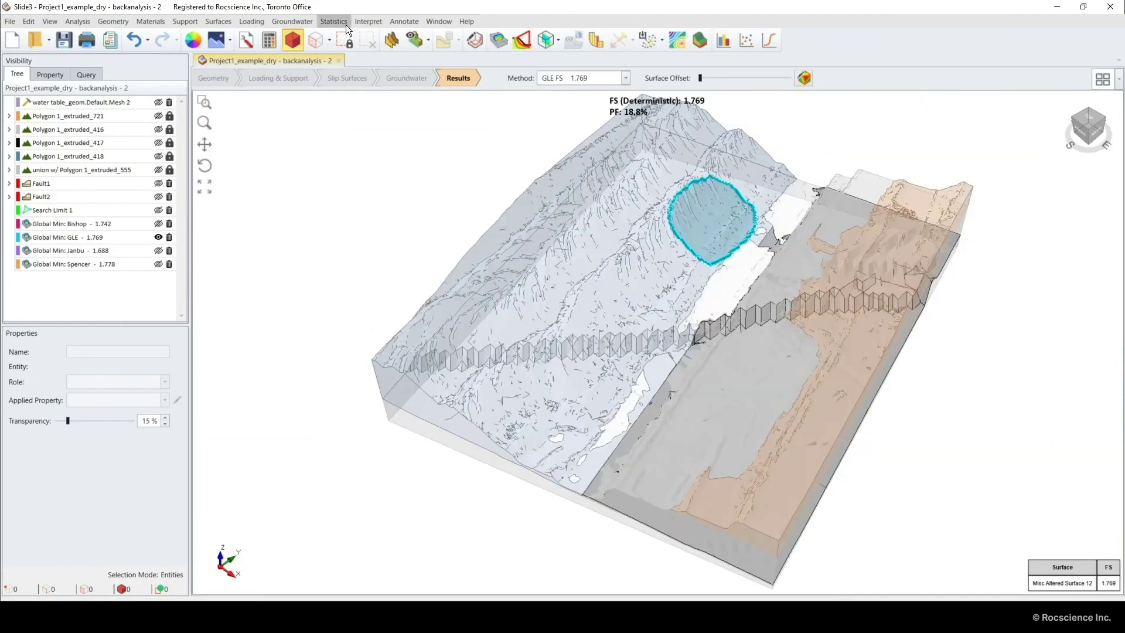
Create a scatter plot of spoil cohesion against spoil phi, highlighting GLE factors of safety below 1 and including the regression line
click(344, 24)
click(350, 64)
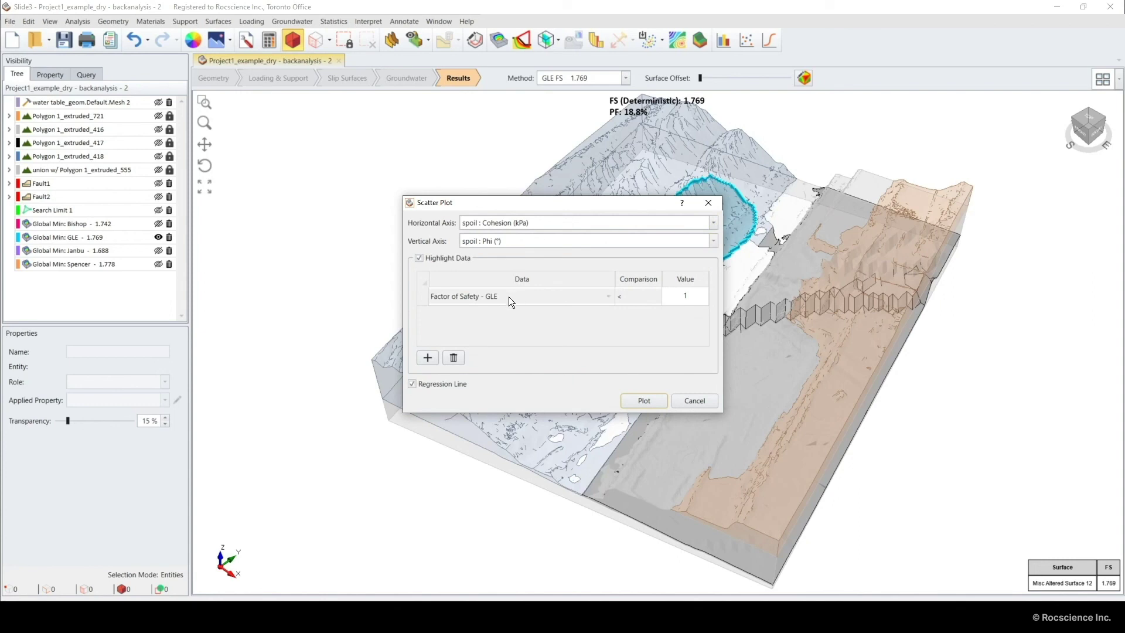
click(638, 402)
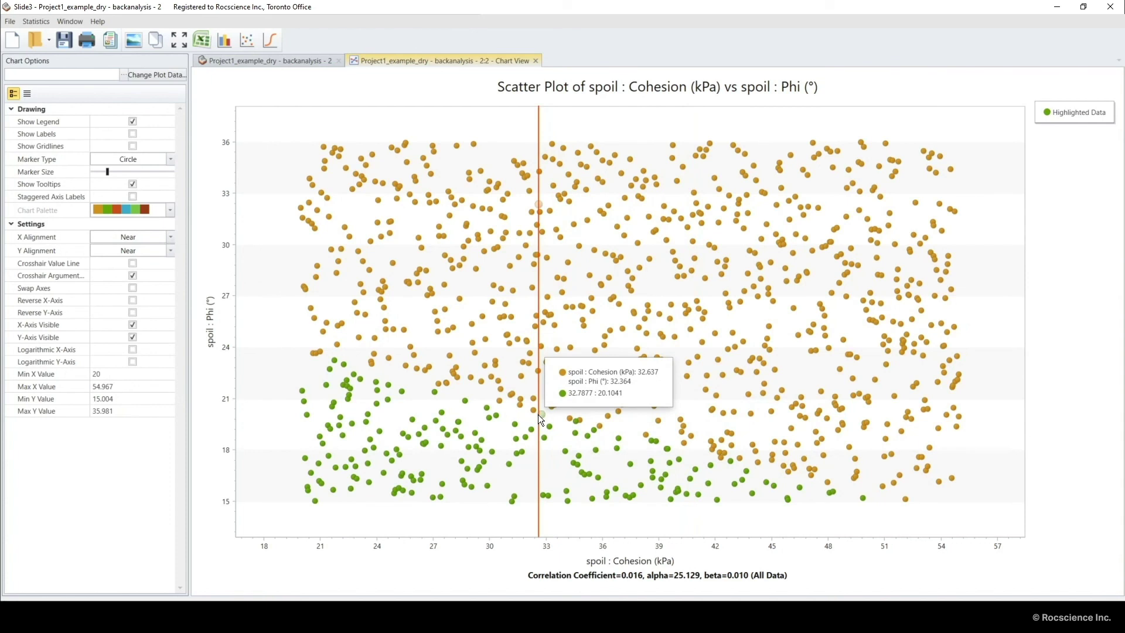
Return to the model and set the spoil material's cohesion to 33 kPa and phi to 20°
click(246, 64)
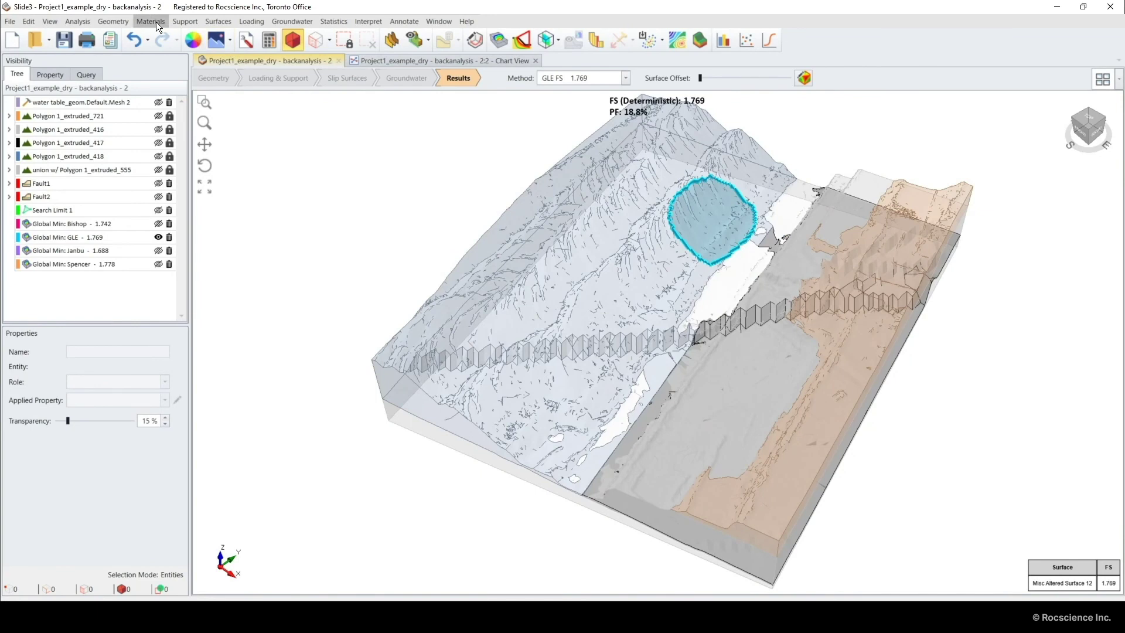
click(156, 22)
click(157, 33)
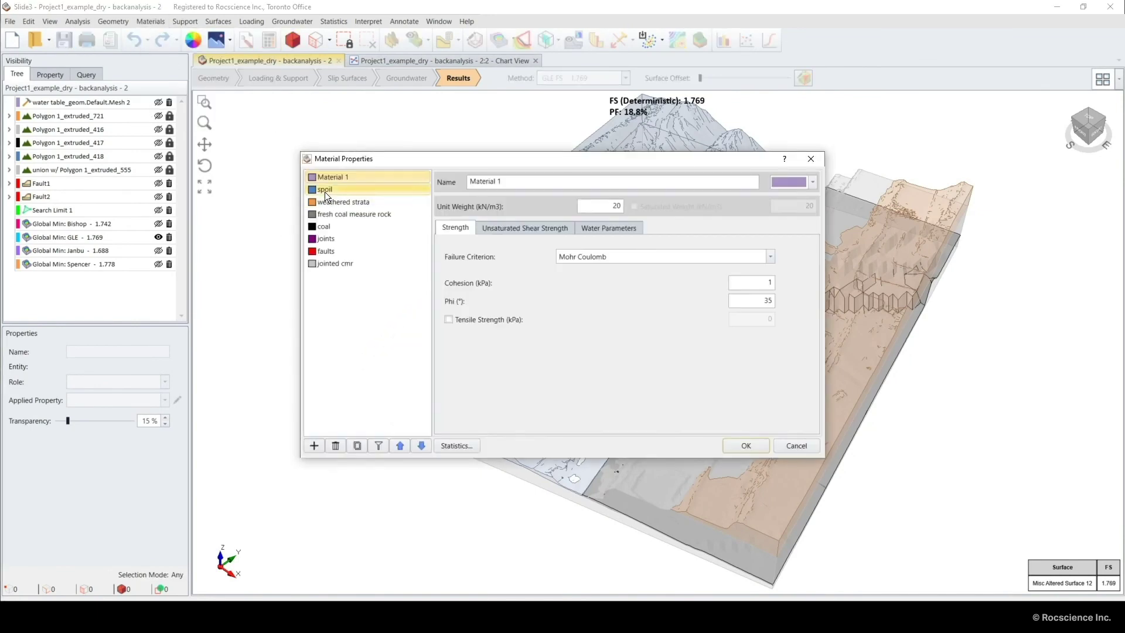
click(325, 190)
double_click(744, 286)
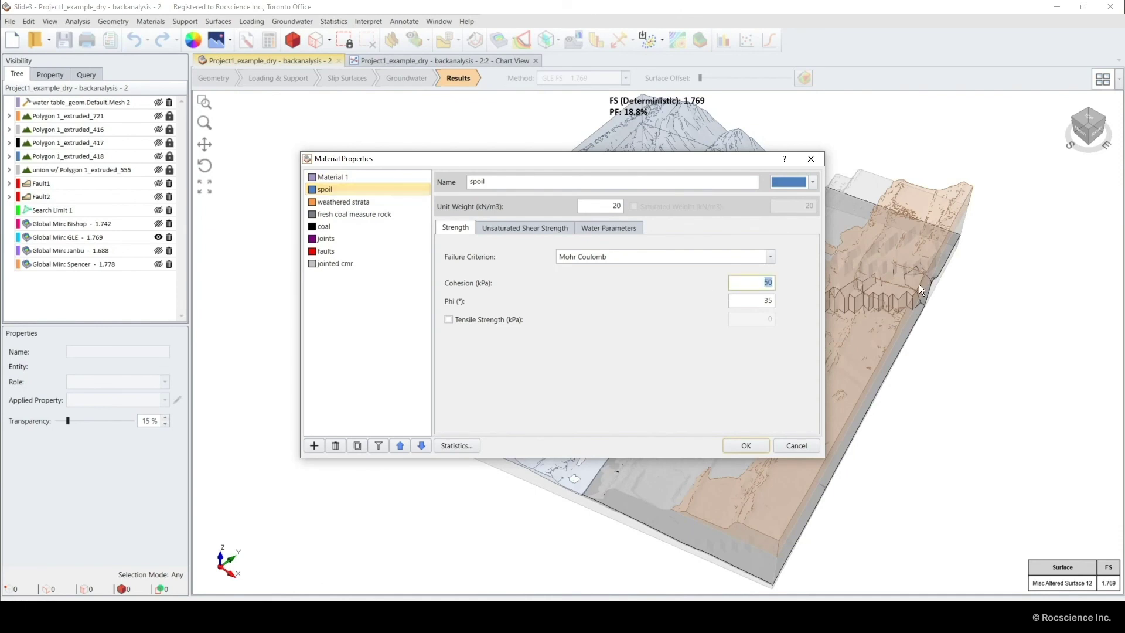
text(33)
key(Tab)
text(20)
click(753, 442)
Turn off probabilistic analysis in the project settings and recompute the back-analysis model to show its results
click(89, 21)
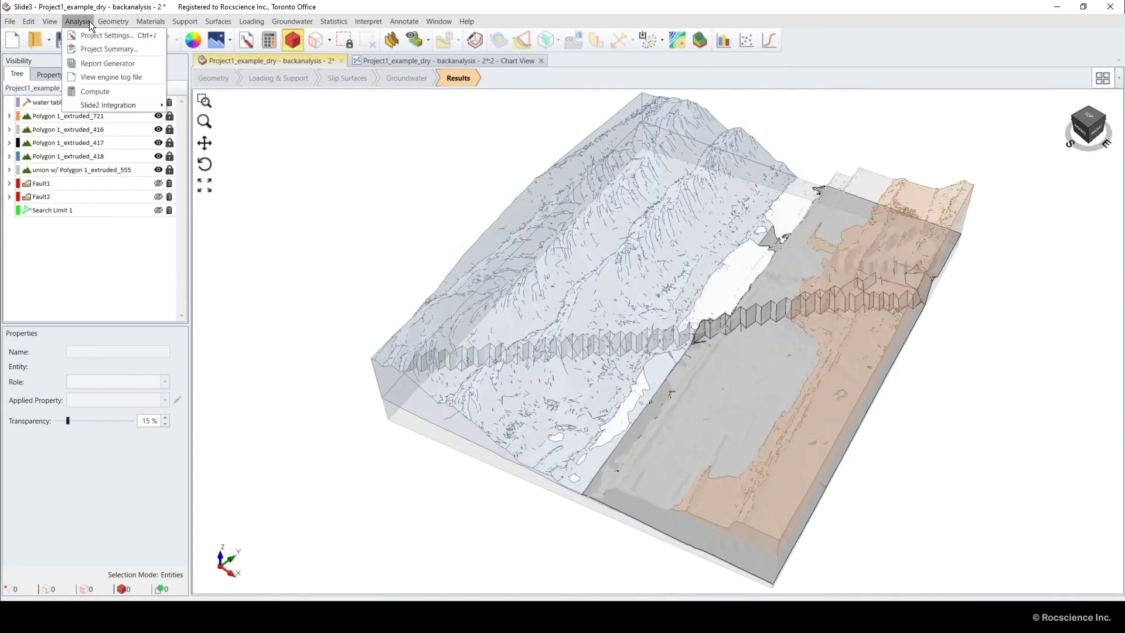
click(92, 37)
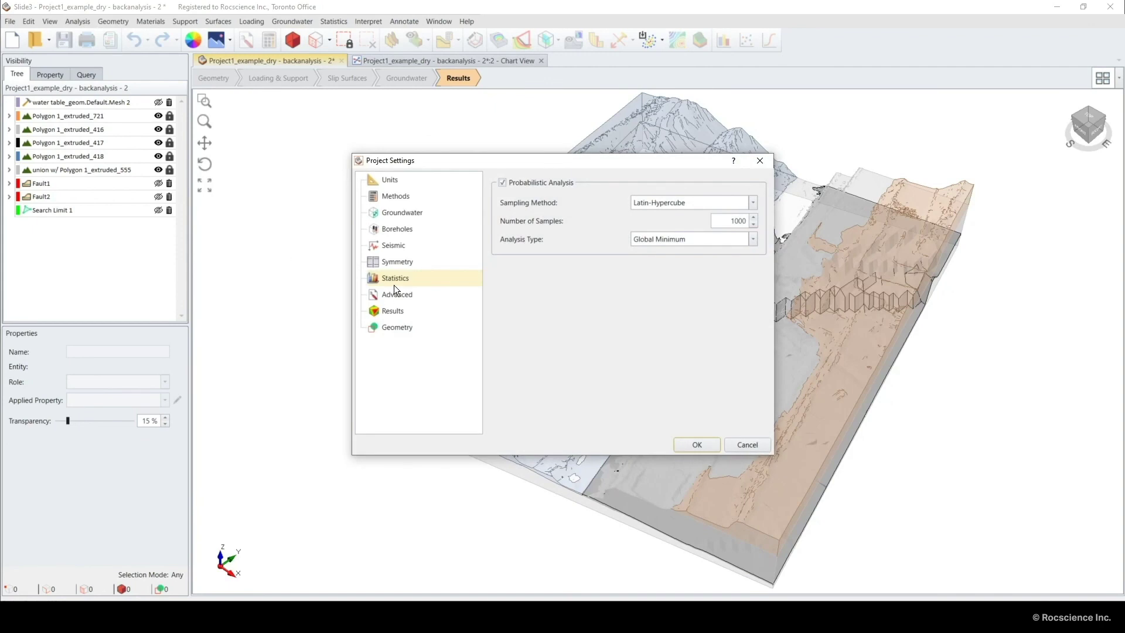
click(396, 281)
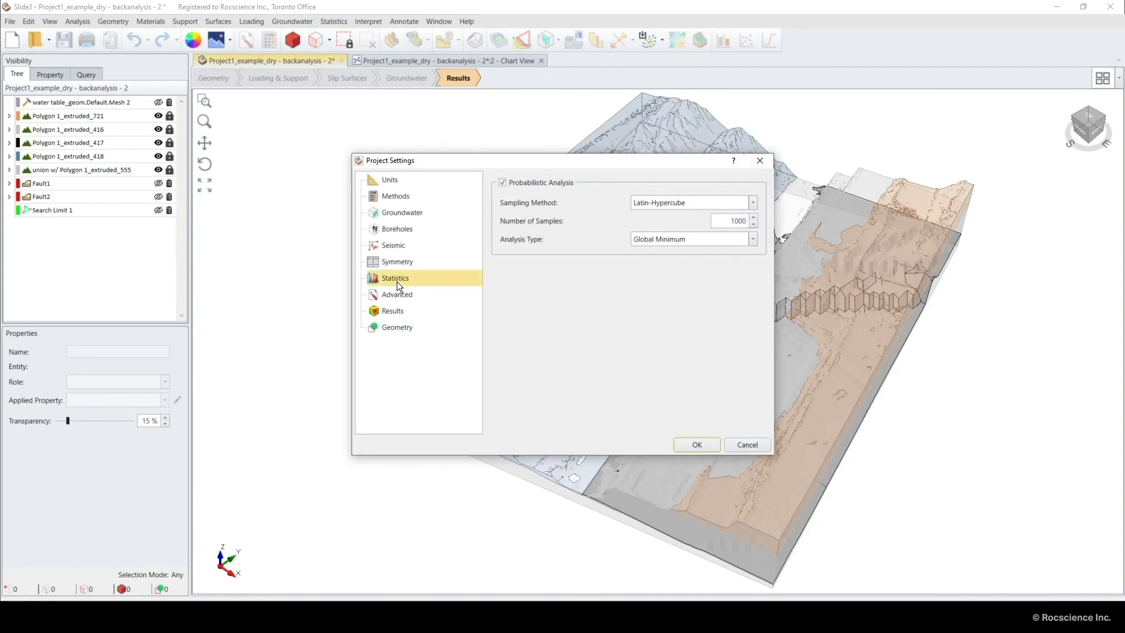
click(503, 183)
click(710, 448)
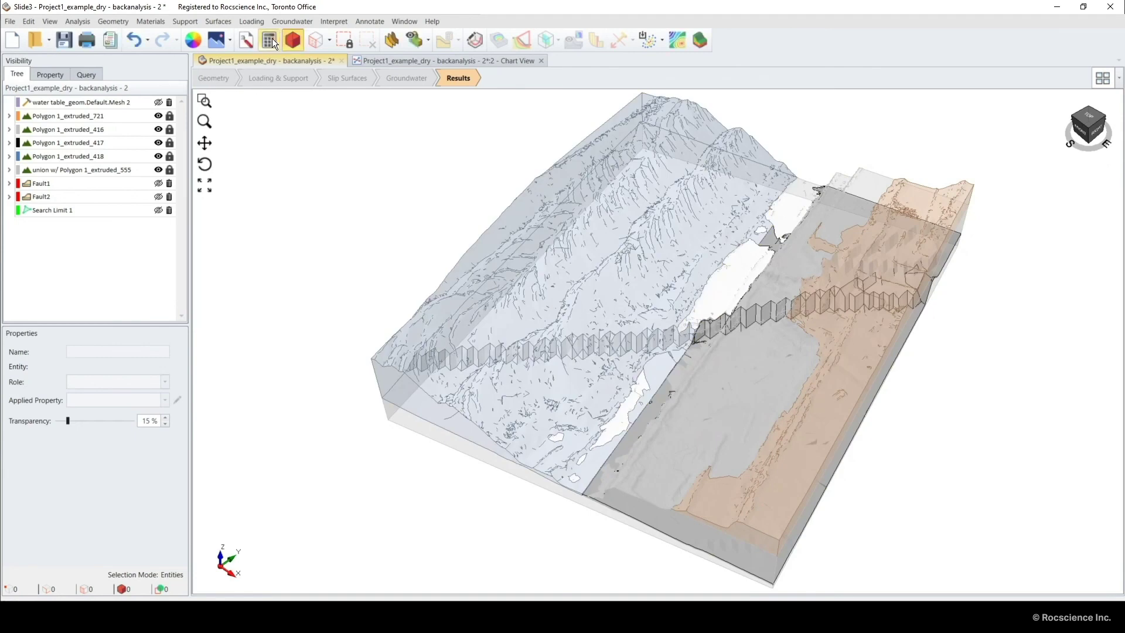
click(271, 39)
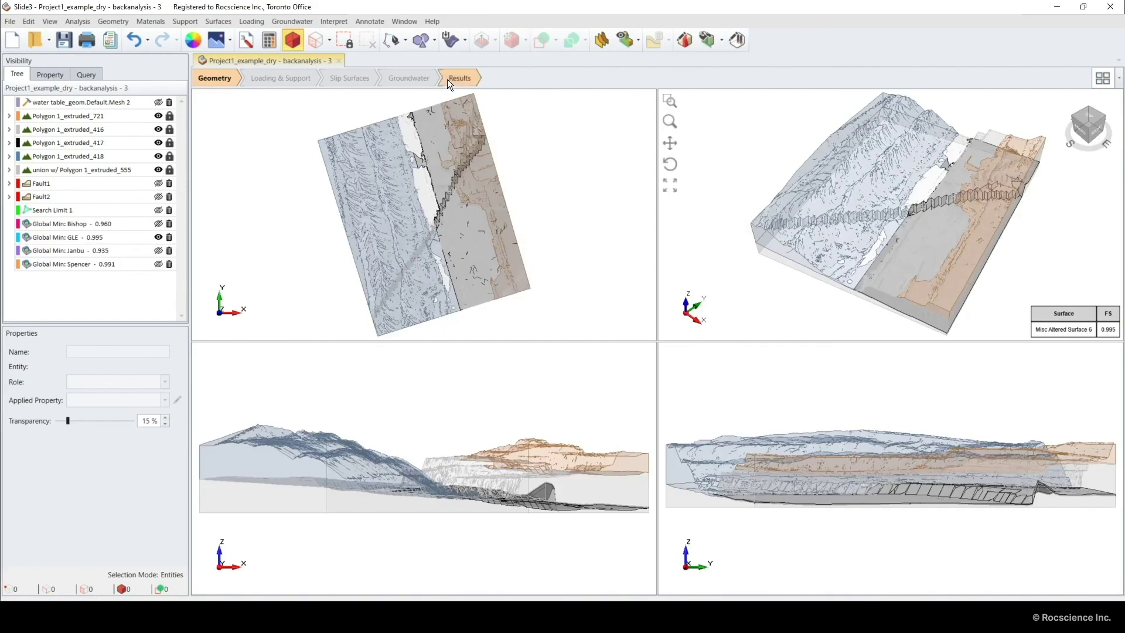
click(447, 79)
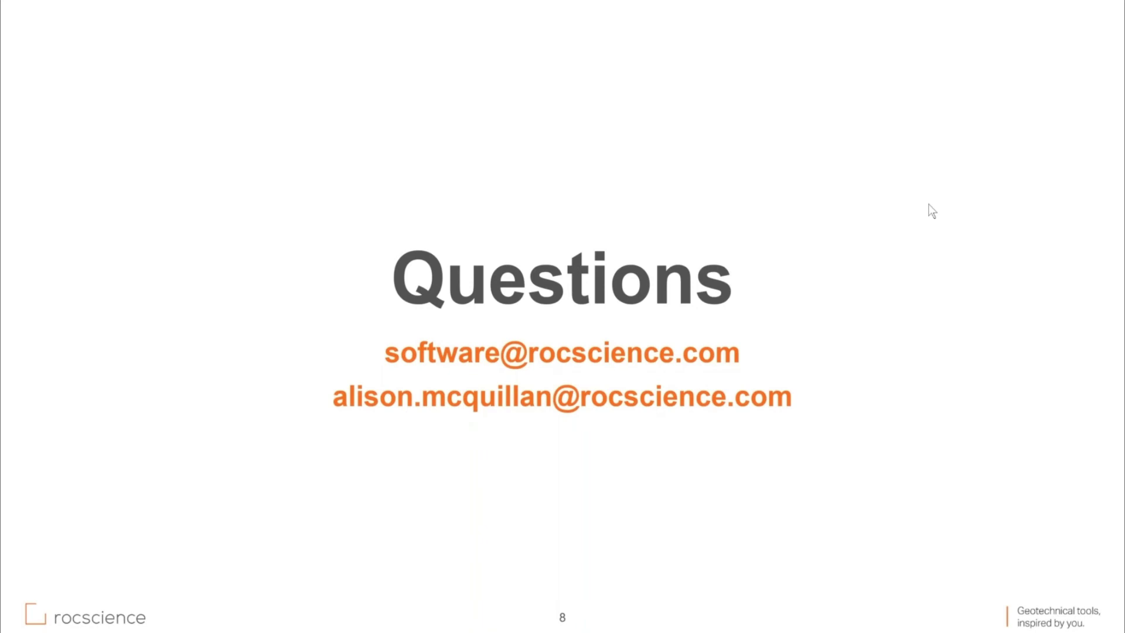
click(849, 193)
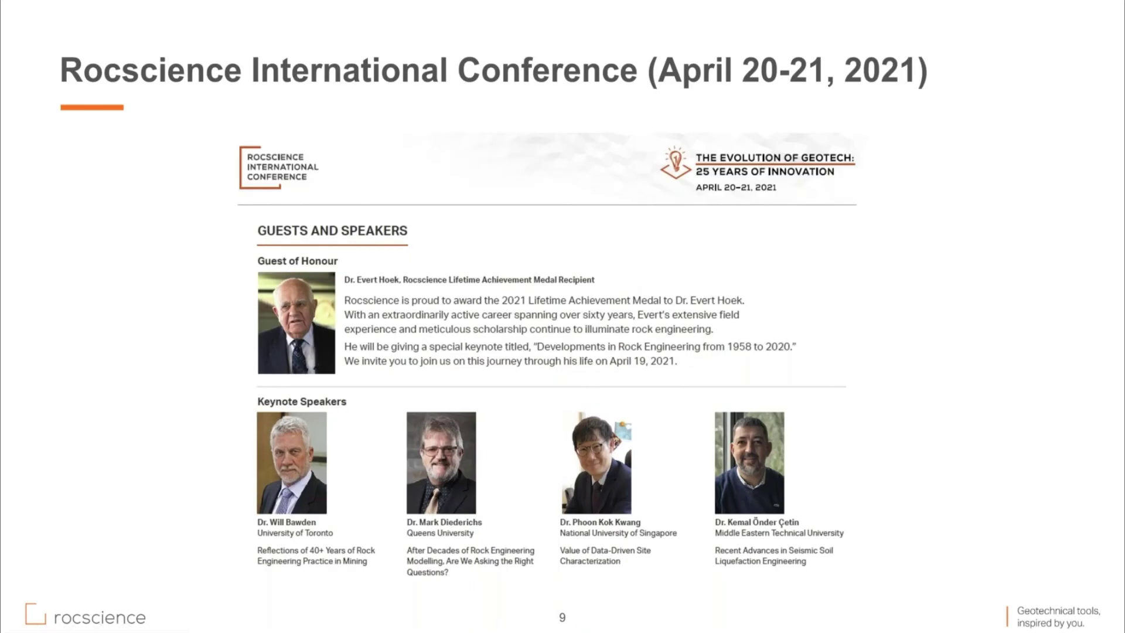